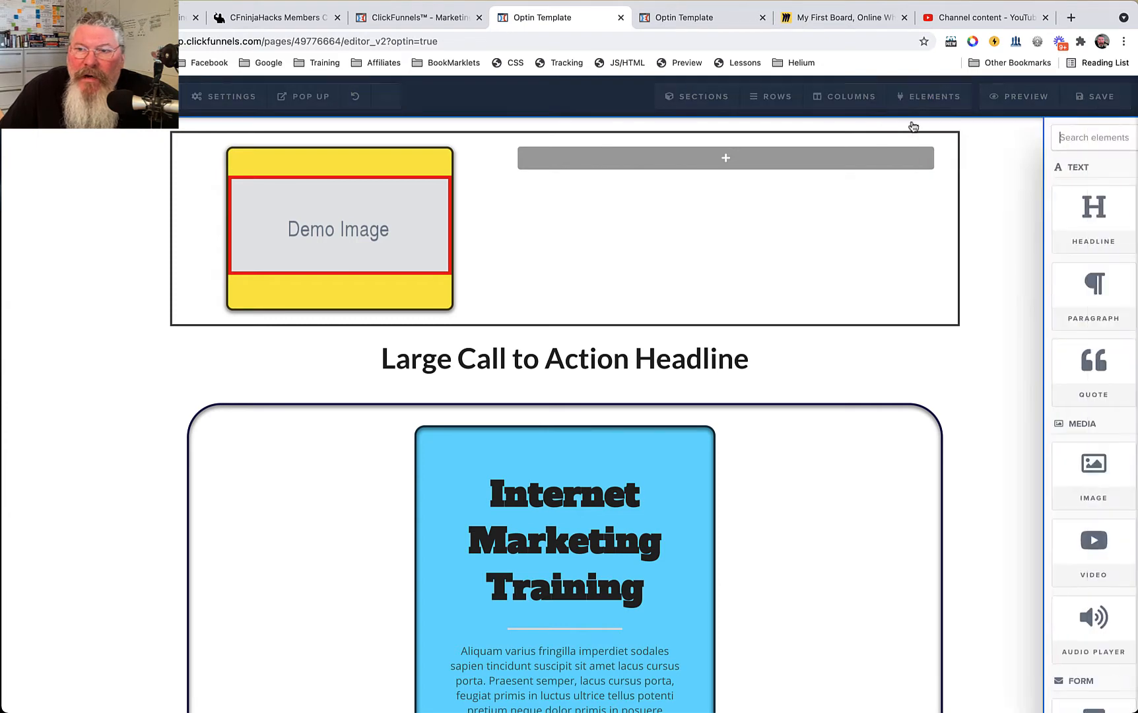
Add an image element to the empty column beside the yellow-framed demo image.
scroll(967, 385, "down", 2)
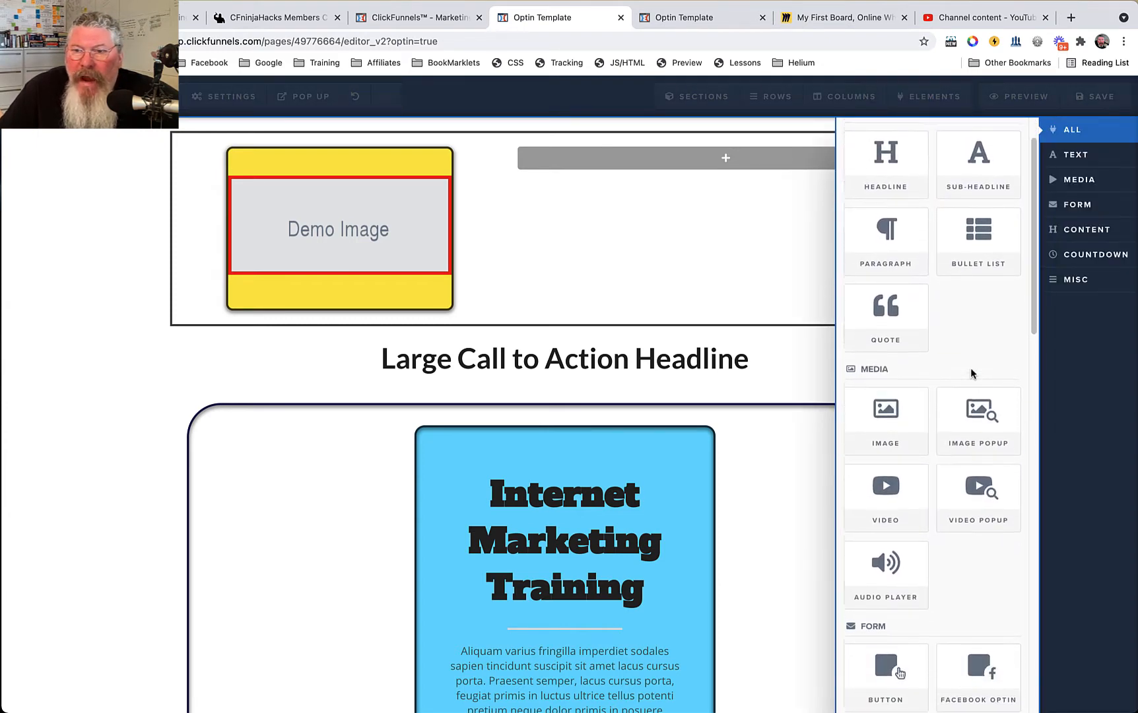
scroll(969, 375, "up", 2)
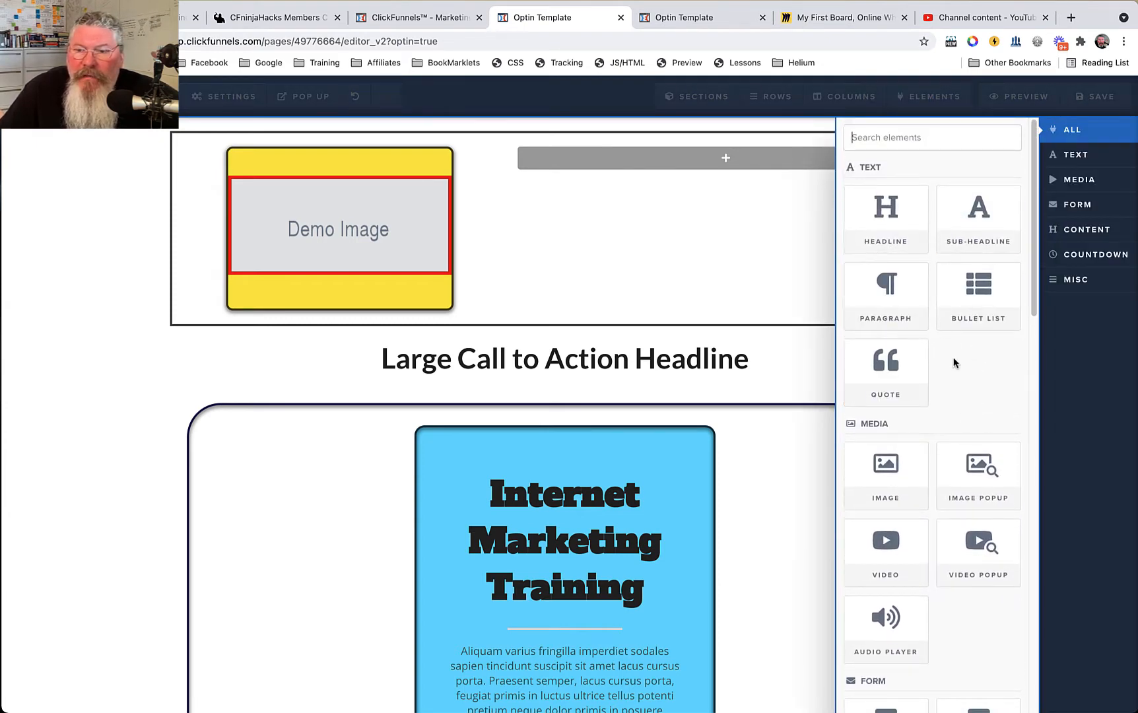
scroll(952, 363, "down", 2)
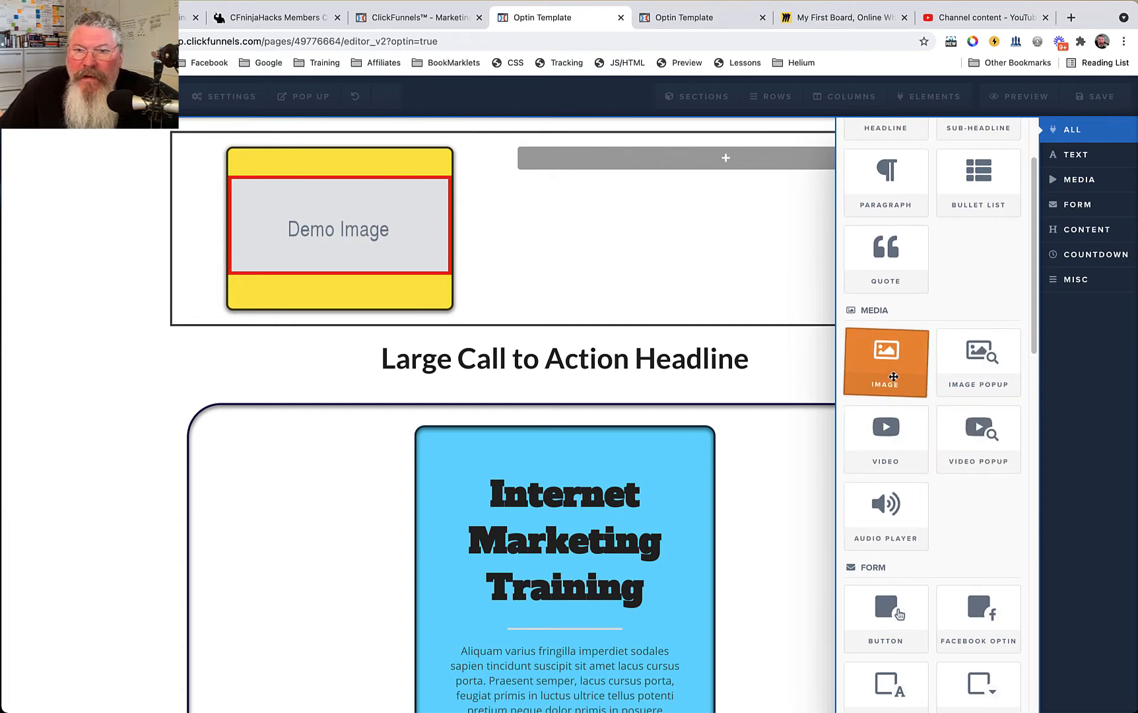
left_click_drag(894, 375, 721, 164)
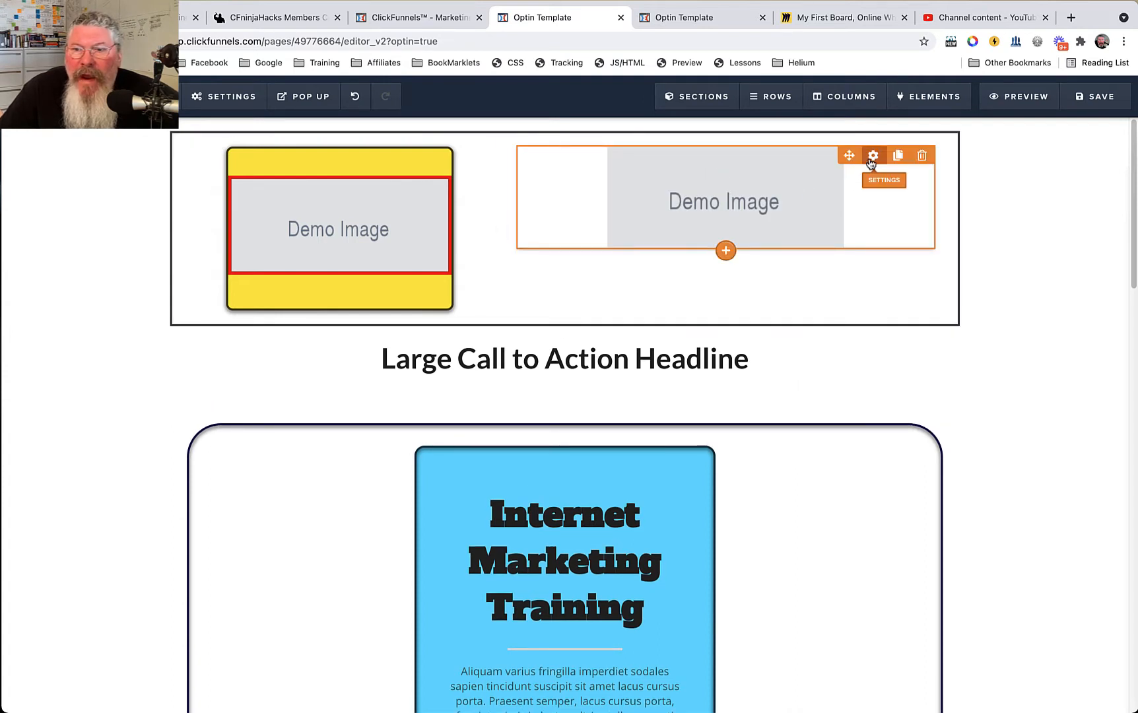
Open the new image's settings and review its animation options and general settings.
left_click(874, 156)
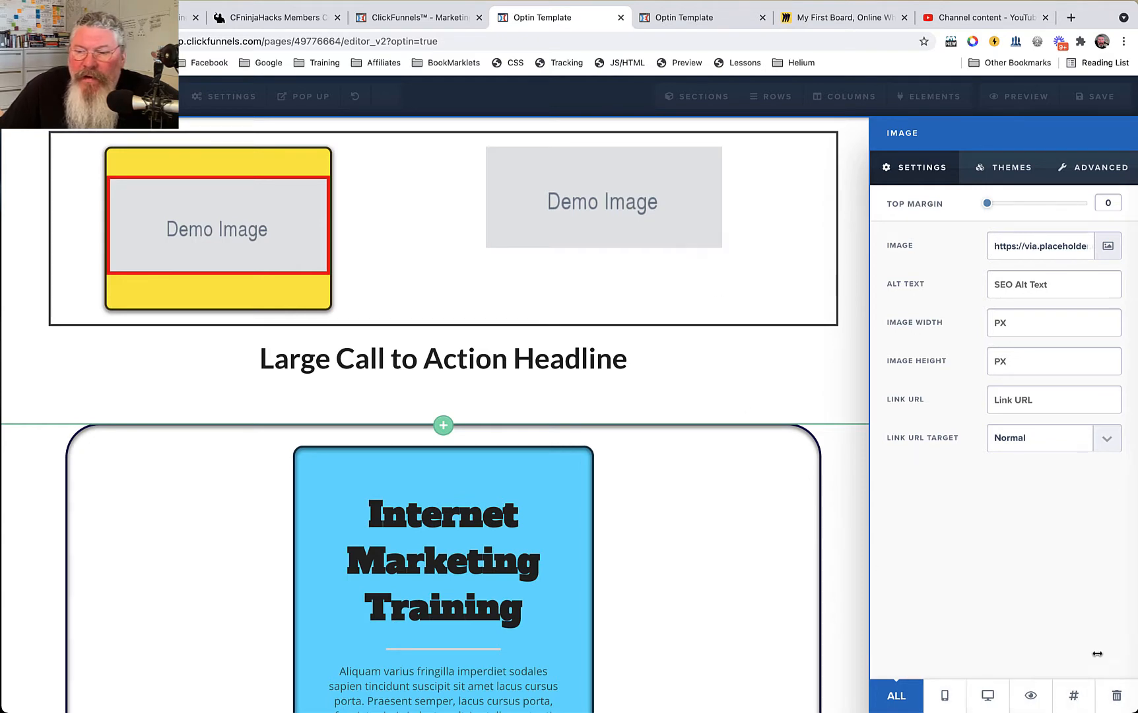
left_click(1095, 173)
left_click(1079, 202)
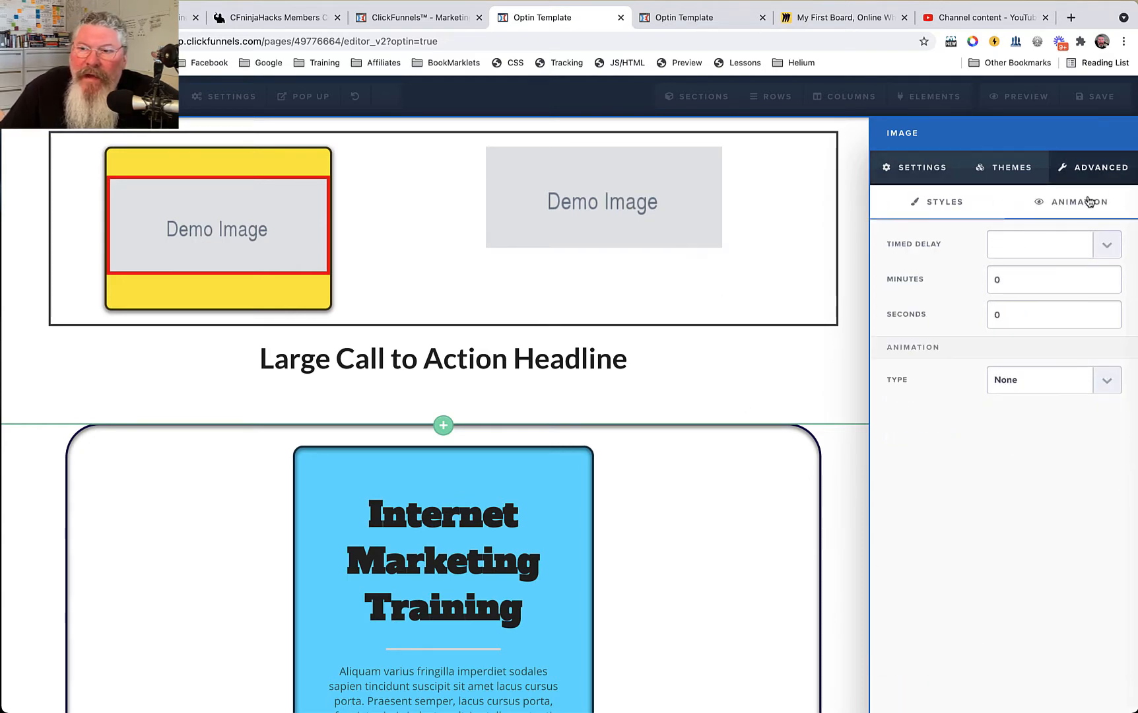
left_click(920, 169)
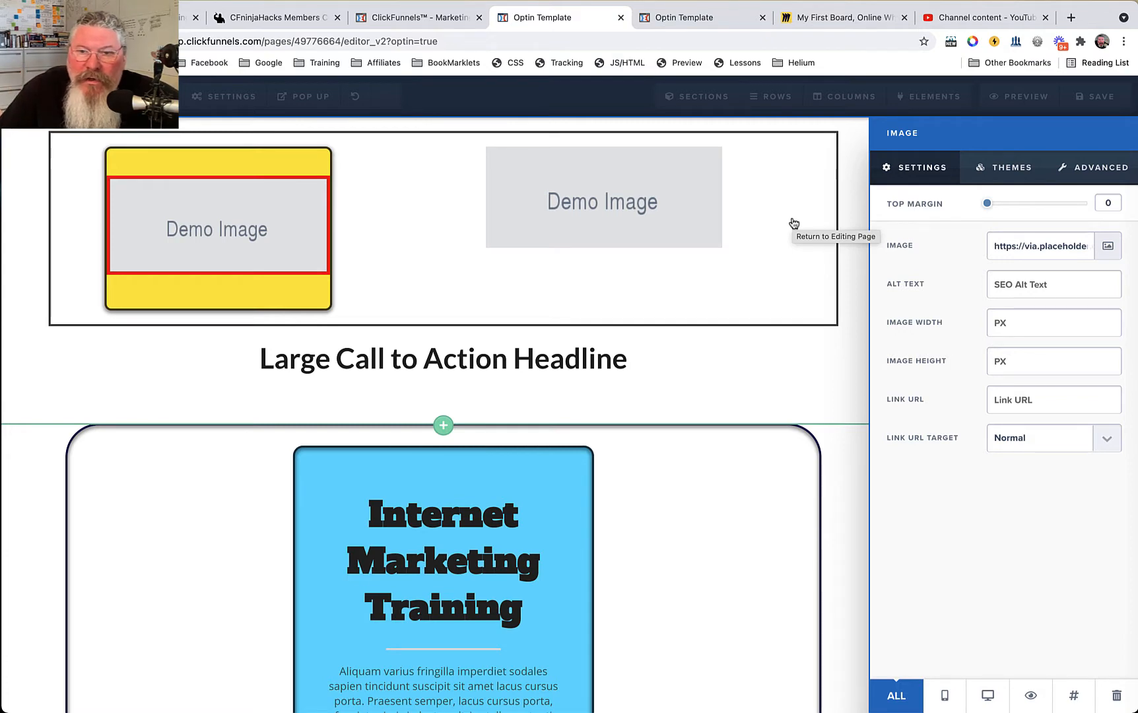
mouse_move(987, 204)
left_mouse_down()
mouse_move(1028, 205)
mouse_move(968, 203)
left_mouse_up()
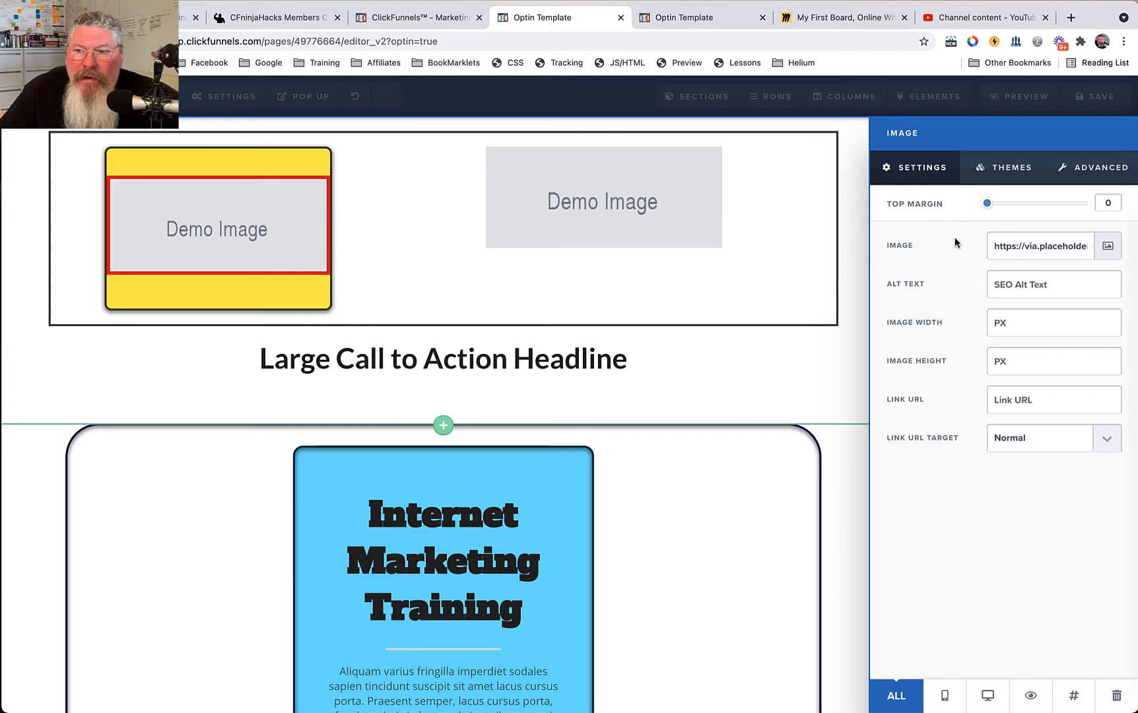
Open the image library for the new image element and browse several of its pages.
left_click(1108, 248)
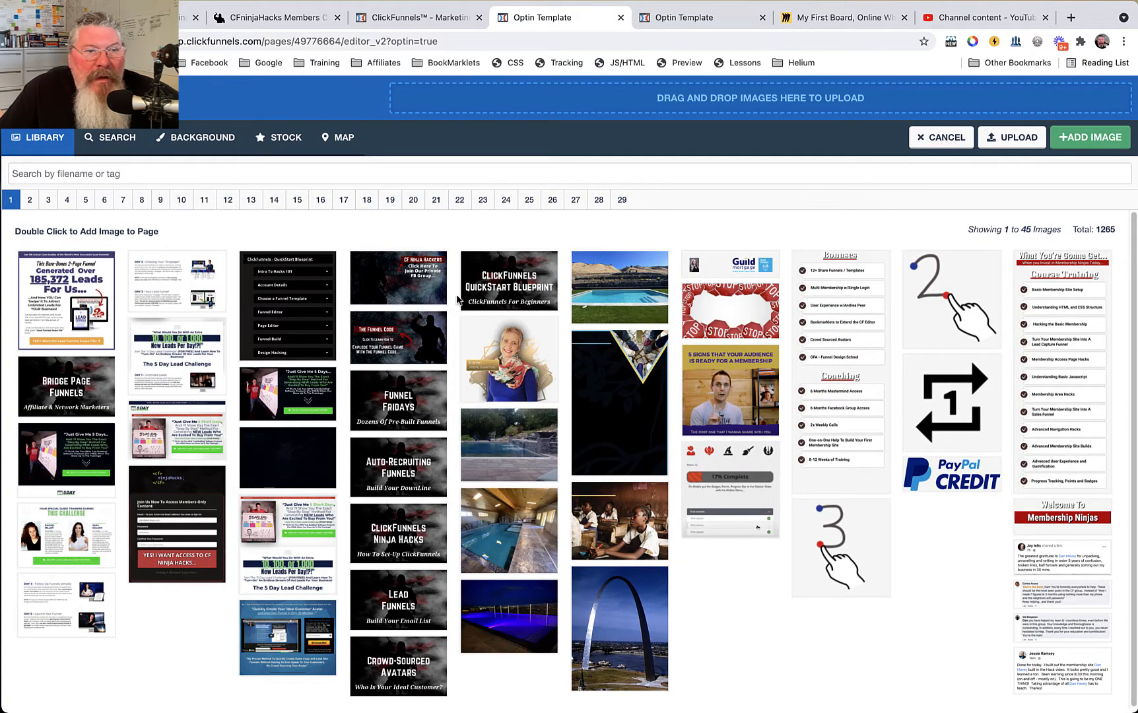
left_click(622, 200)
left_click(529, 200)
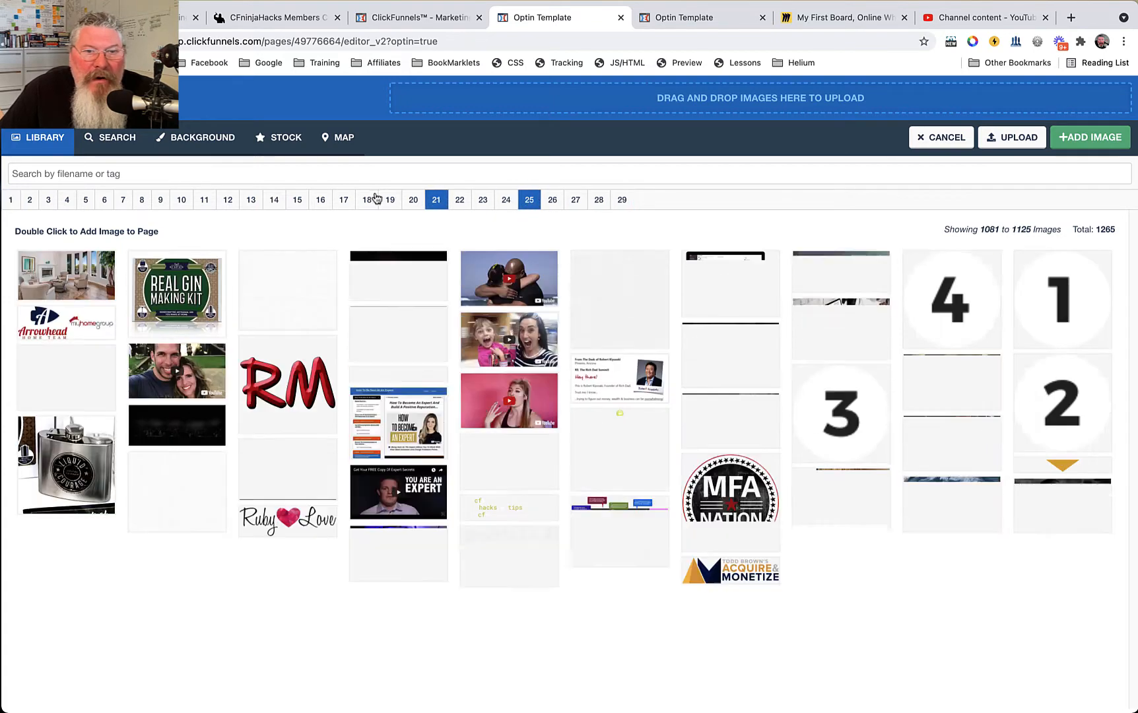
left_click(343, 200)
left_click(10, 200)
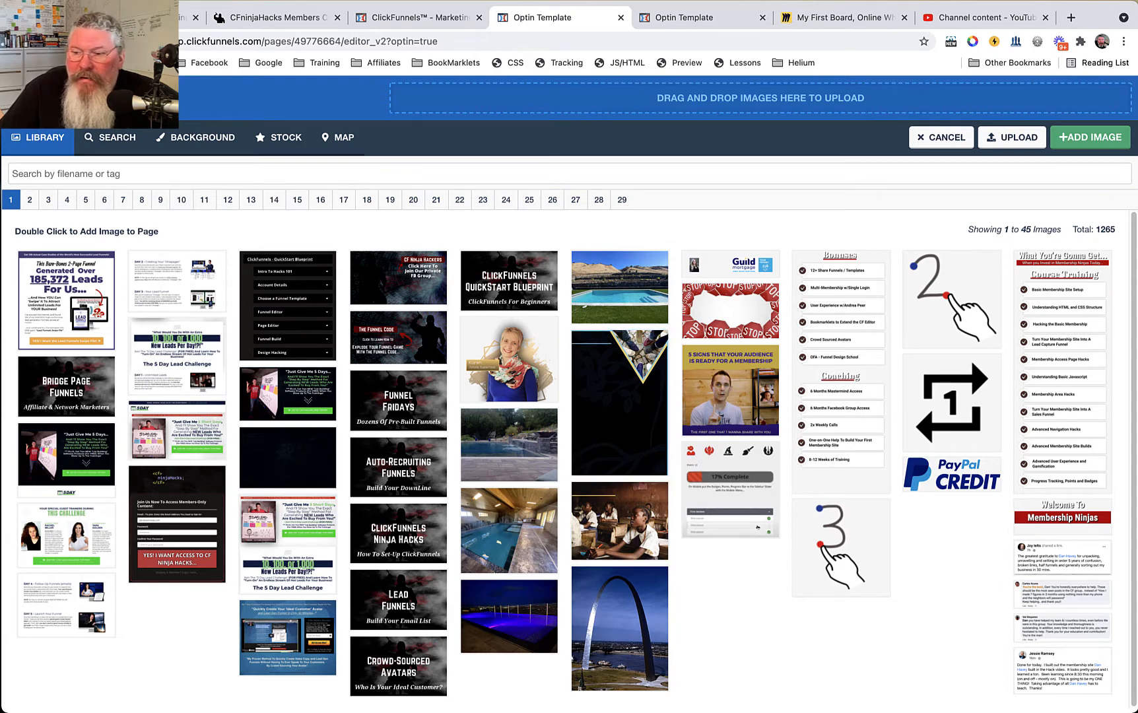
Upload the Challenge product box image and the file 3.png to the image library.
left_click_drag(1133, 521, 765, 100)
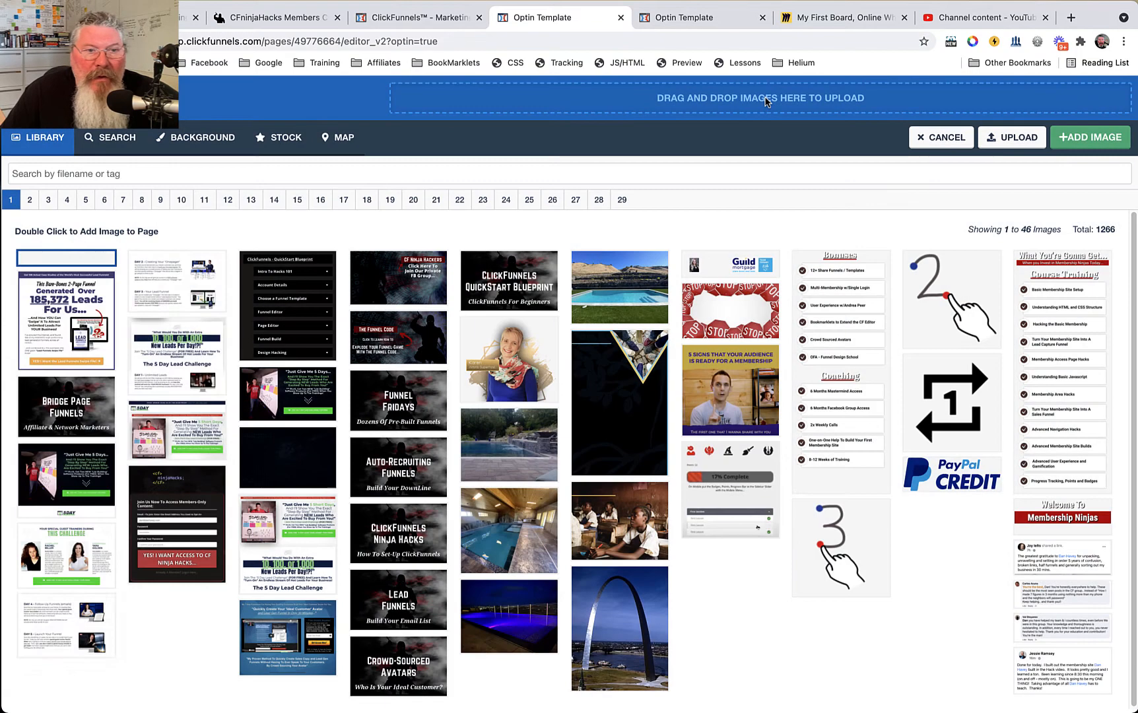
left_click(1010, 143)
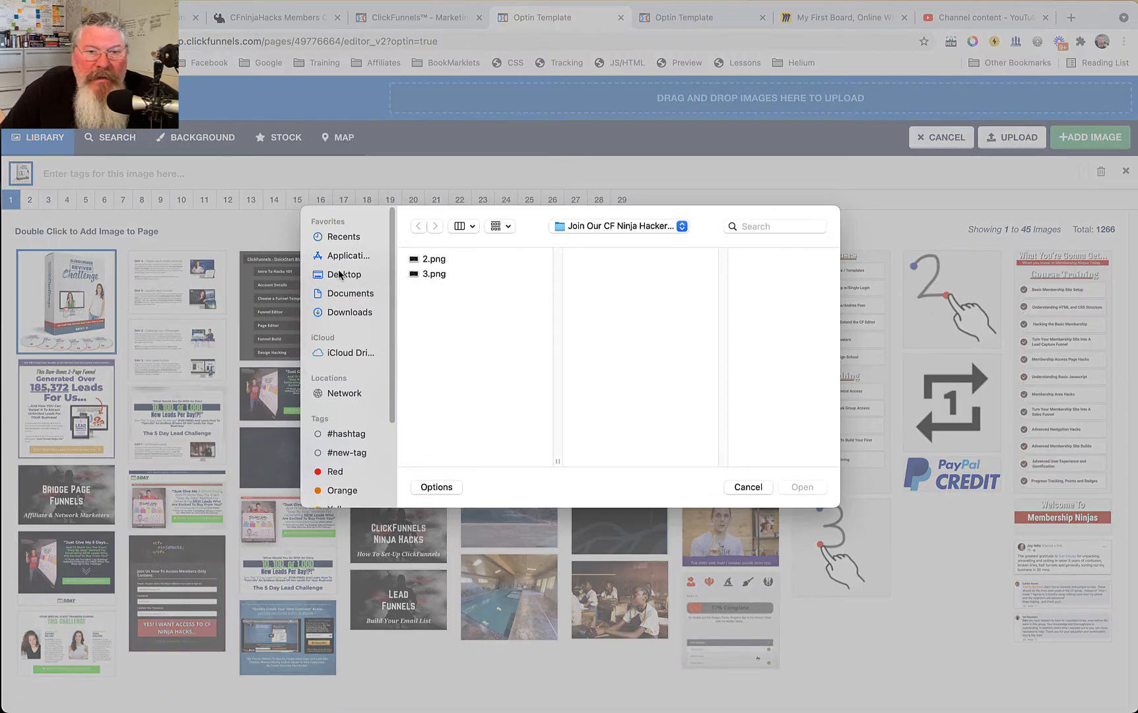
left_click(435, 276)
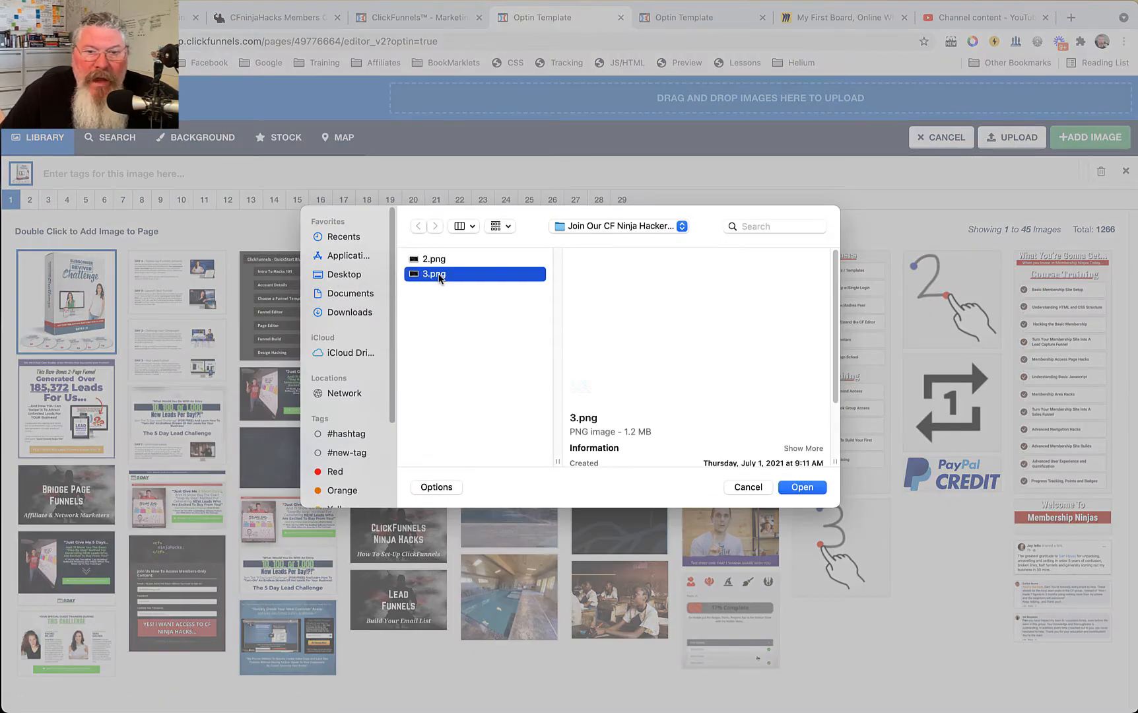
left_click(802, 487)
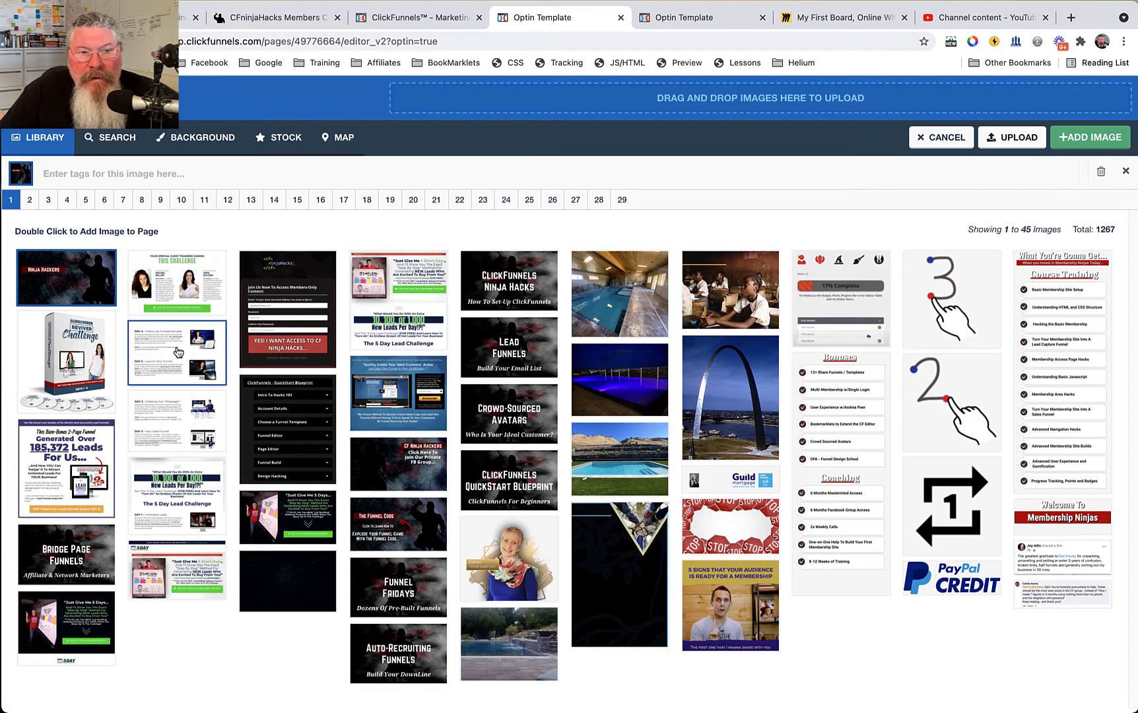
Delete the Challenge product box image from the library.
left_click(62, 358)
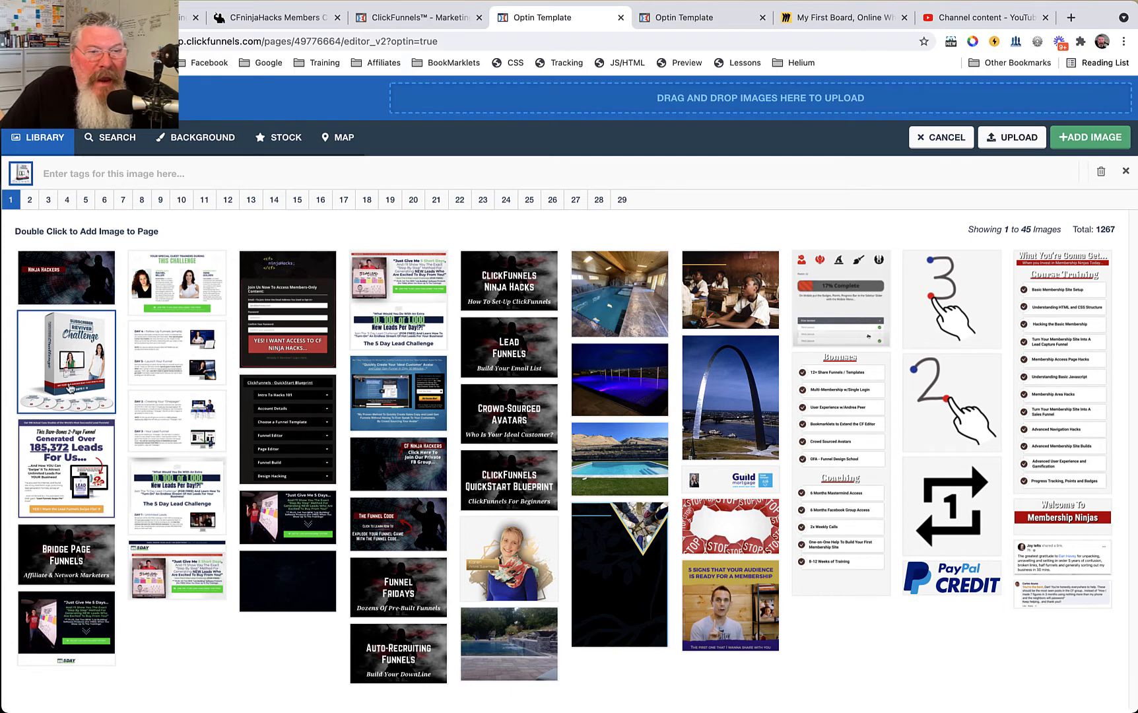
left_click(1101, 173)
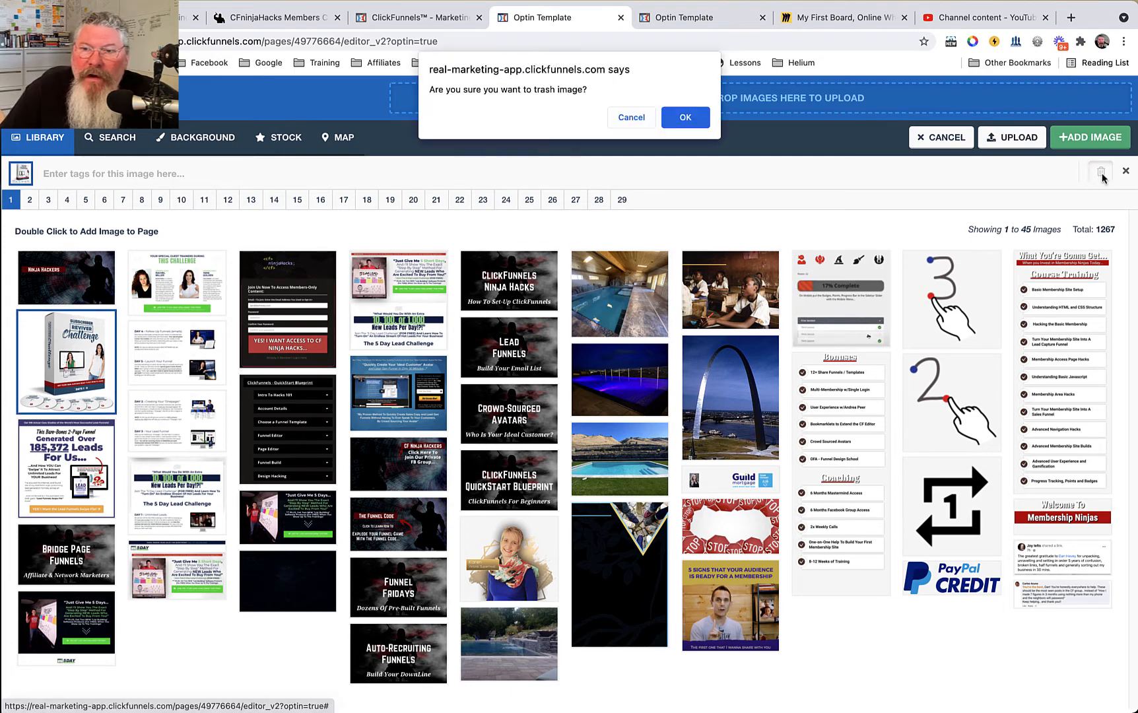
left_click(698, 121)
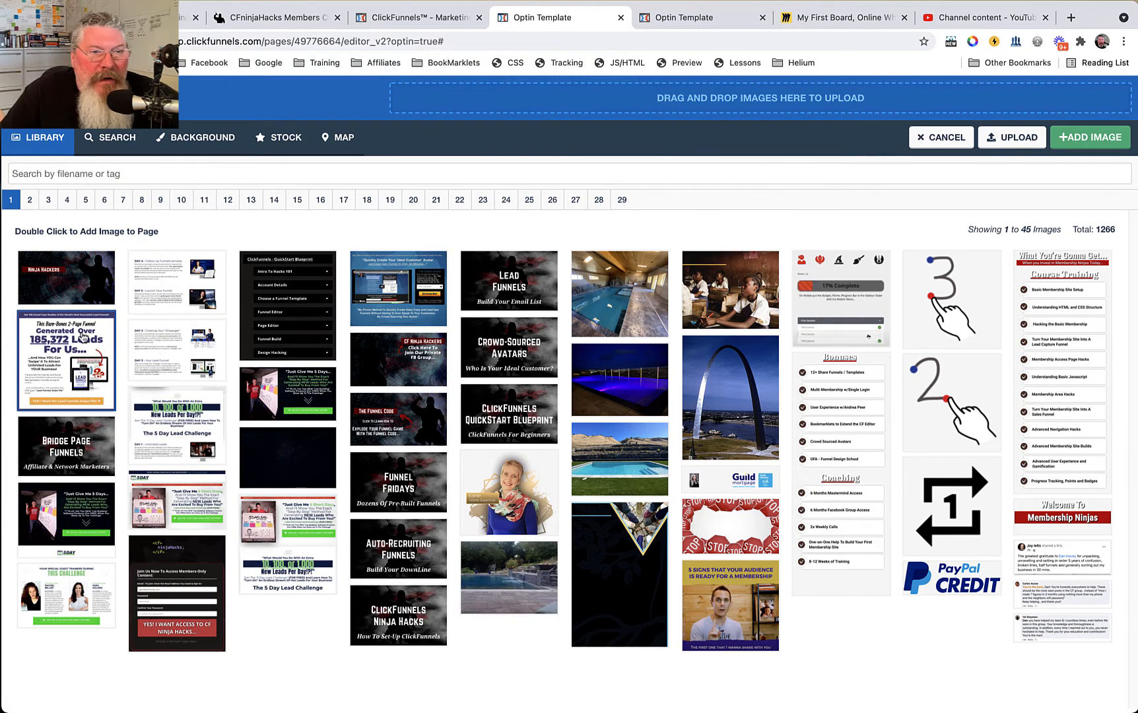
Tag the Ninja Hackers image in the library with "Ninja".
left_click(72, 294)
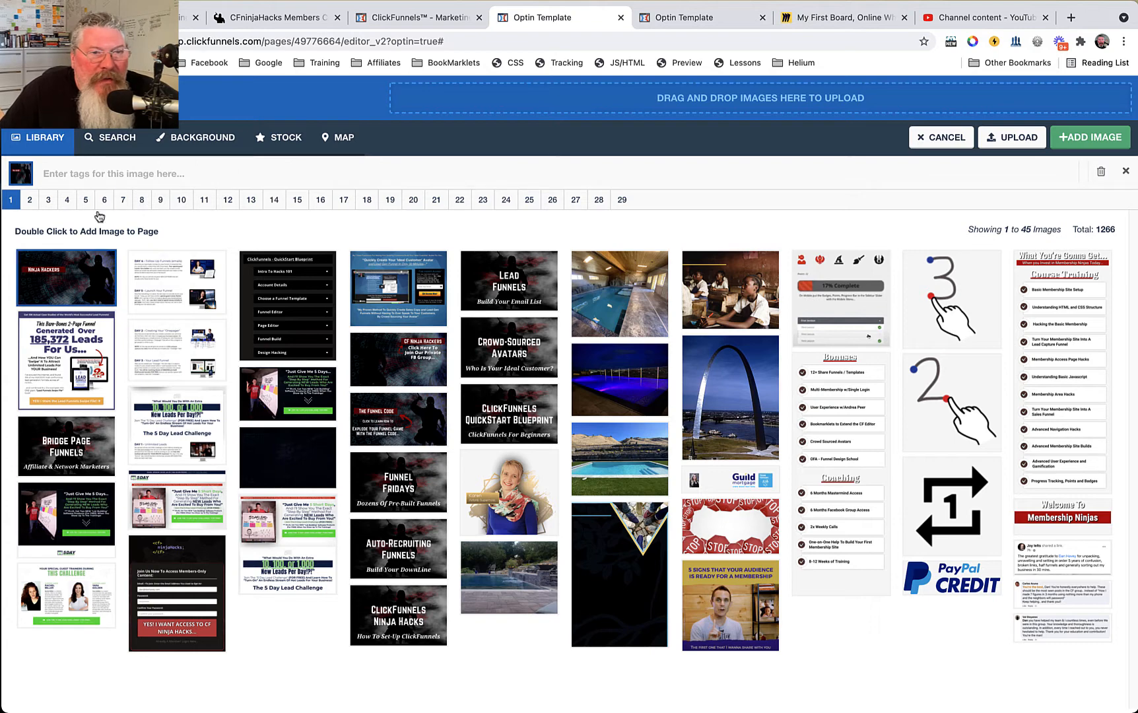
left_click(112, 173)
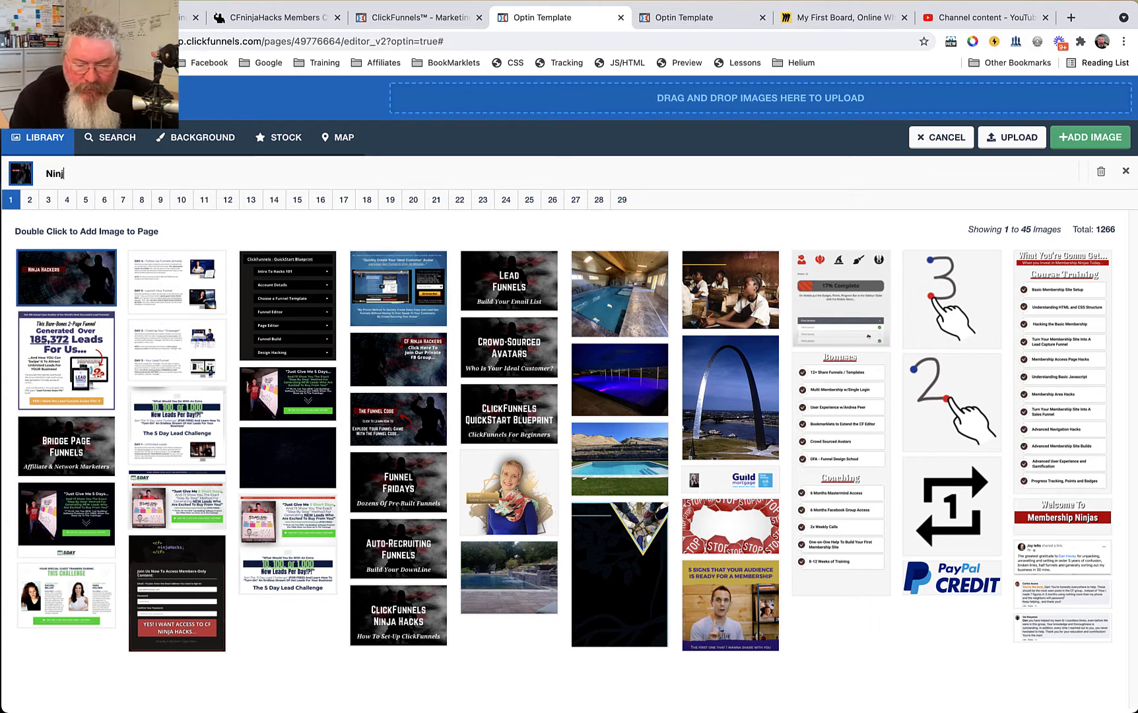
type("Ninja")
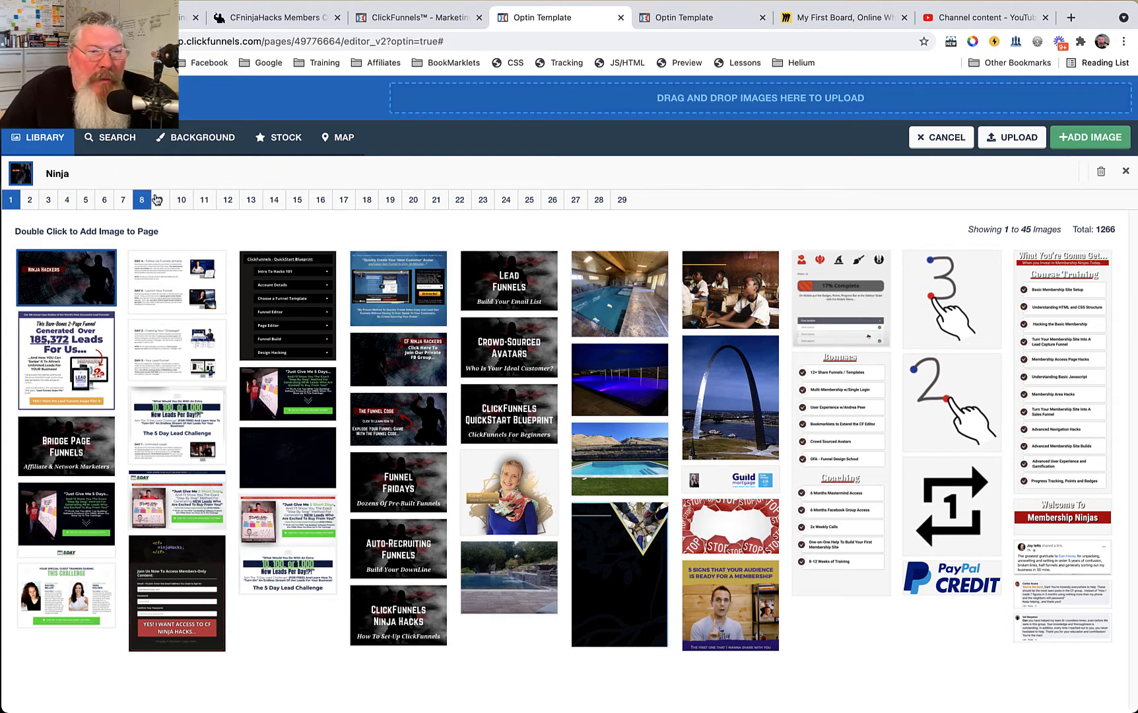
key("Return")
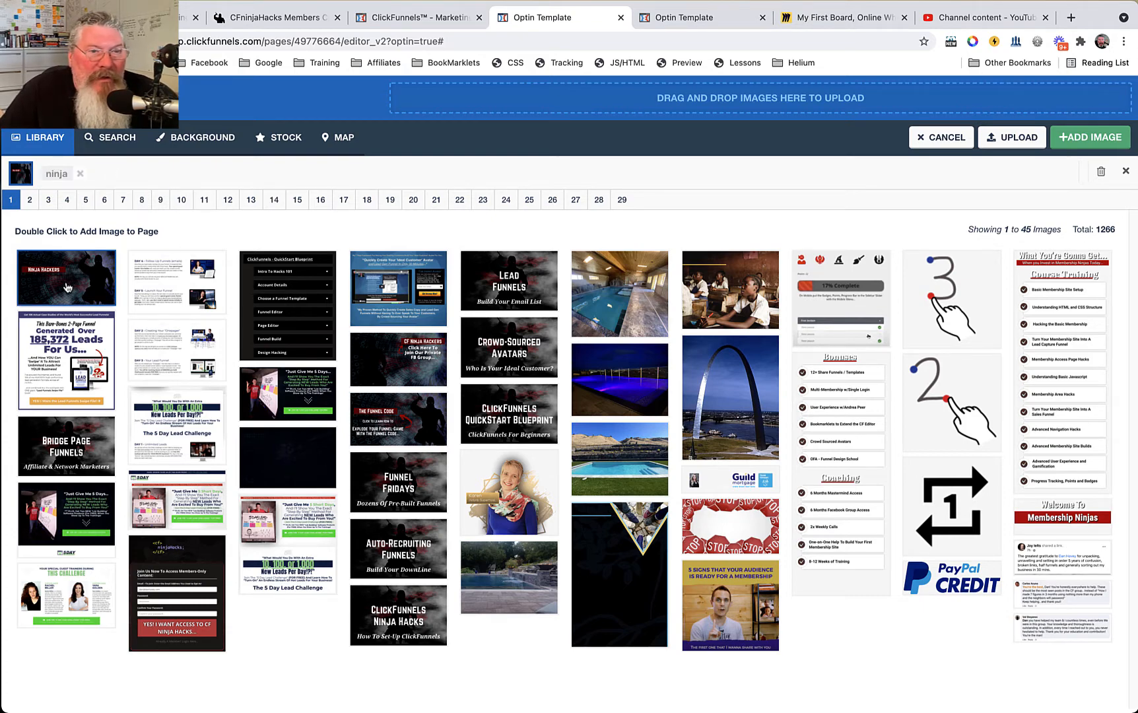
Search the image library by filename or tag for "Ninja" and clear the search.
left_click(61, 347)
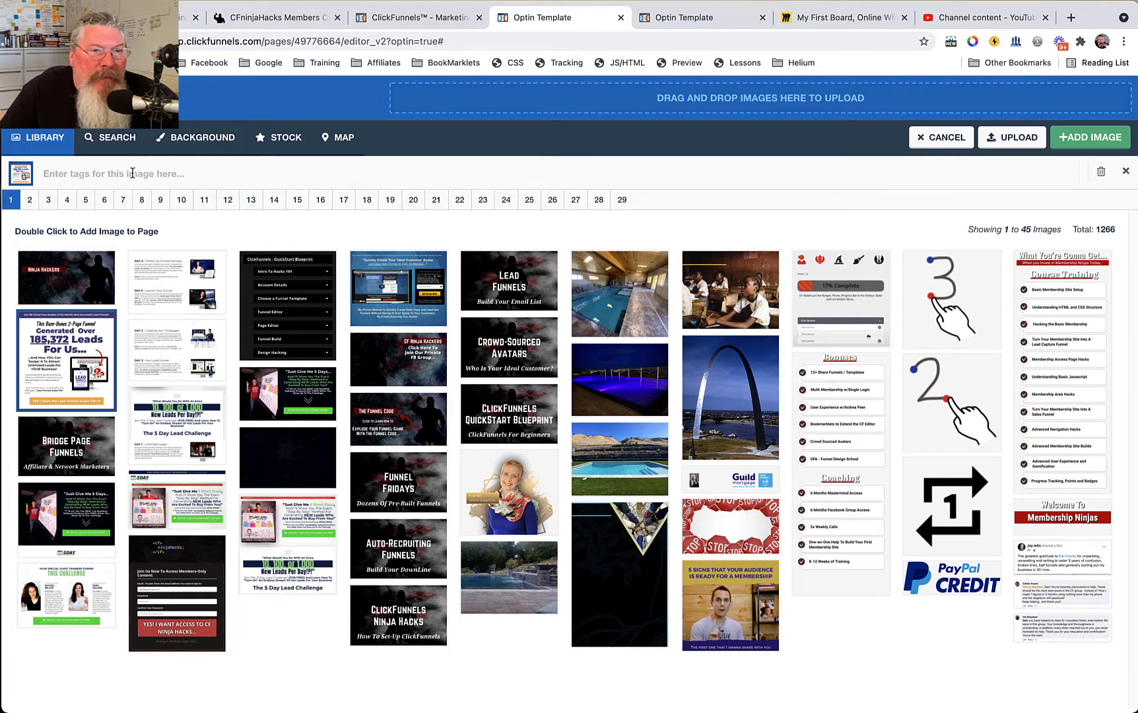
left_click(112, 140)
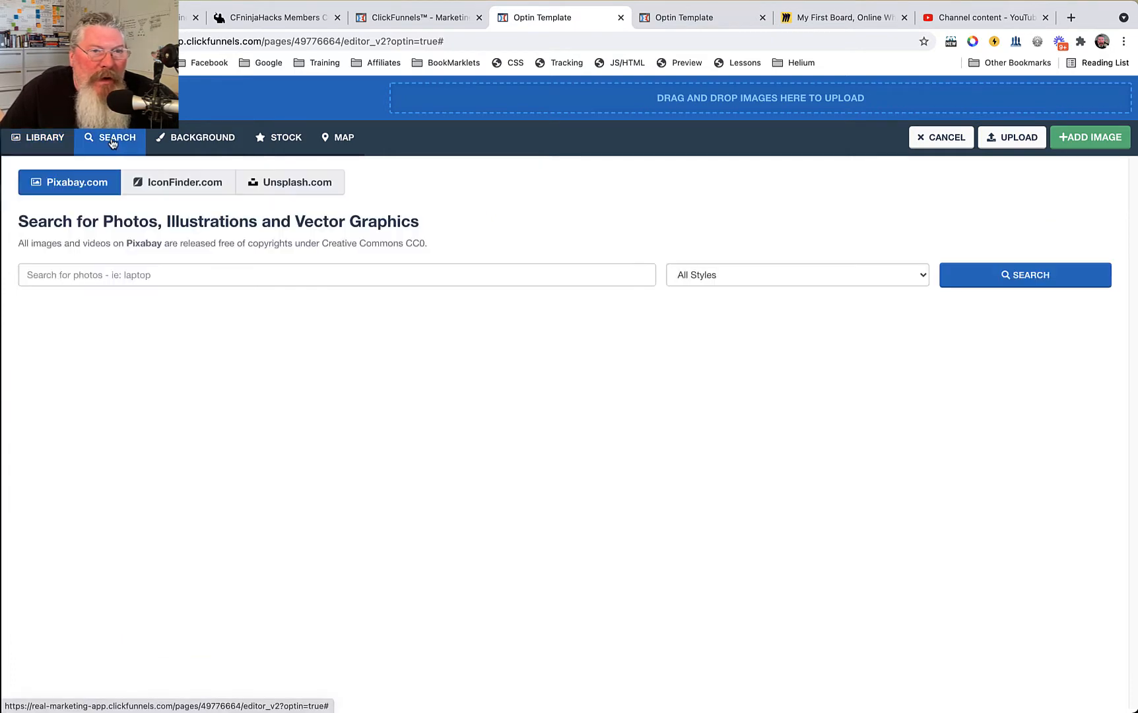
left_click(48, 142)
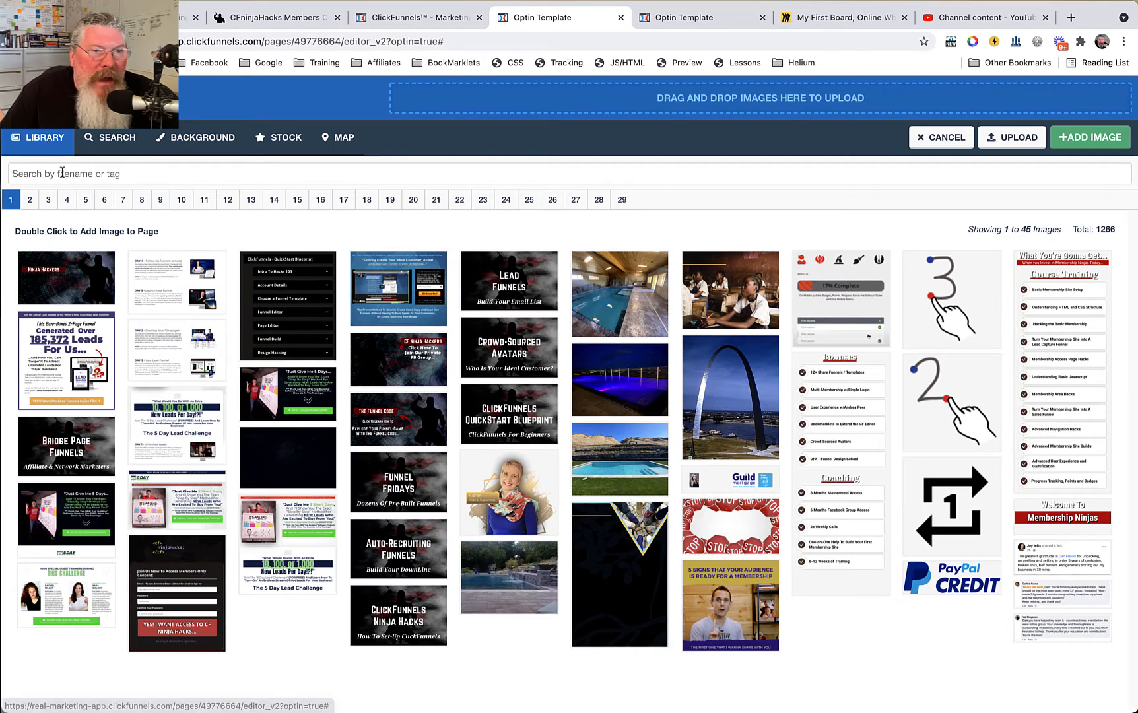
left_click(62, 174)
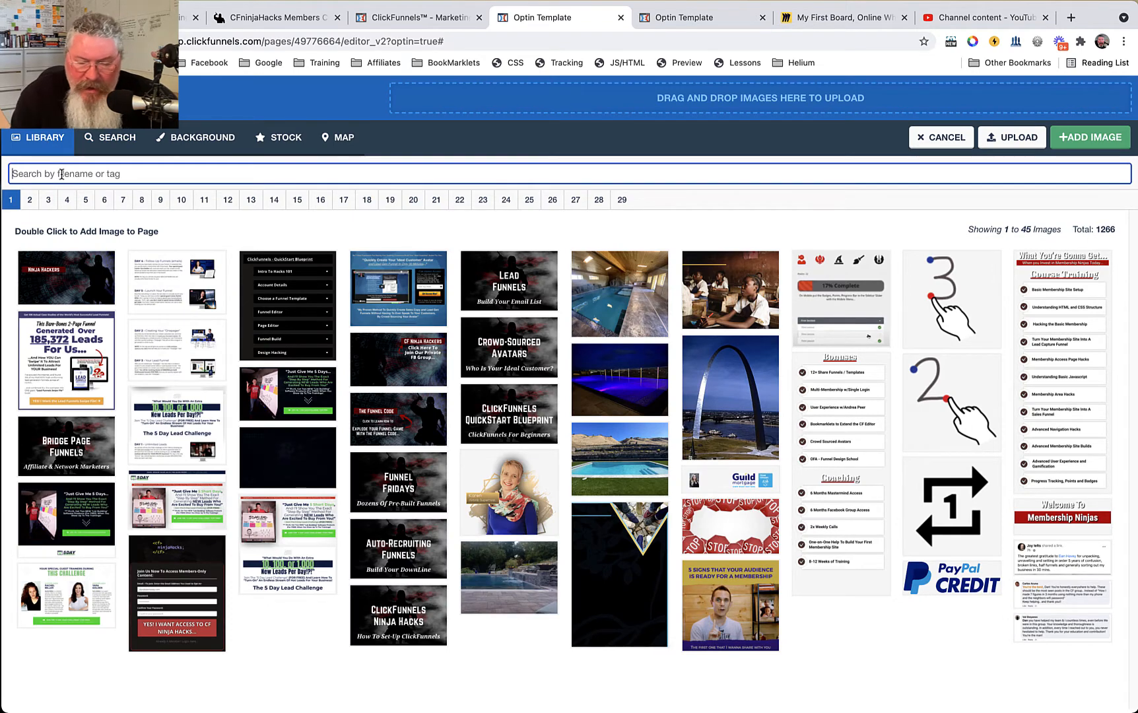
type("Ninja")
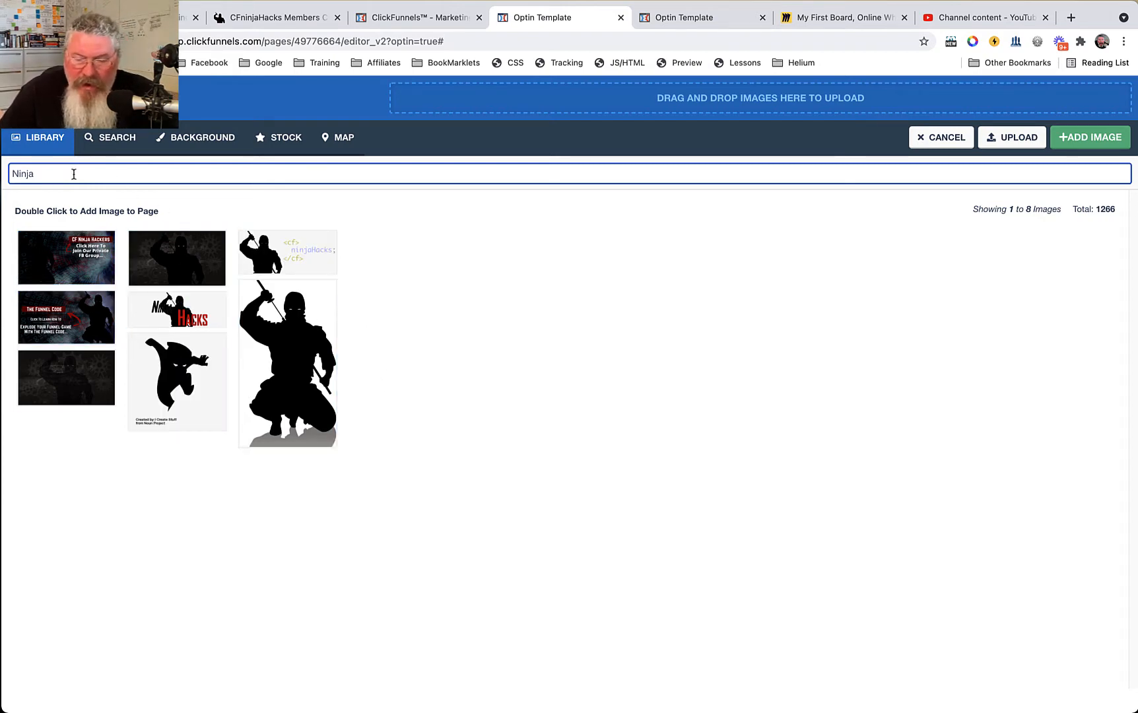
key("BackSpace")
key("BackSpace")
key("BackSpace")
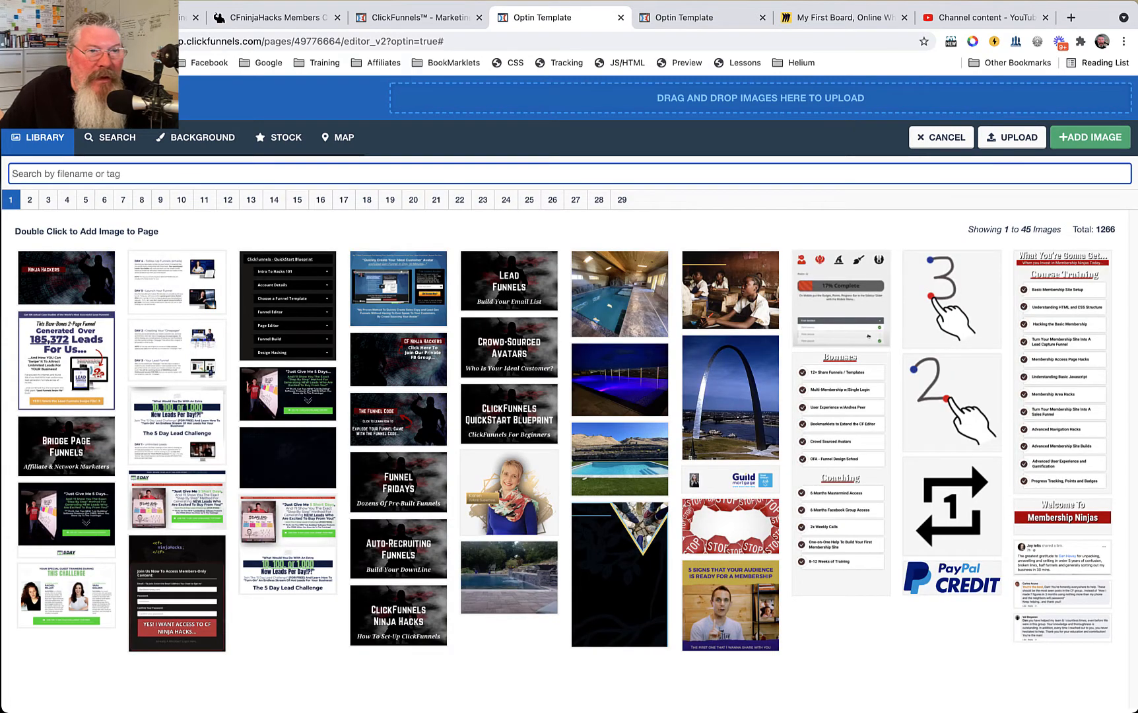
Insert the 185,372 Leads funnel image into the image element and replace it with the Ninja Hackers image.
left_click(177, 238)
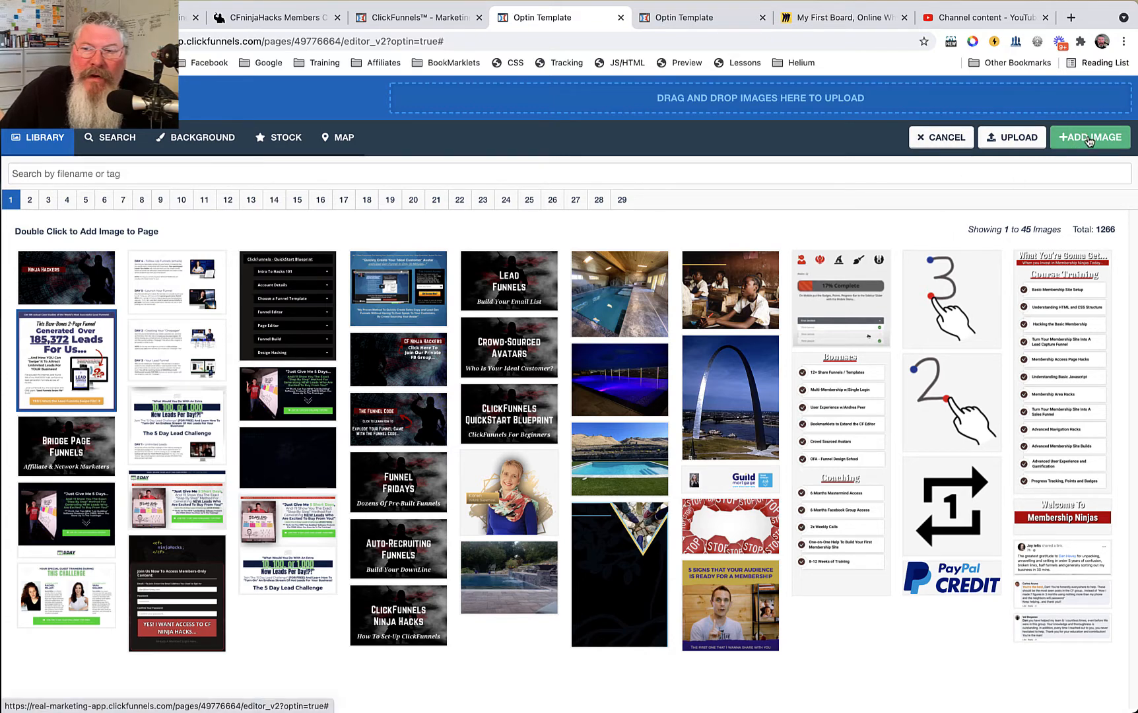
left_click(1089, 139)
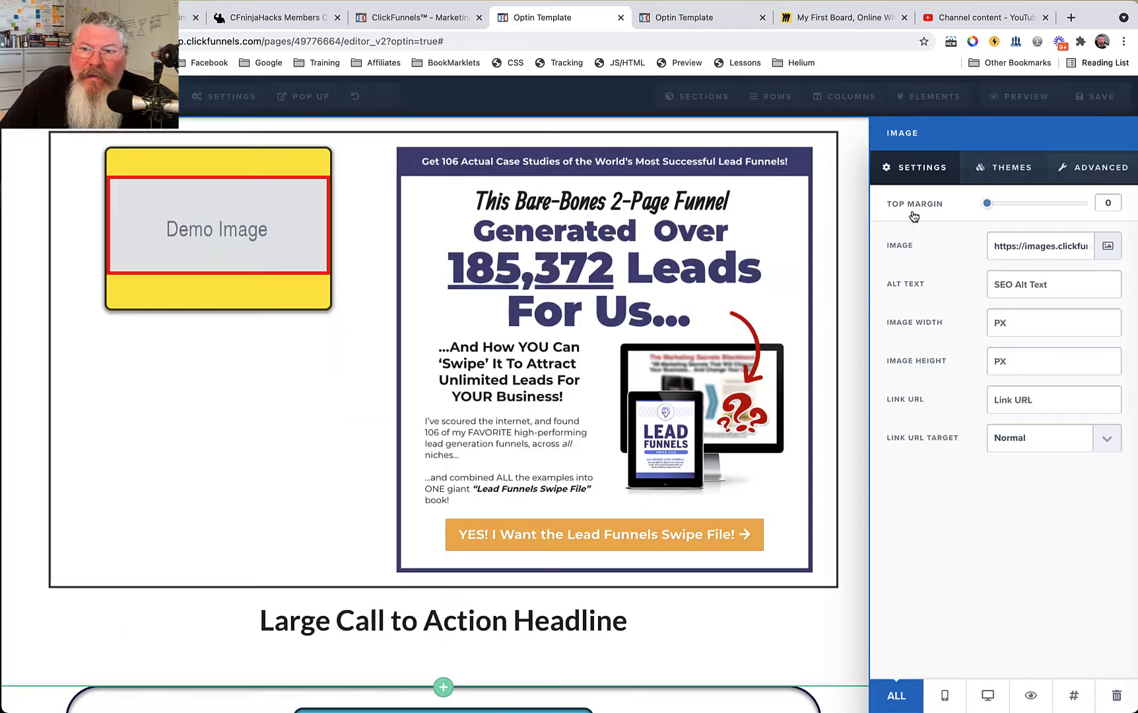
left_click(1114, 254)
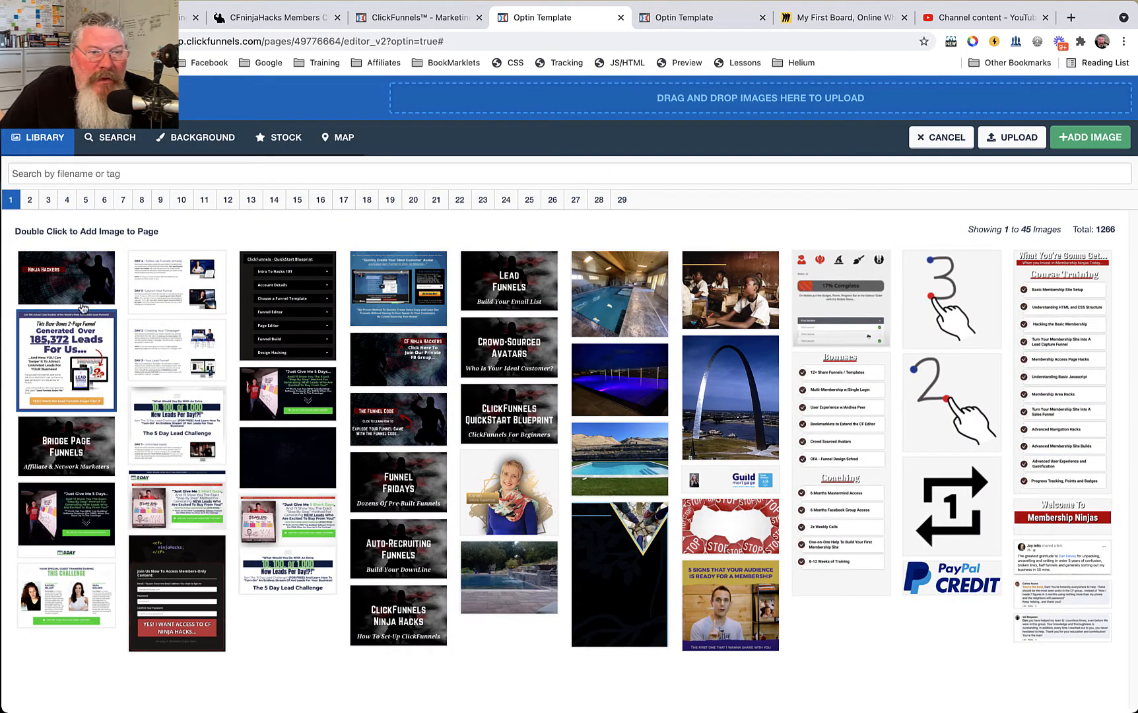
double_click(84, 274)
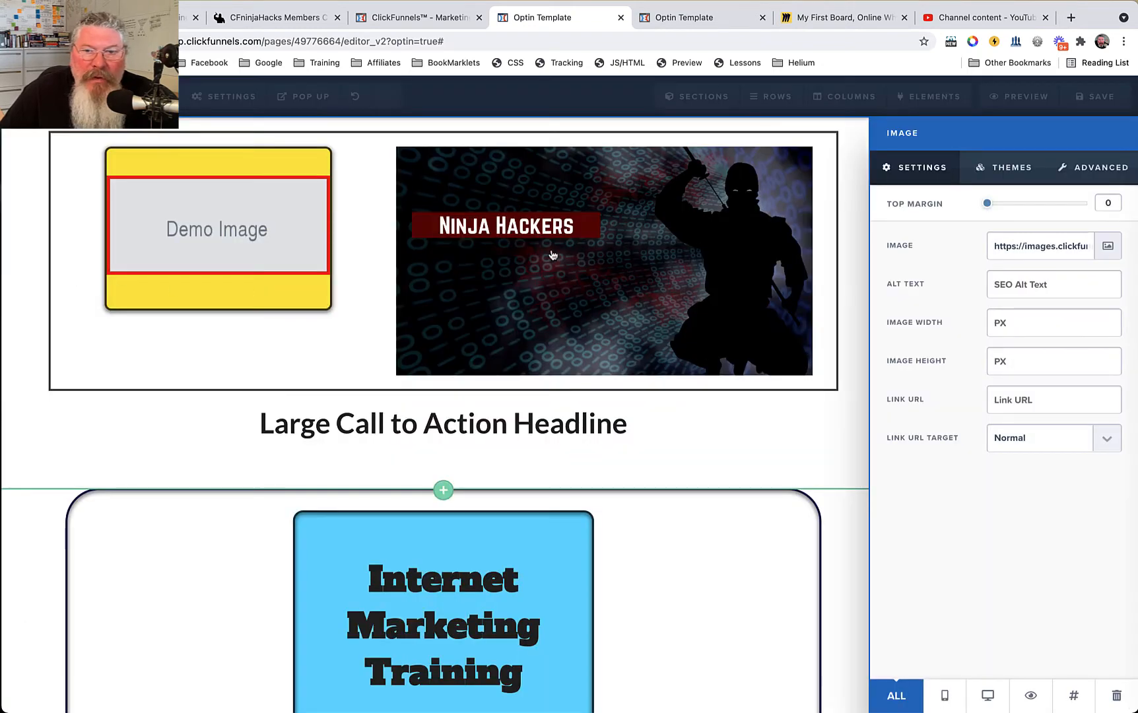
Open the image picker for the image element and search Pixabay for "dog".
left_click(1107, 245)
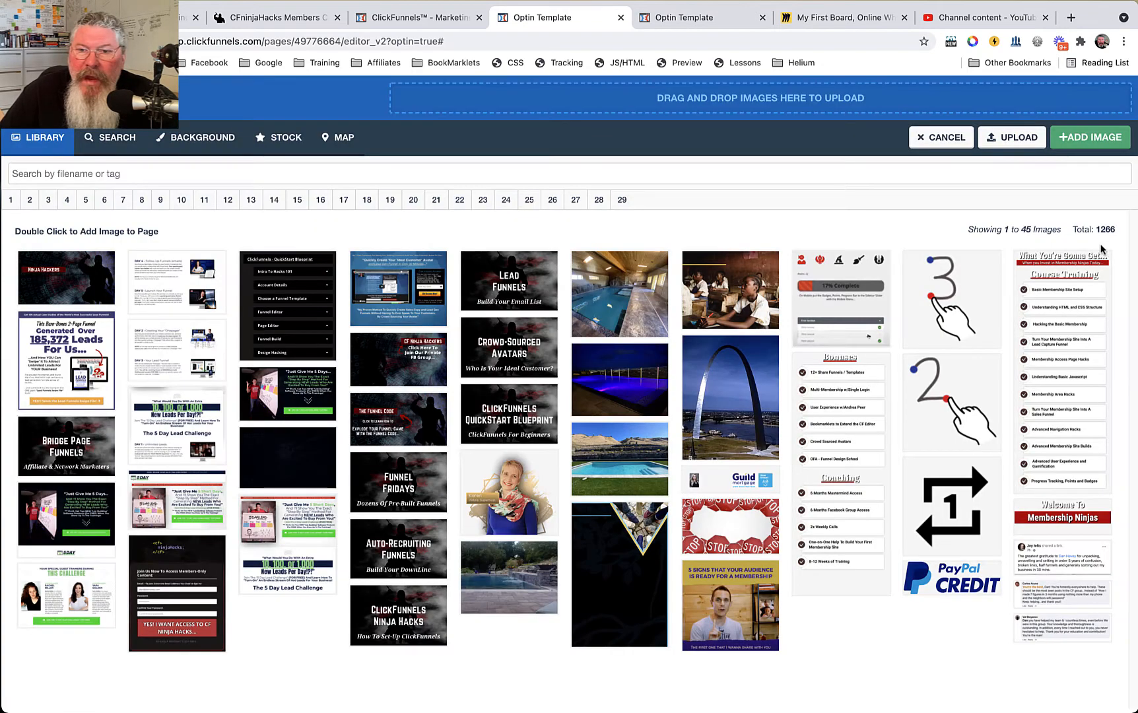
left_click(119, 143)
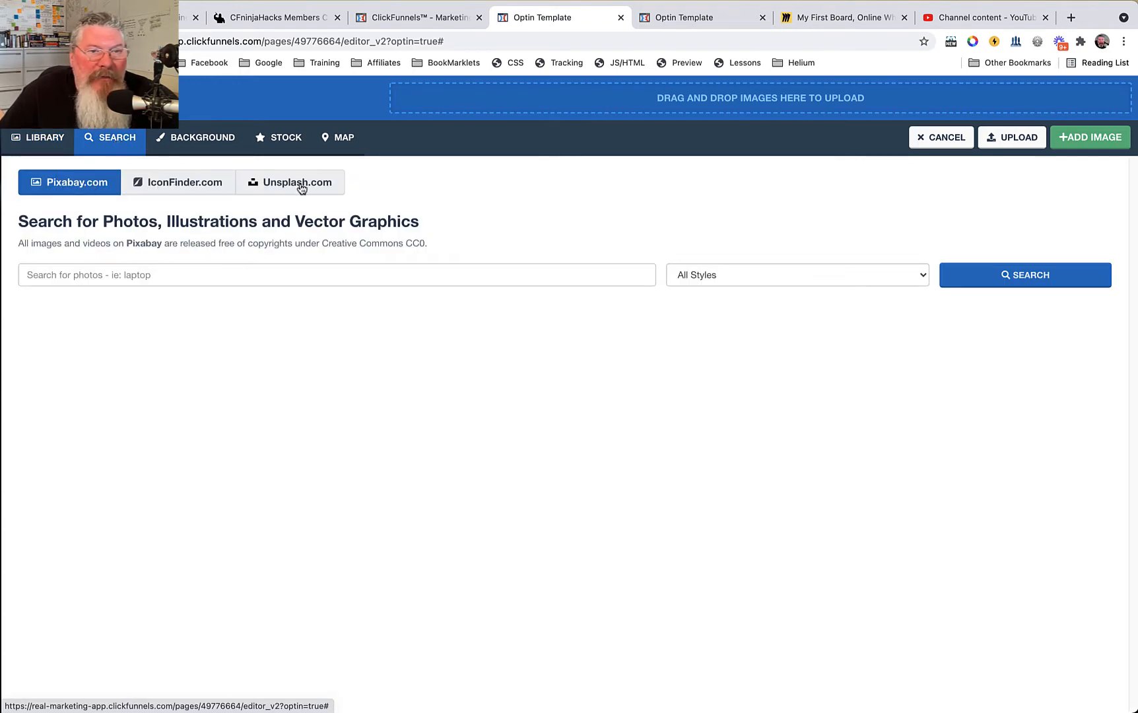
left_click(261, 274)
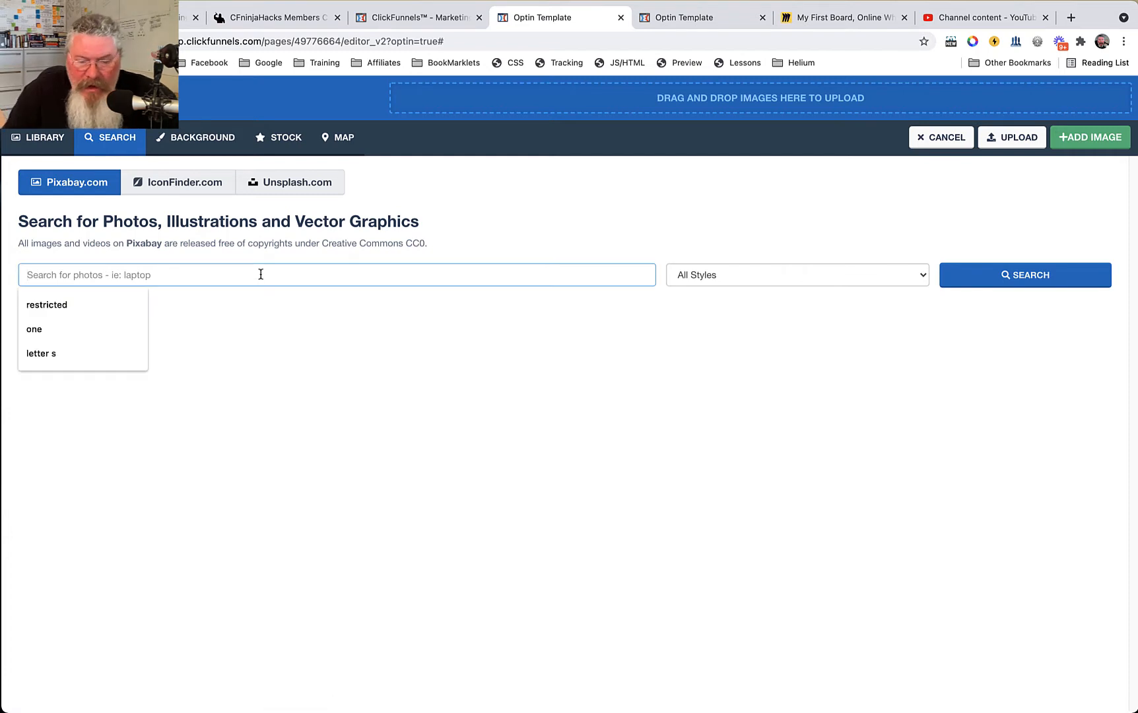
type("dog")
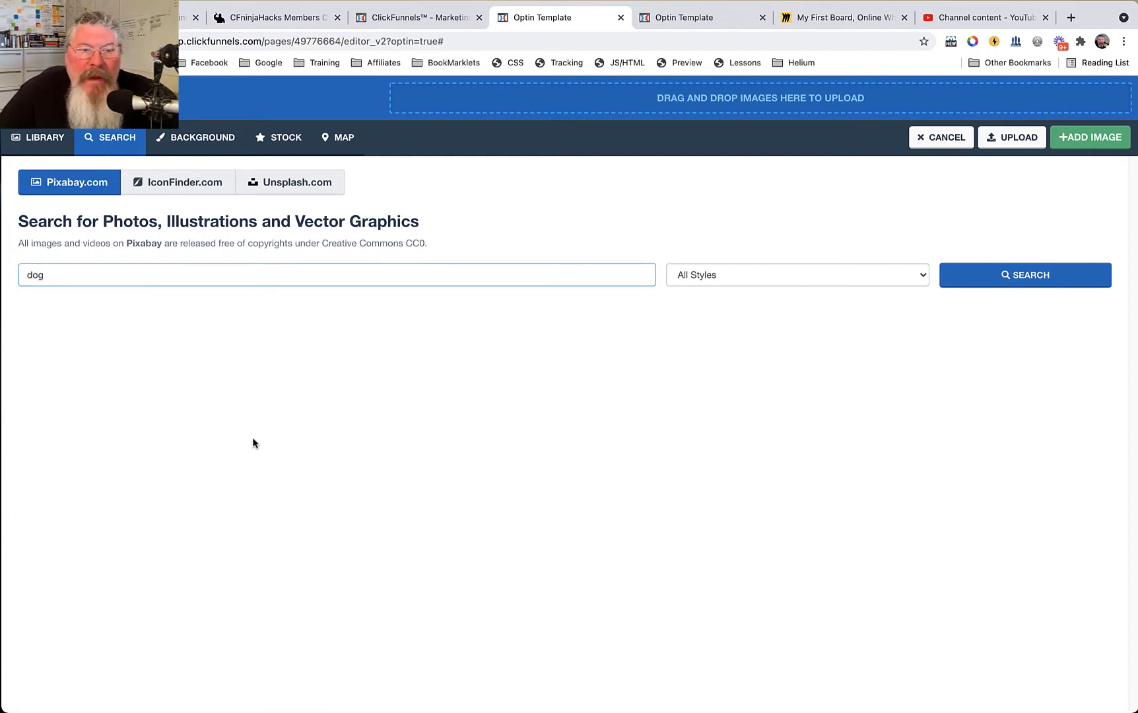
Restrict the Pixabay dog search to the Vector style and look through the images.
left_click(743, 276)
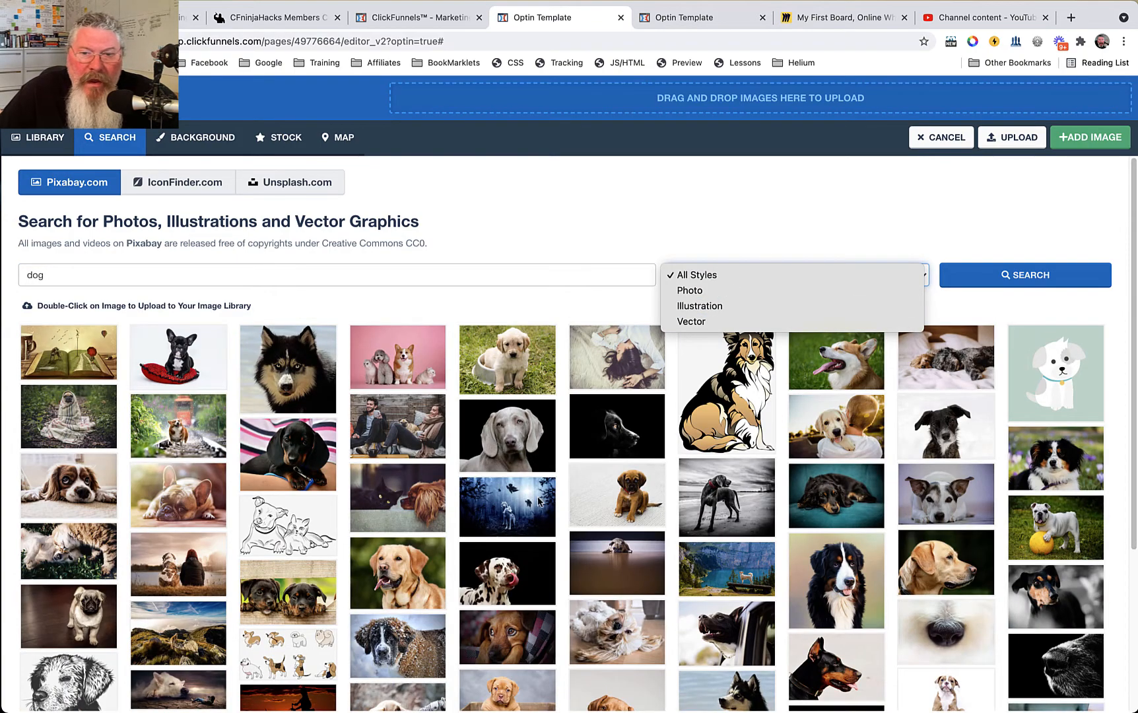
left_click(700, 322)
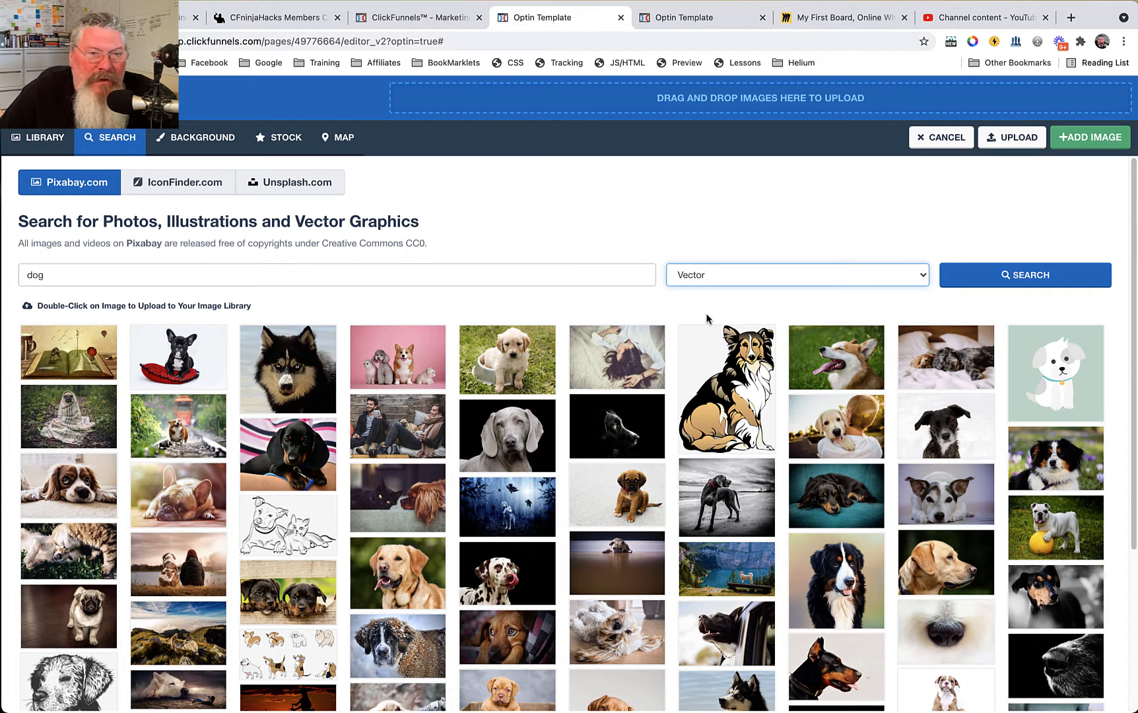
left_click(990, 277)
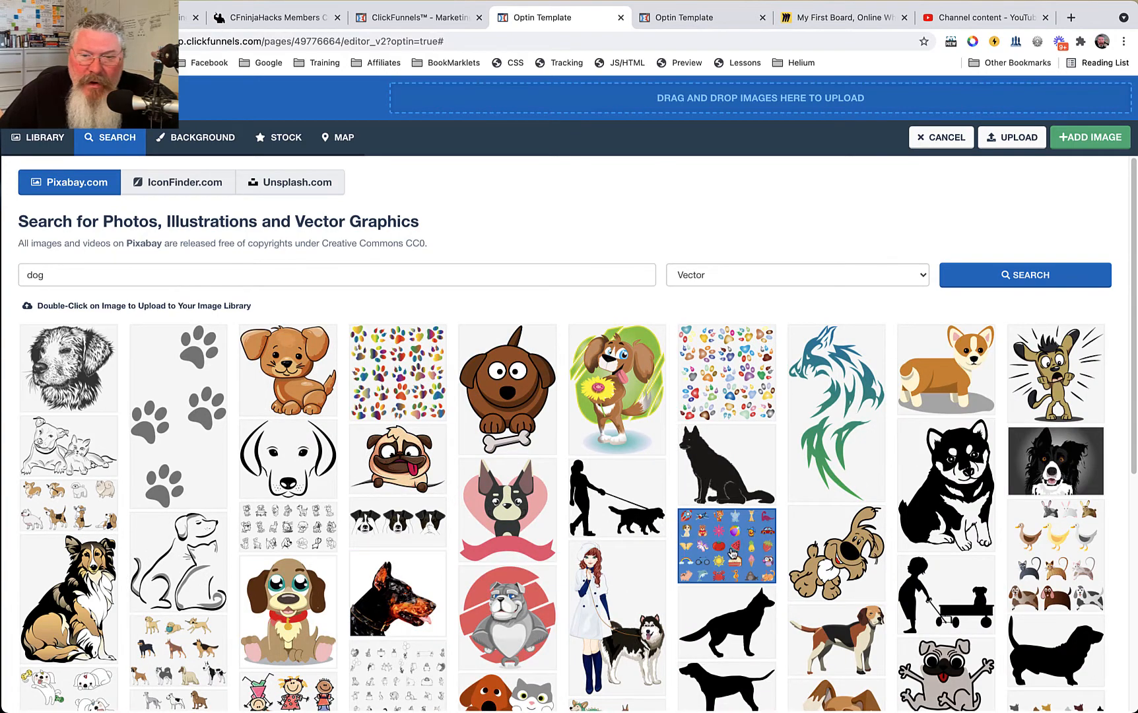
scroll(721, 569, "down", 6)
scroll(731, 553, "up", 6)
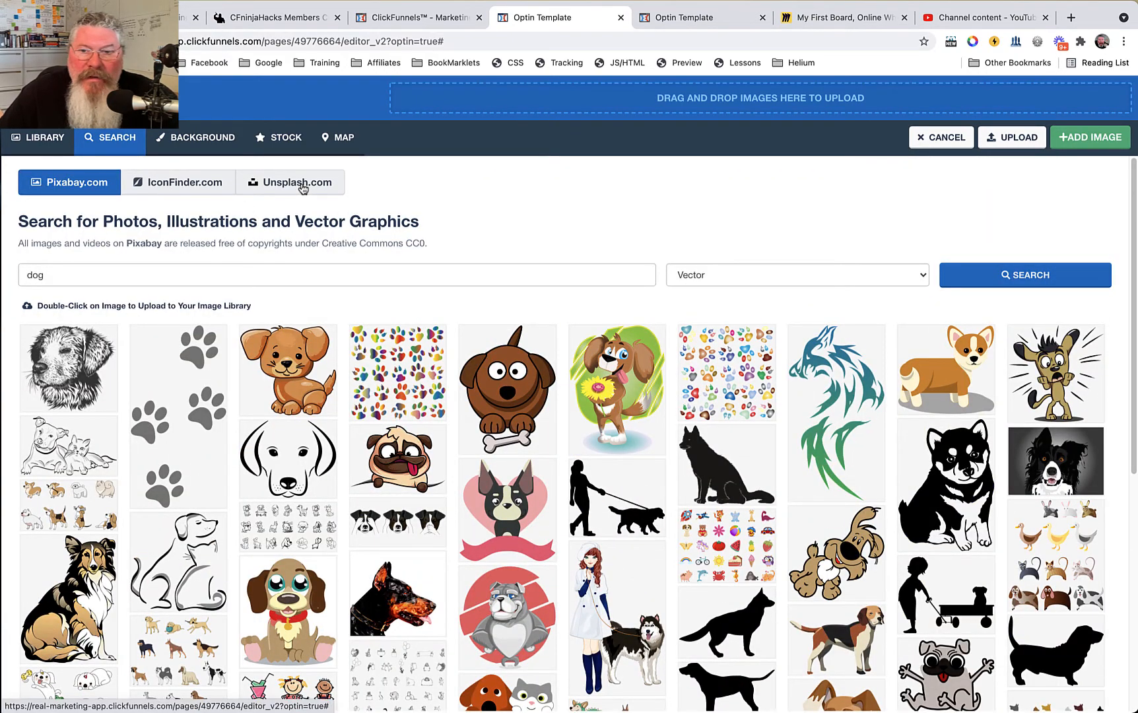
Look through the background gradients and textures, and the miscellaneous and badge stock images.
left_click(186, 140)
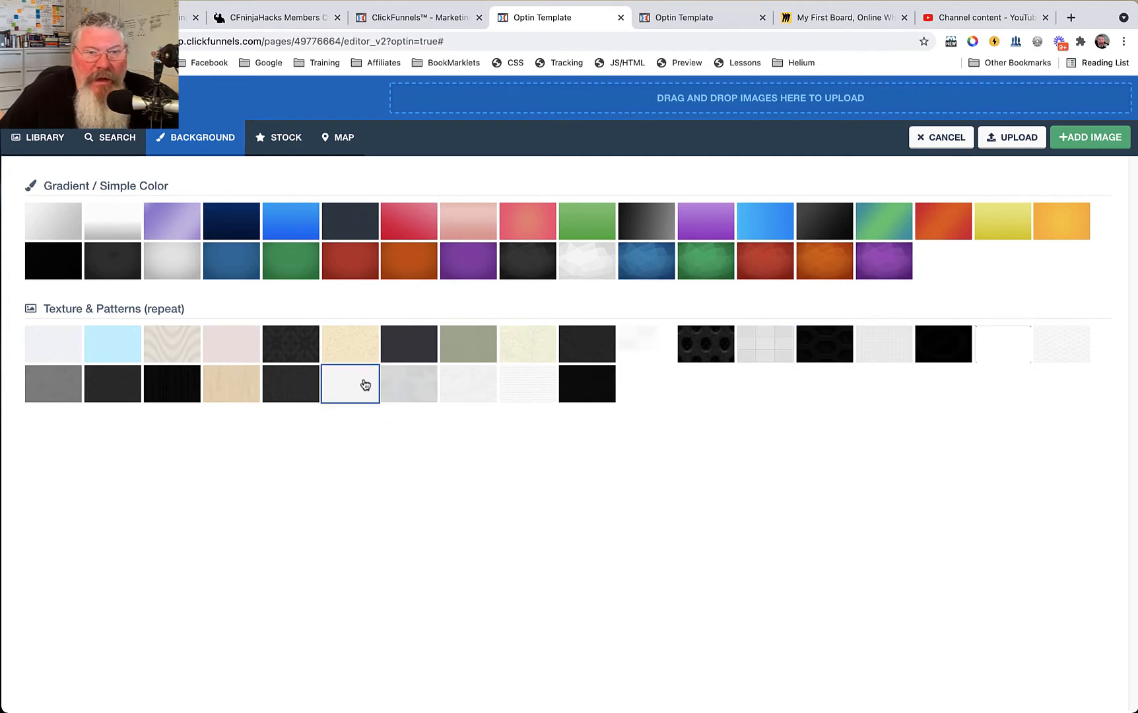
left_click(279, 151)
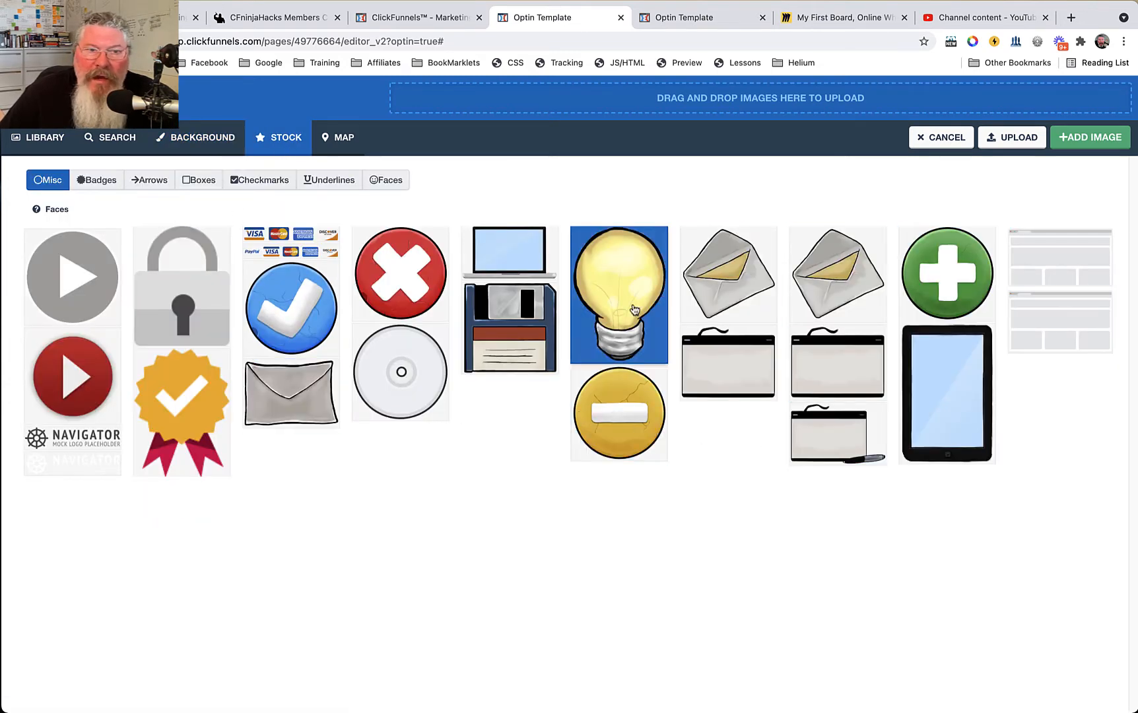
left_click(99, 184)
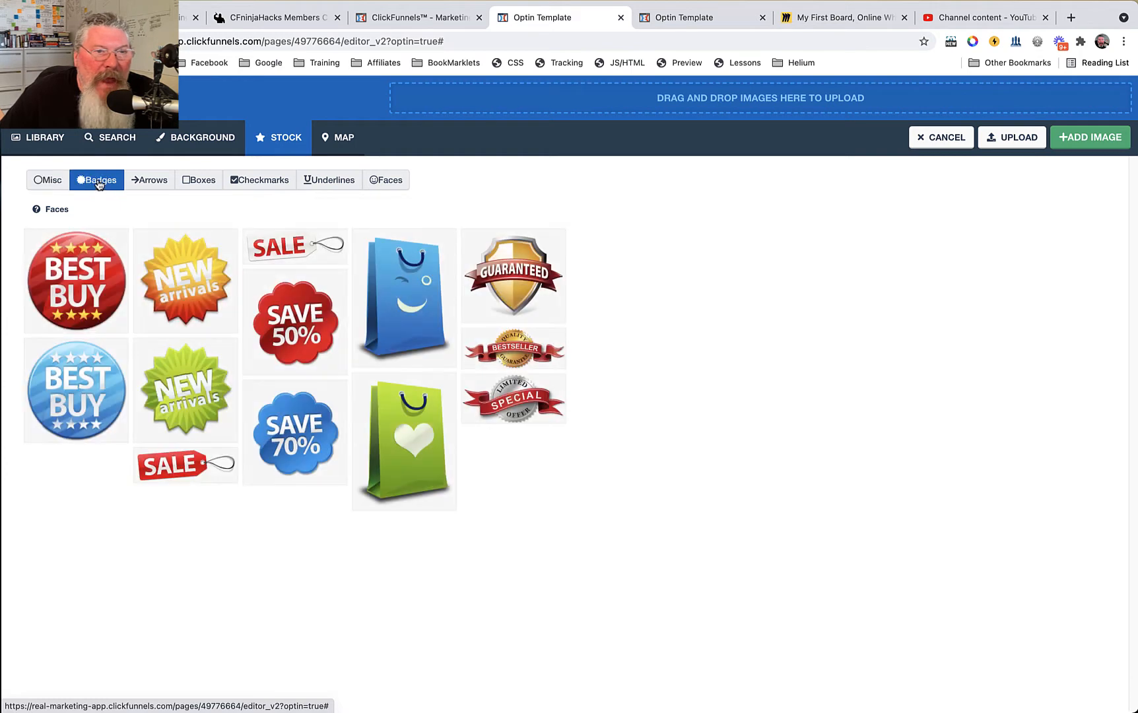
View the stock arrows in black, red and white, and the stock boxes in white.
left_click(147, 186)
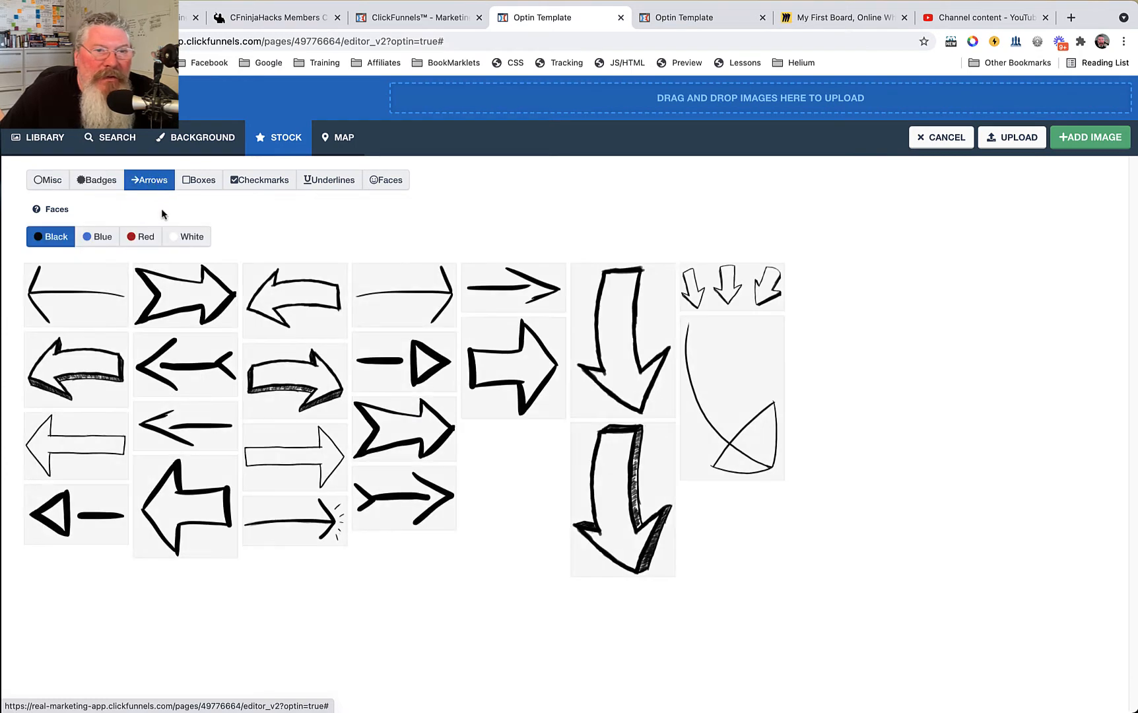
left_click(132, 237)
left_click(186, 236)
left_click(198, 180)
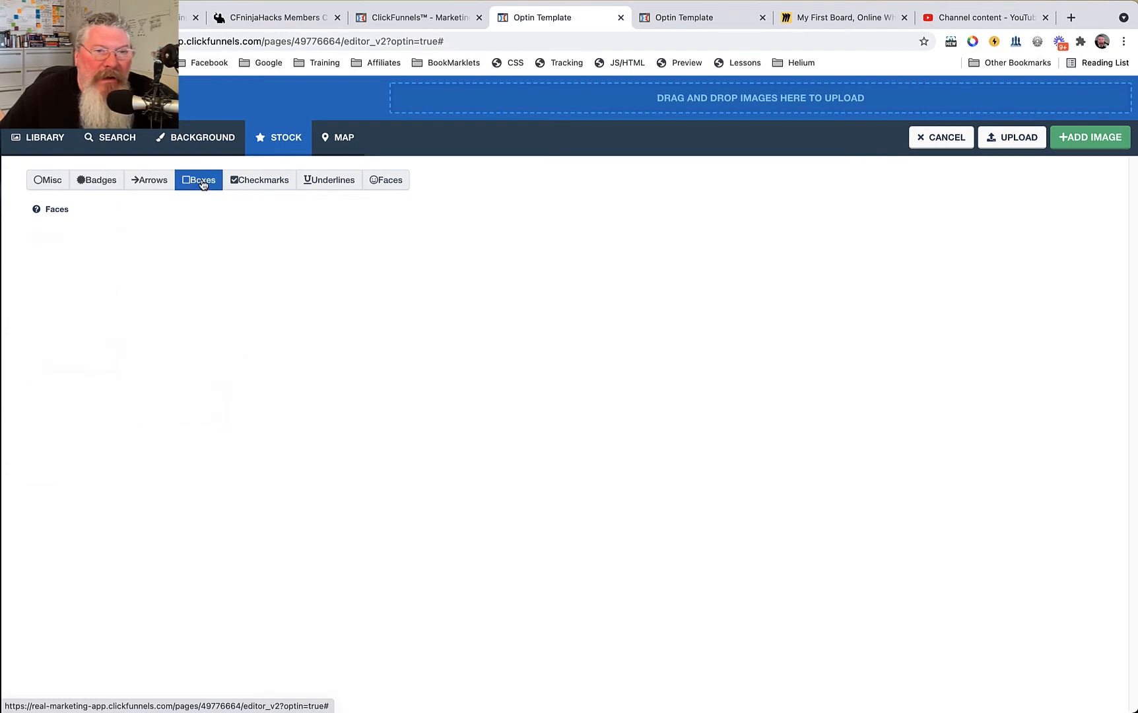
left_click(190, 236)
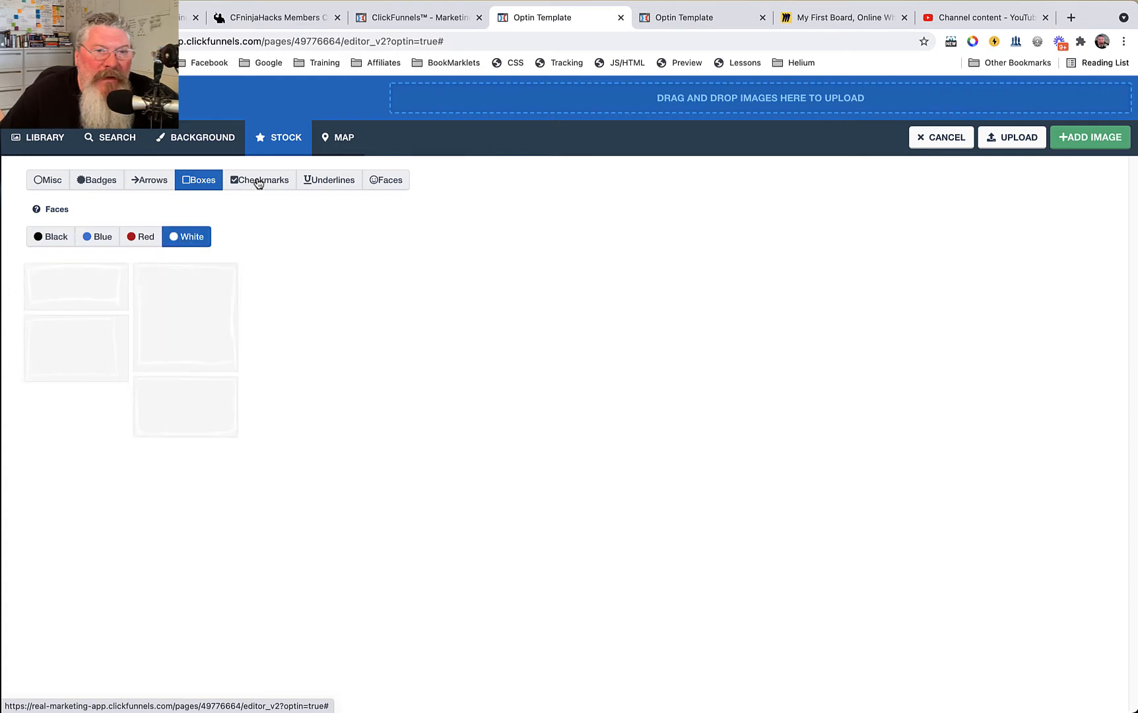
View the stock checkmarks in blue and the stock underlines in white and red.
left_click(258, 182)
left_click(95, 239)
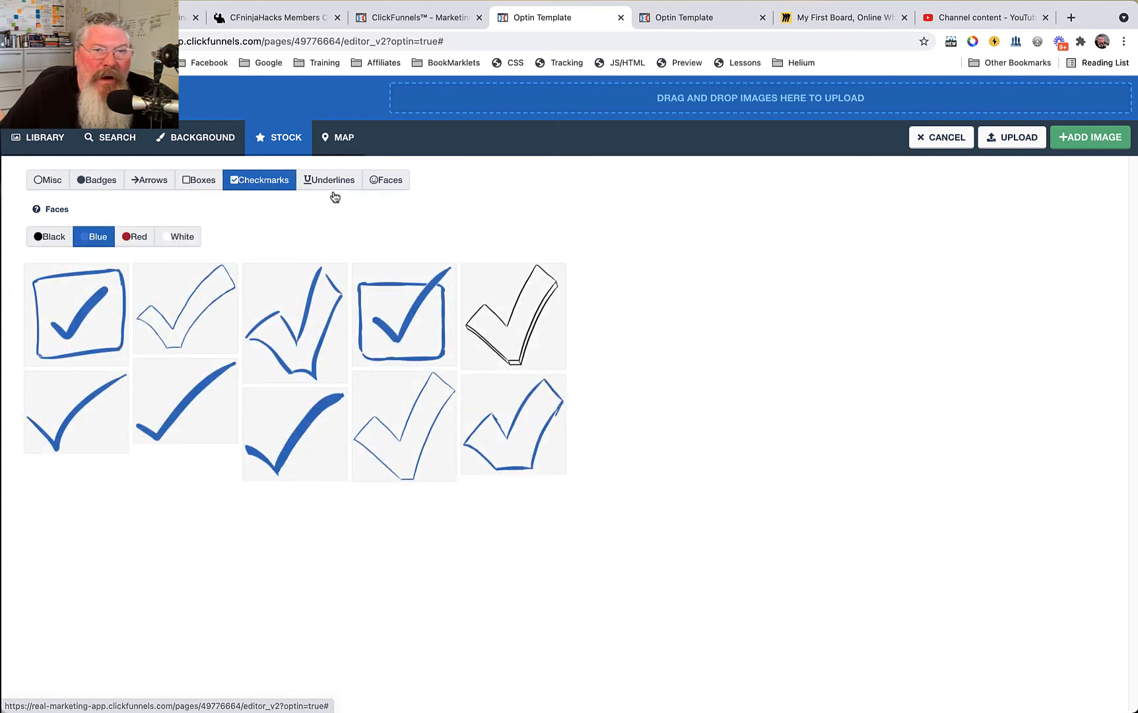
left_click(330, 179)
left_click(190, 238)
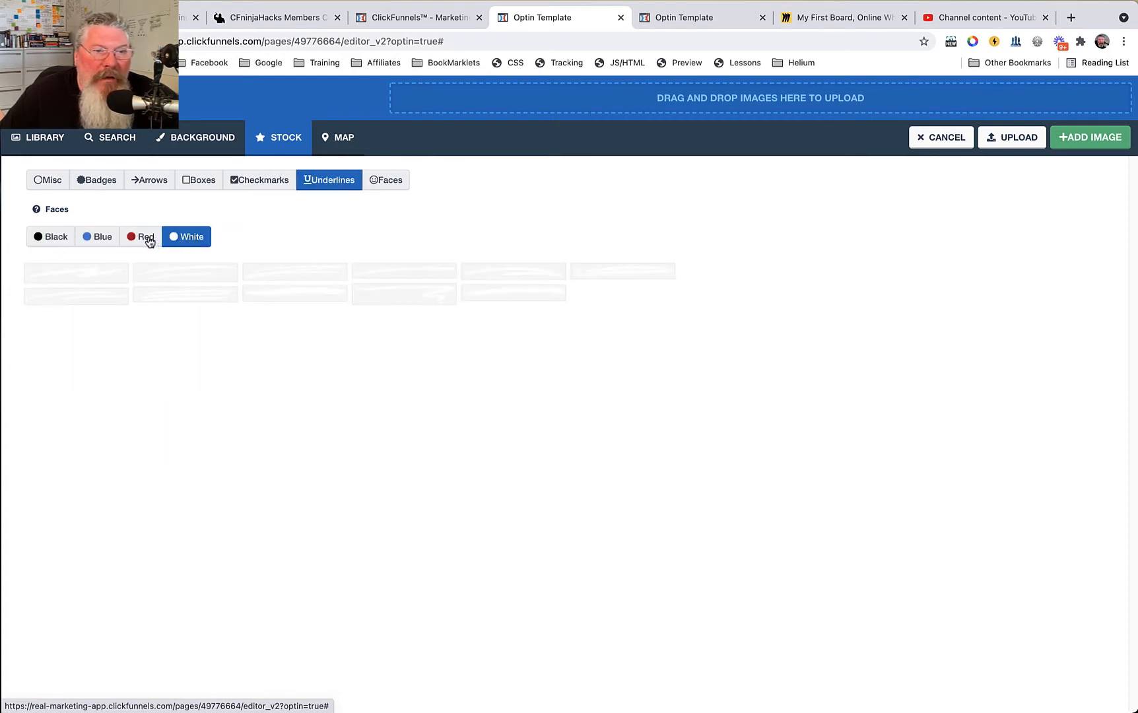
left_click(148, 237)
View the stock faces in the Black, Blue, Red and Smiley variants.
left_click(383, 183)
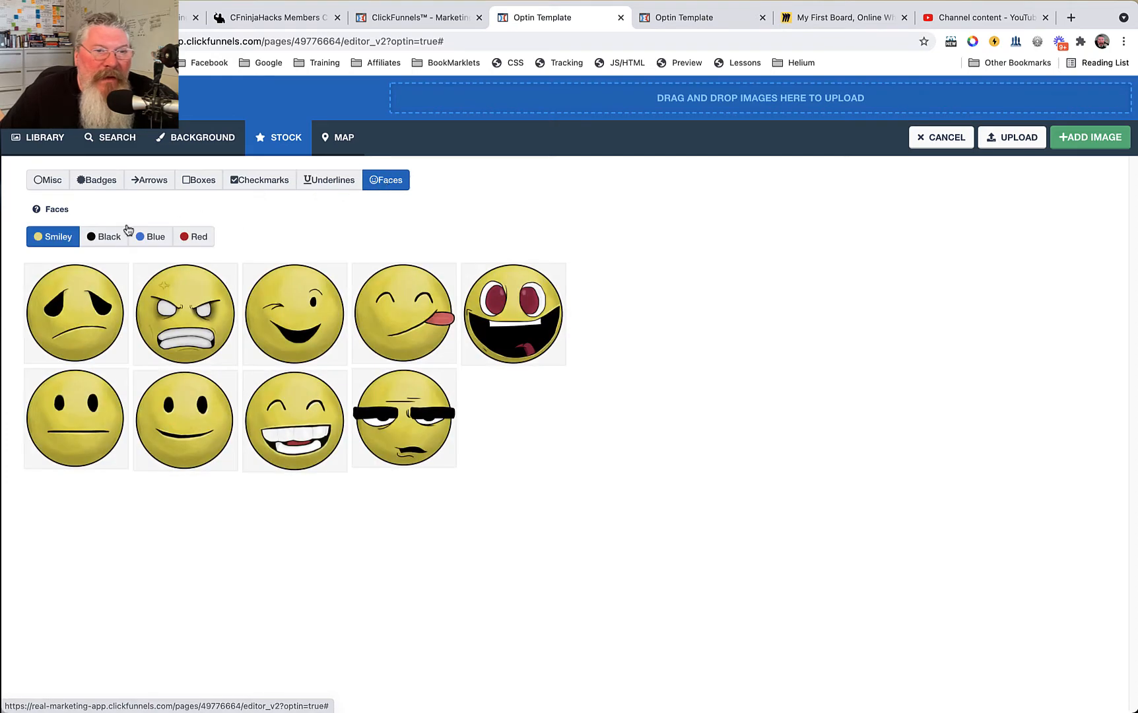
left_click(106, 237)
left_click(152, 237)
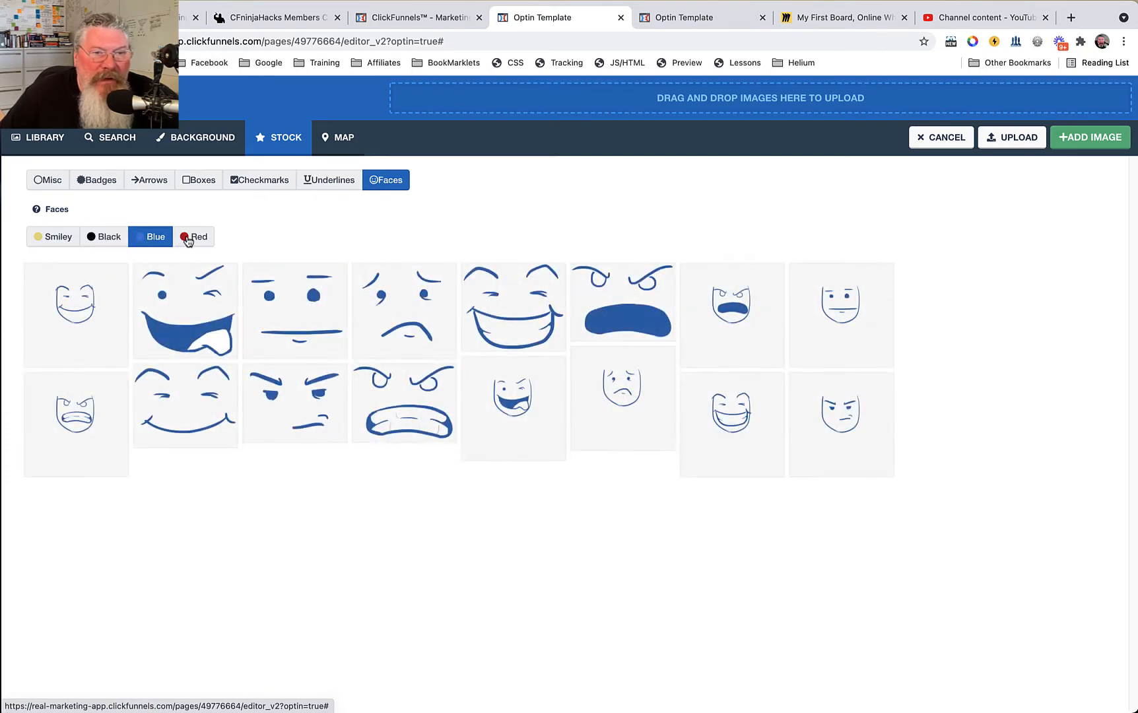
left_click(194, 237)
left_click(108, 240)
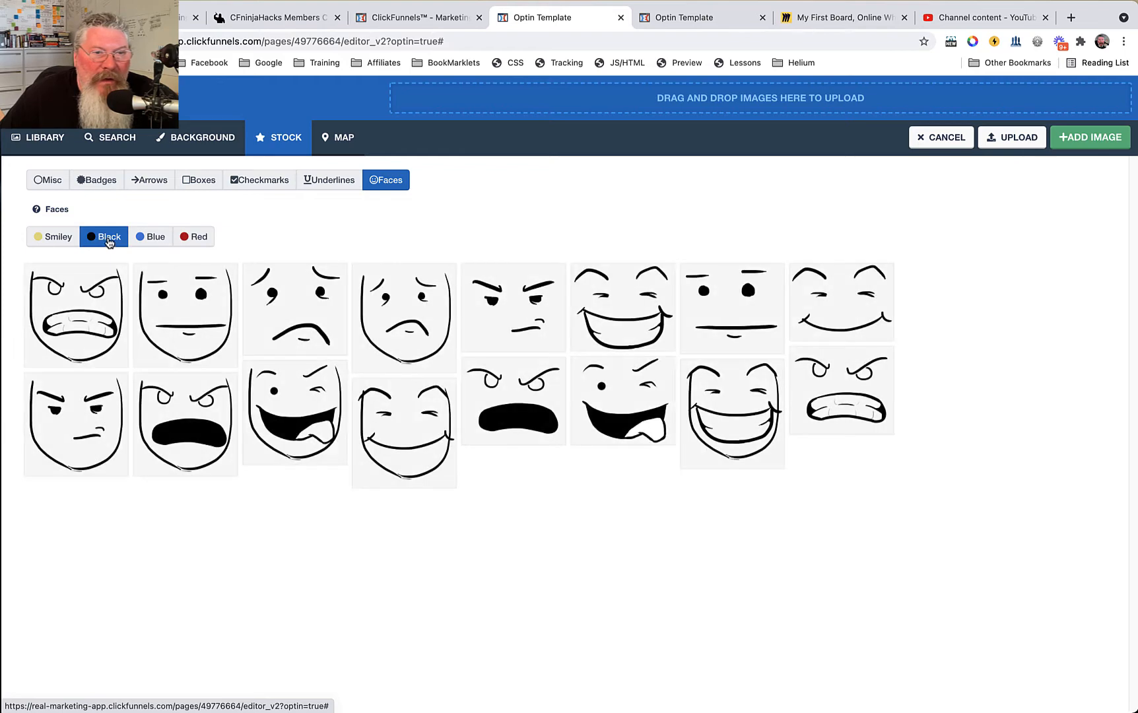
left_click(51, 237)
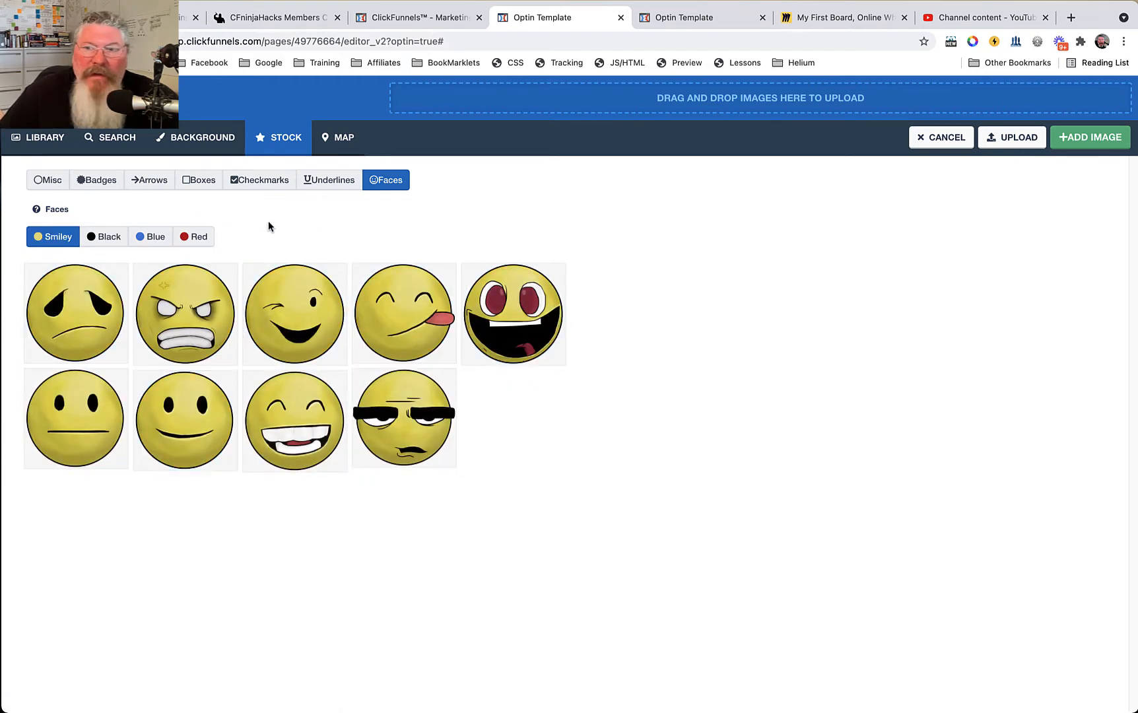
Generate a map image for the location "Boise, ID".
left_click(345, 137)
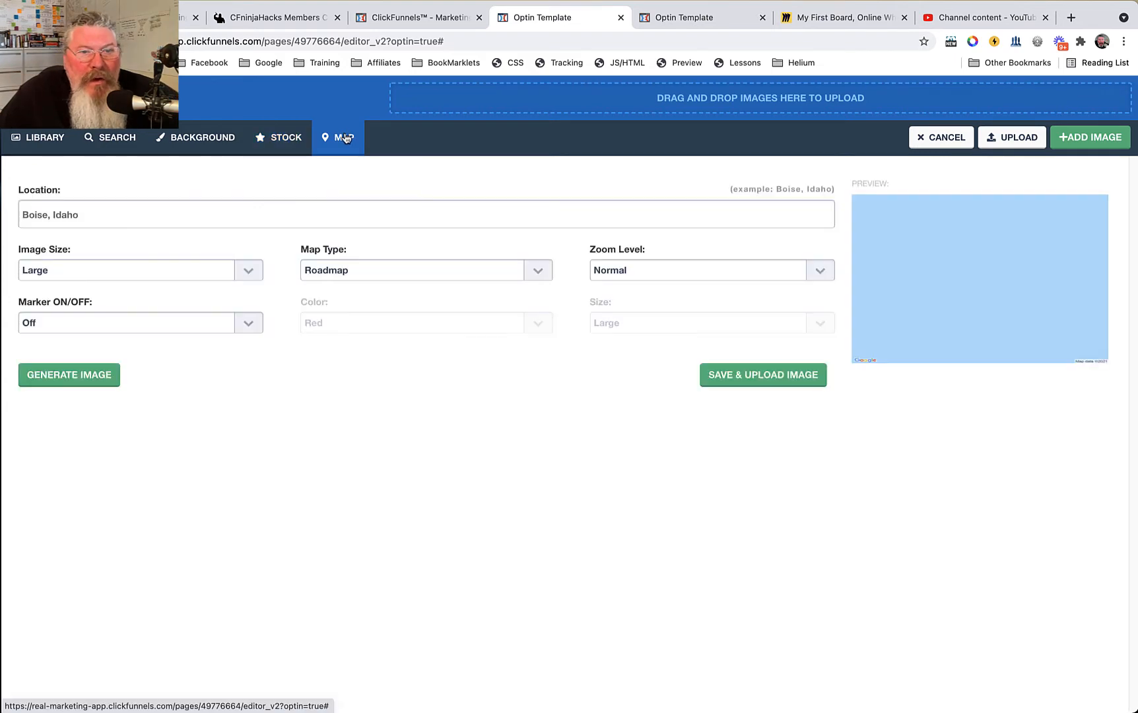
left_click(287, 214)
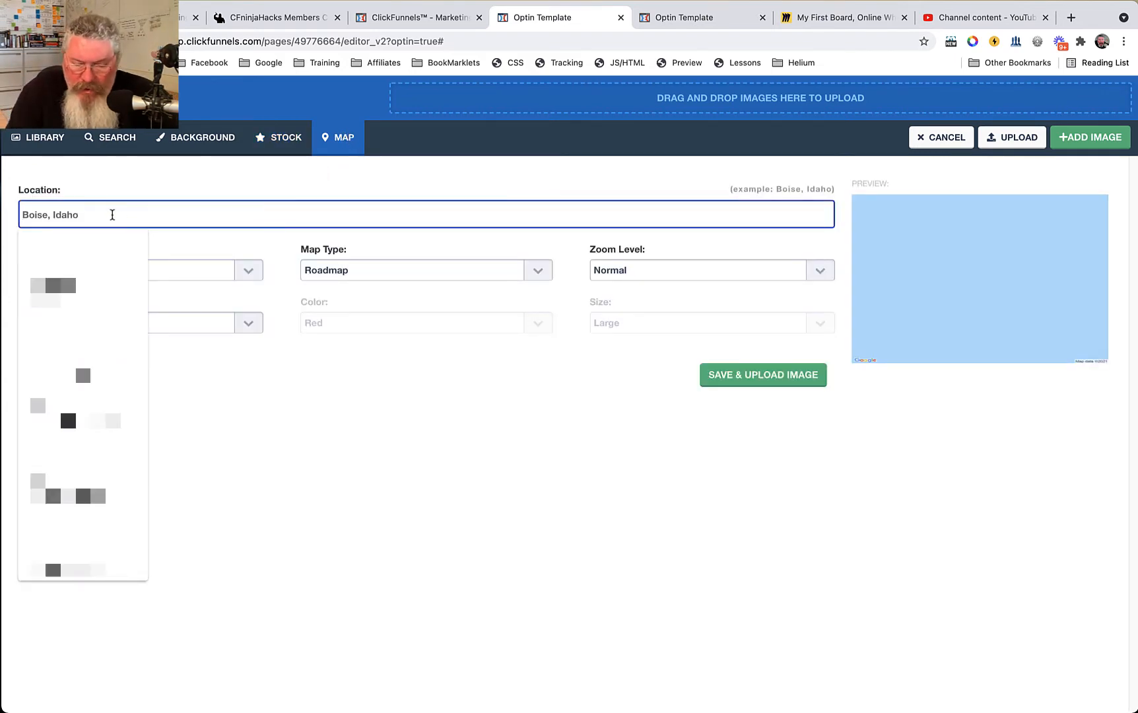
type("Boise, I")
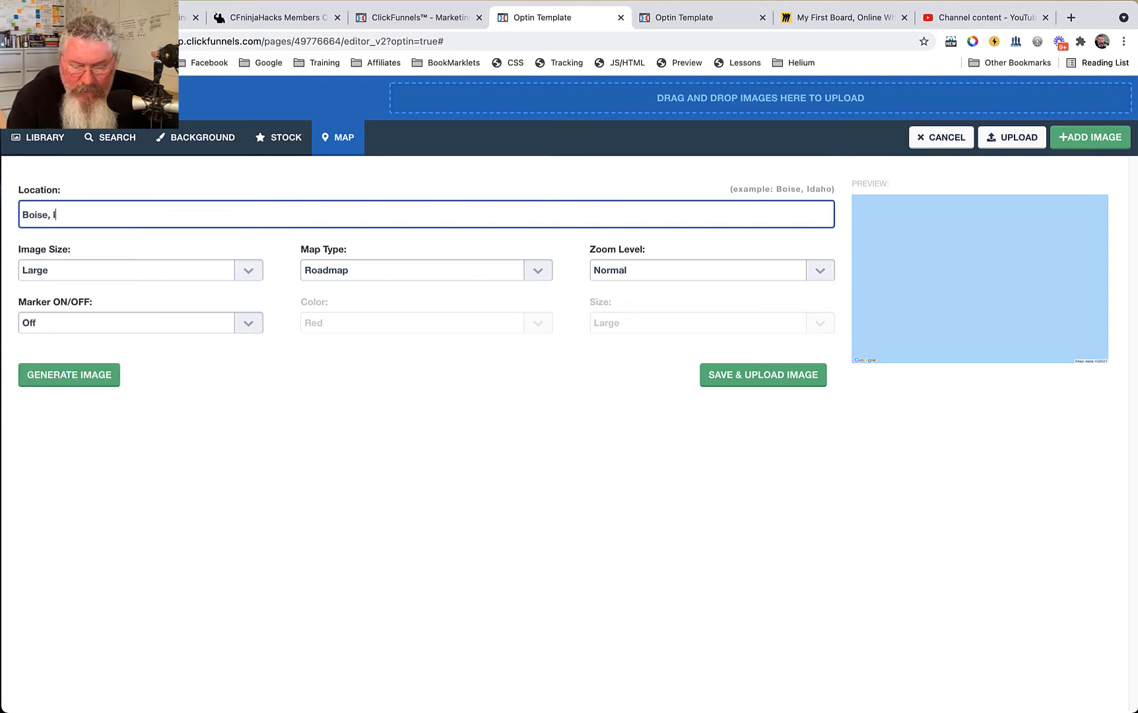
type("D")
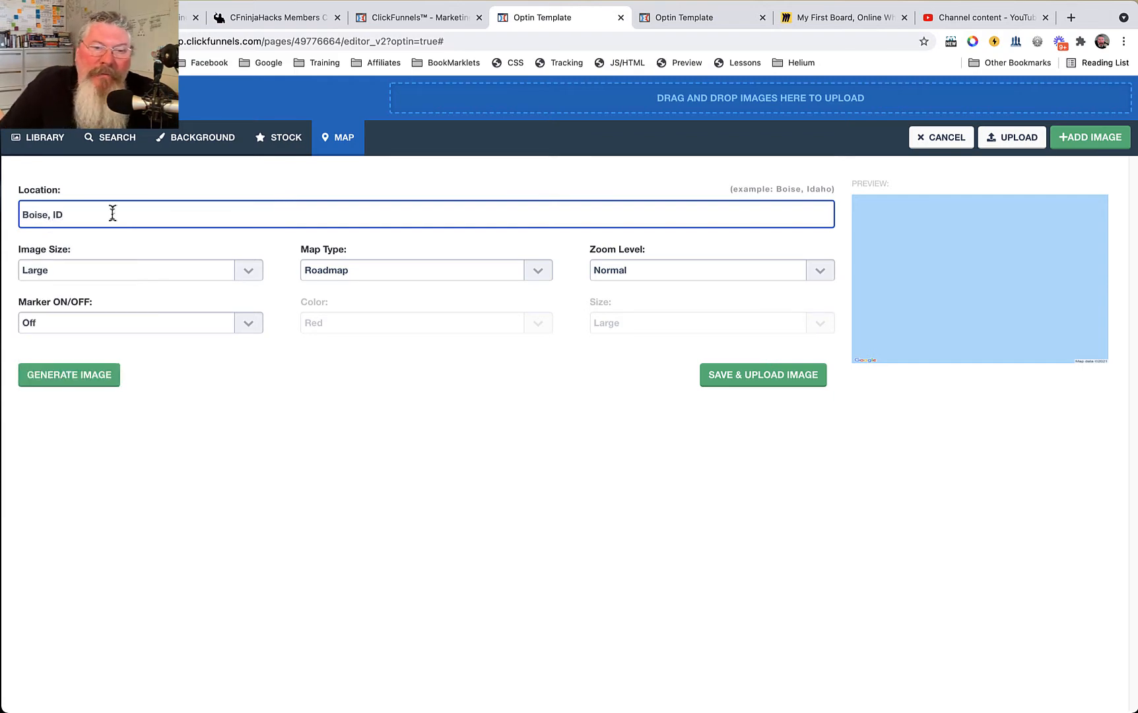
left_click(69, 374)
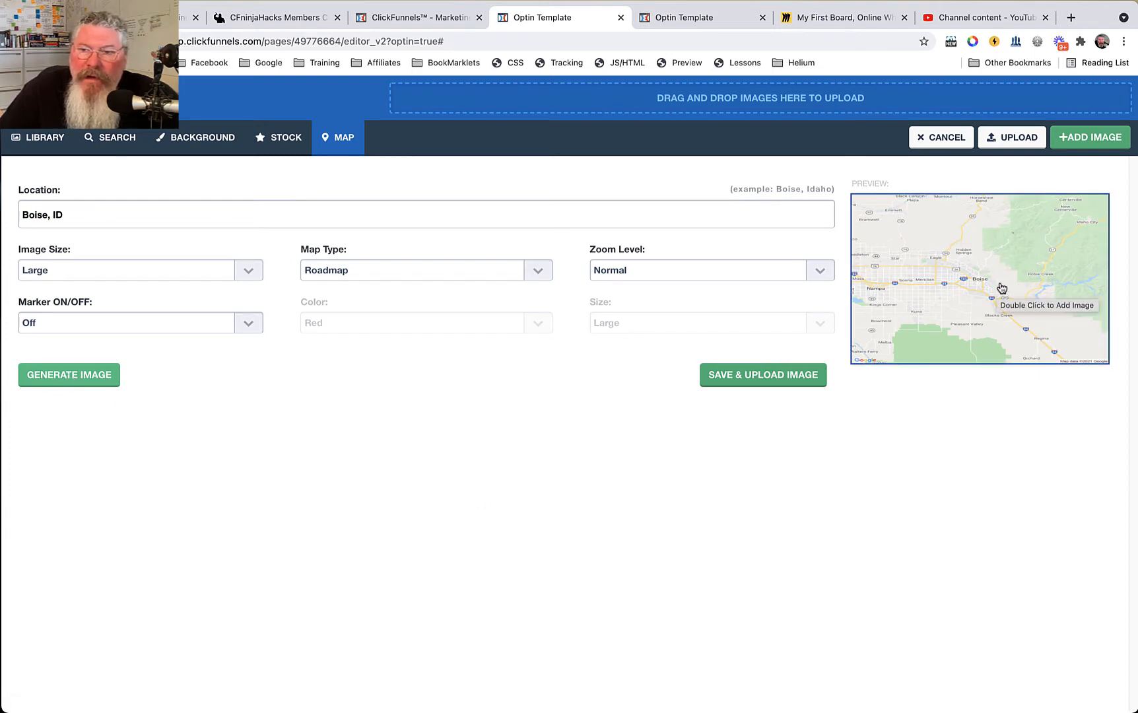
Keep the map image size at Large, and set the map type to Satellite and the zoom level to Very Close.
left_click(104, 269)
left_click(66, 269)
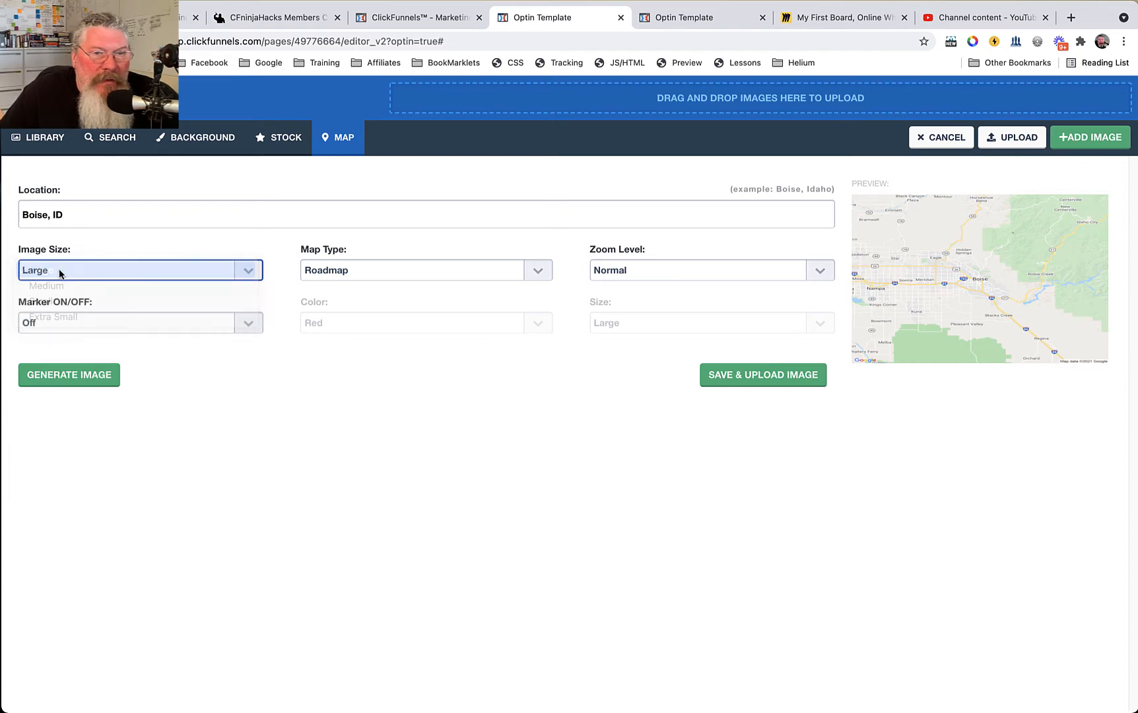
left_click(378, 272)
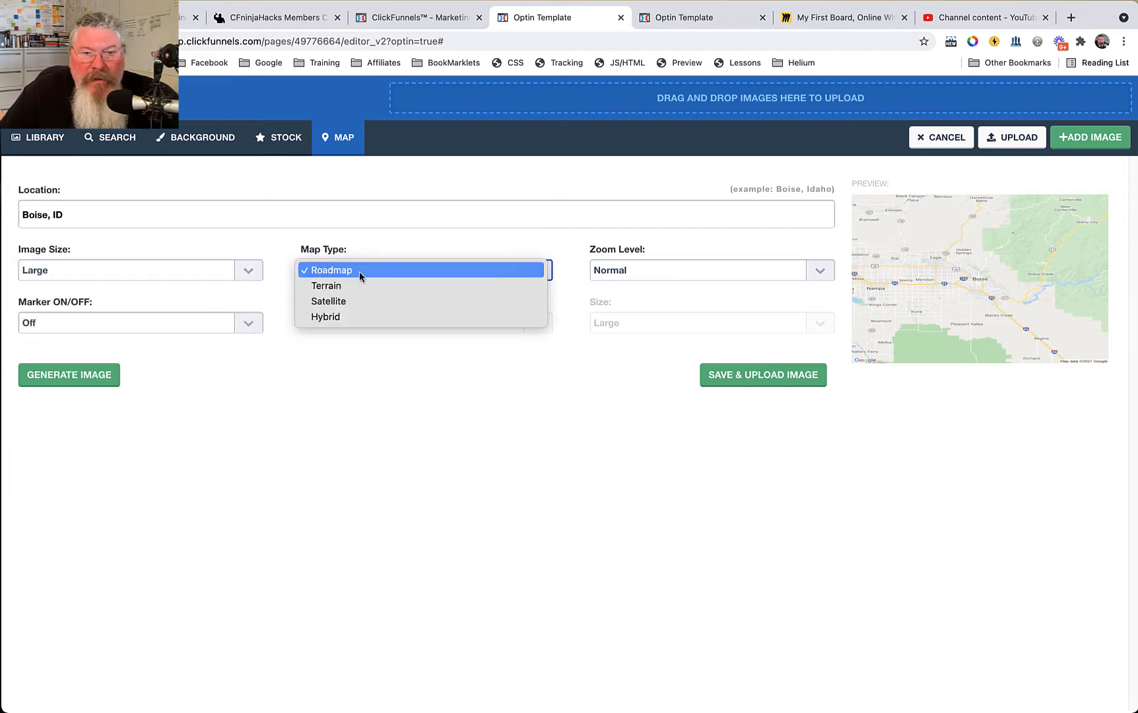
left_click(344, 303)
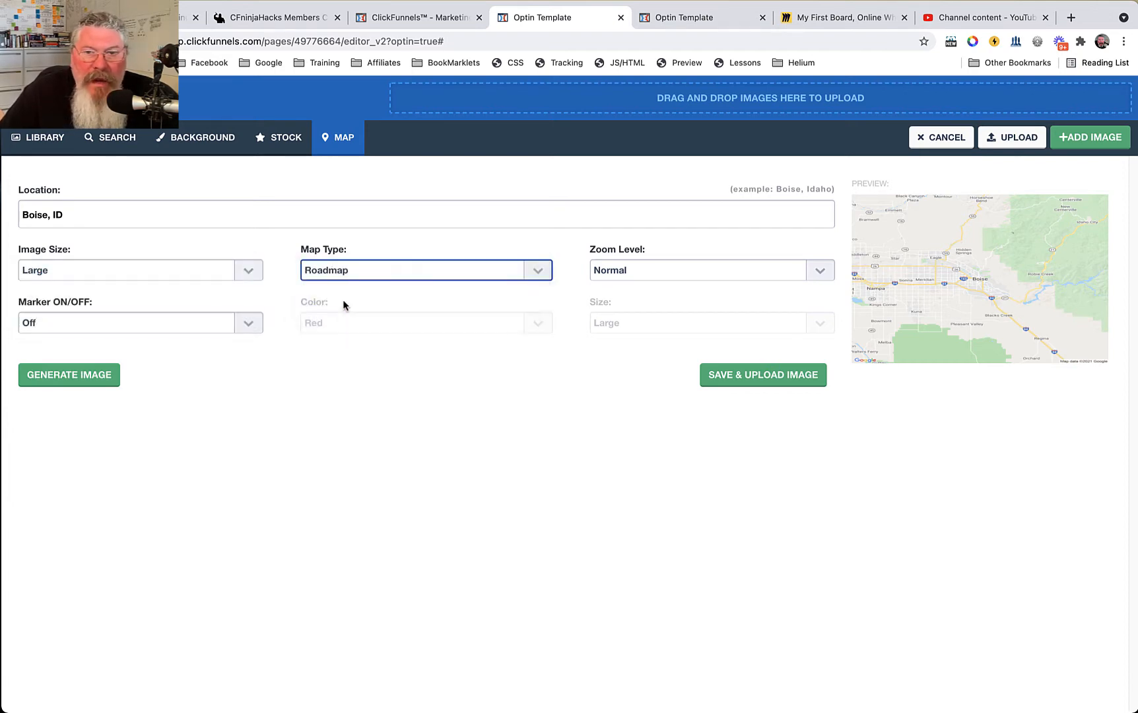
left_click(629, 274)
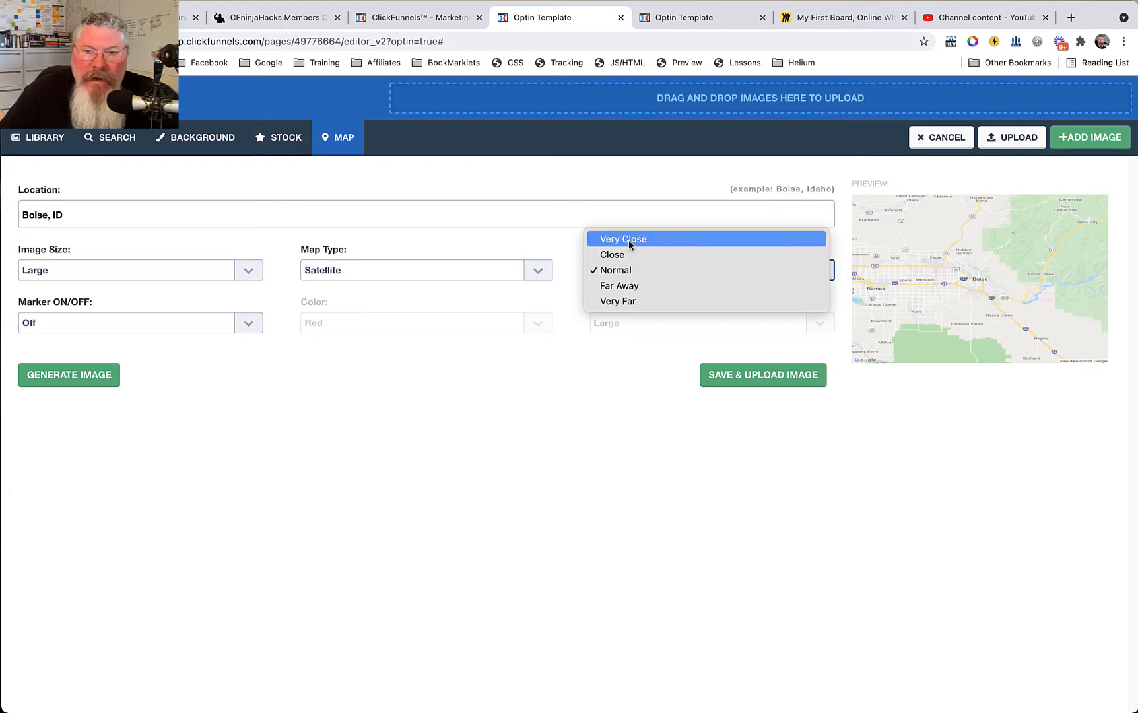
left_click(628, 240)
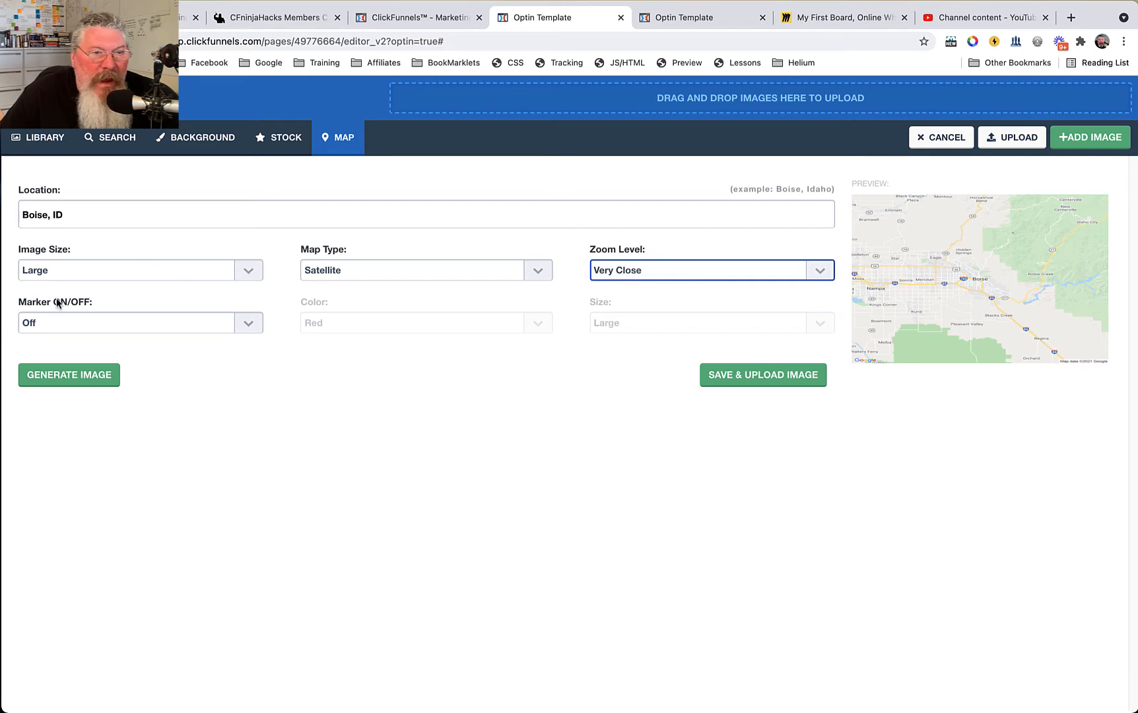
Turn on a large red marker for the Boise map and regenerate the map image.
left_click(61, 325)
left_click(63, 339)
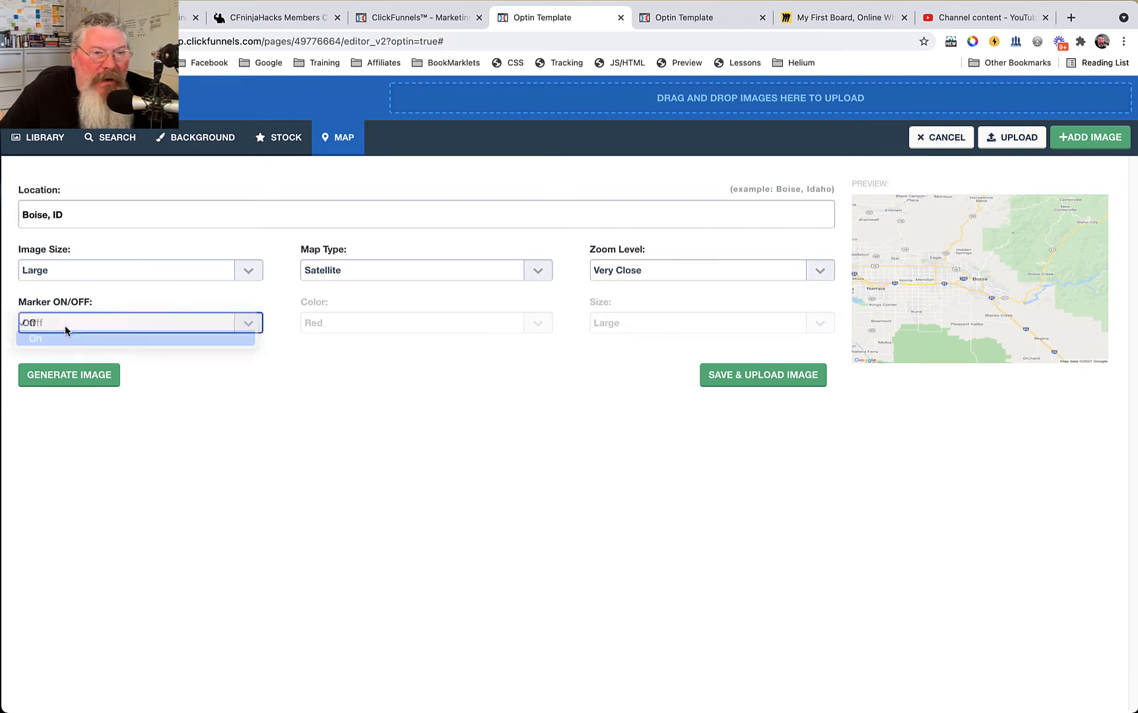
left_click(371, 323)
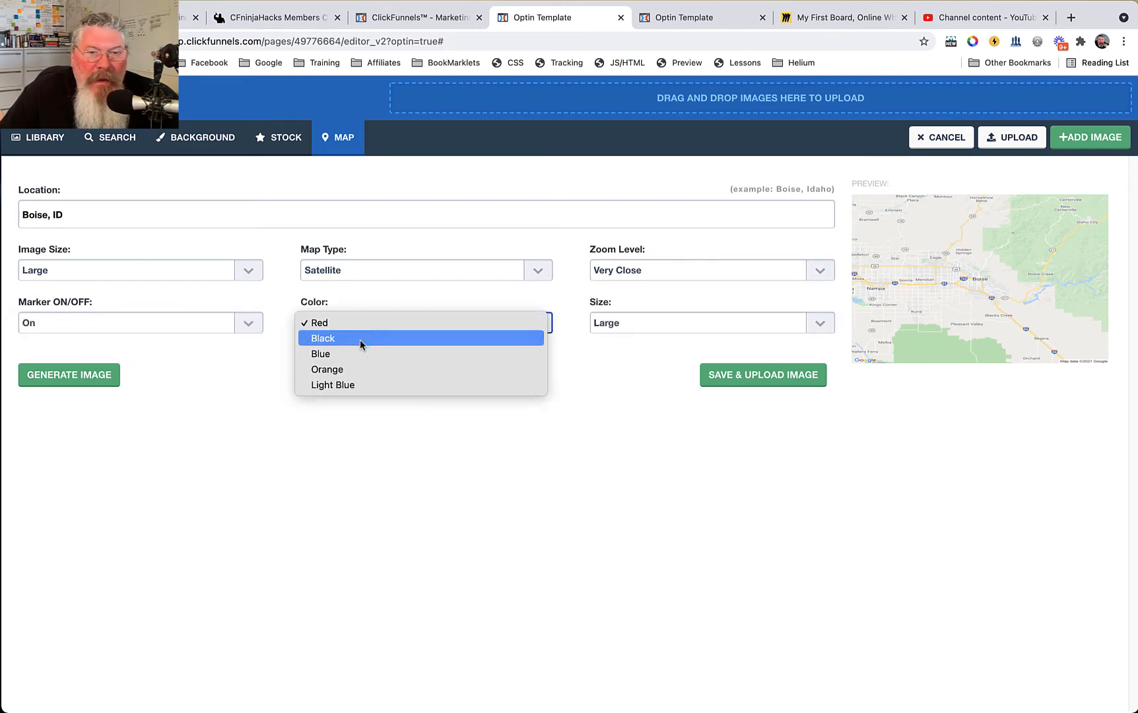
left_click(333, 324)
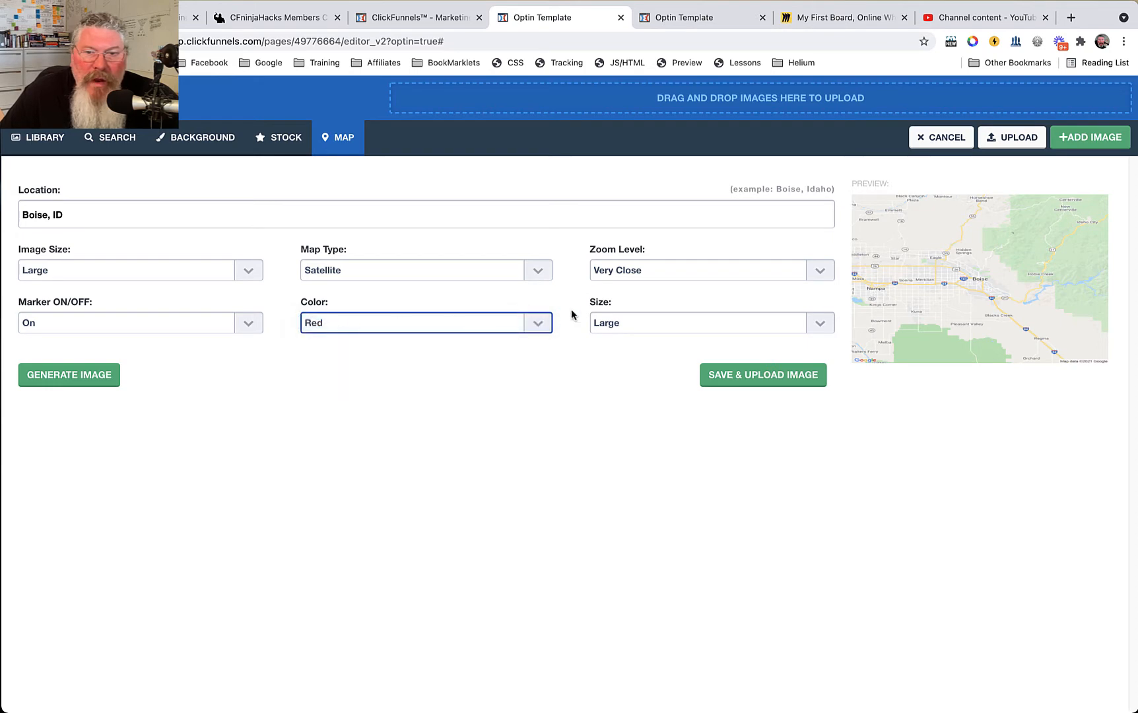
left_click(639, 322)
left_click(619, 324)
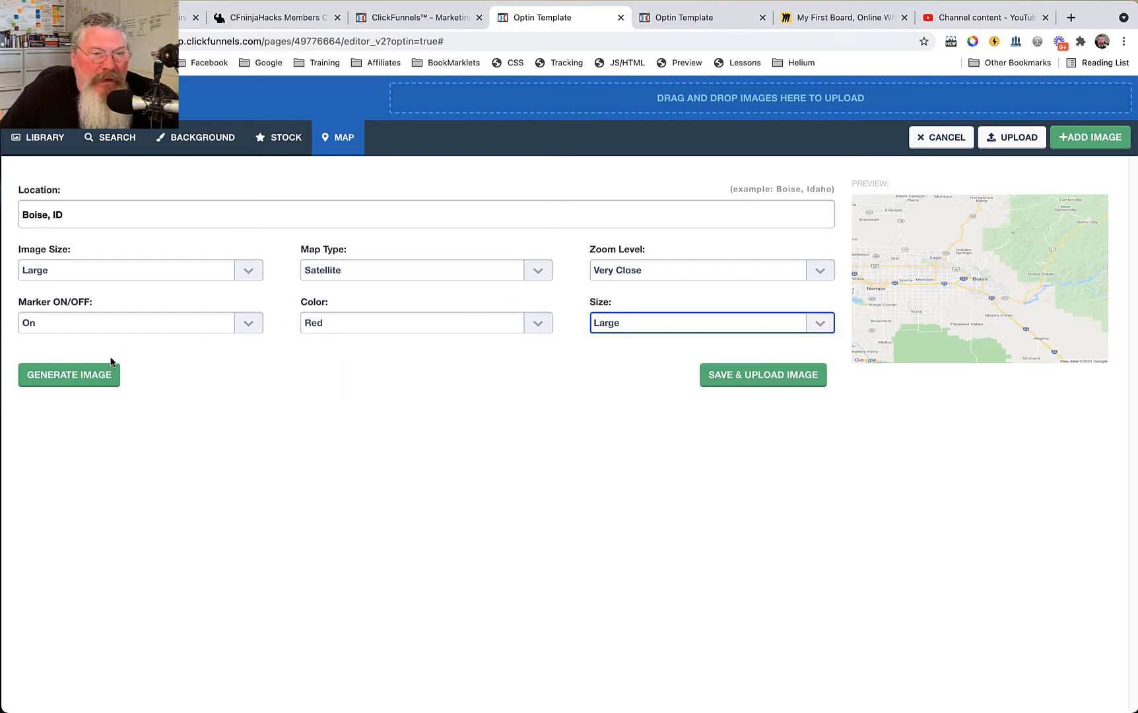
left_click(94, 375)
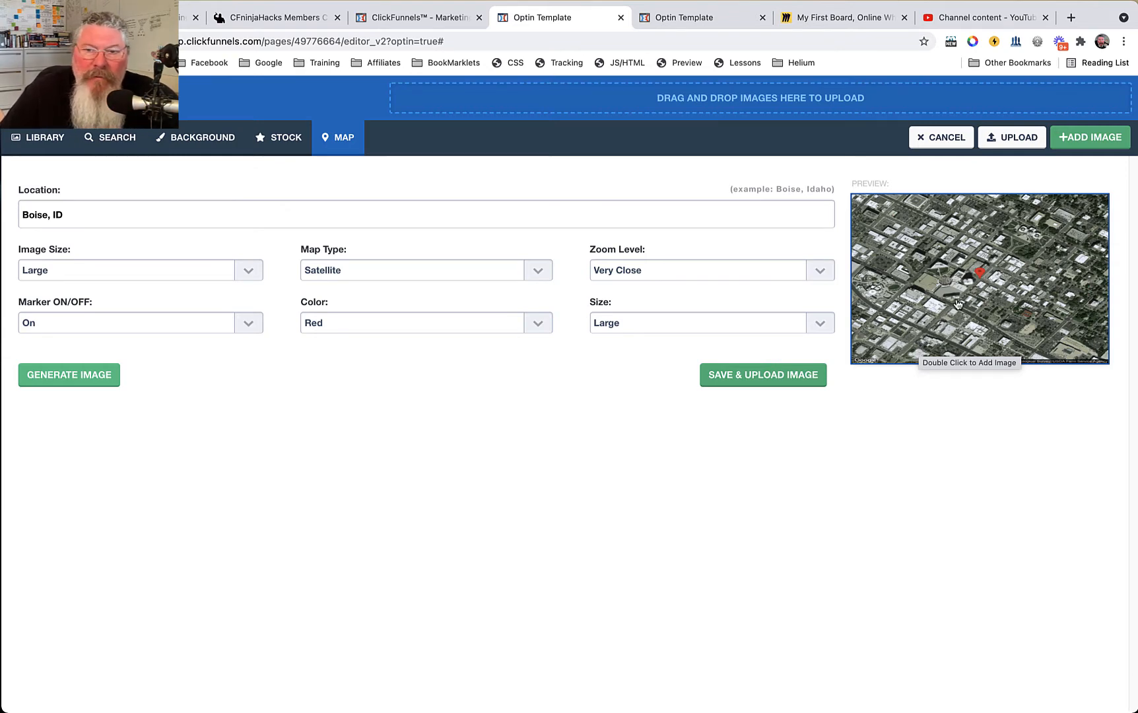
Return to the image library, bring up the options for the Ninja Hackers image, and close the image picker without adding anything.
left_click(47, 141)
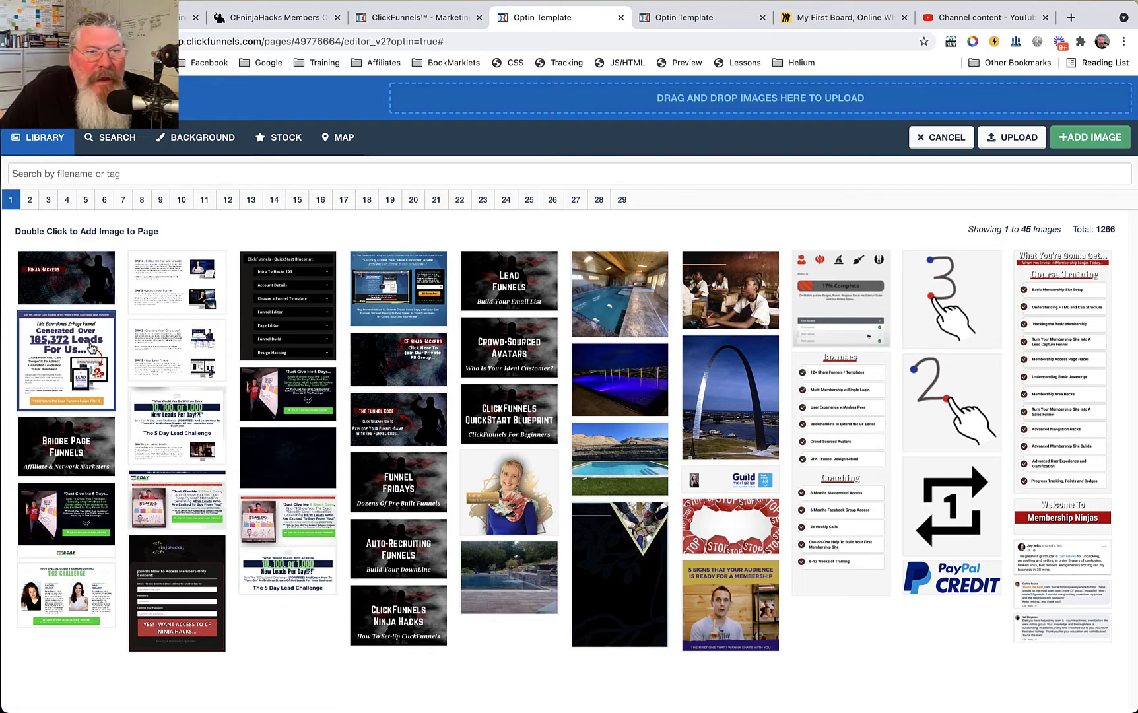
right_click(73, 281)
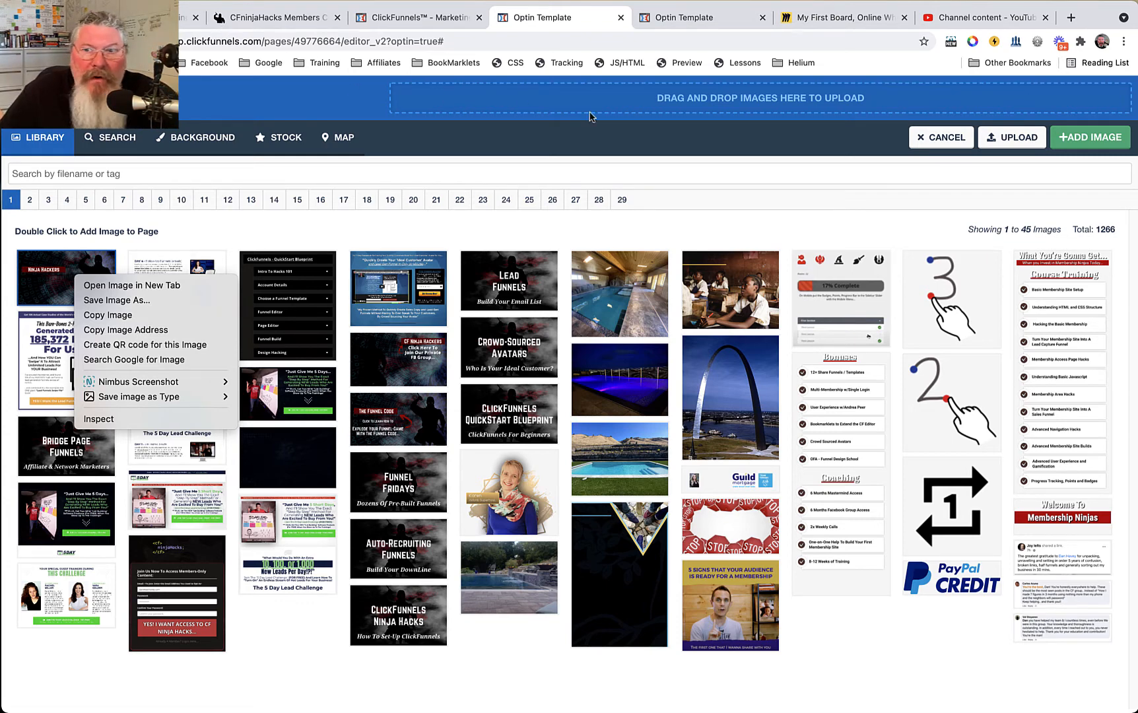
left_click(935, 139)
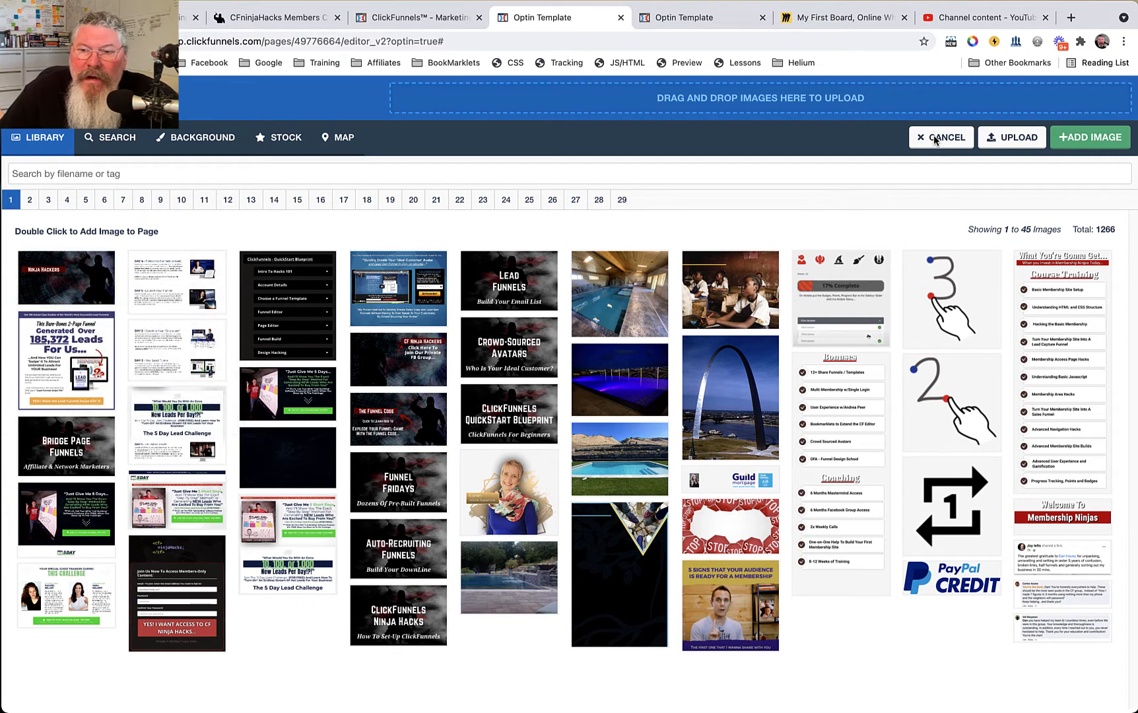
left_click(935, 139)
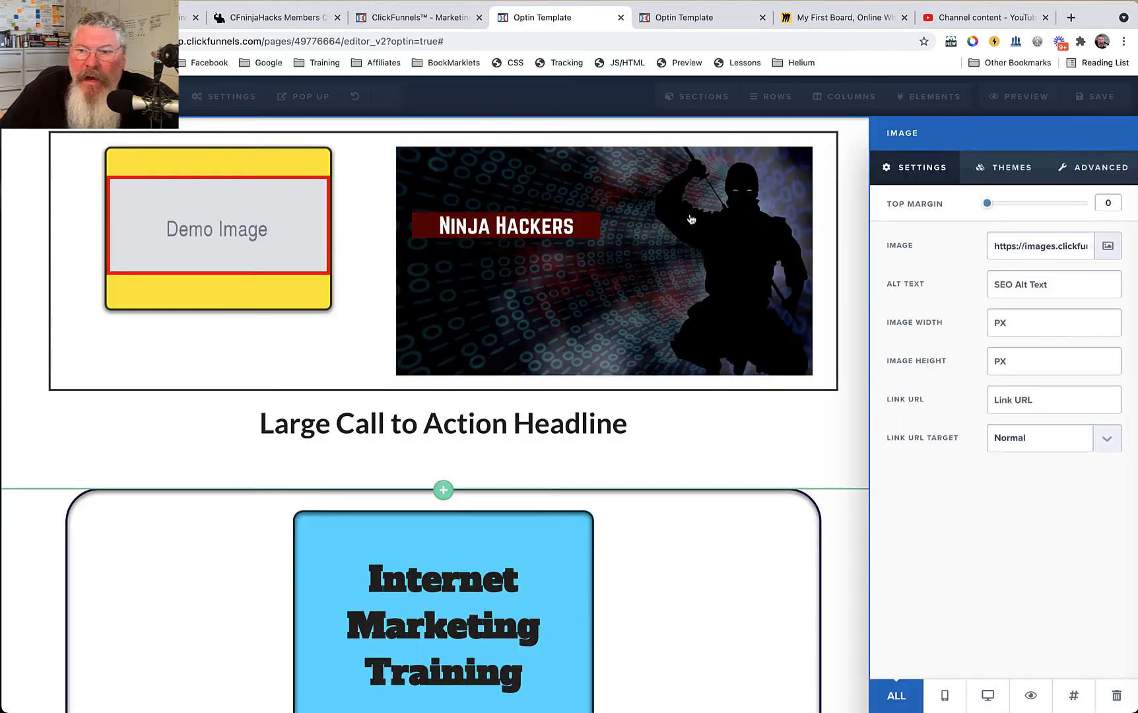
Set the Ninja Hackers image's width to 300 px.
left_click(1037, 285)
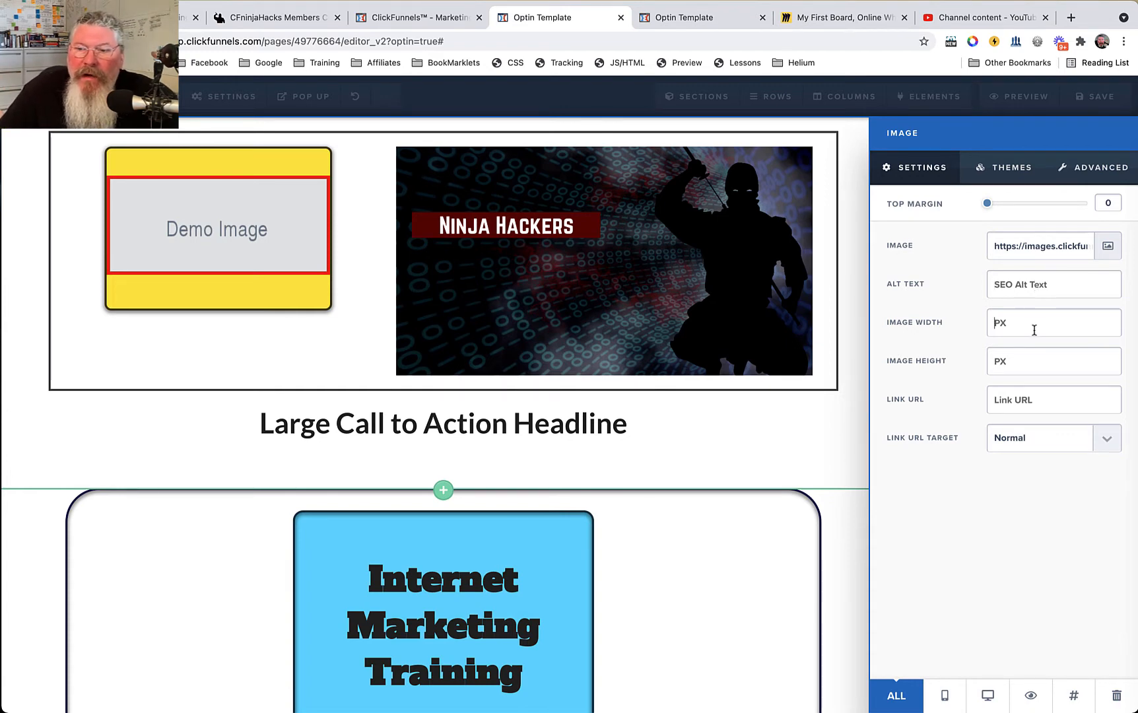
type("300")
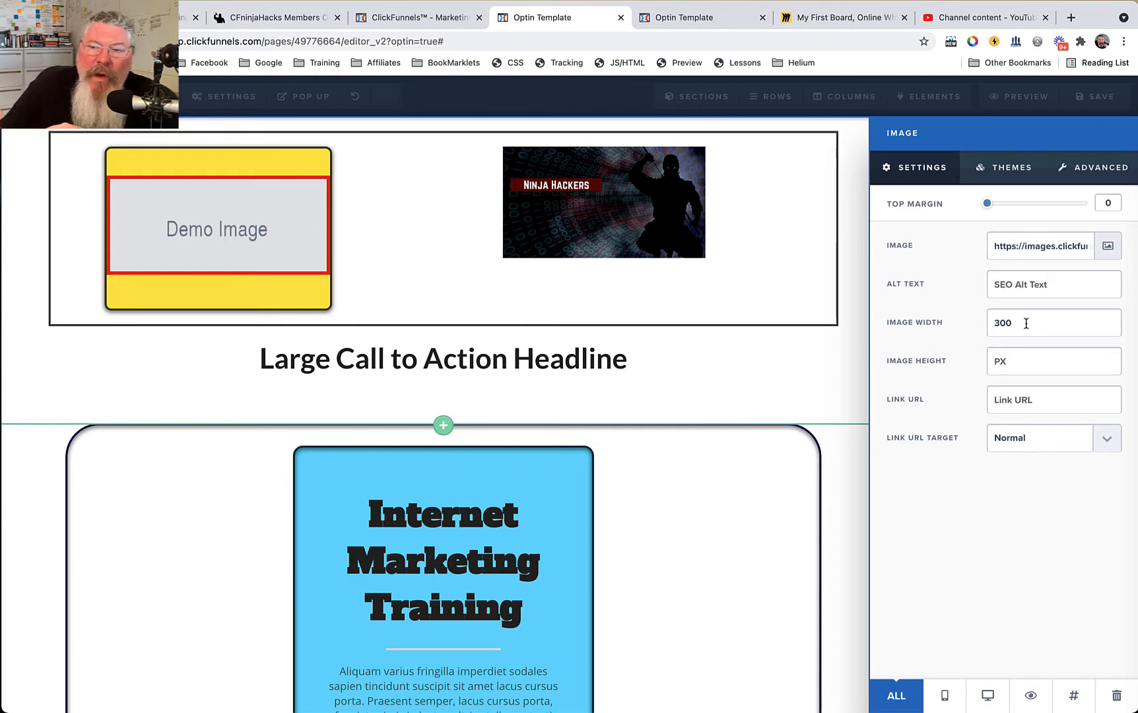
Try #open-popup as the link URL of the Ninja Hackers image, and clear the link.
left_click(1034, 400)
type("#")
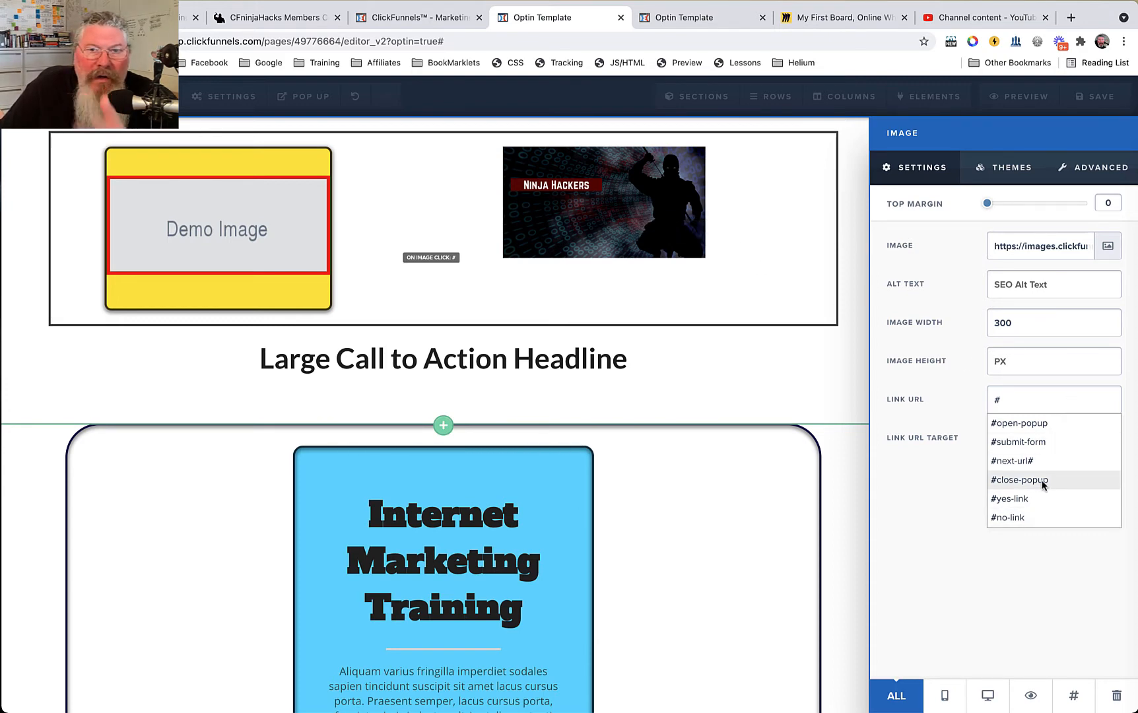
left_click(1024, 423)
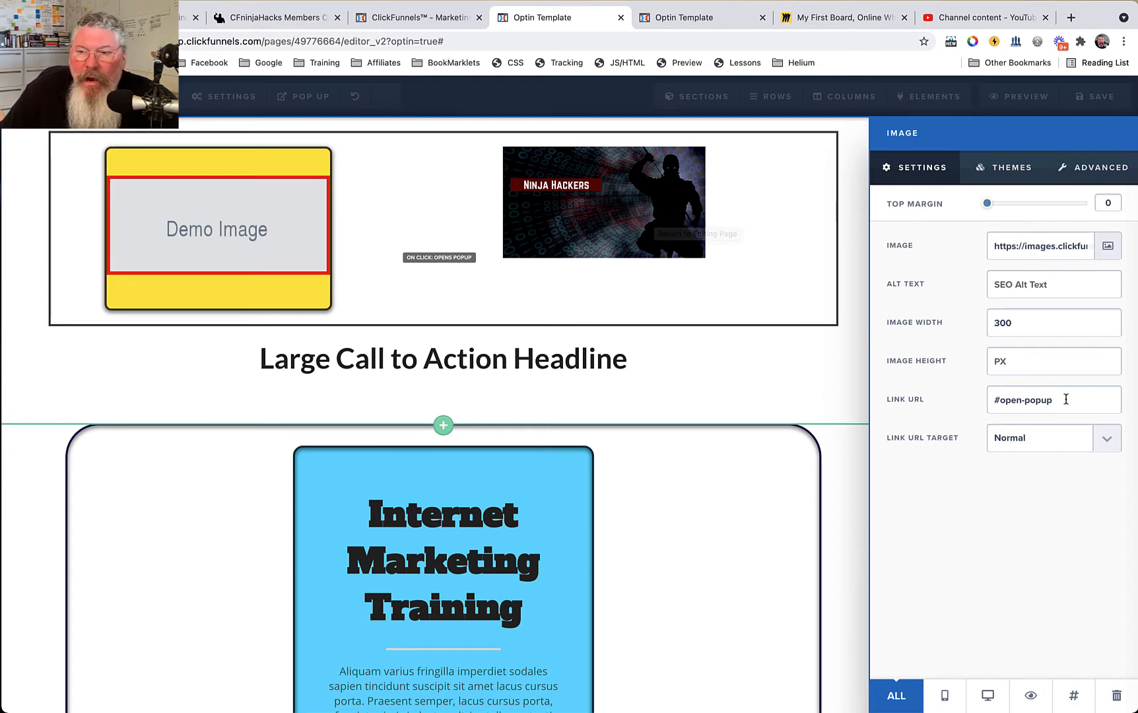
left_click_drag(999, 399, 1070, 398)
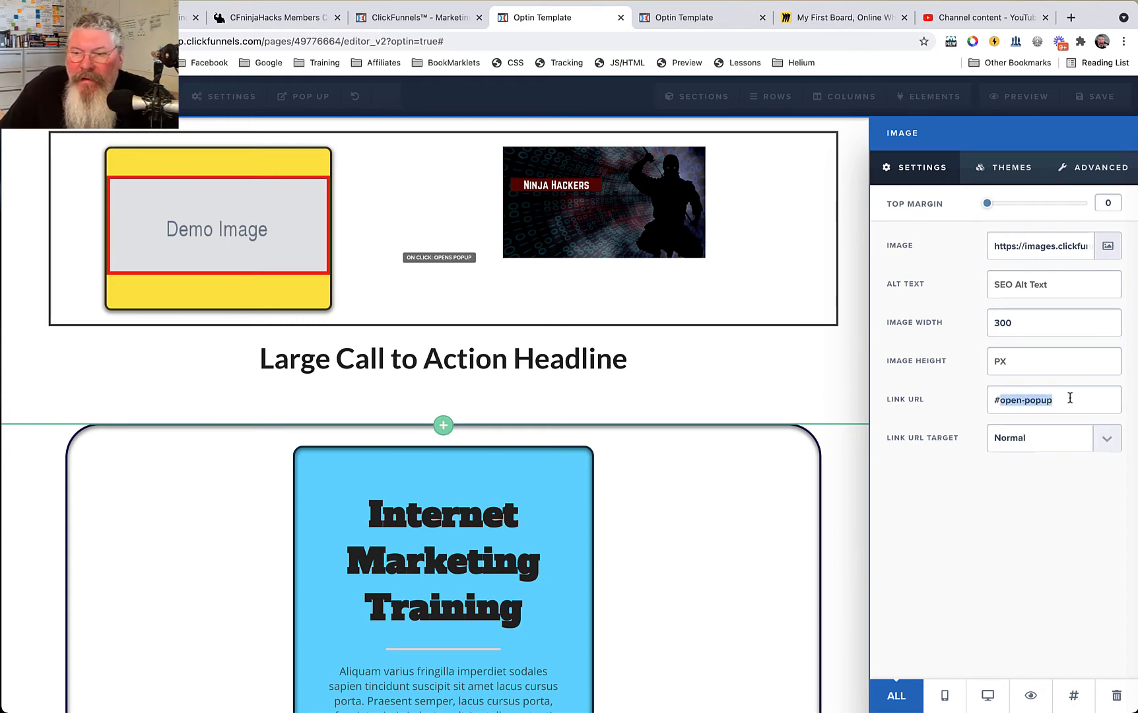
key("BackSpace")
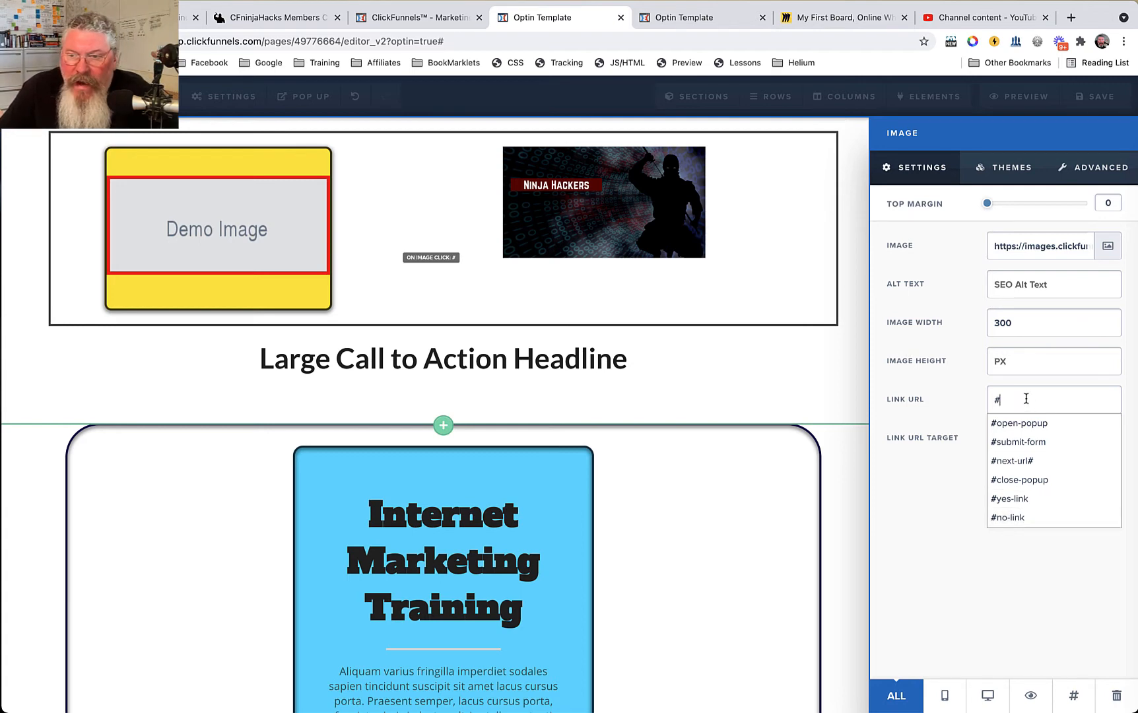
key("BackSpace")
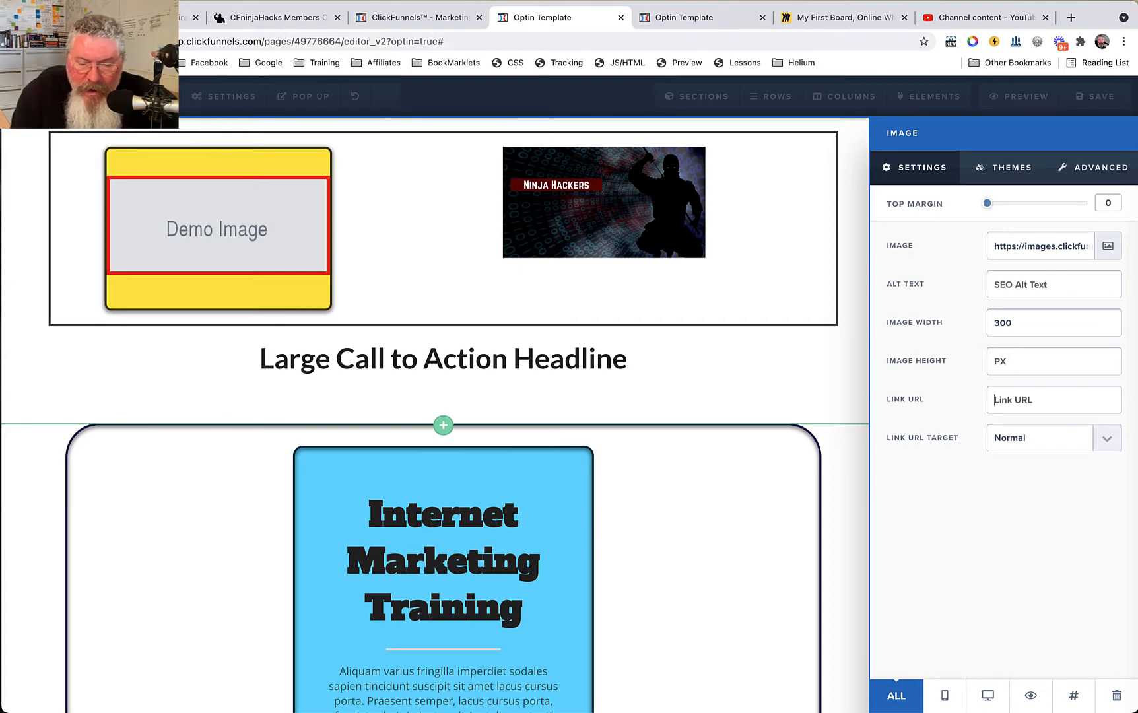
type("http")
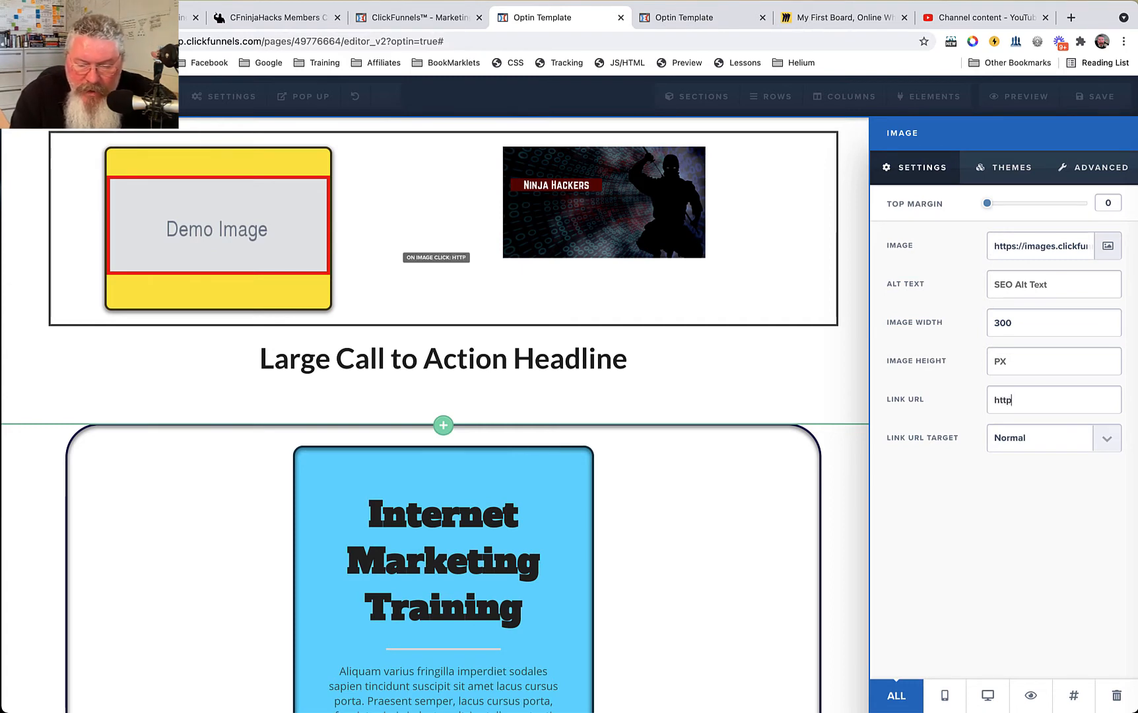
type("s://")
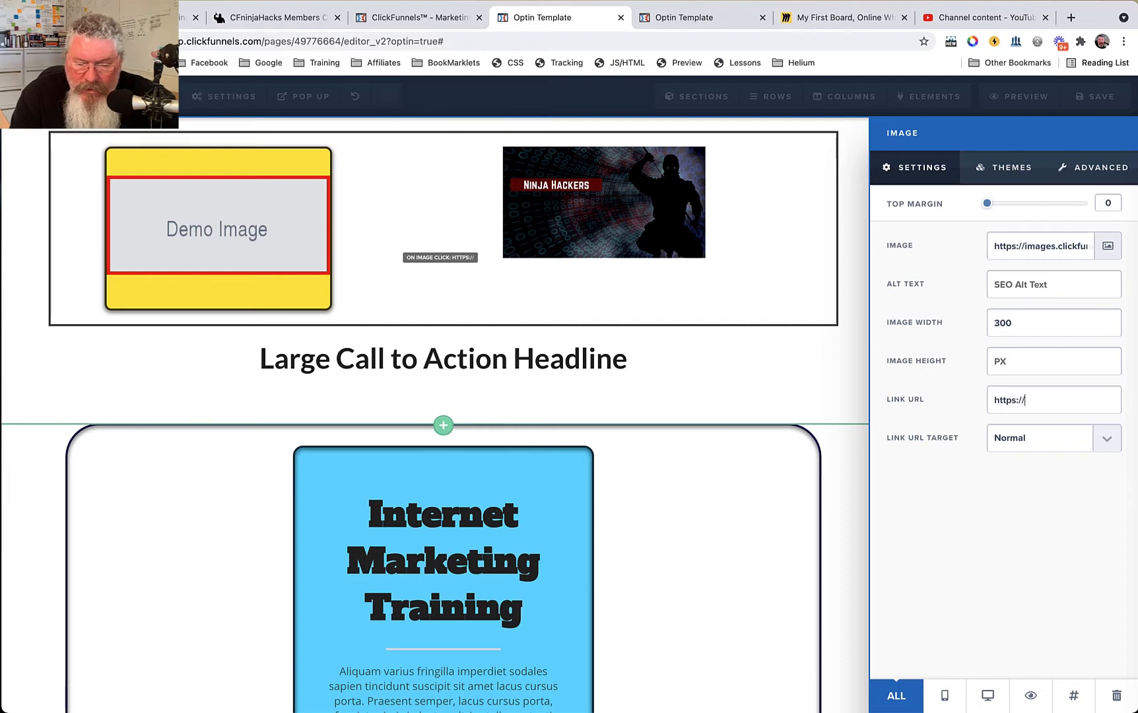
type("googl")
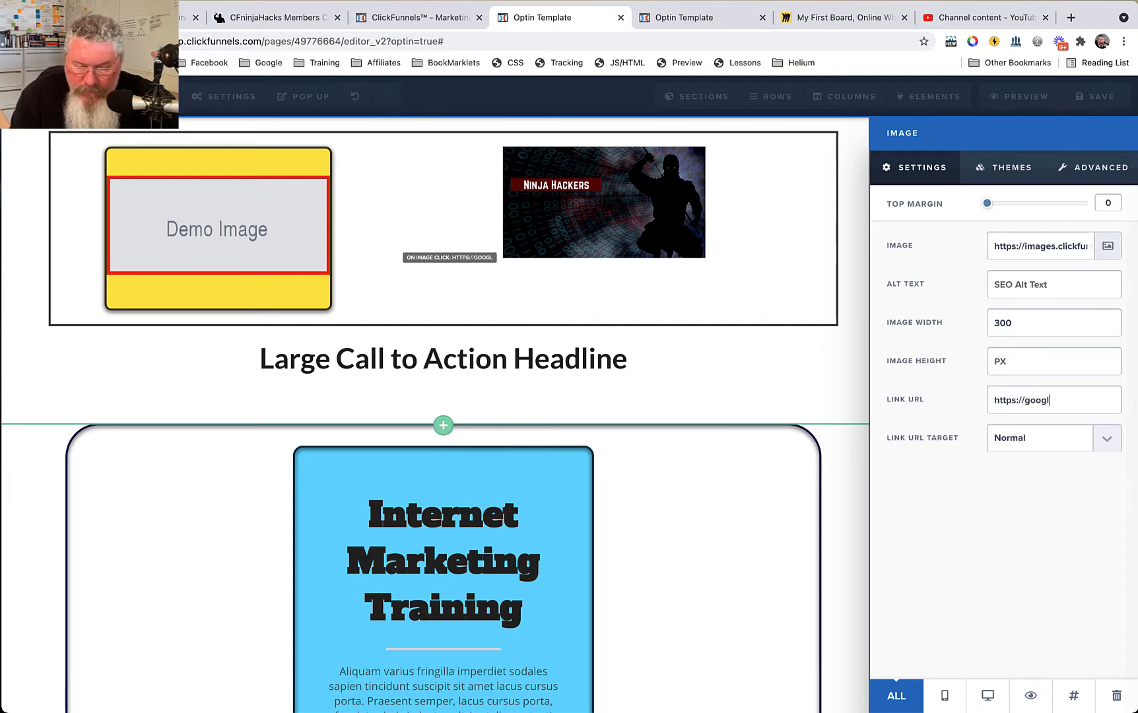
type("e.com")
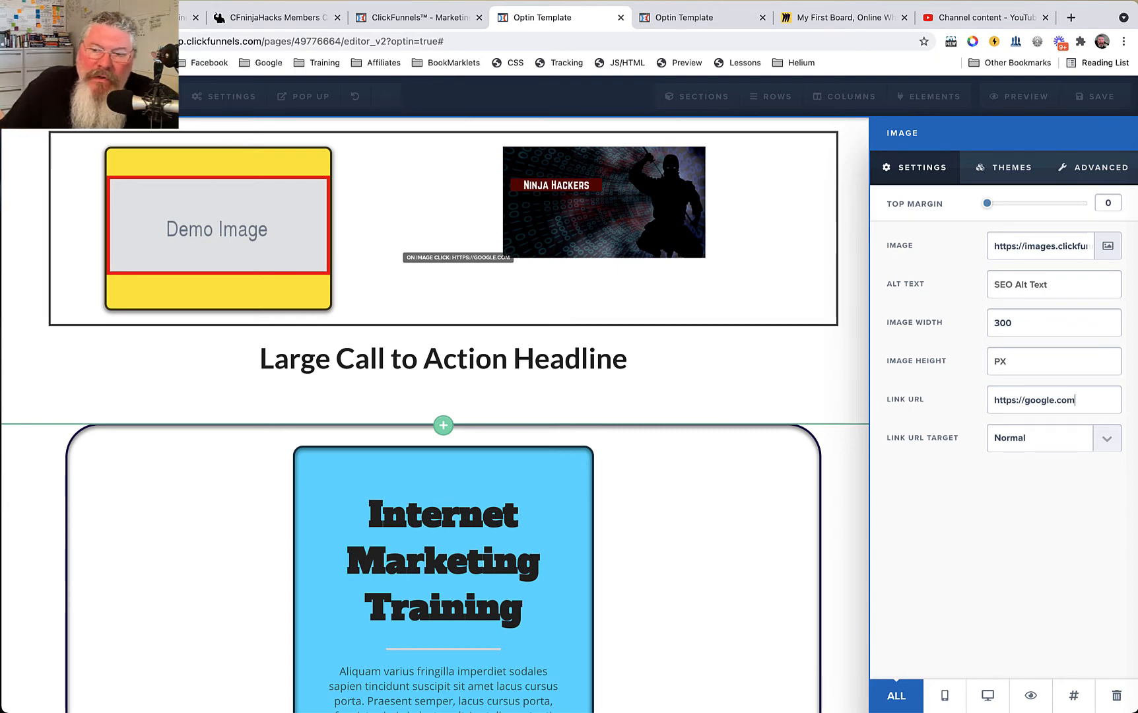
left_click(1043, 439)
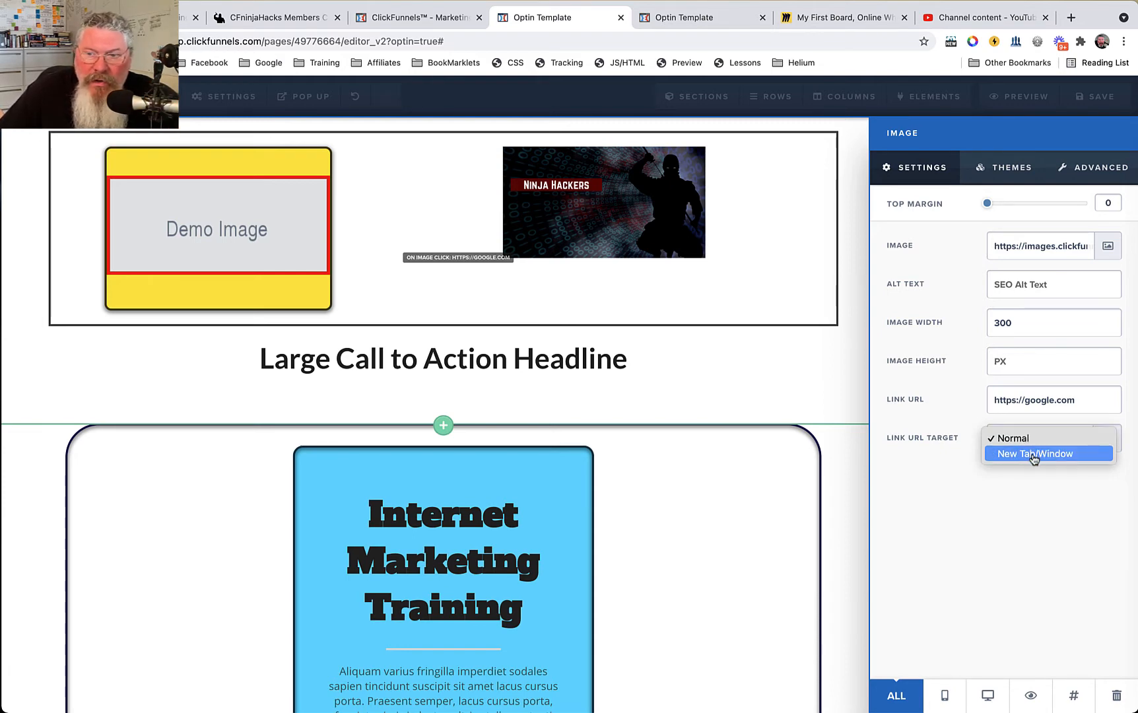
left_click(1034, 455)
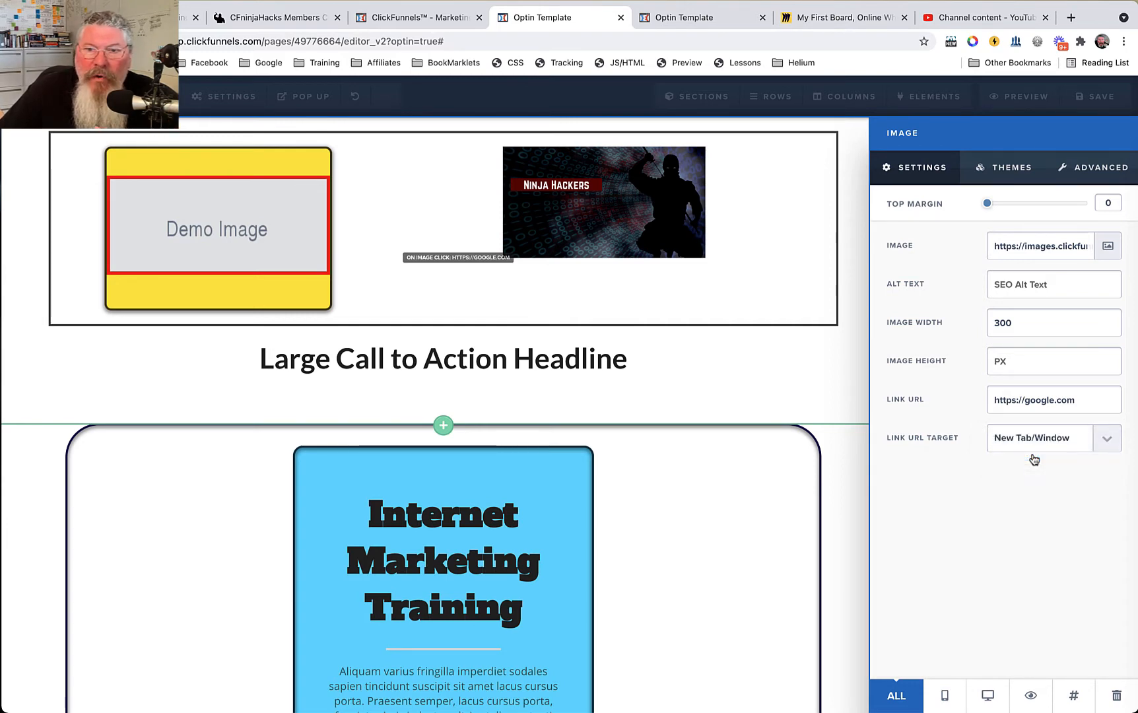
Try several themes on the Ninja Hackers image, including the white-framed, shadowed and pill-shaped styles.
left_click(1014, 171)
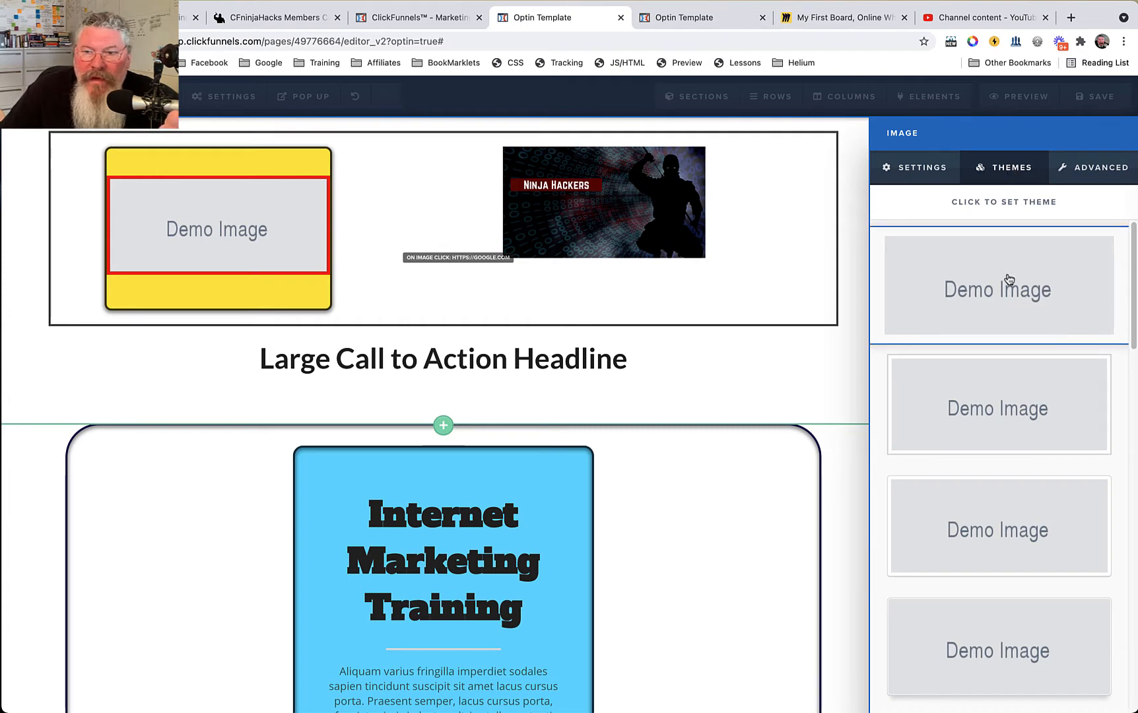
left_click(993, 384)
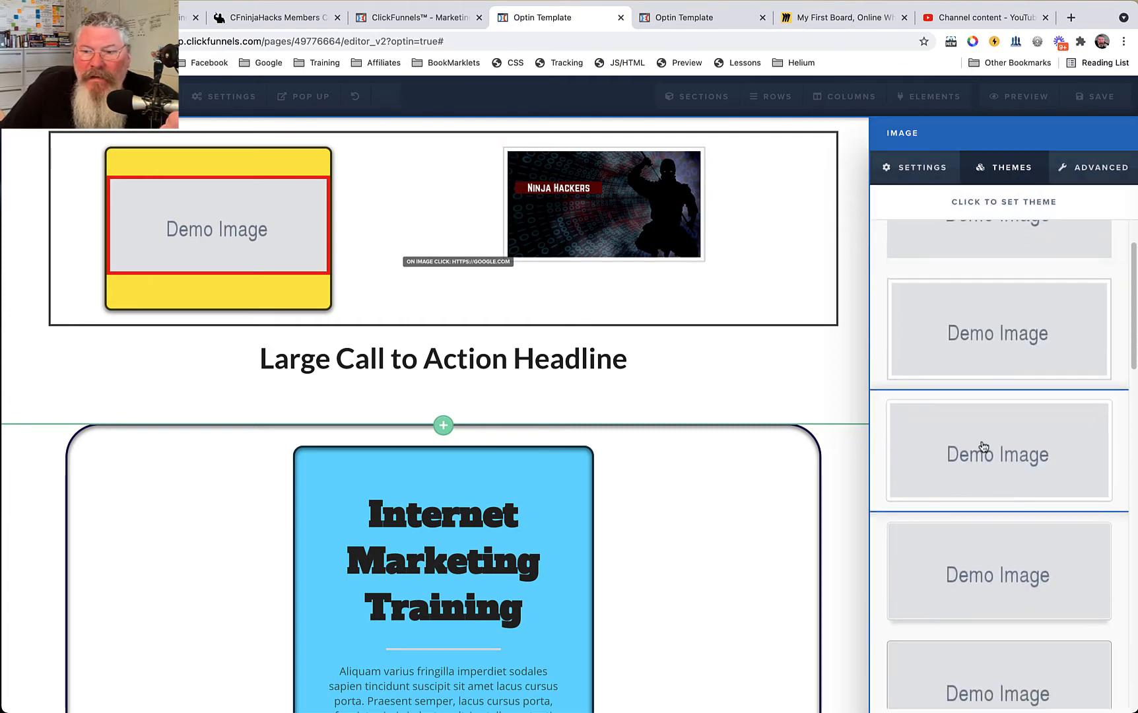
left_click(975, 572)
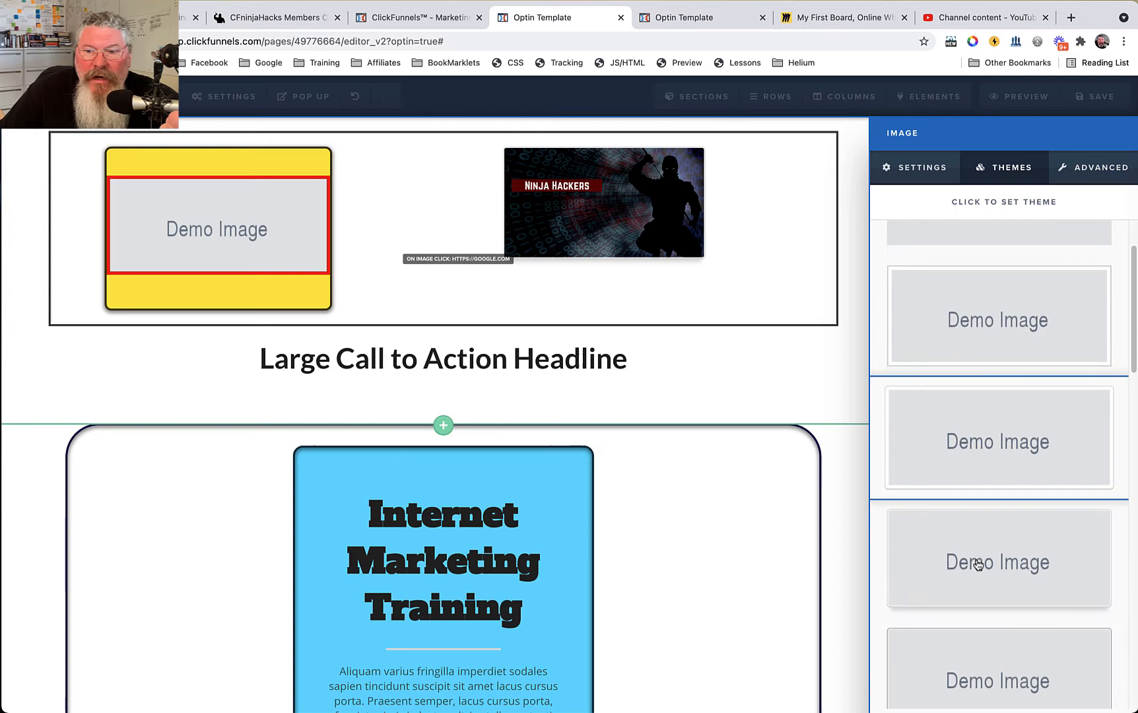
left_click(994, 668)
scroll(995, 672, "down", 2)
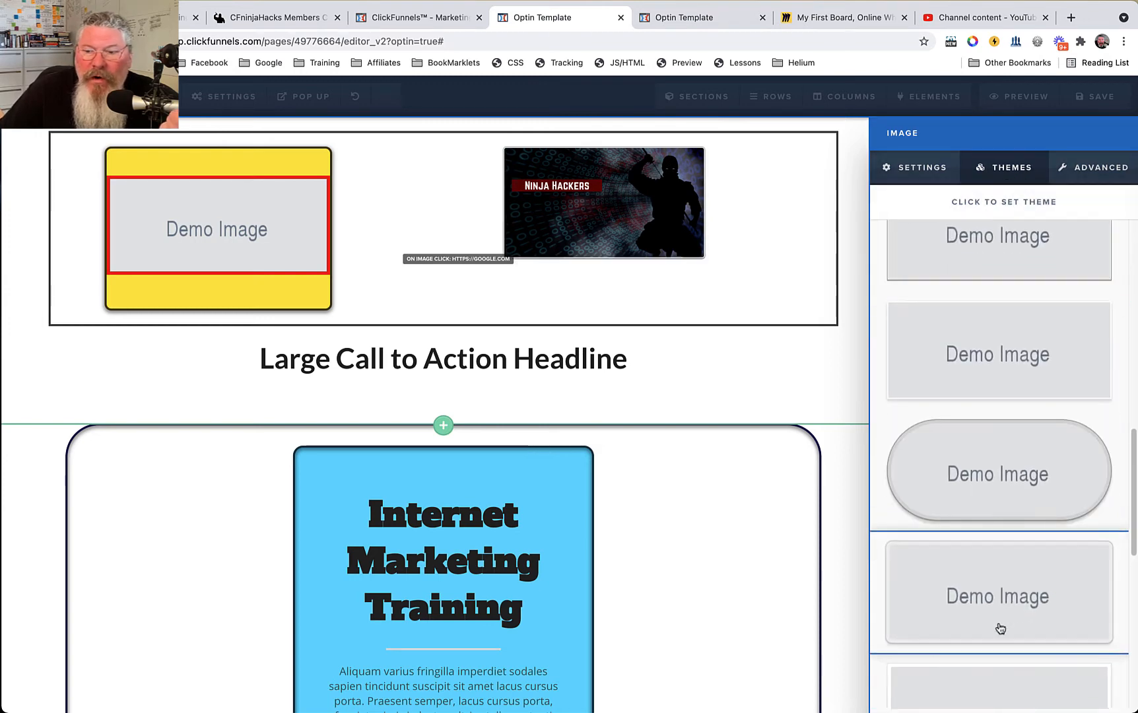
left_click(1006, 472)
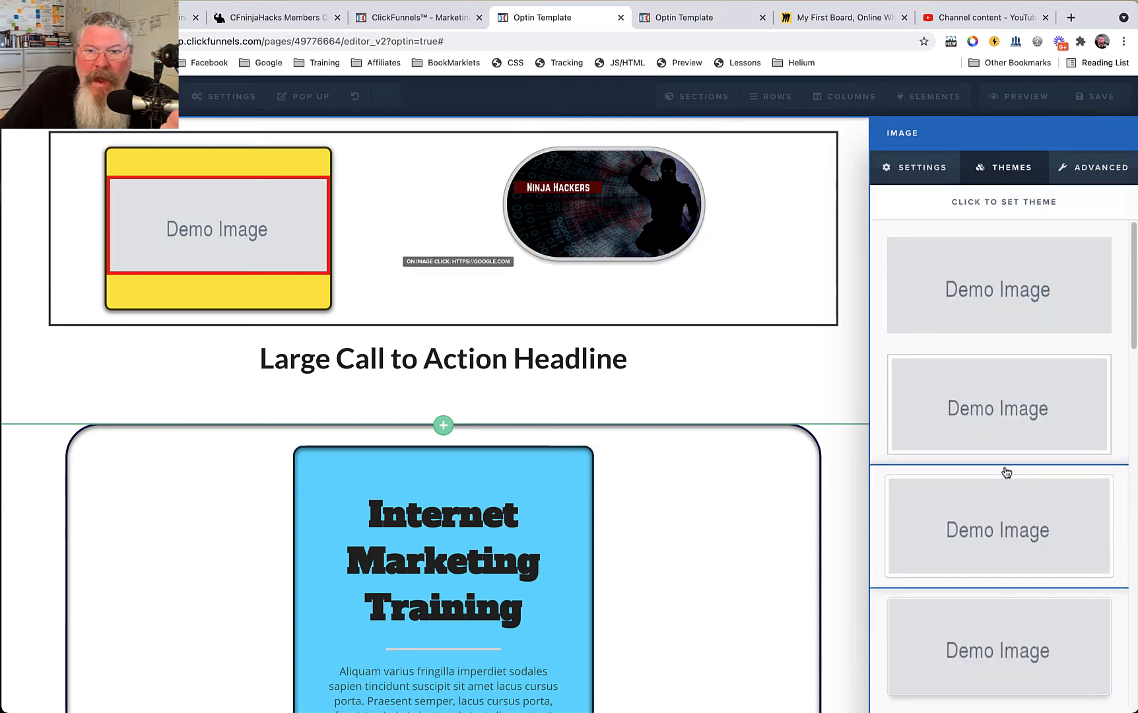
left_click(993, 623)
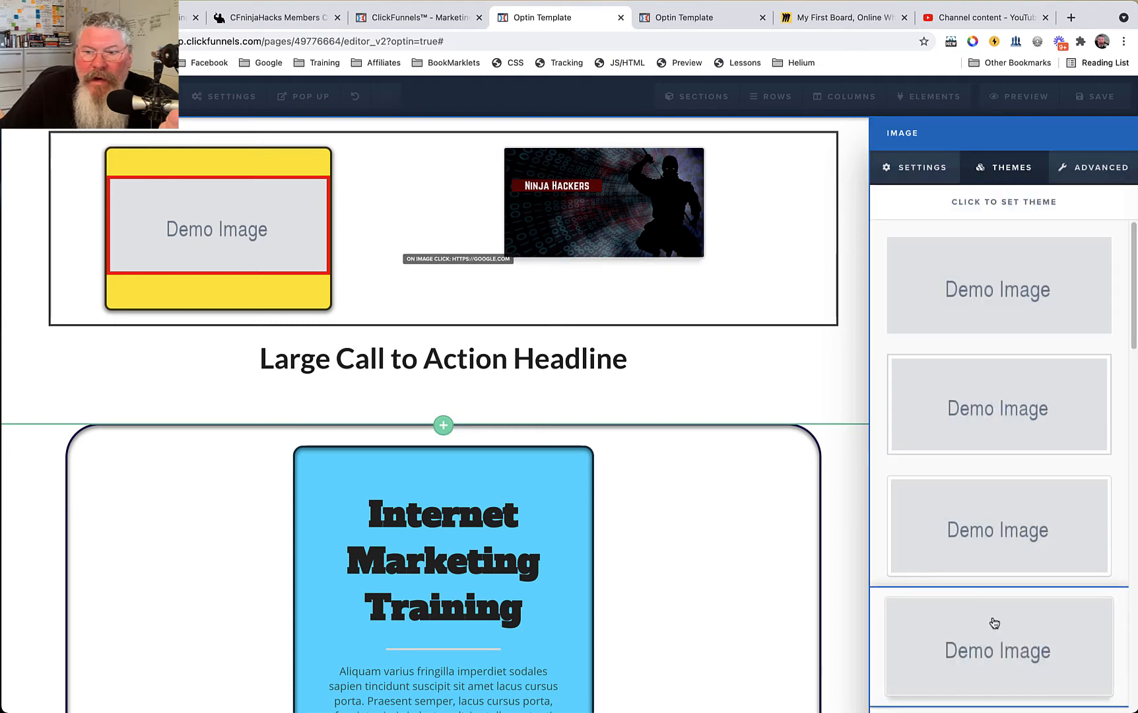
scroll(993, 623, "down", 2)
left_click(997, 567)
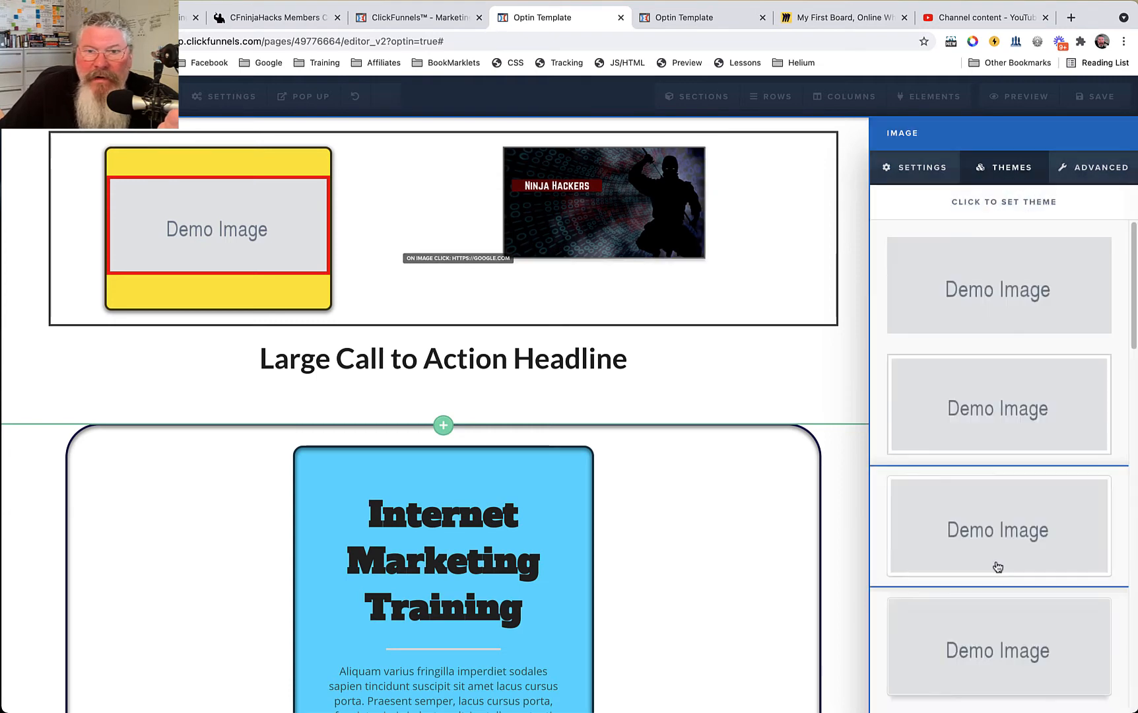
left_click(989, 589)
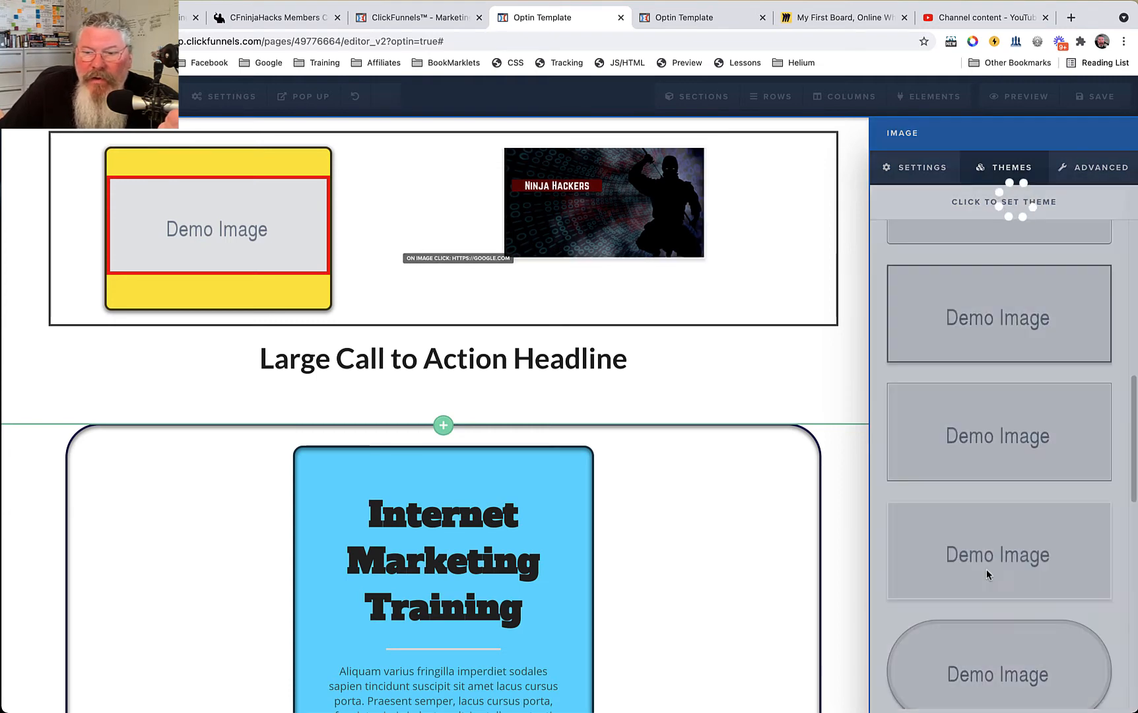
Try the faded theme on the Ninja Hackers image, and apply the last theme in the list, with a white bottom edge and shadow.
scroll(986, 587, "down", 2)
scroll(981, 617, "down", 5)
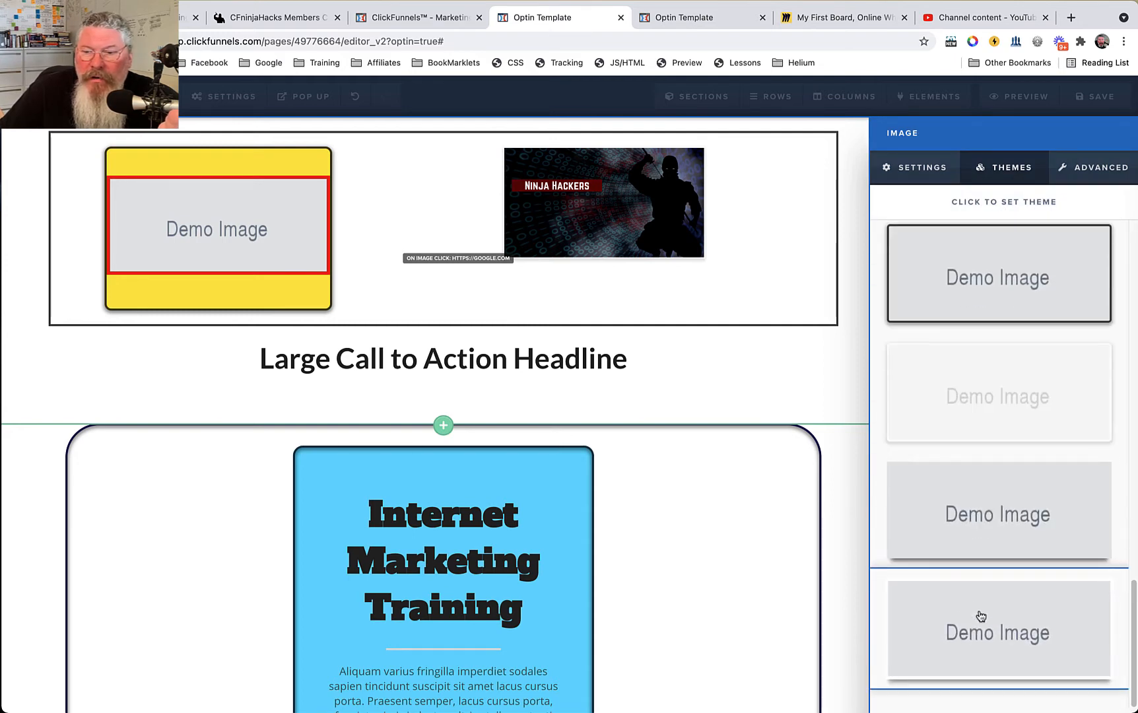
left_click(980, 399)
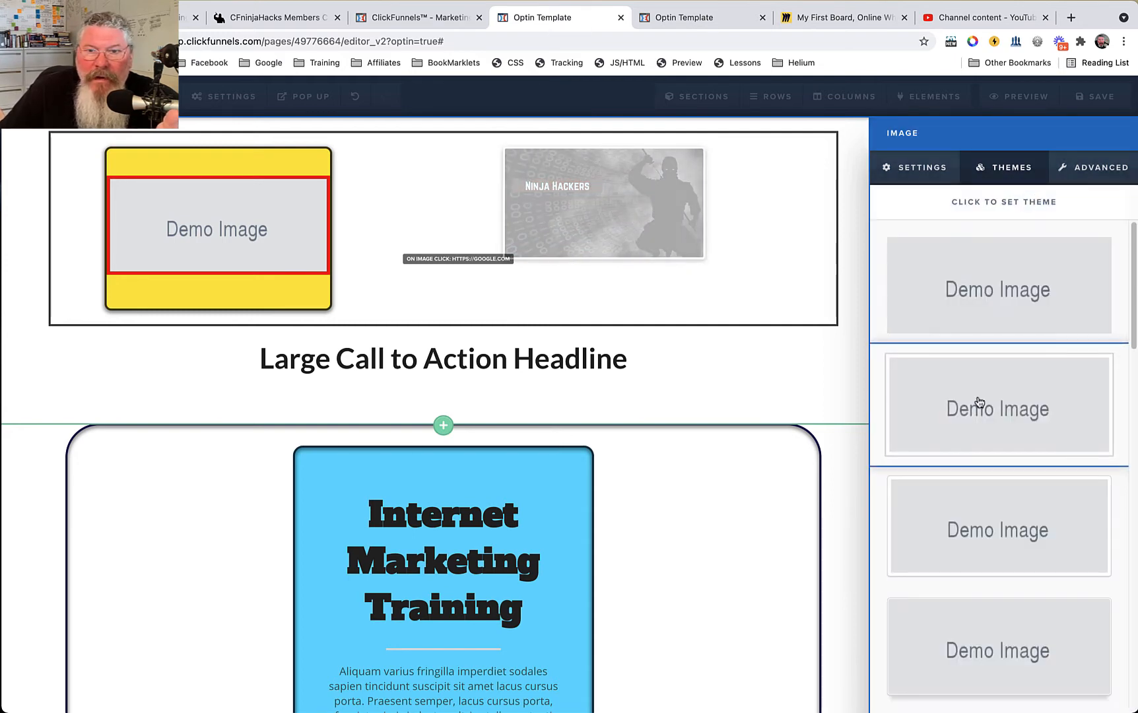
left_click(980, 625)
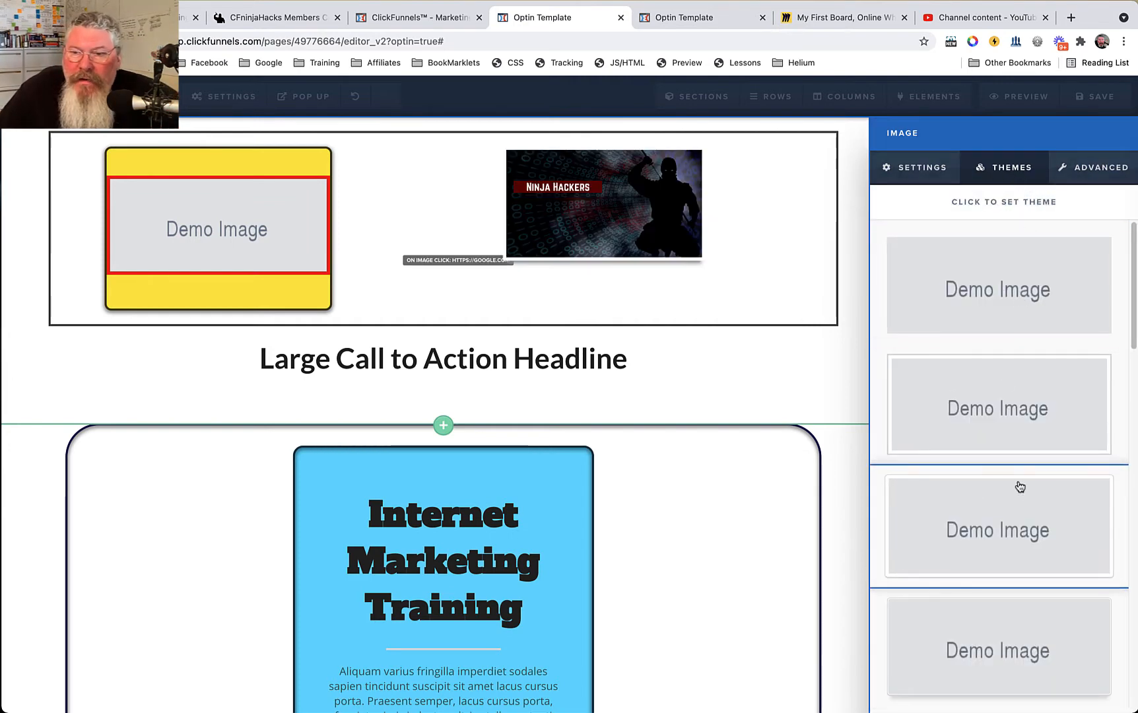
scroll(1023, 417, "down", 5)
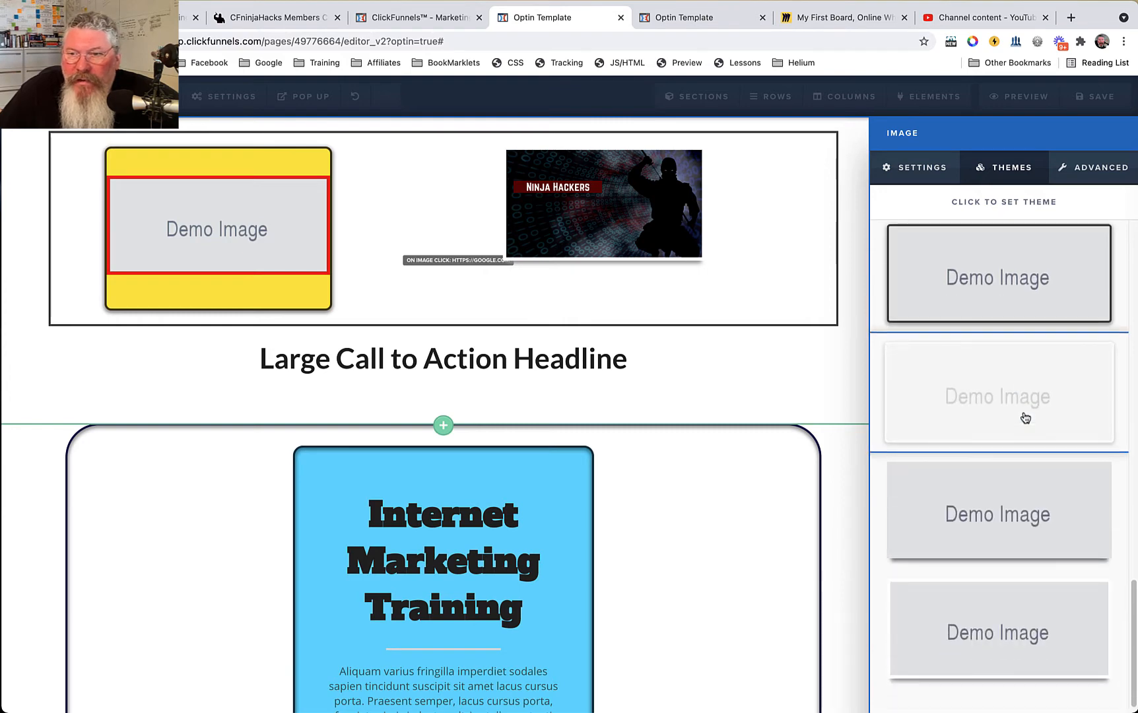
Try the Left and Right alignments in the image's advanced styles, and set the alignment back to Center.
left_click(1086, 177)
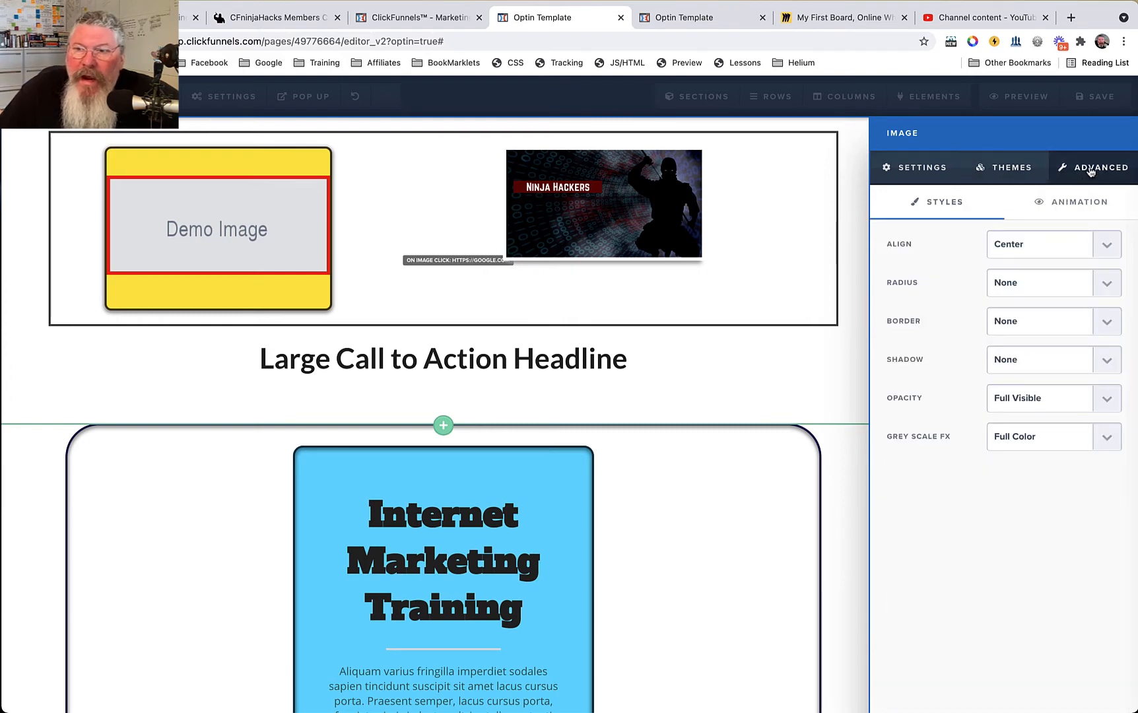
left_click(1039, 244)
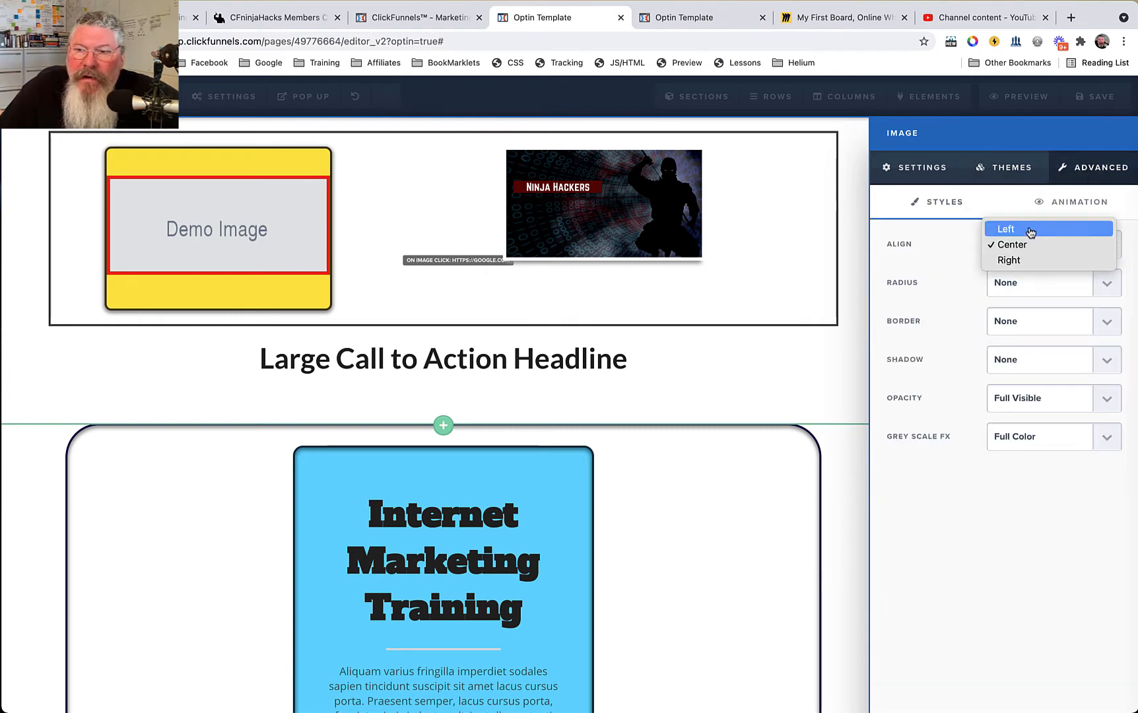
left_click(1030, 229)
left_click(1037, 244)
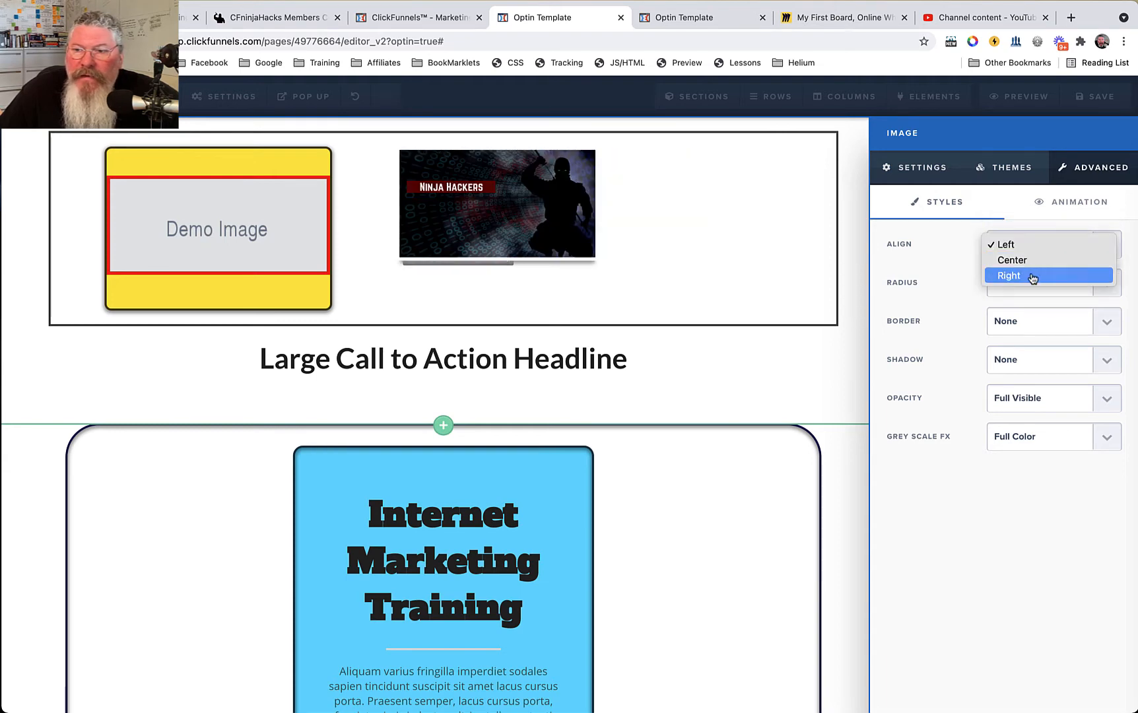
left_click(1033, 277)
left_click(1033, 246)
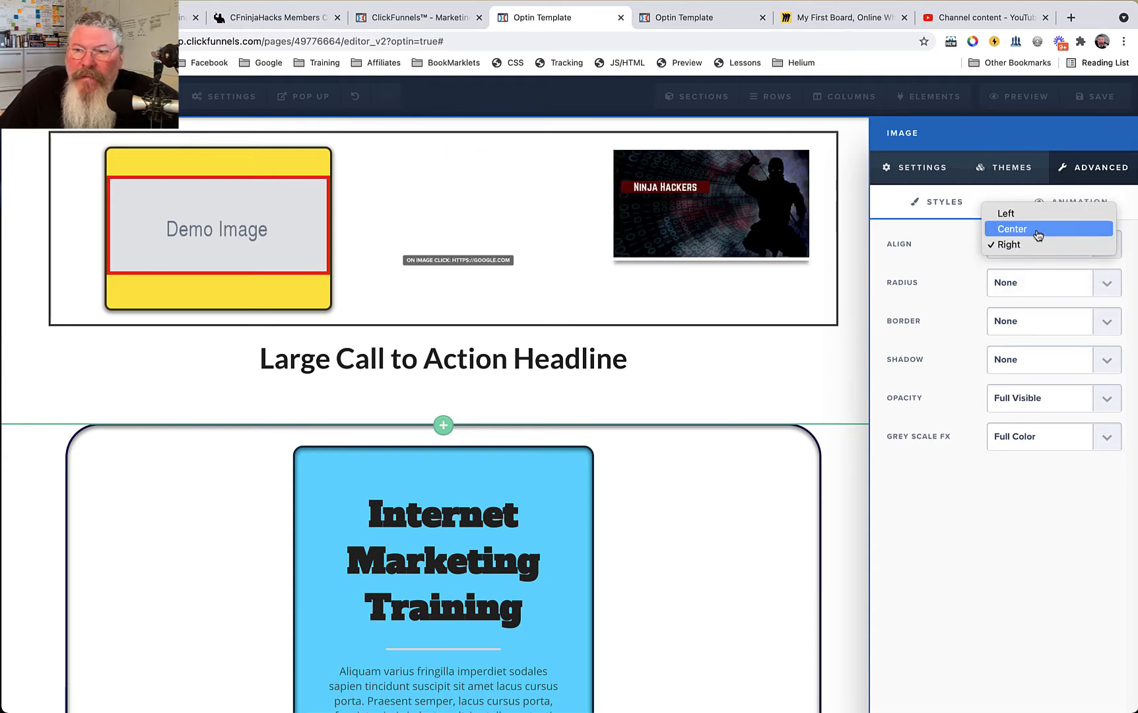
left_click(1034, 229)
Set the Ninja Hackers image's radius to Circle.
left_click(1034, 282)
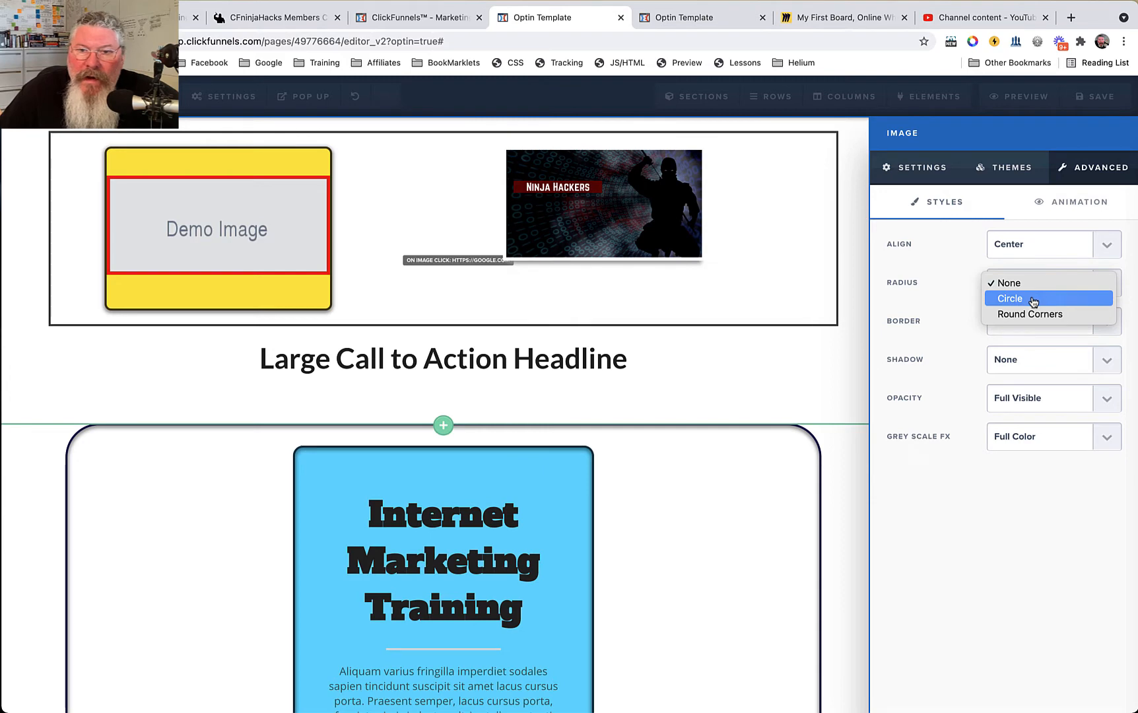
left_click(1033, 300)
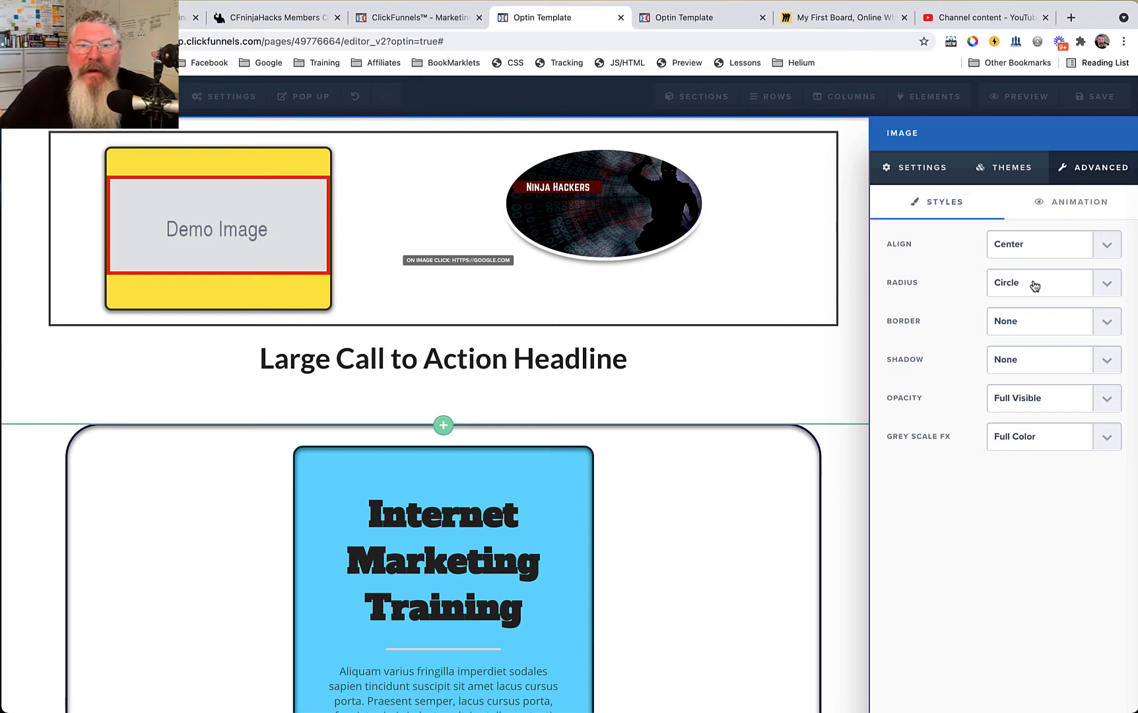
Apply the plain first theme to the Ninja Hackers image and set its radius to Round Corners.
left_click(1034, 285)
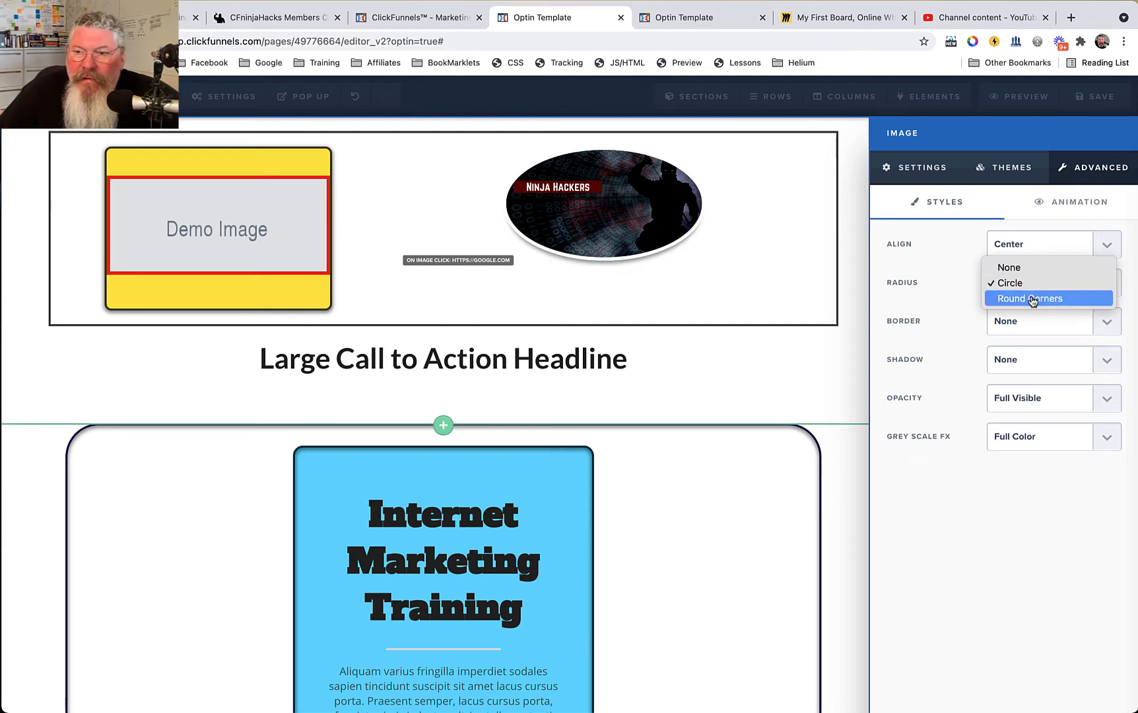
left_click(1032, 301)
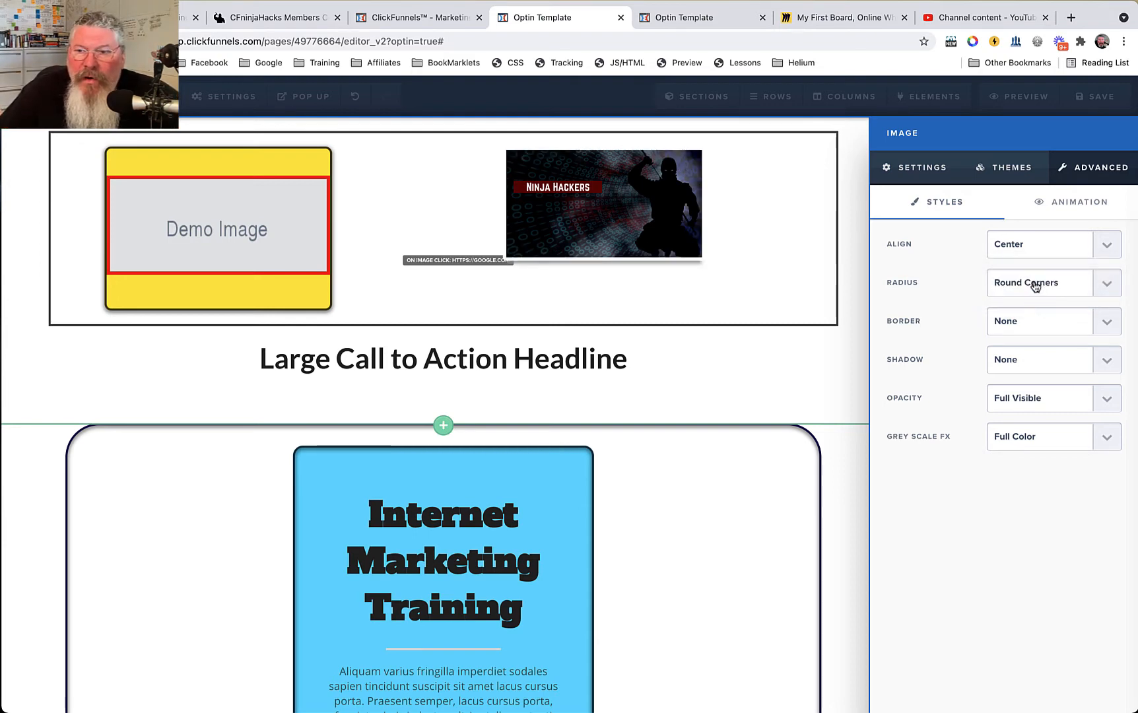
left_click(1012, 173)
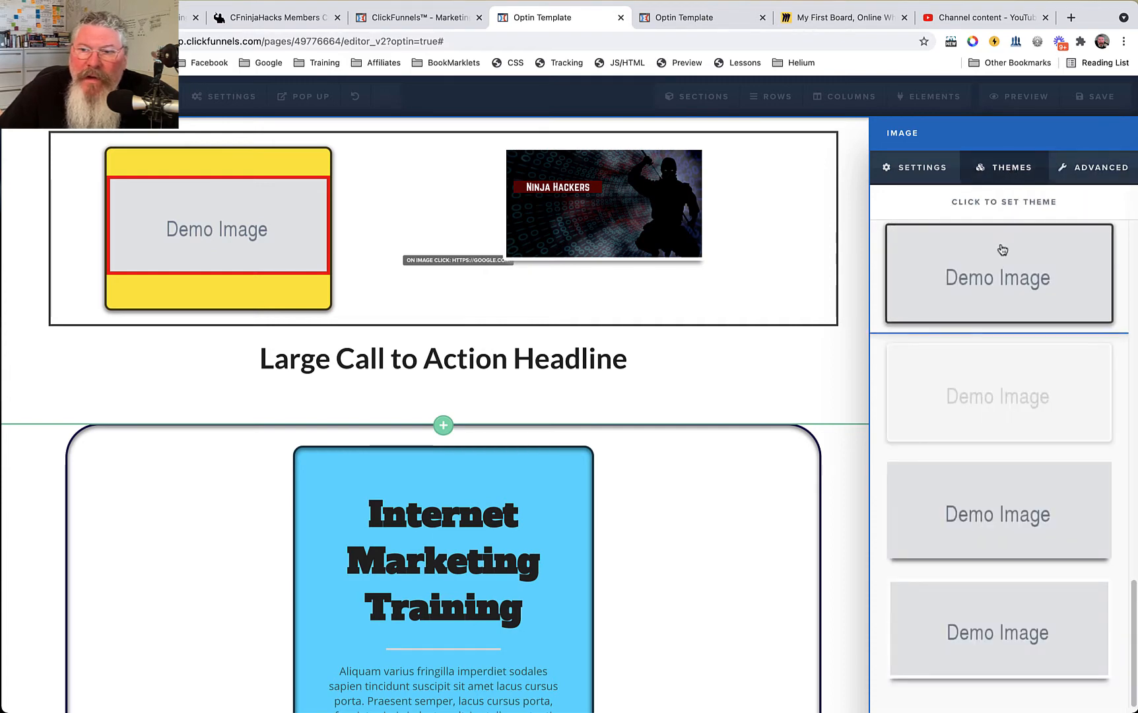
left_click(984, 272)
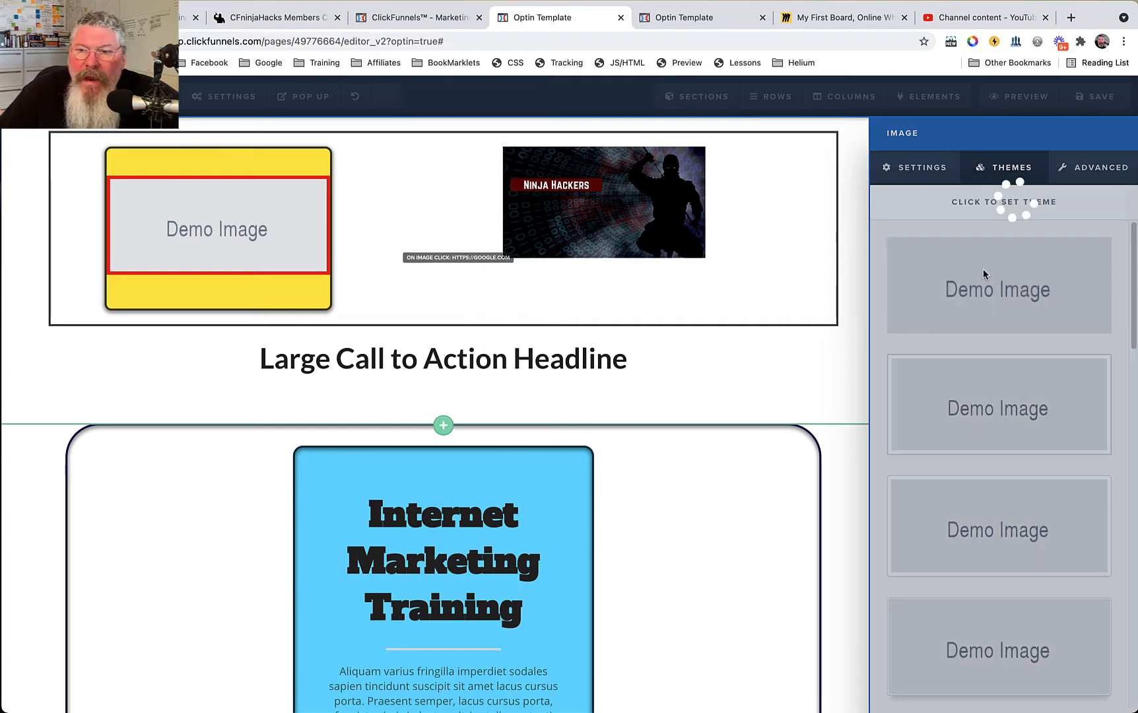
left_click(1066, 169)
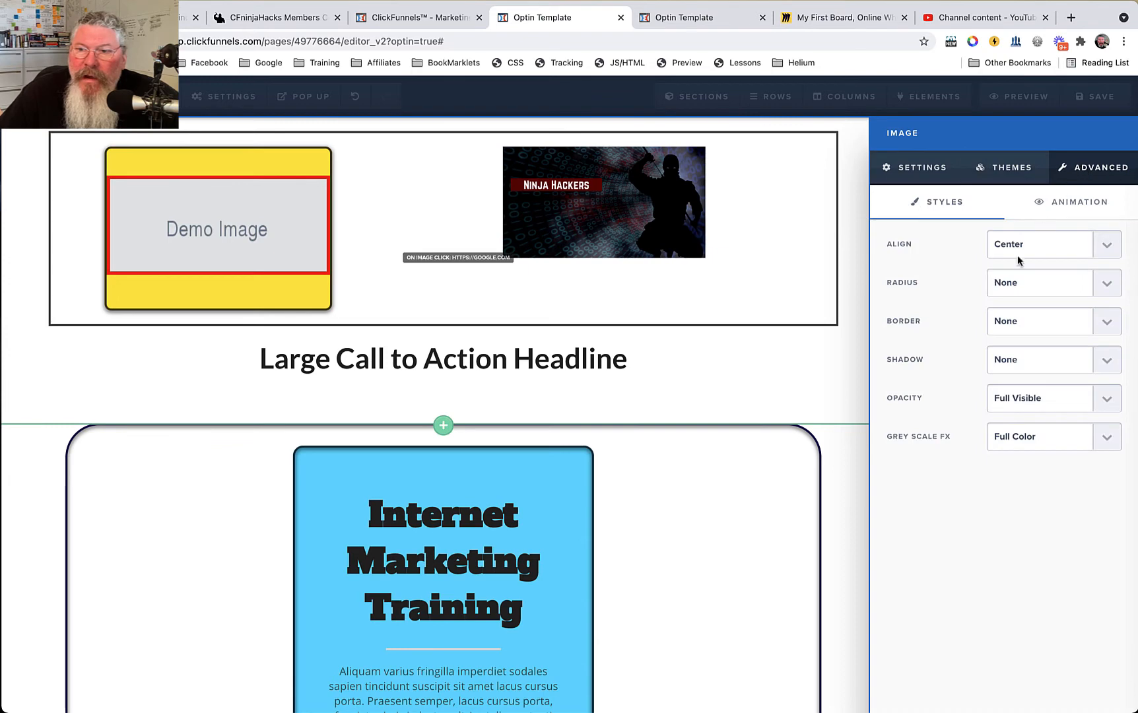
left_click(1023, 285)
left_click(1023, 312)
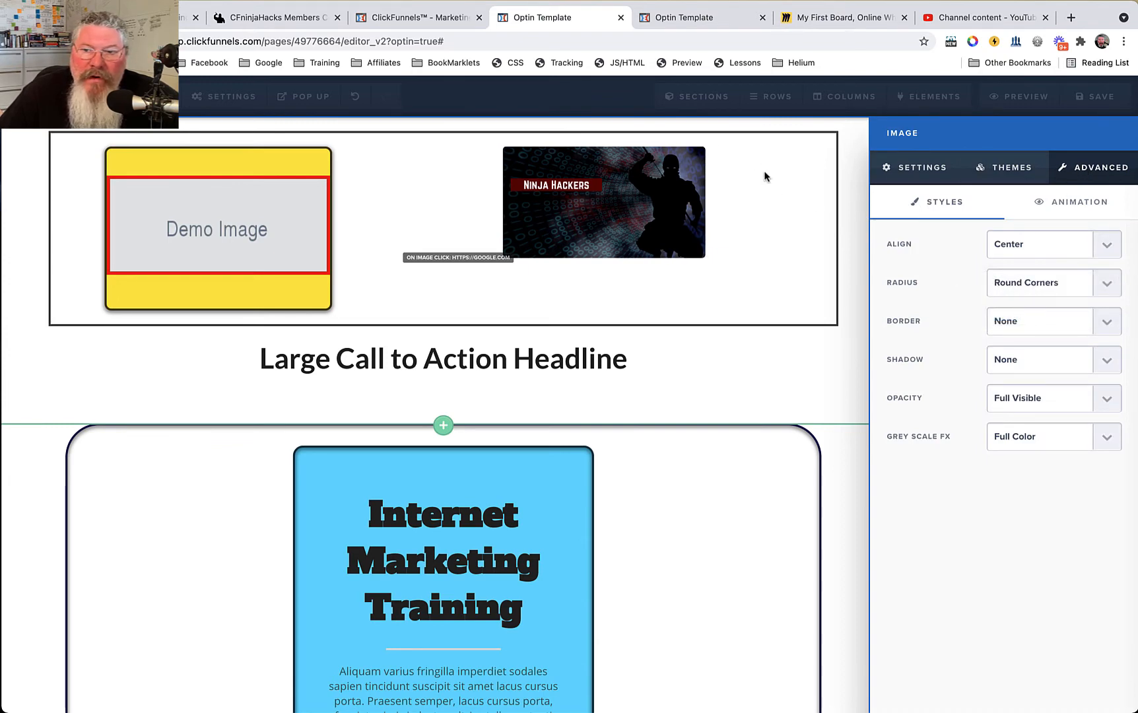
Try the White Thumbnail Border and the Dark Thumbnail Border on the Ninja Hackers image.
left_click(1021, 322)
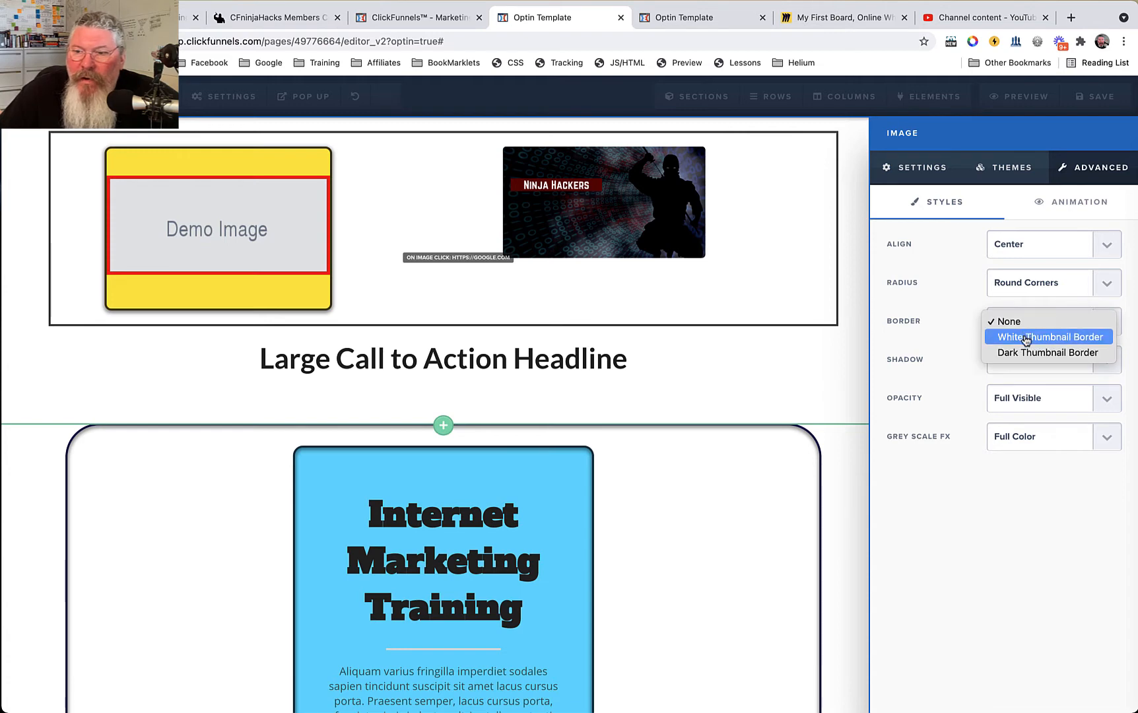
left_click(1028, 332)
left_click(1030, 326)
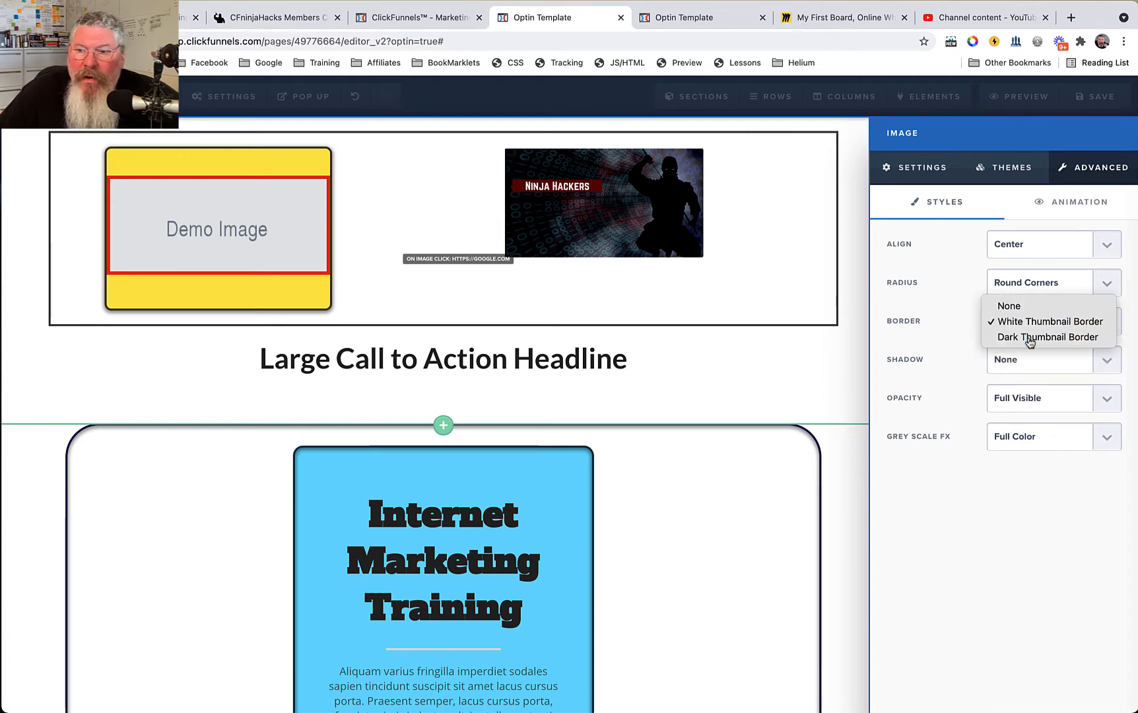
left_click(1029, 338)
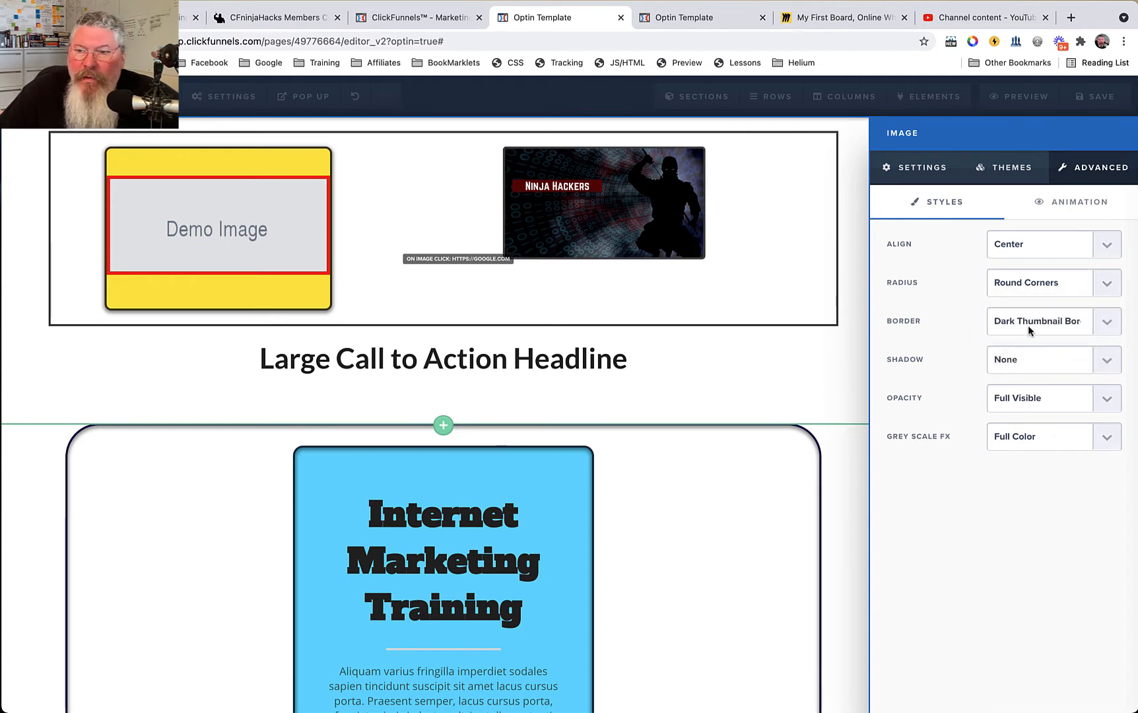
Set the Ninja Hackers image's shadow to Dark Shadow and its border to White Thumbnail Border.
left_click(1028, 357)
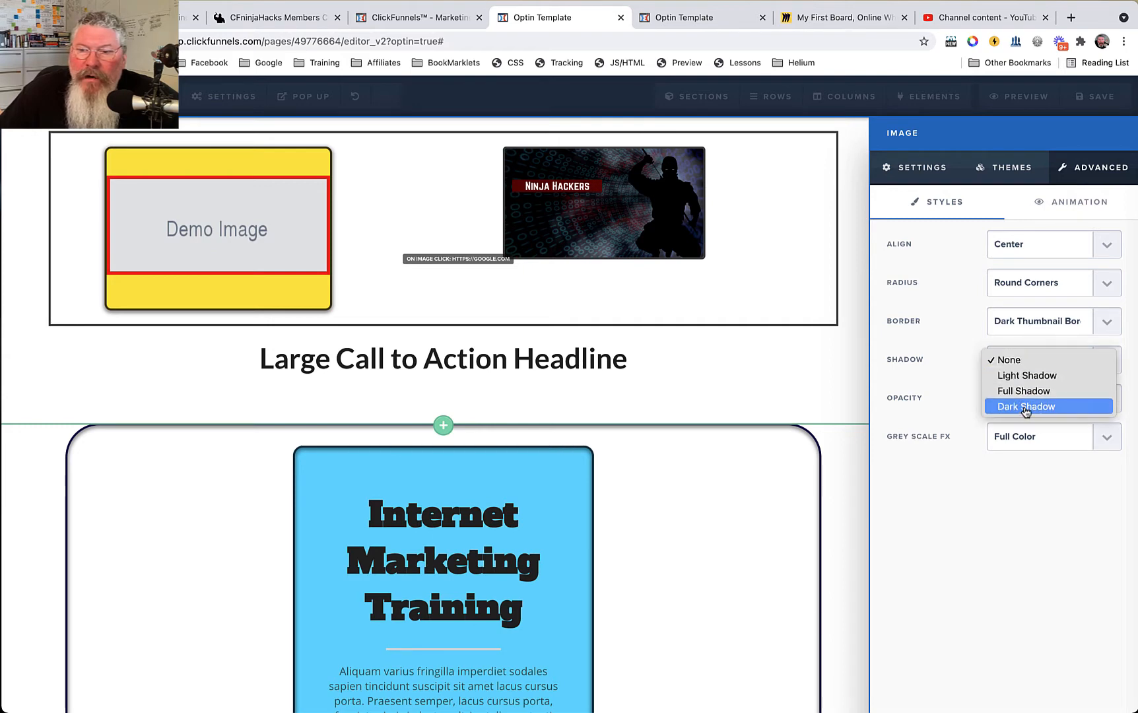
left_click(1026, 407)
left_click(1036, 363)
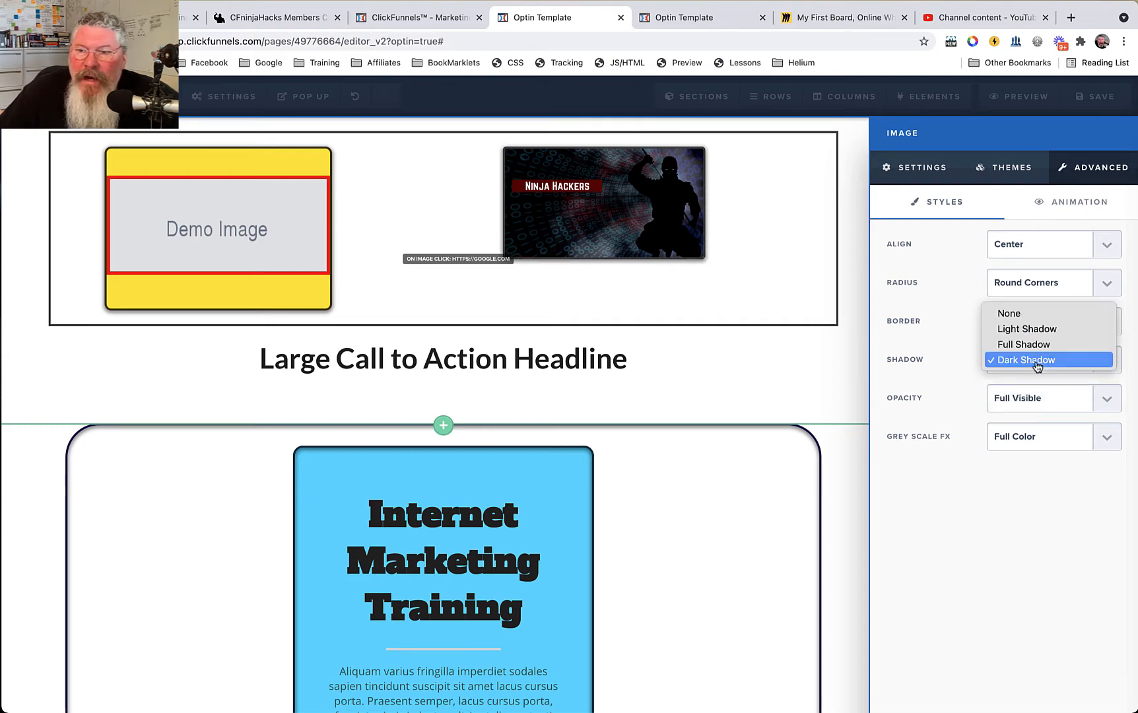
left_click(939, 344)
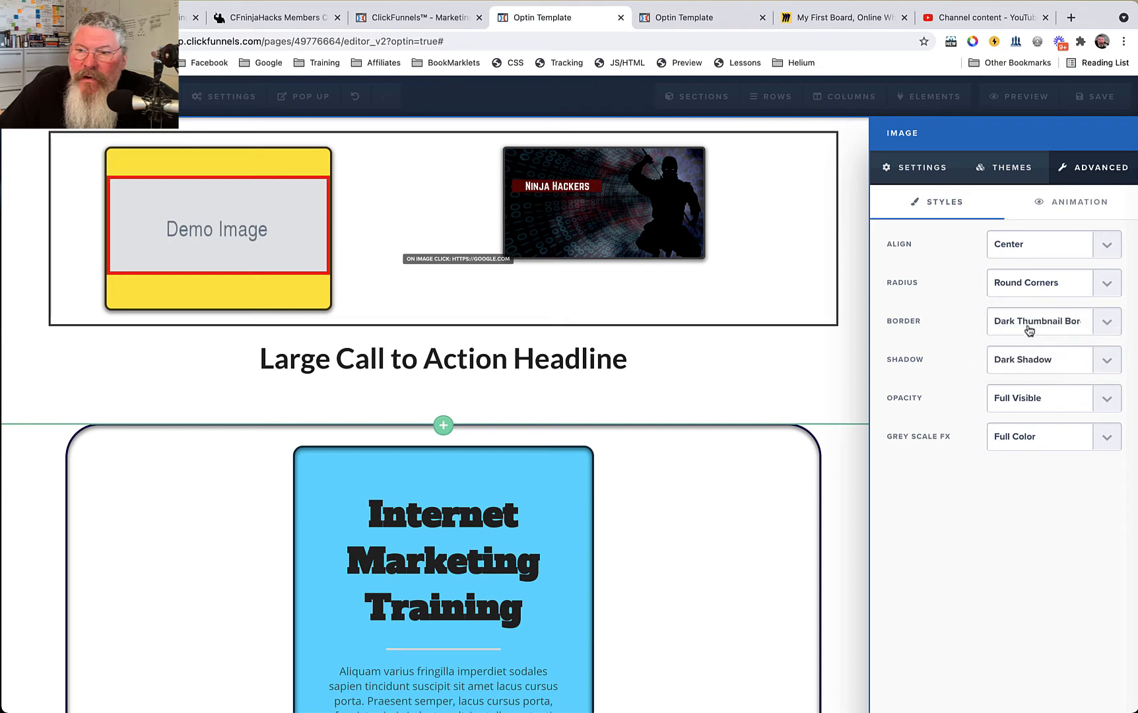
left_click(1030, 320)
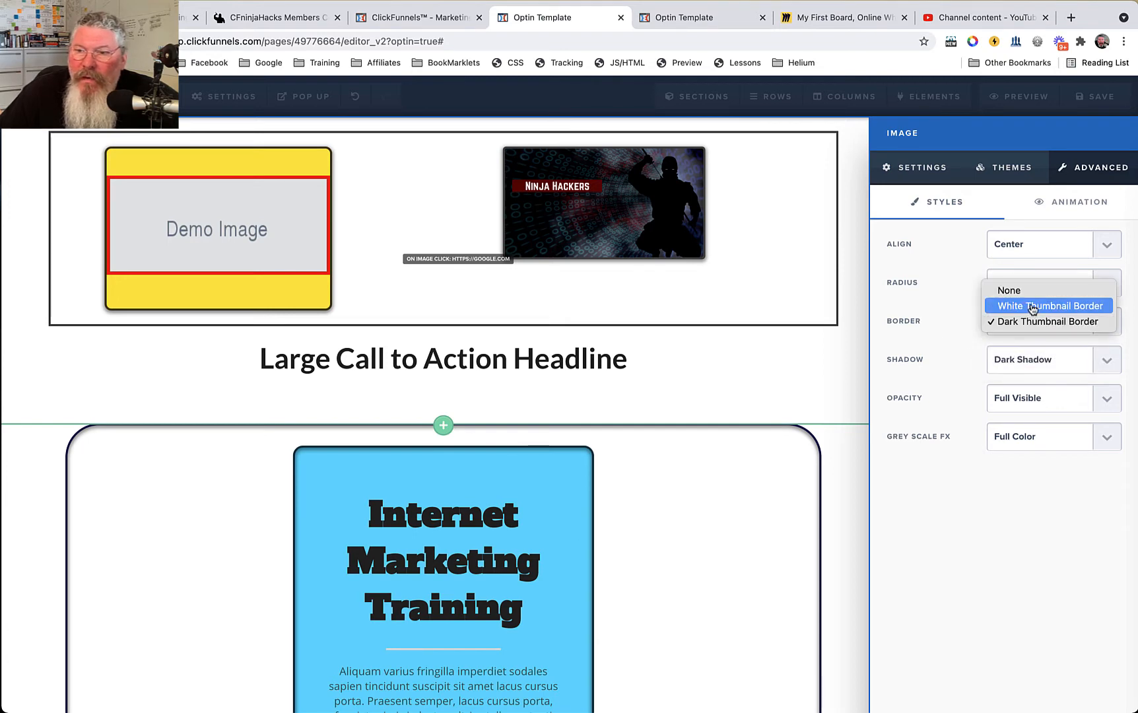
left_click(1030, 306)
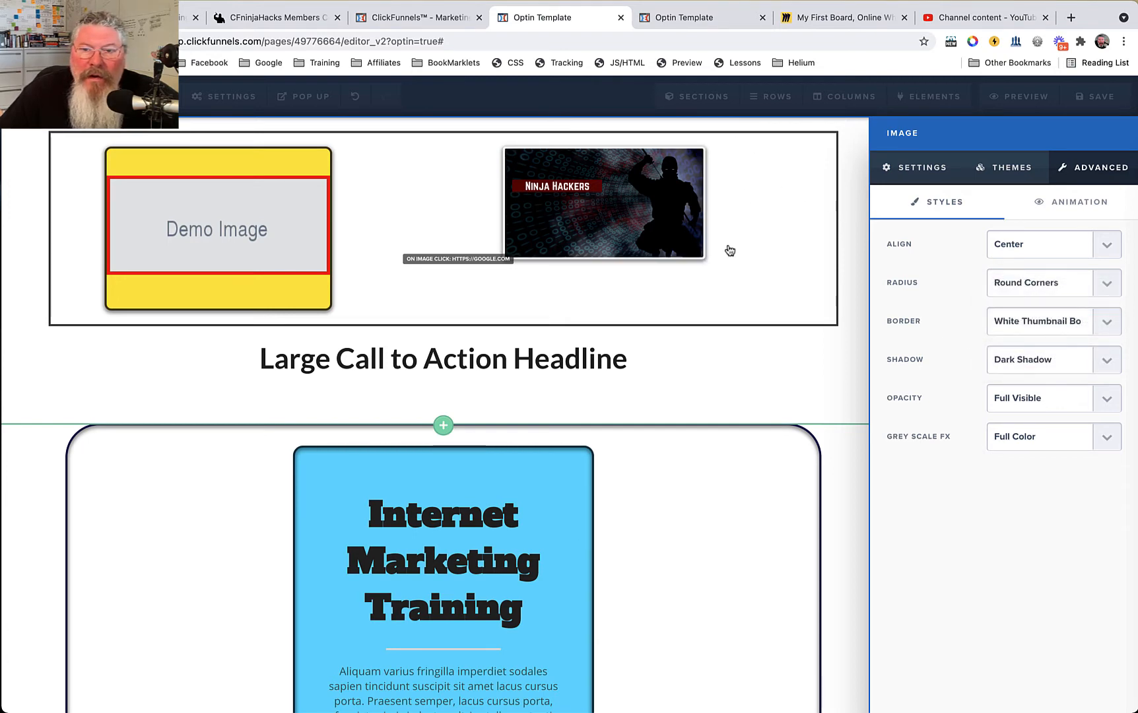
Try the Stronger Fade opacity on the Ninja Hackers image and set it back to Full Visible.
left_click(1018, 399)
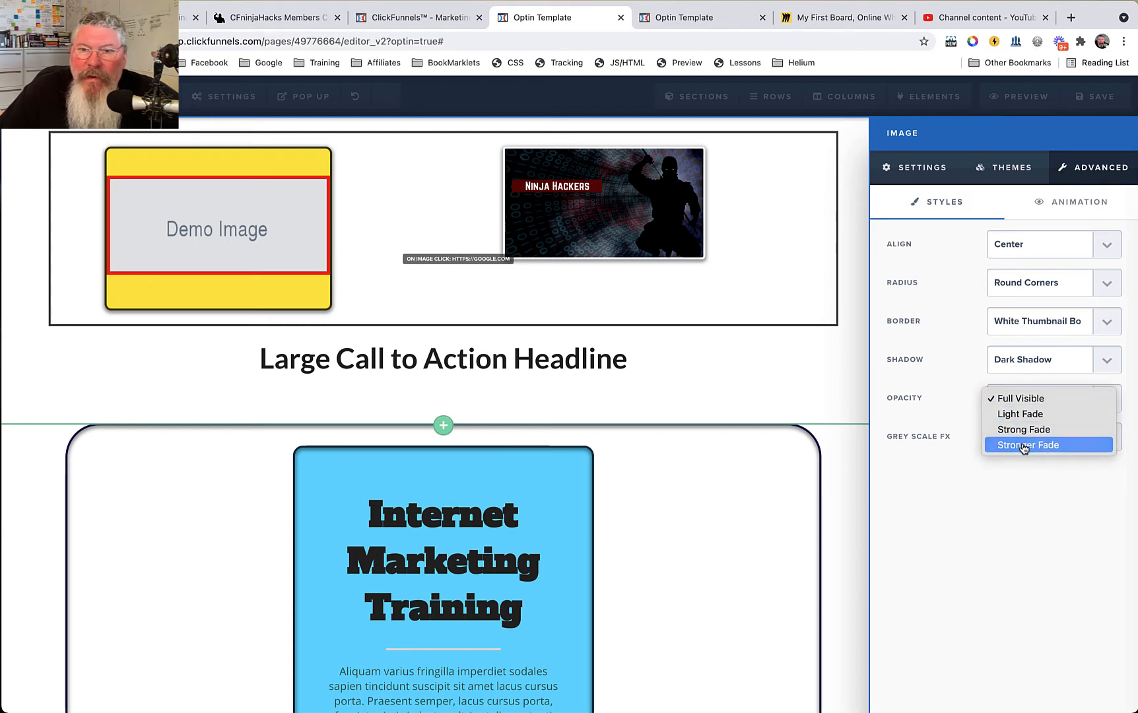
left_click(1023, 446)
left_click(1036, 399)
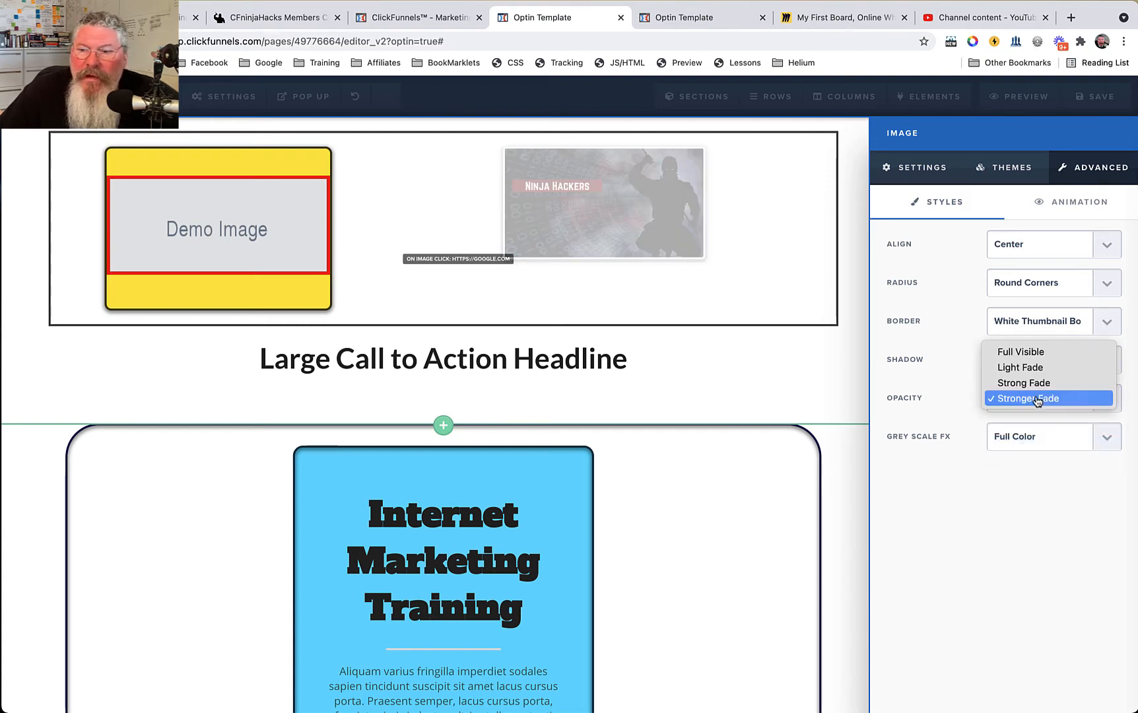
left_click(1034, 355)
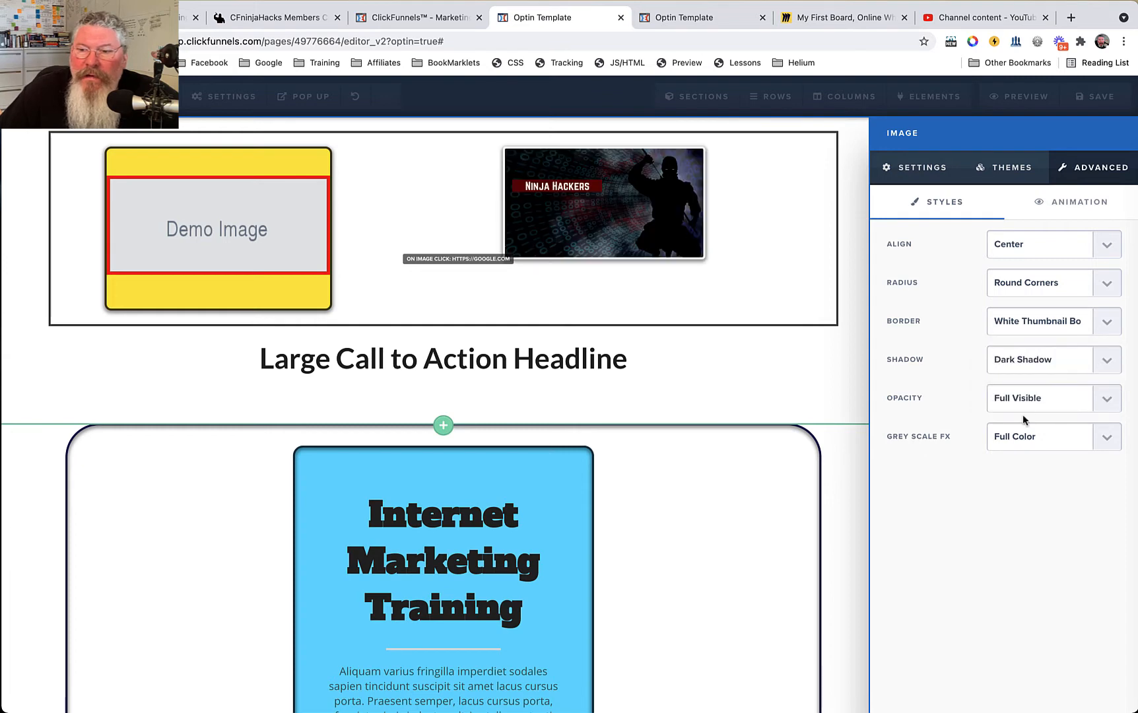
Try the Black & White grey scale effect on the Ninja Hackers image and restore Full Color.
left_click(1033, 447)
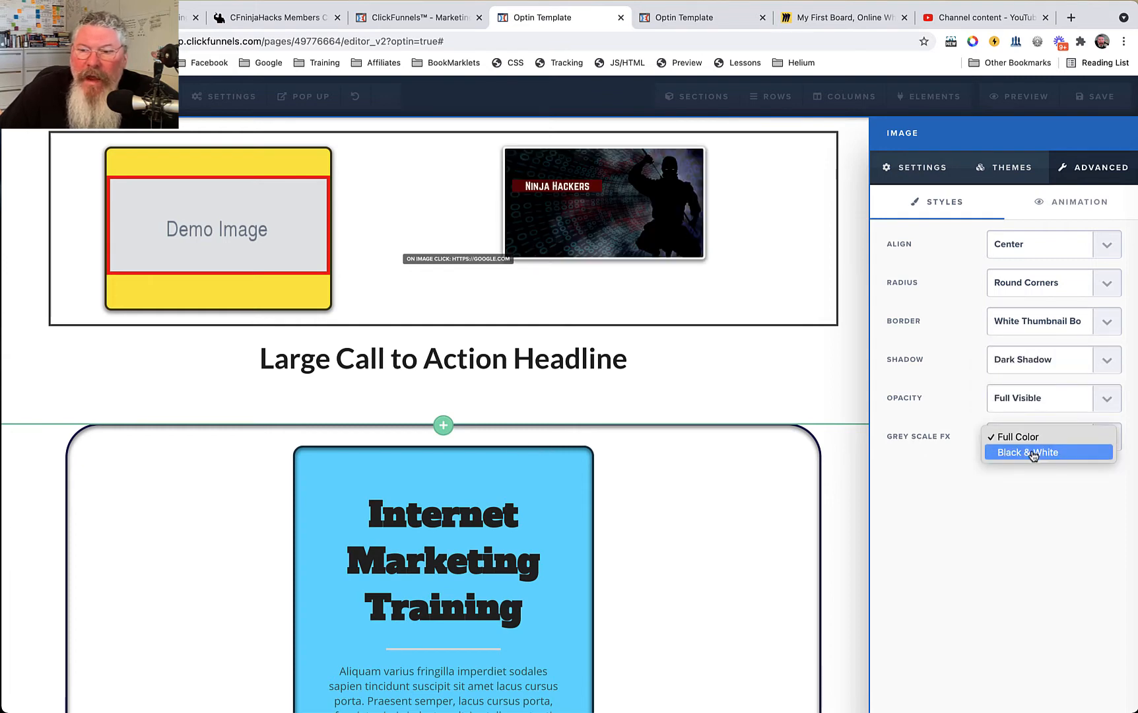
left_click(1033, 454)
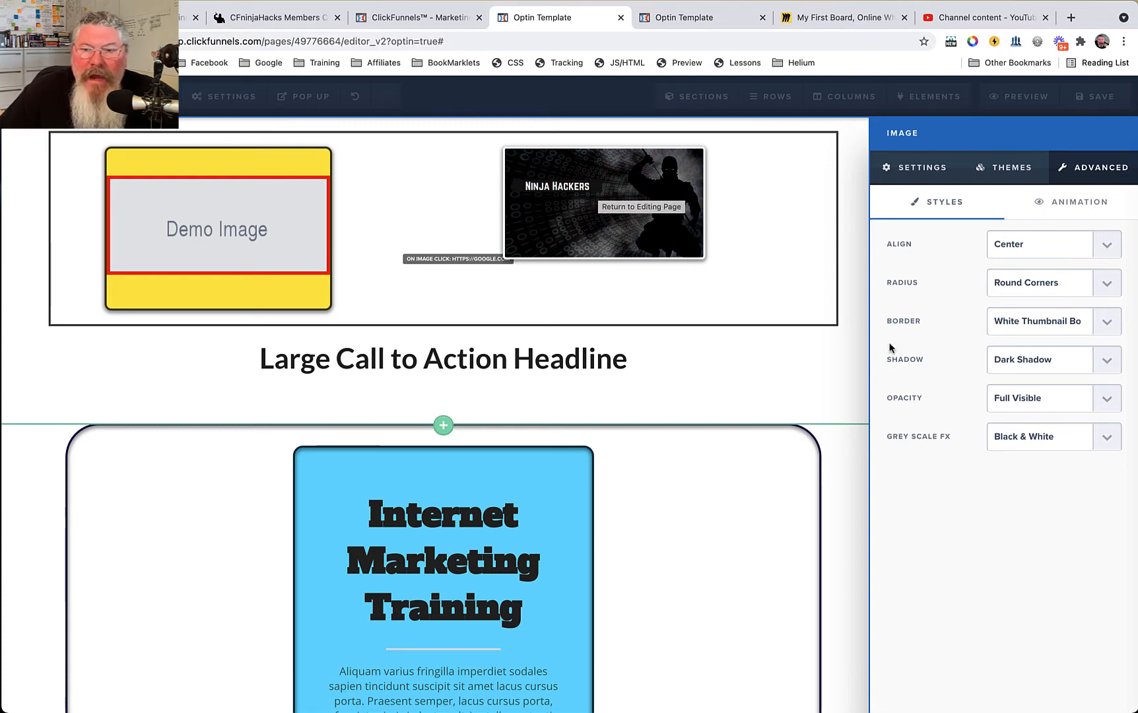
left_click(1010, 440)
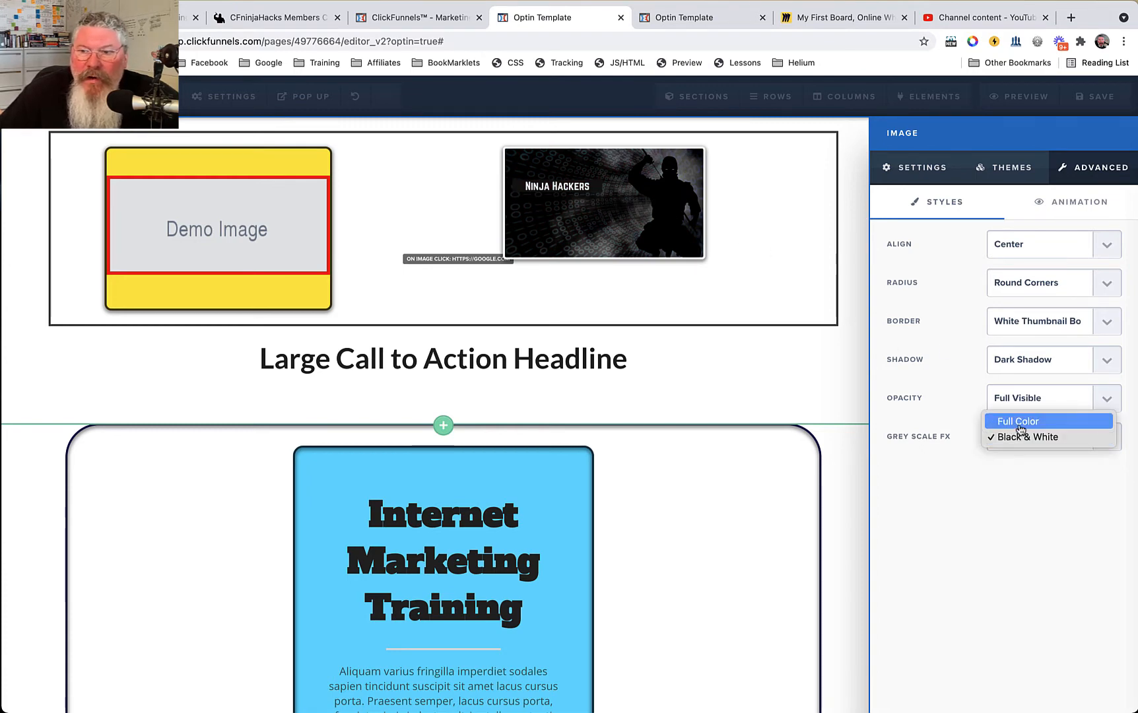
left_click(1020, 423)
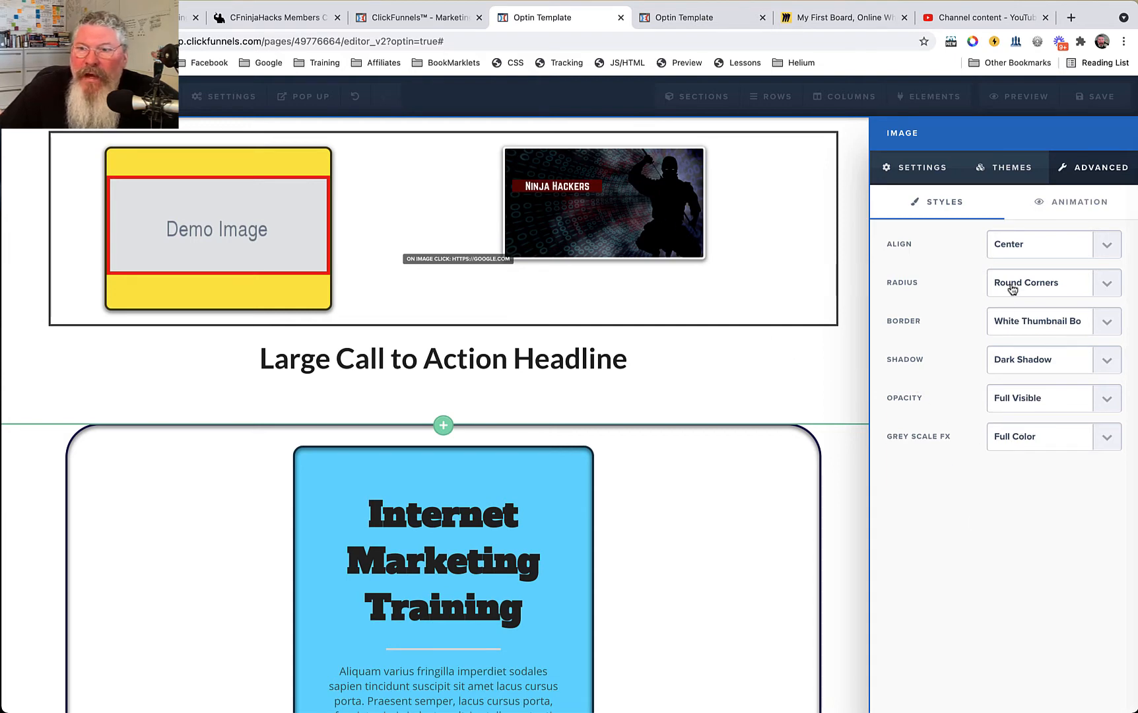
Close the image's settings and add an Image Popup element below the Ninja Hackers image.
left_click(921, 167)
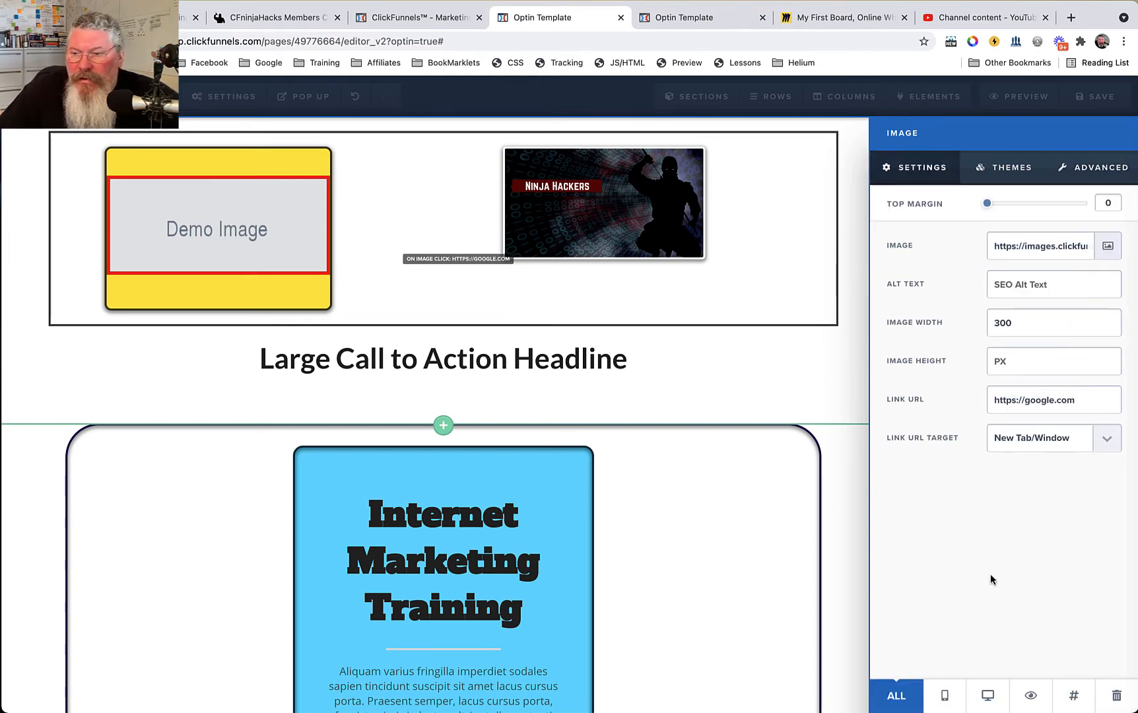
left_click(733, 285)
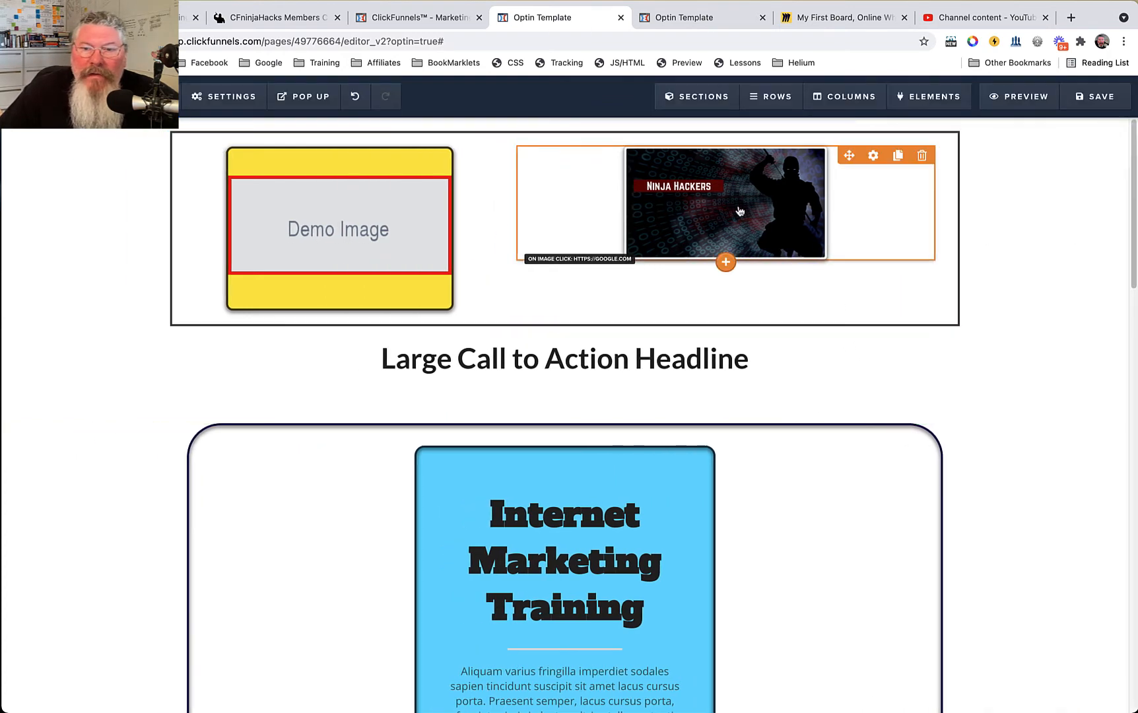
left_click(725, 262)
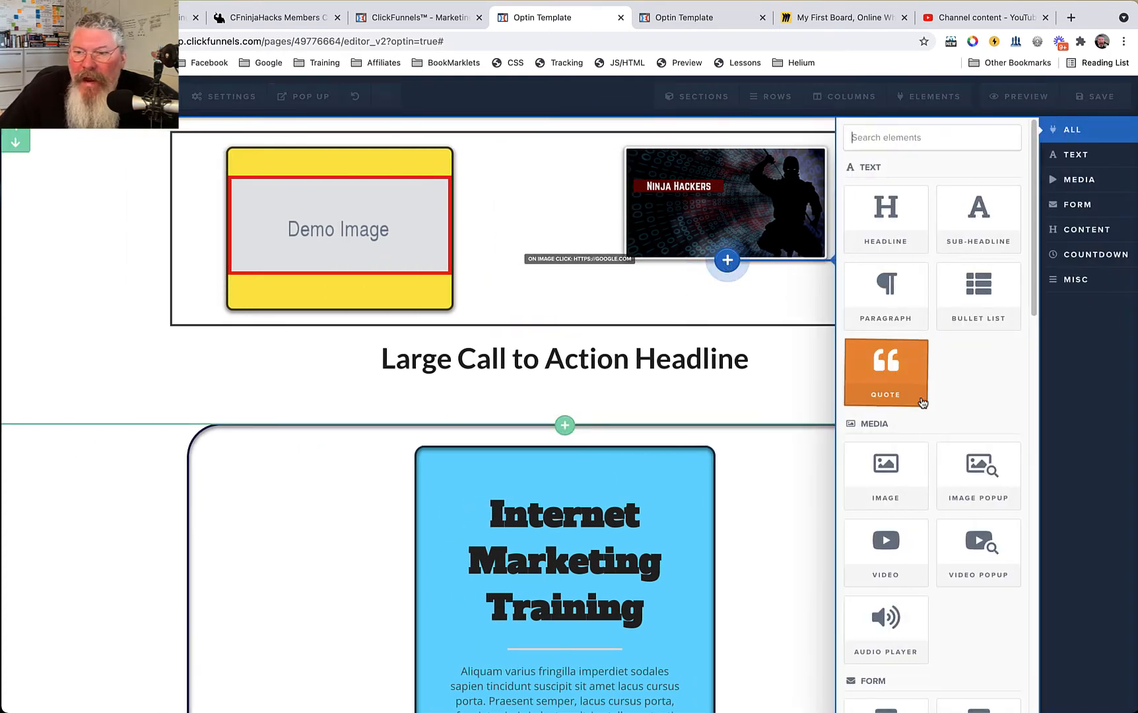
left_click(974, 492)
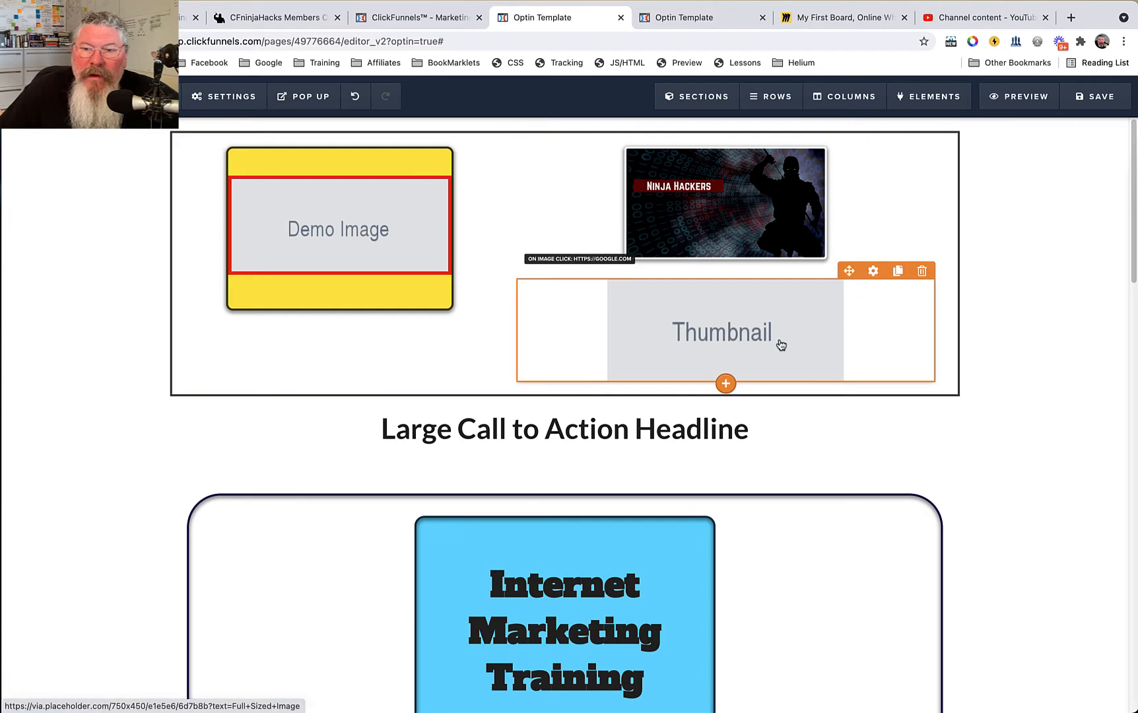
Set the image popup's thumbnail to the Bridge Page Funnels picture from the image library.
left_click(873, 271)
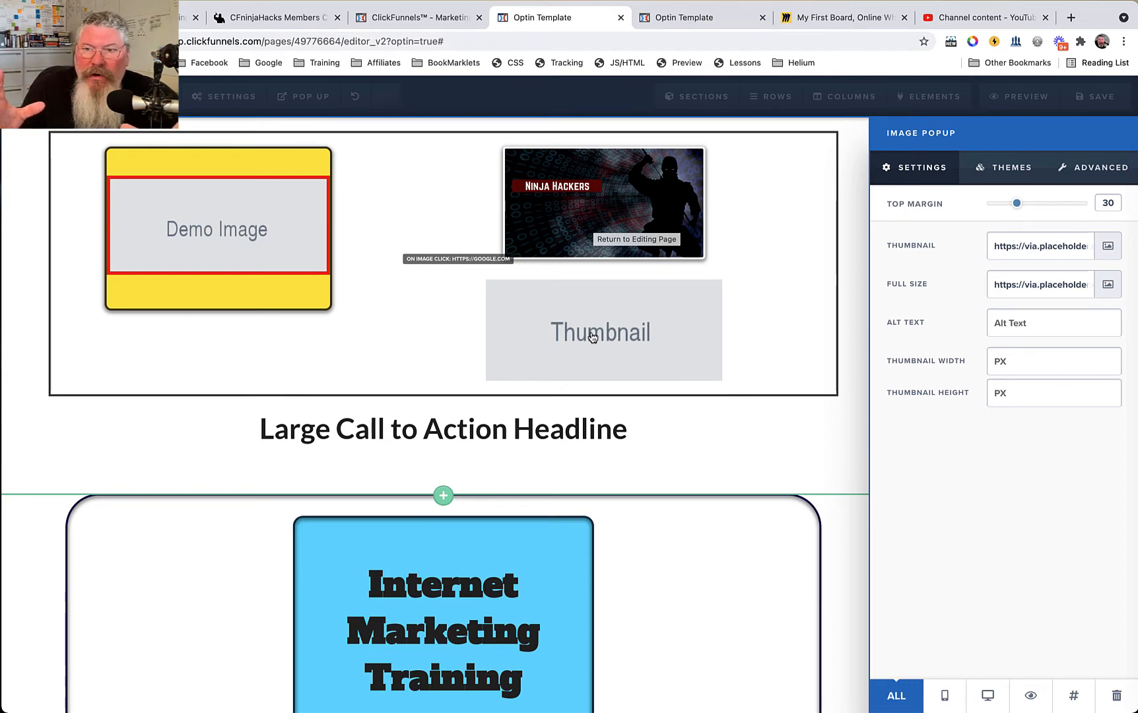
left_click(1106, 255)
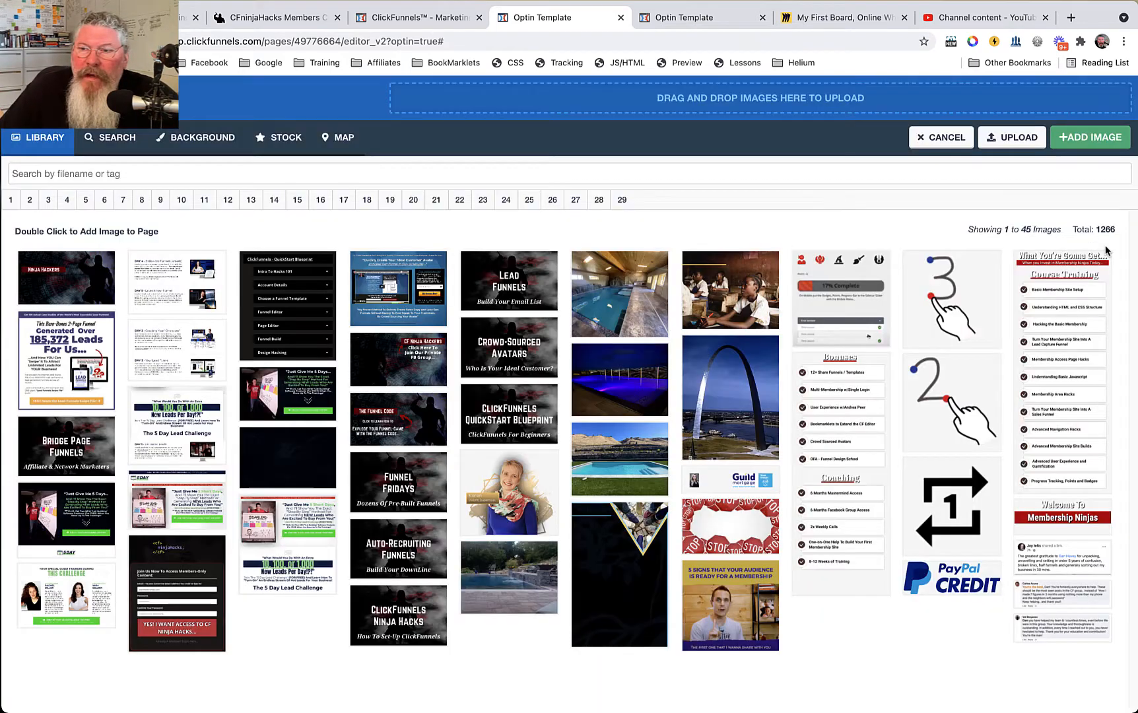
left_click(80, 445)
double_click(79, 445)
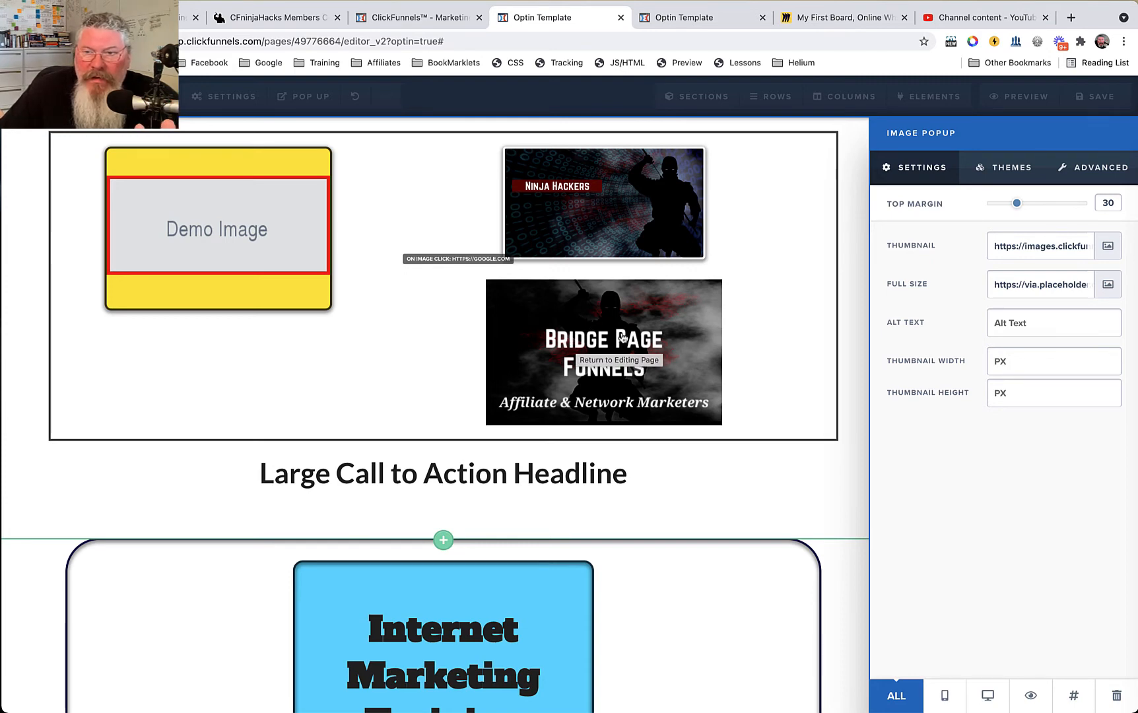
Set the popup's thumbnail width to 300 and choose a landing-page picture from the library as its full-size image.
left_click(1027, 364)
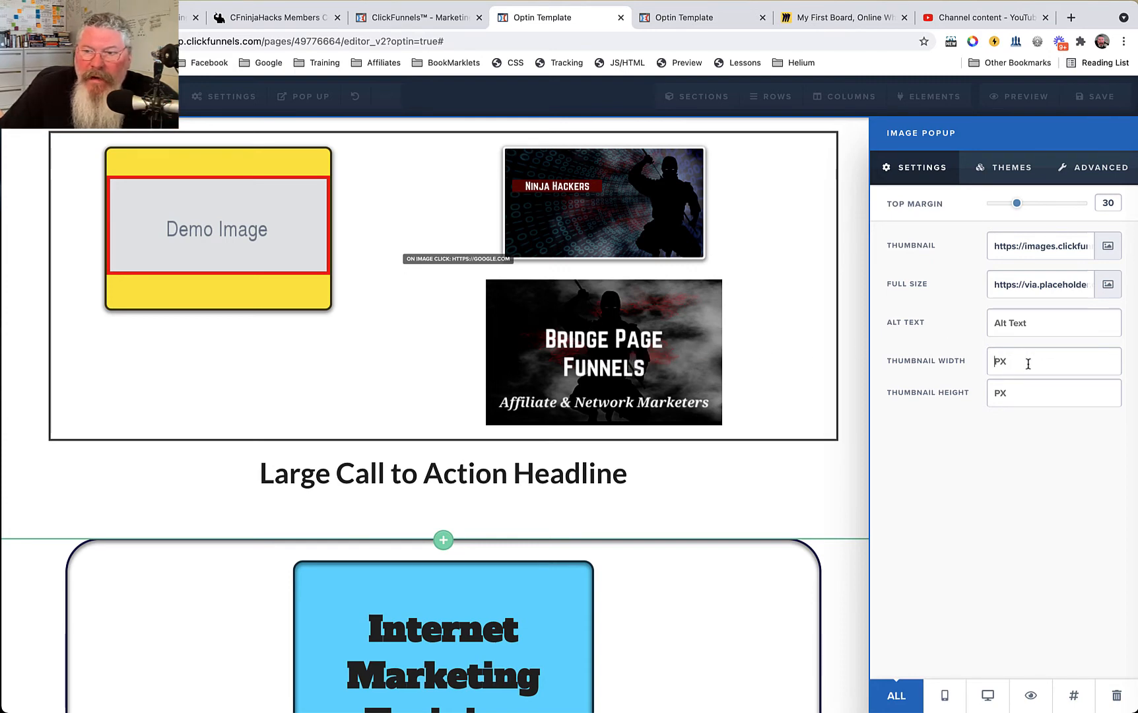
type("300")
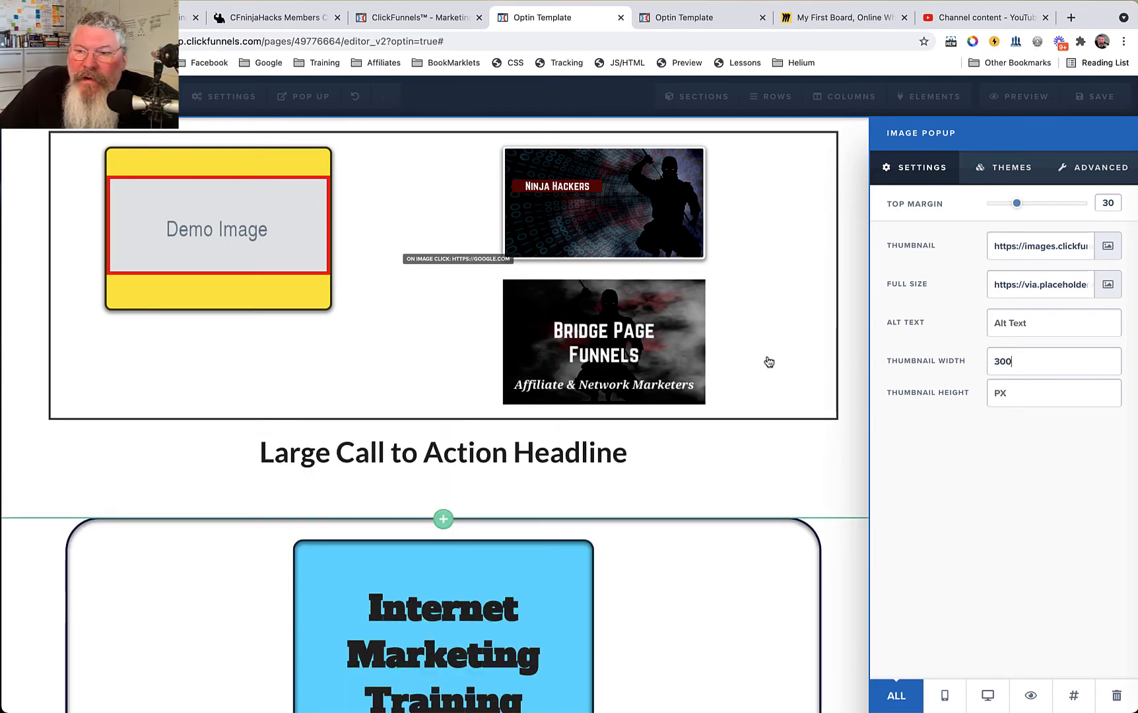
left_click(1013, 321)
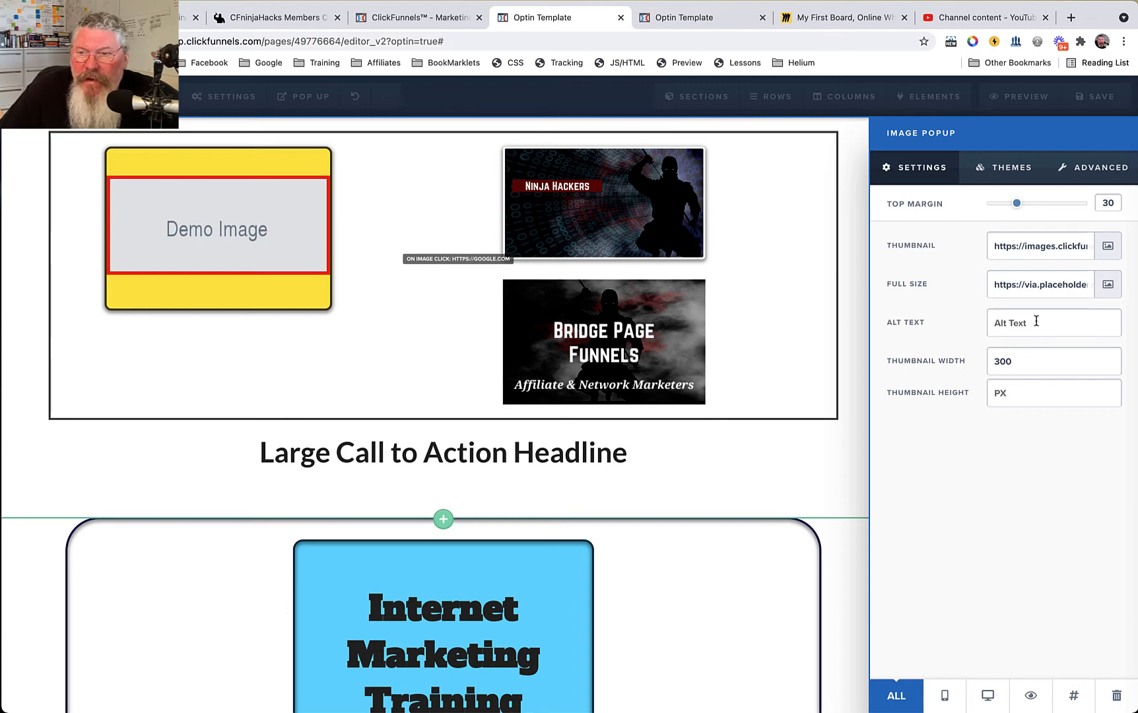
left_click(1108, 285)
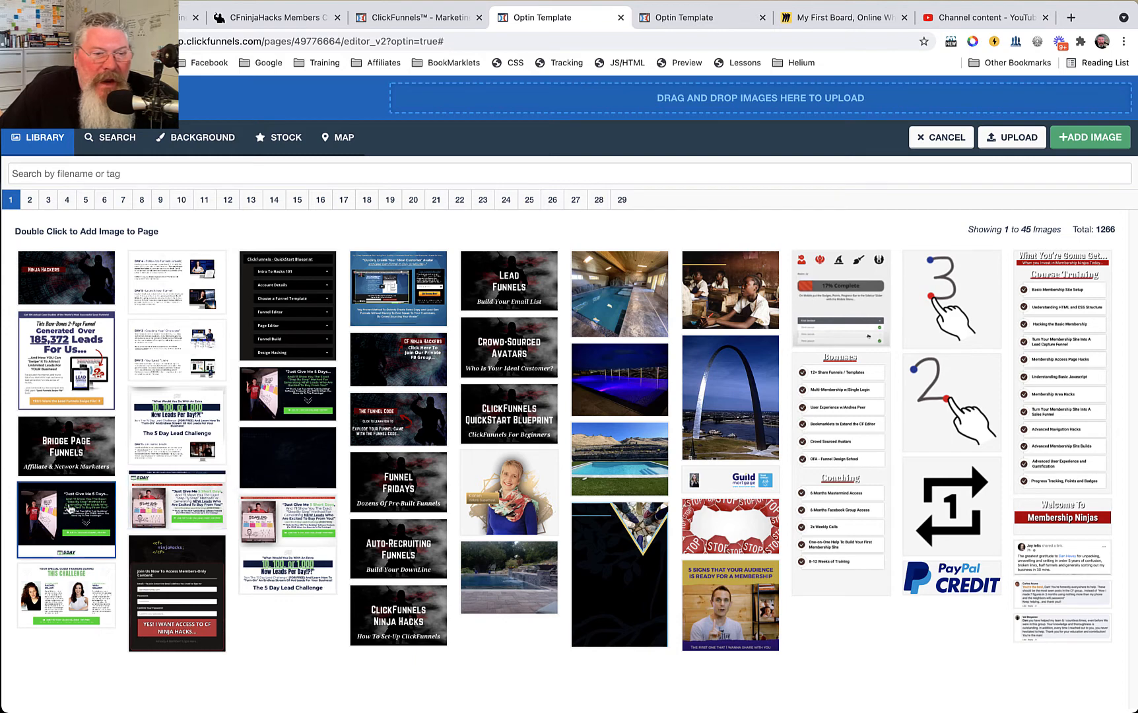
double_click(186, 511)
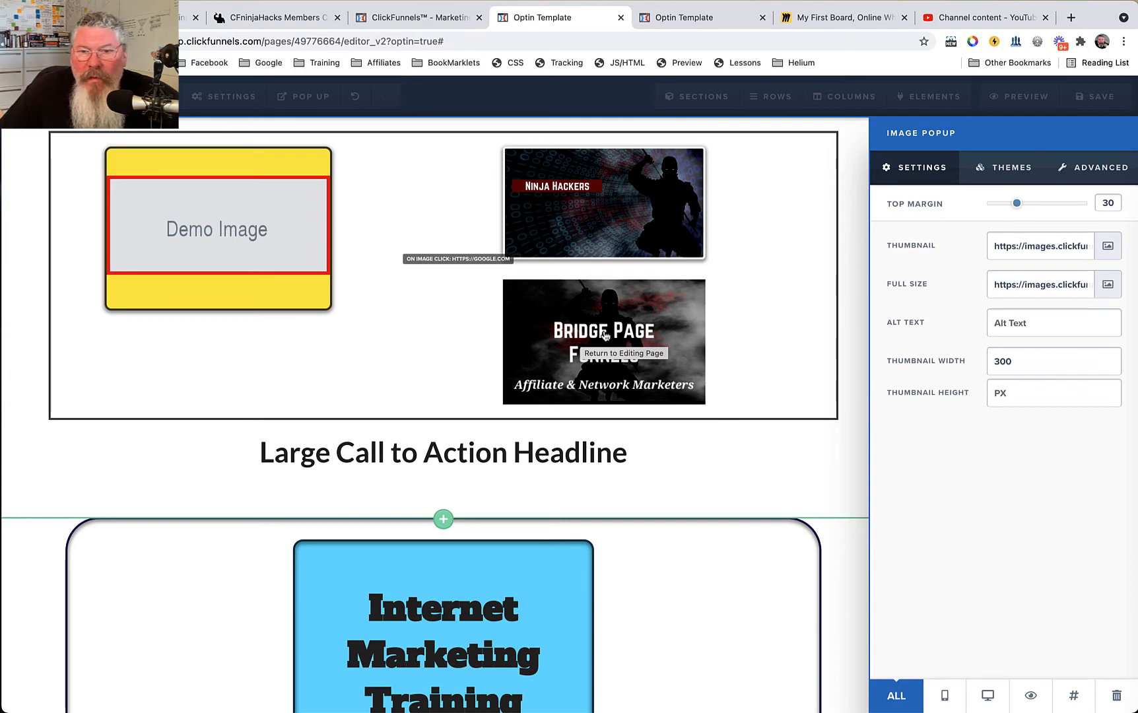
Apply the white-framed theme with a thin outline to the Bridge Page Funnels popup image.
left_click(1019, 169)
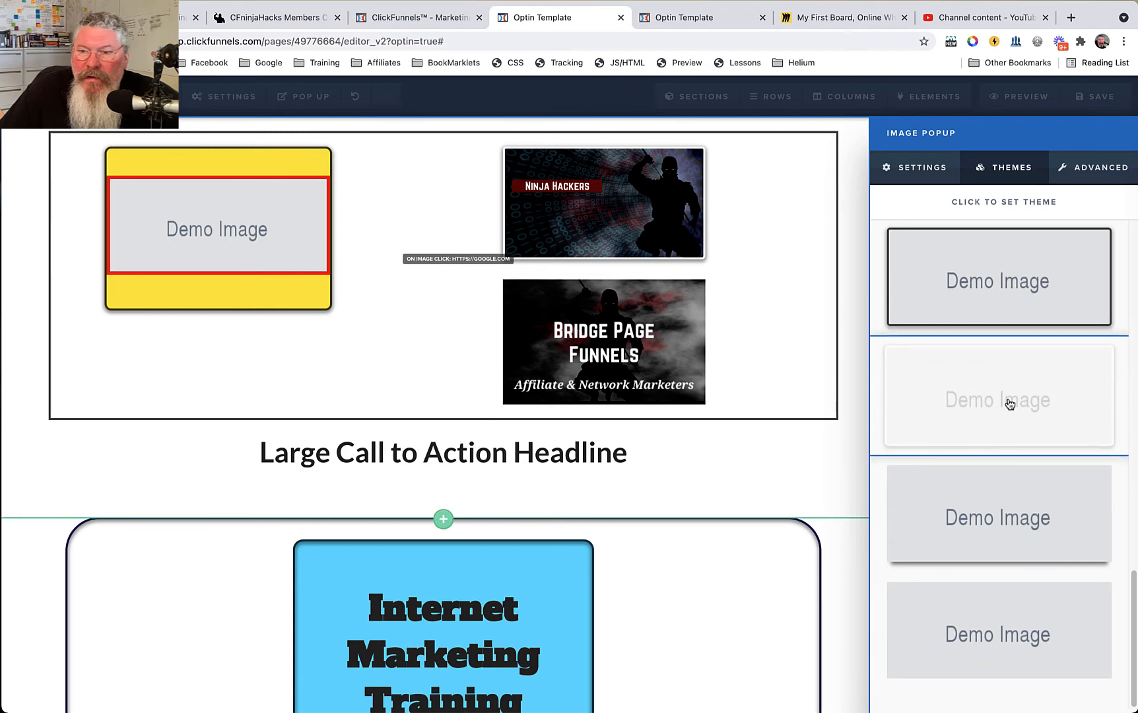
left_click(999, 303)
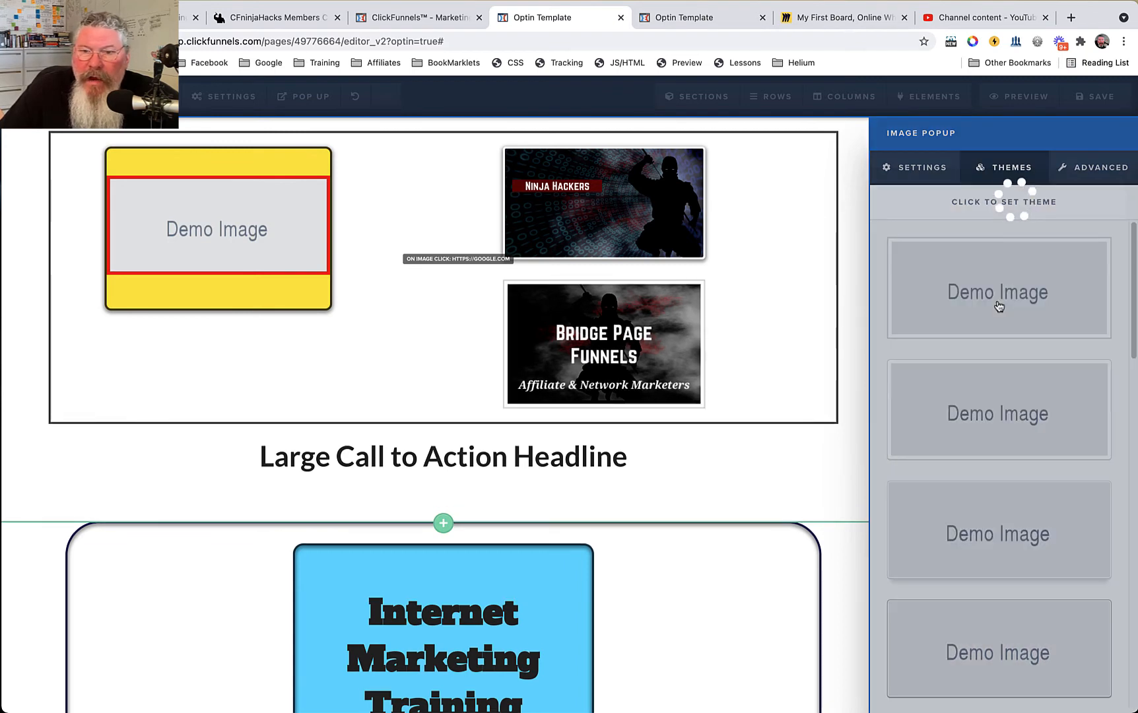
View the image popup's advanced styles, save the page and open its preview.
left_click(1082, 171)
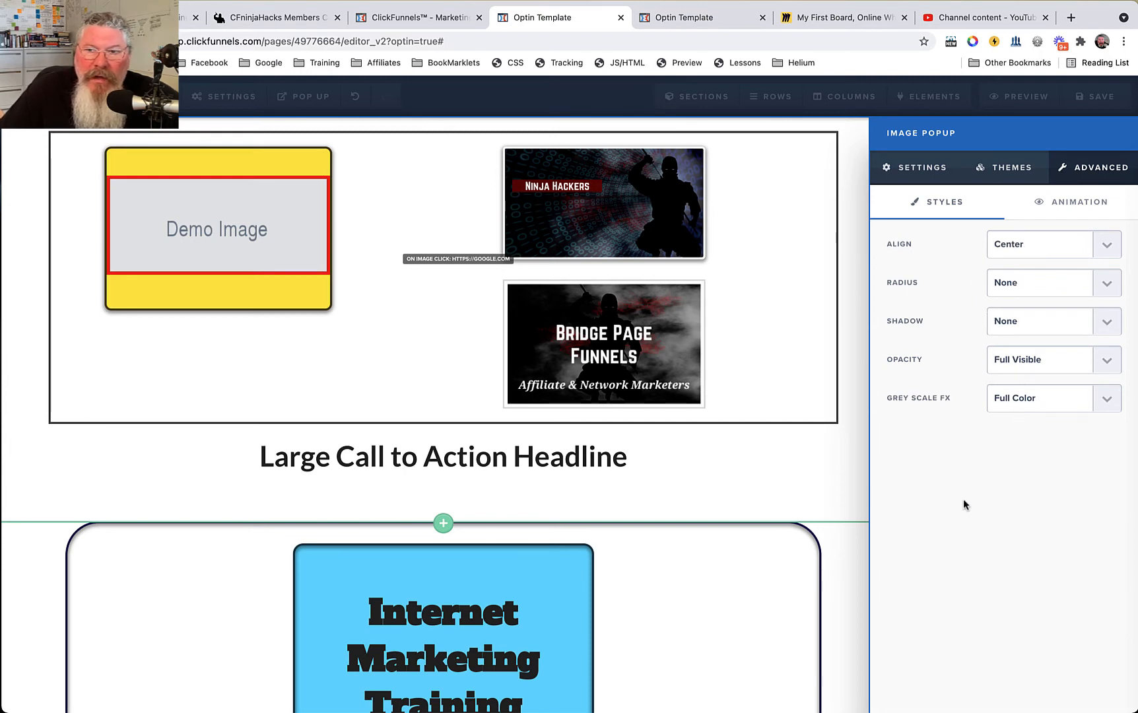
left_click(1092, 99)
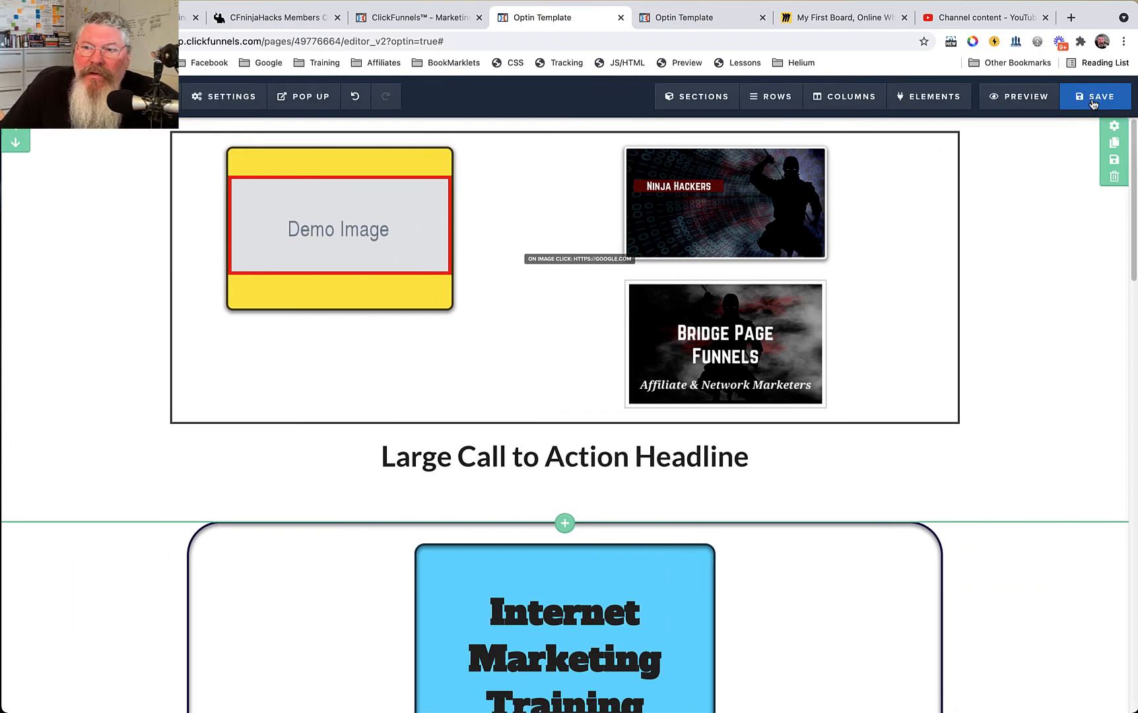
left_click(1014, 92)
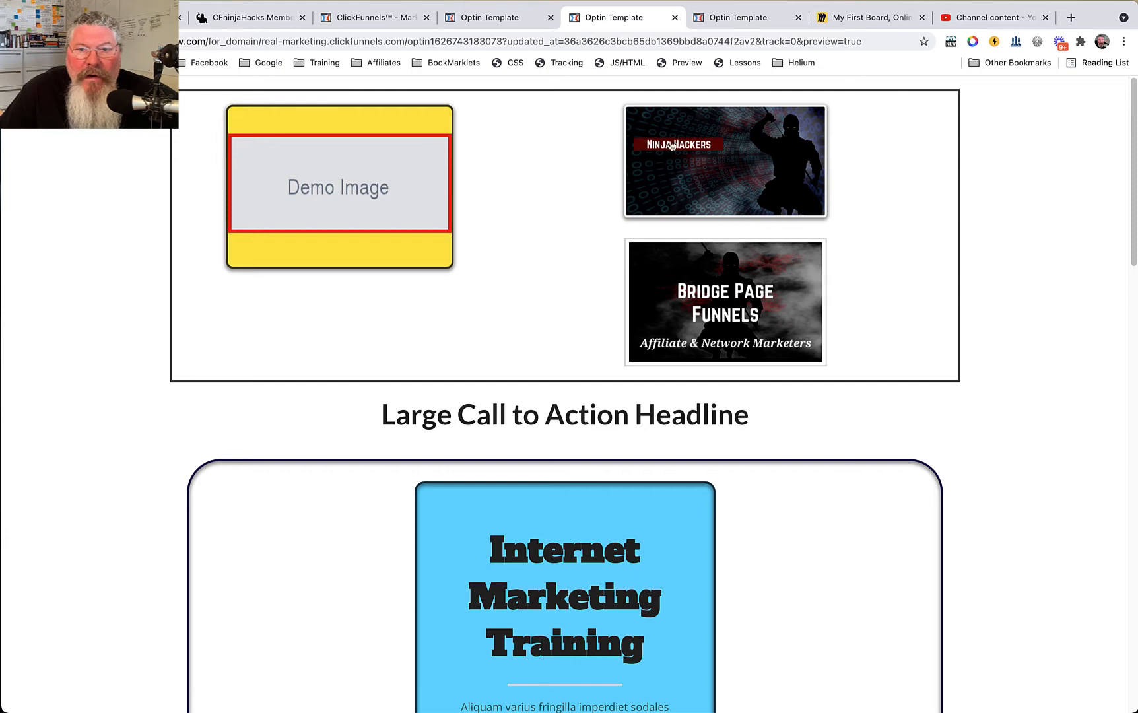
Test the Ninja Hackers image link in the preview, and open and close the Bridge Page Funnels popup twice.
key("super+t")
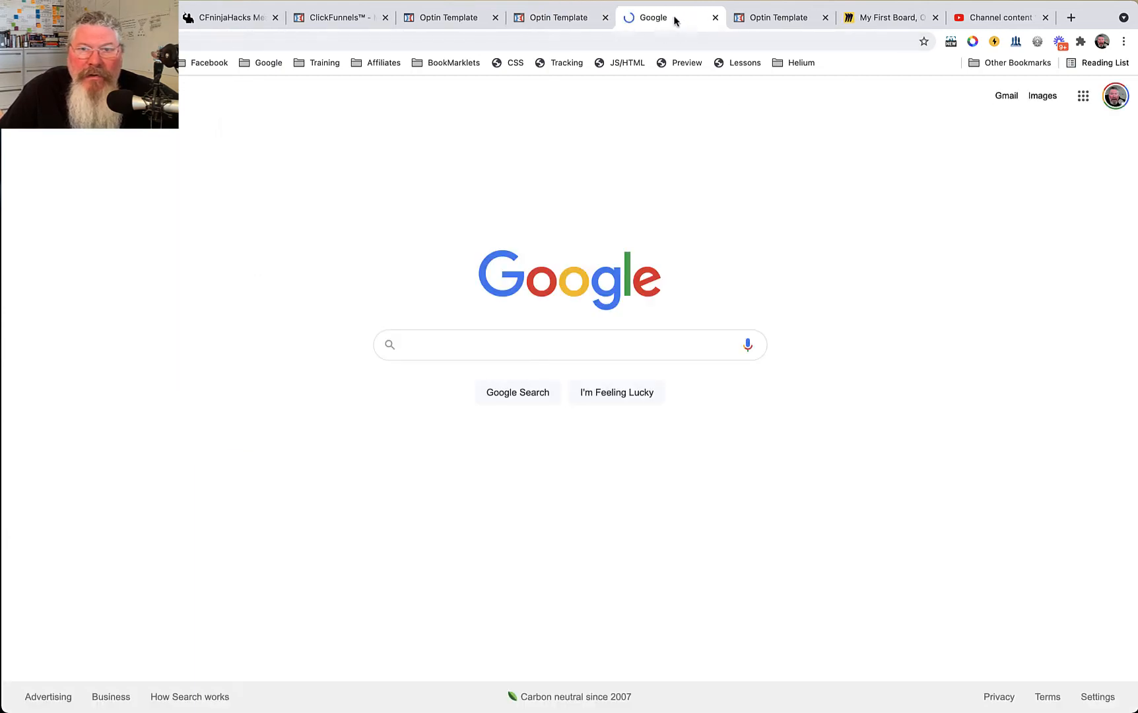
left_click(551, 19)
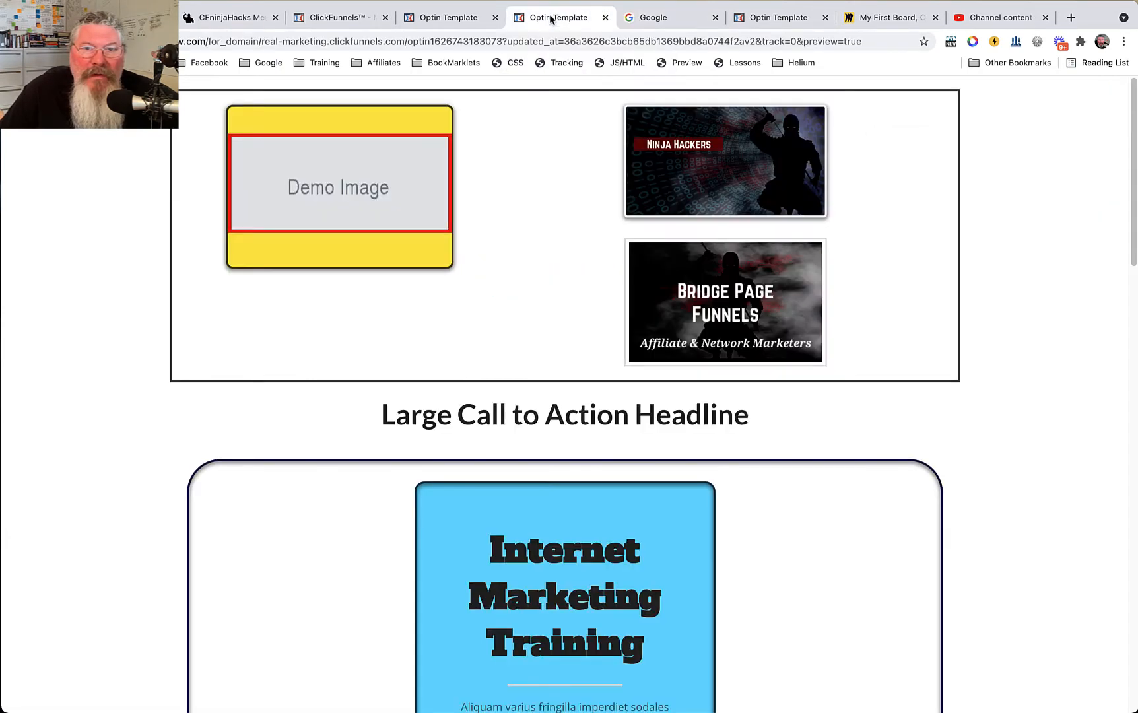
left_click(718, 295)
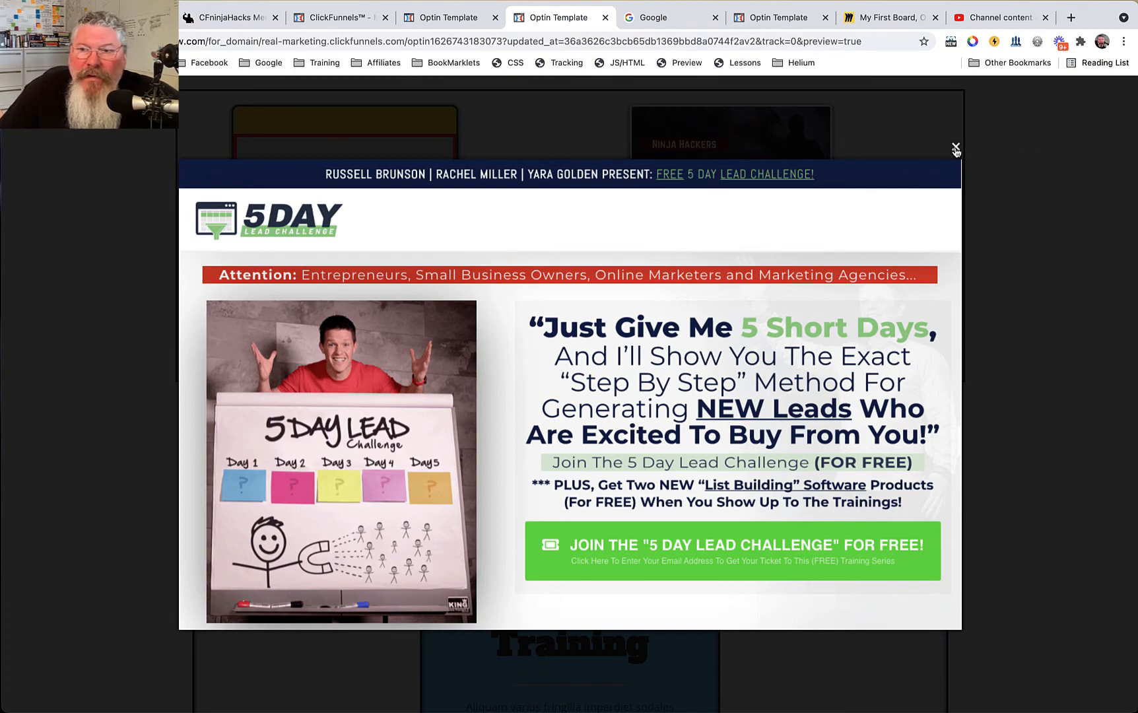
left_click(955, 148)
left_click(725, 272)
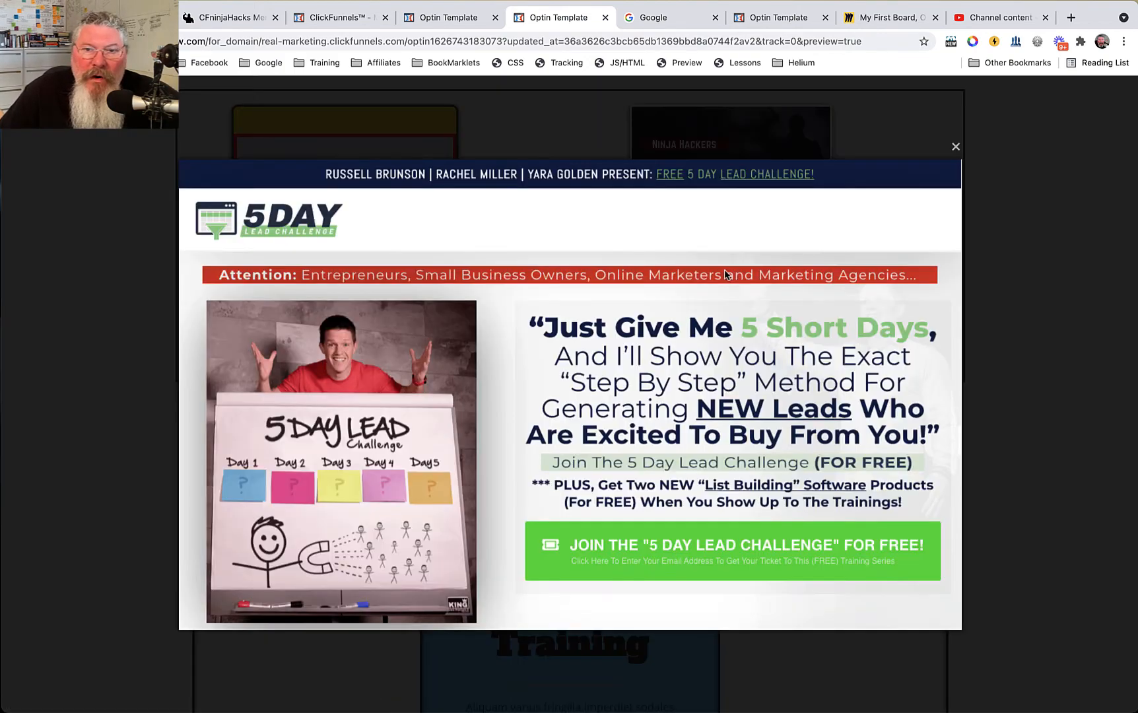
left_click(954, 149)
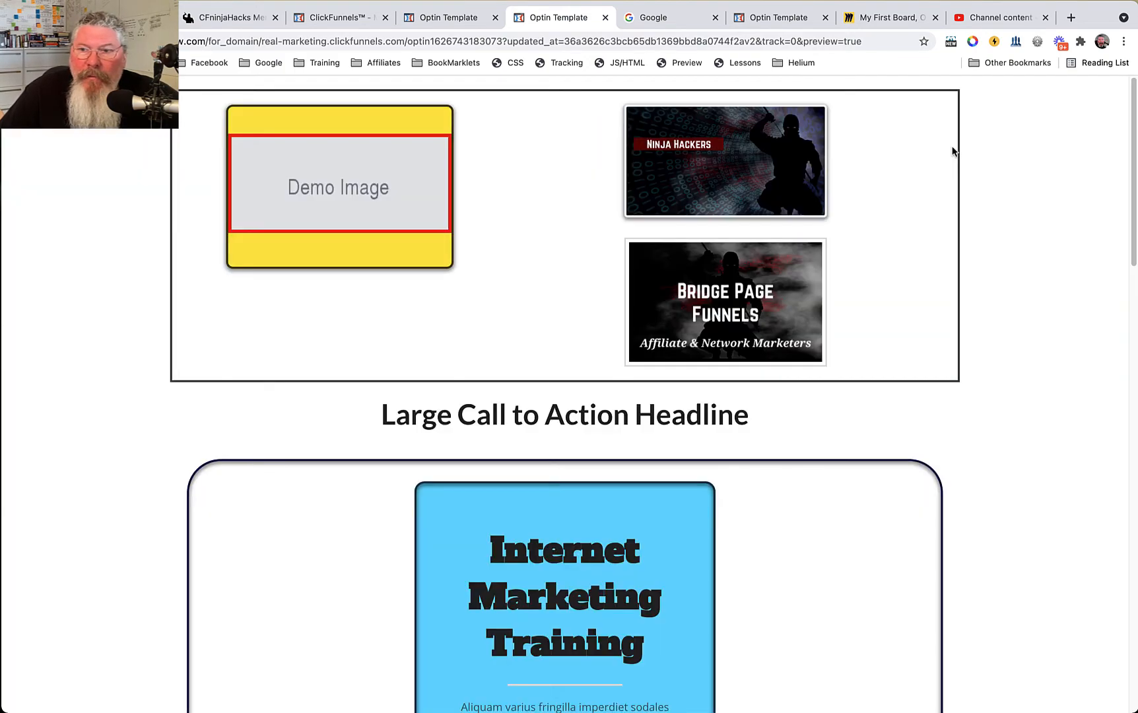
Return to the page editor, add a Video element below the Bridge Page Funnels image and open its settings.
left_click(472, 13)
left_click(724, 412)
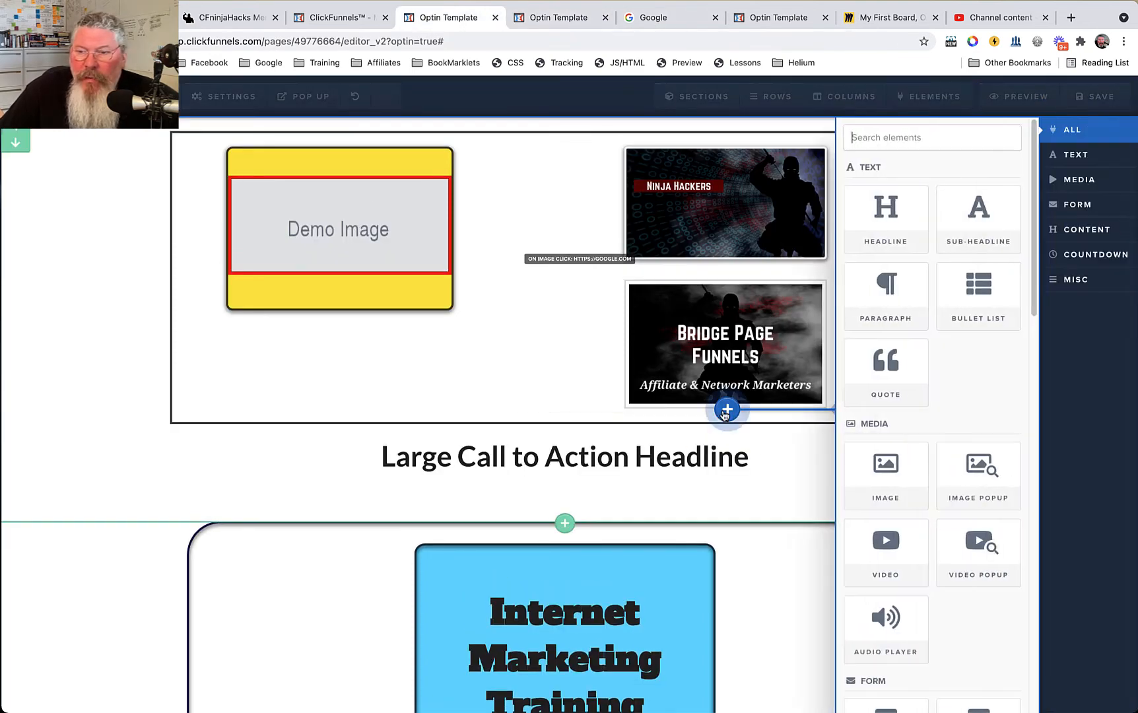
left_click(879, 555)
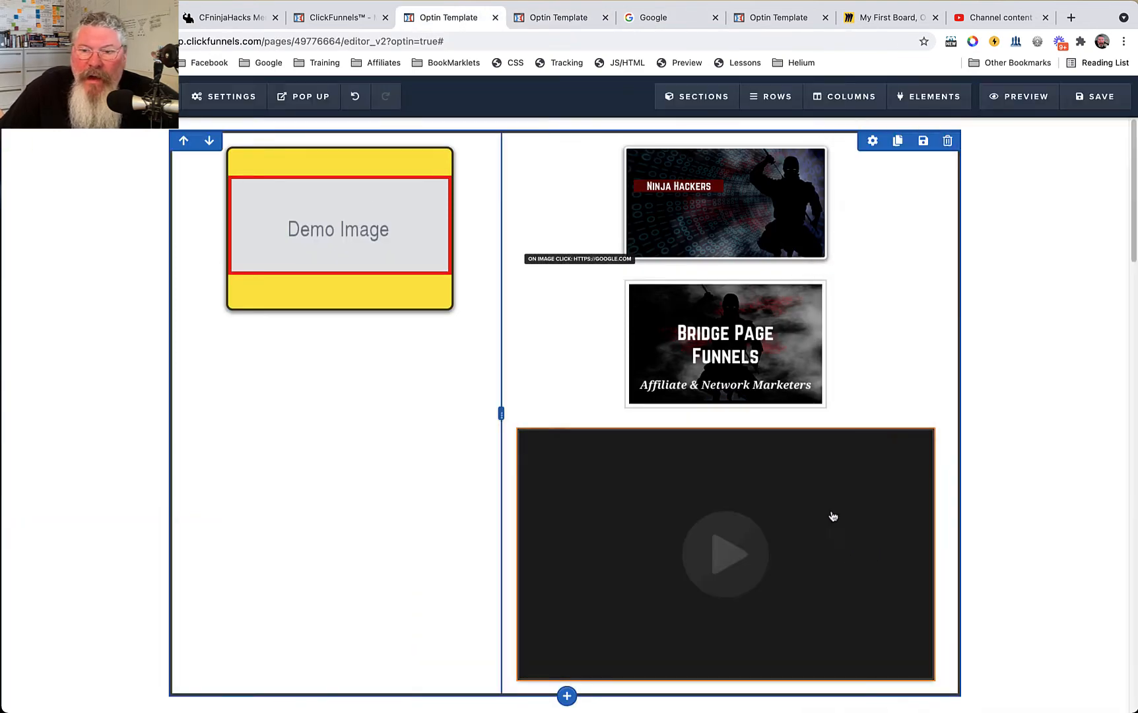
mouse_move(910, 471)
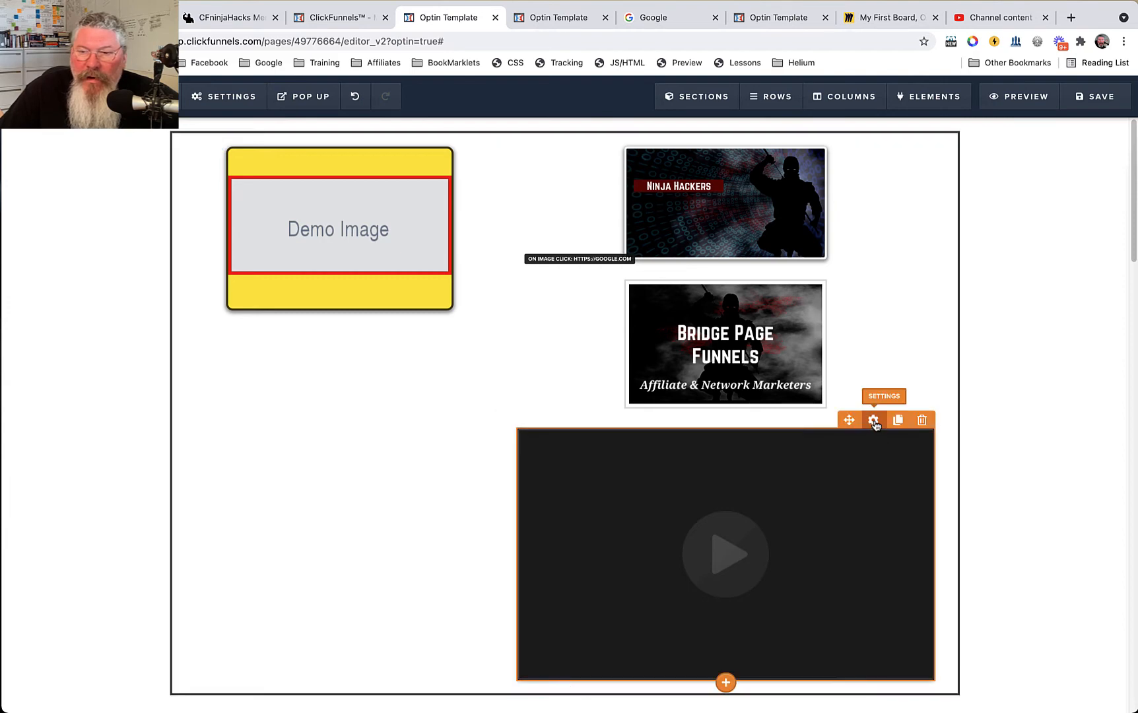
left_click(874, 421)
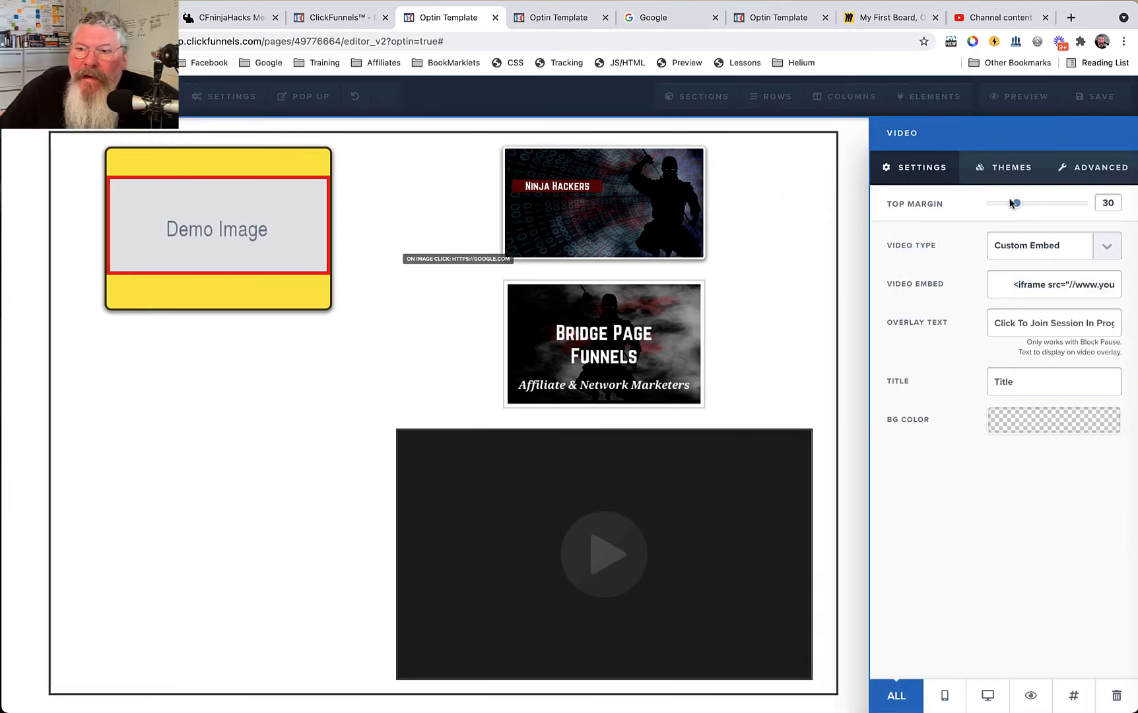
Examine the video element's type options, embed code, overlay text and advanced styles.
left_click(1027, 250)
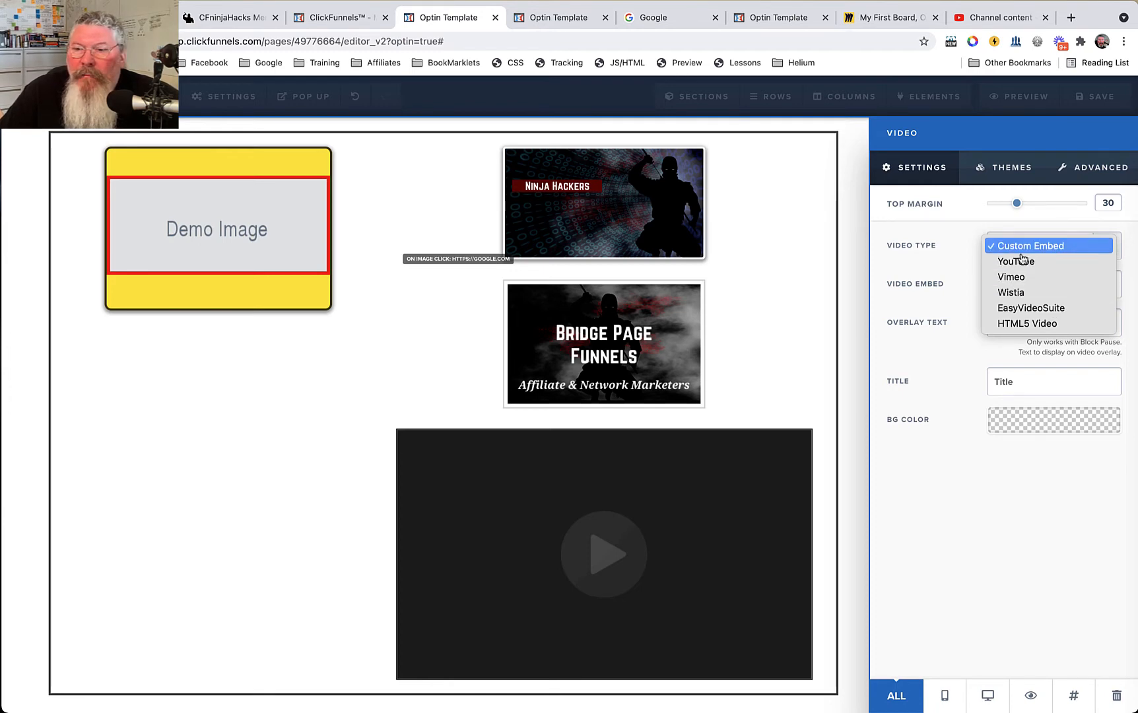
left_click(943, 258)
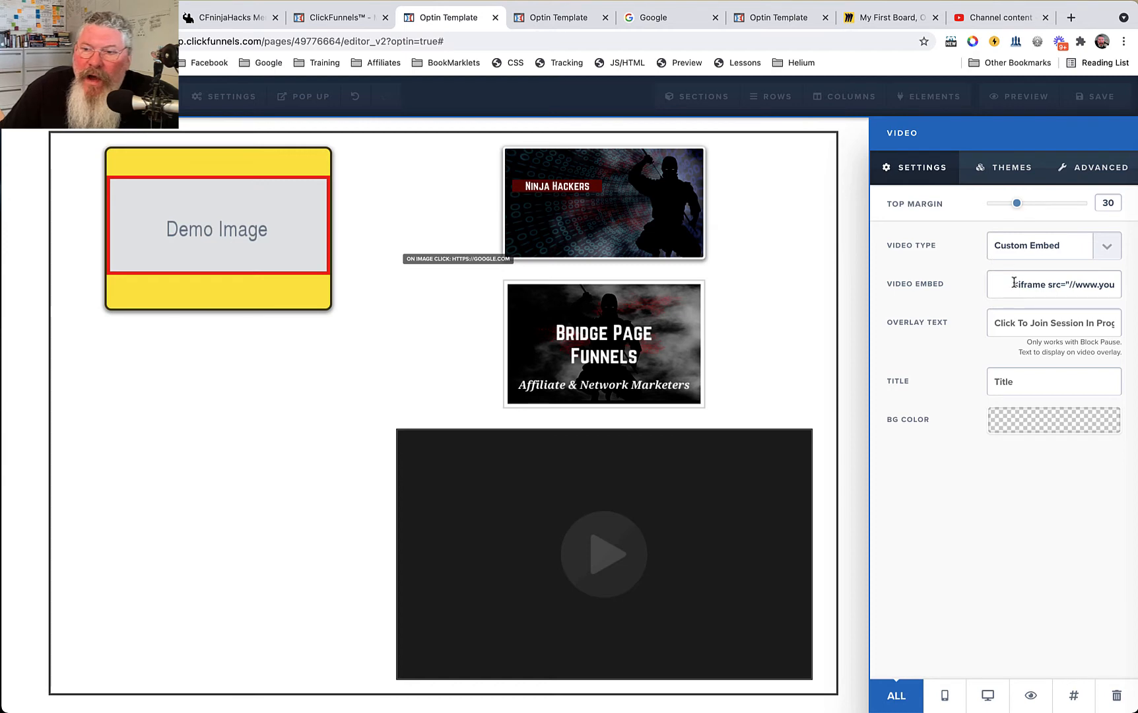
left_click_drag(1013, 284, 1046, 284)
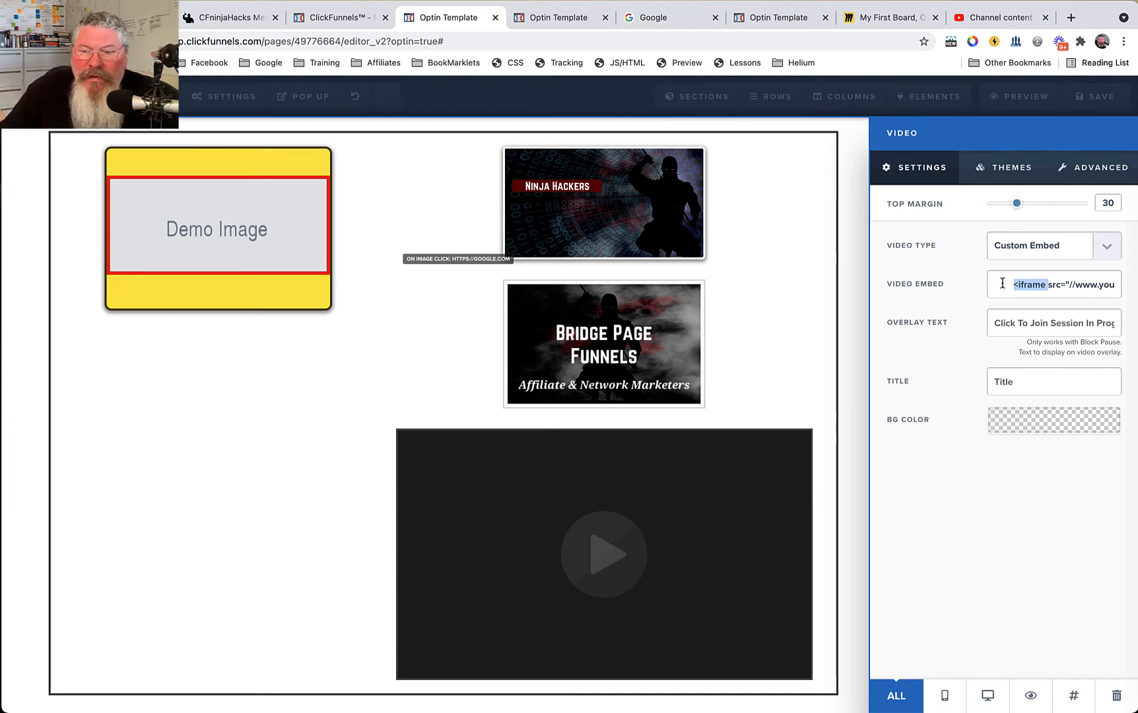
left_click(995, 325)
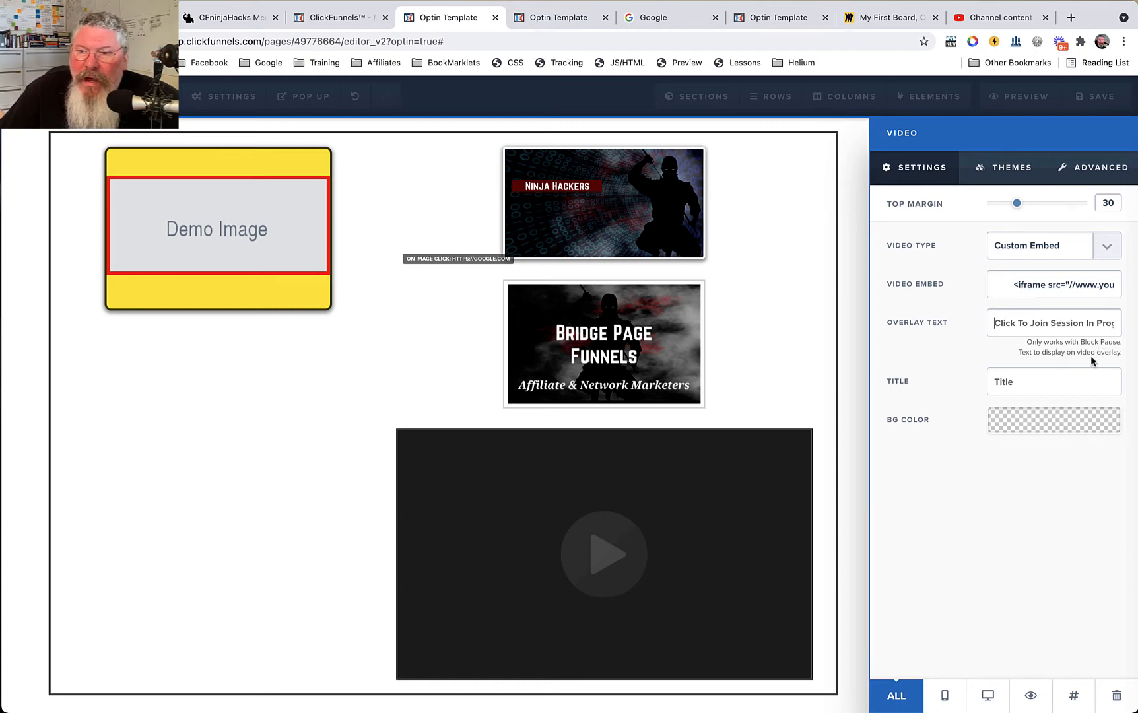
left_click(1099, 168)
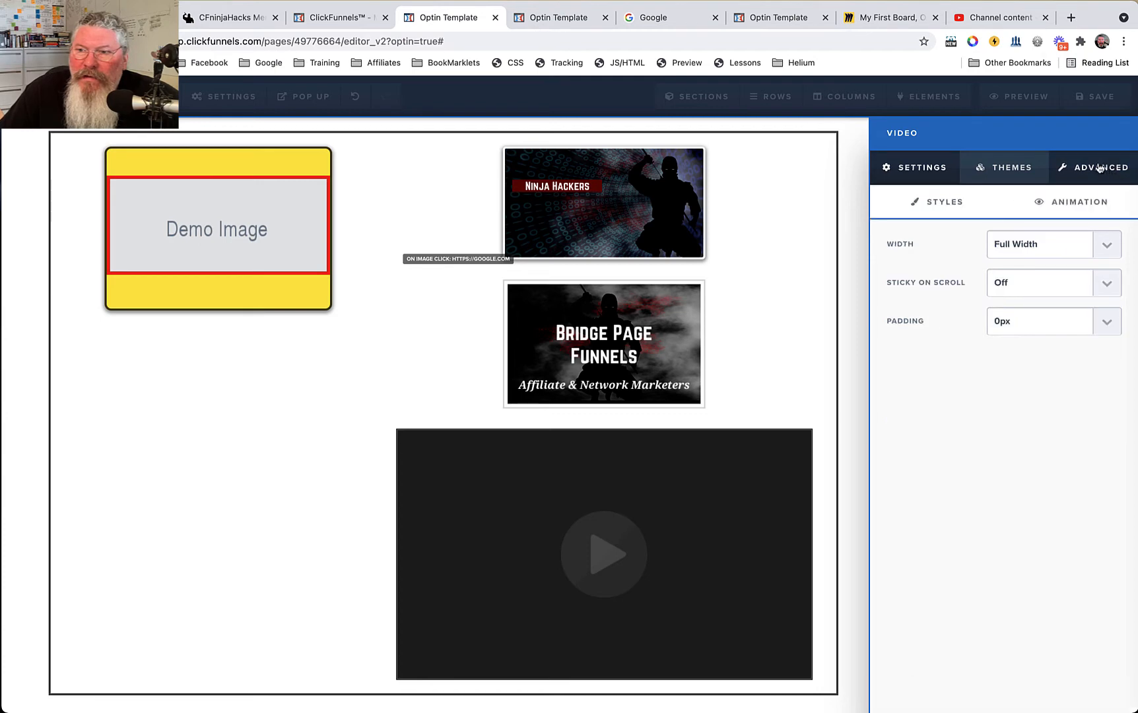
left_click(915, 168)
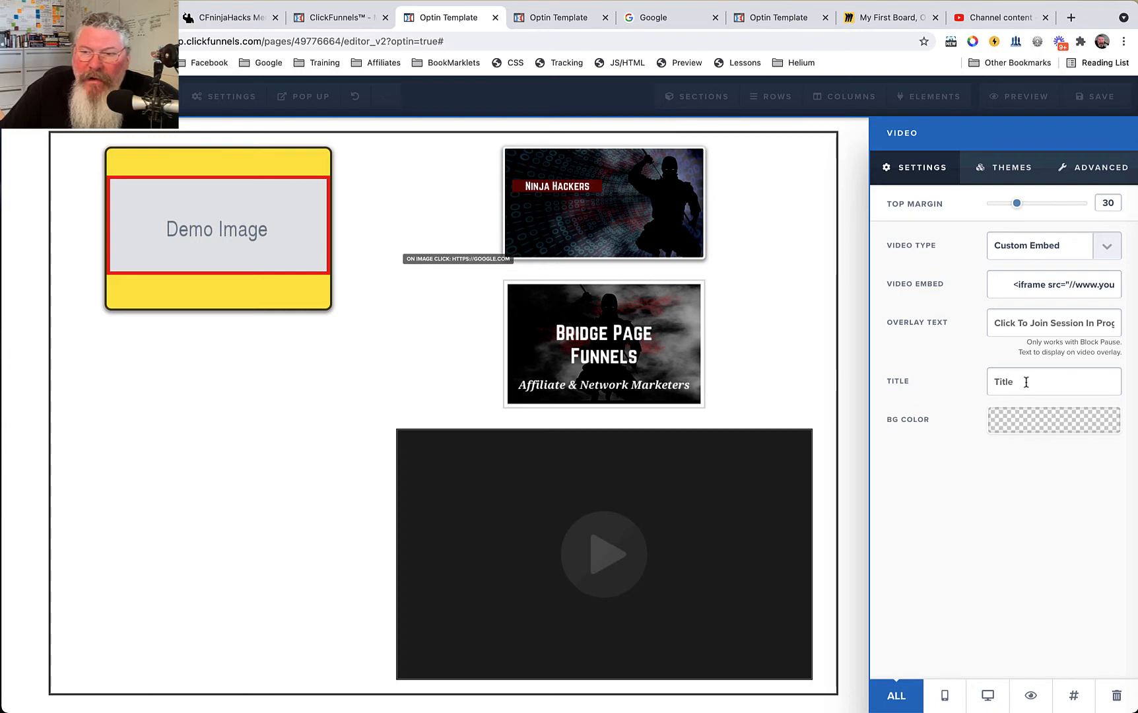
Set the video's background color to yellow and its title to "this is a title".
left_click(1033, 421)
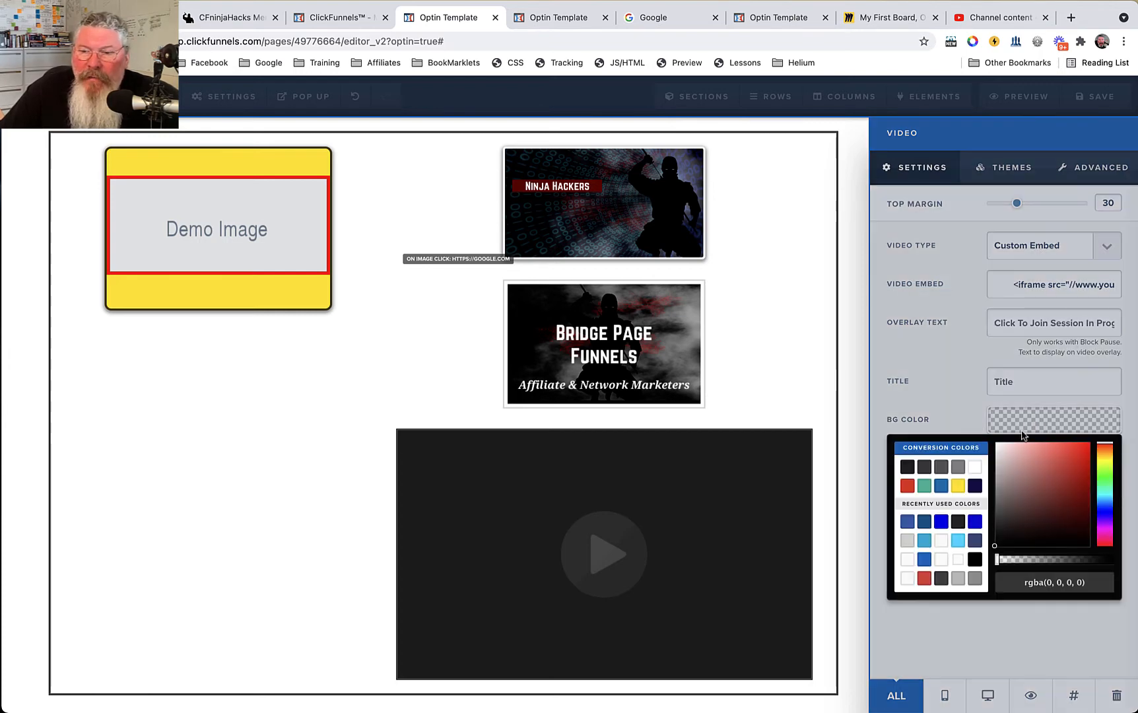
left_click(957, 488)
left_click(958, 403)
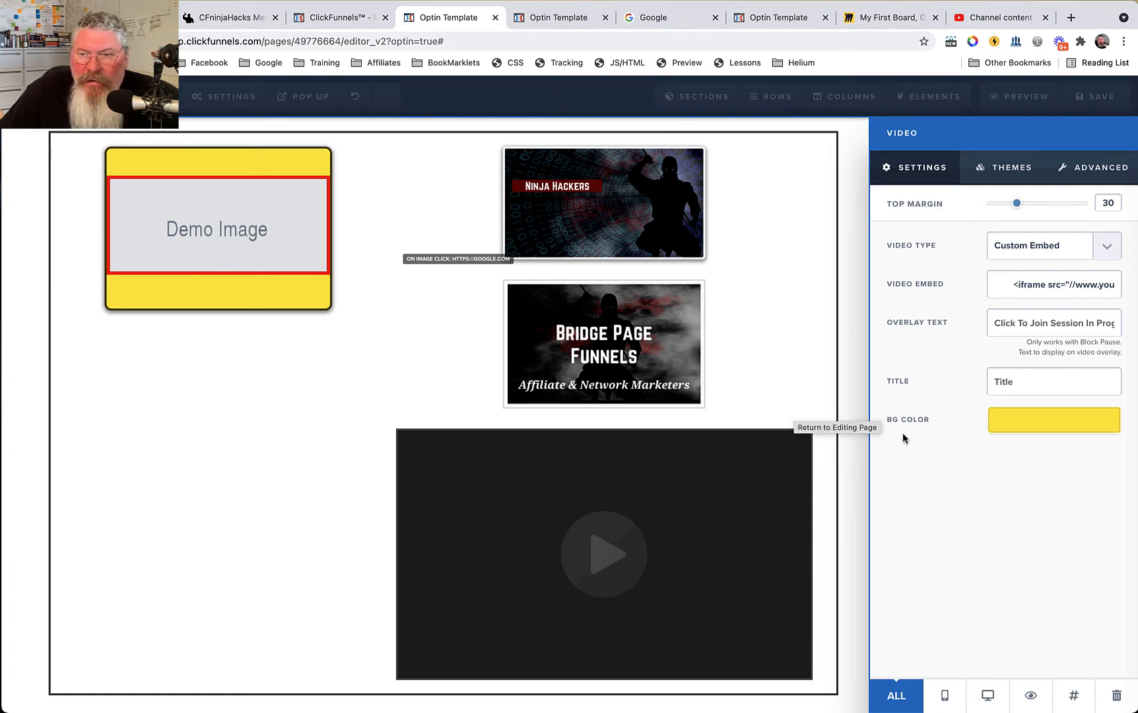
left_click(1027, 381)
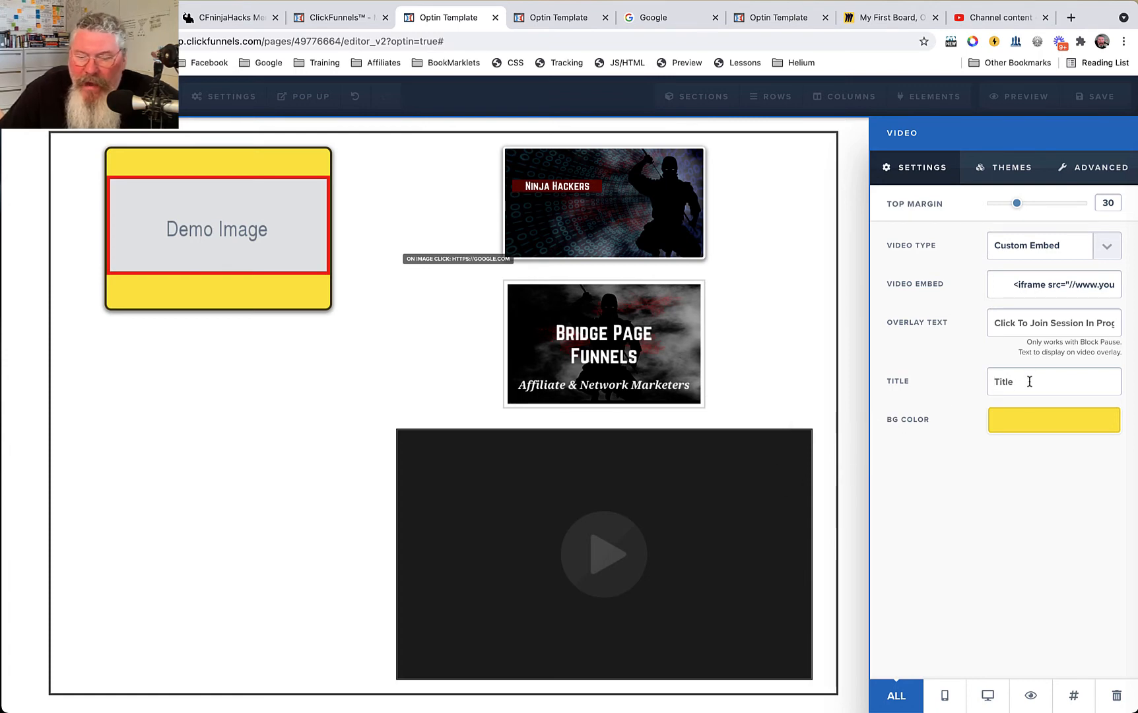
type("this is")
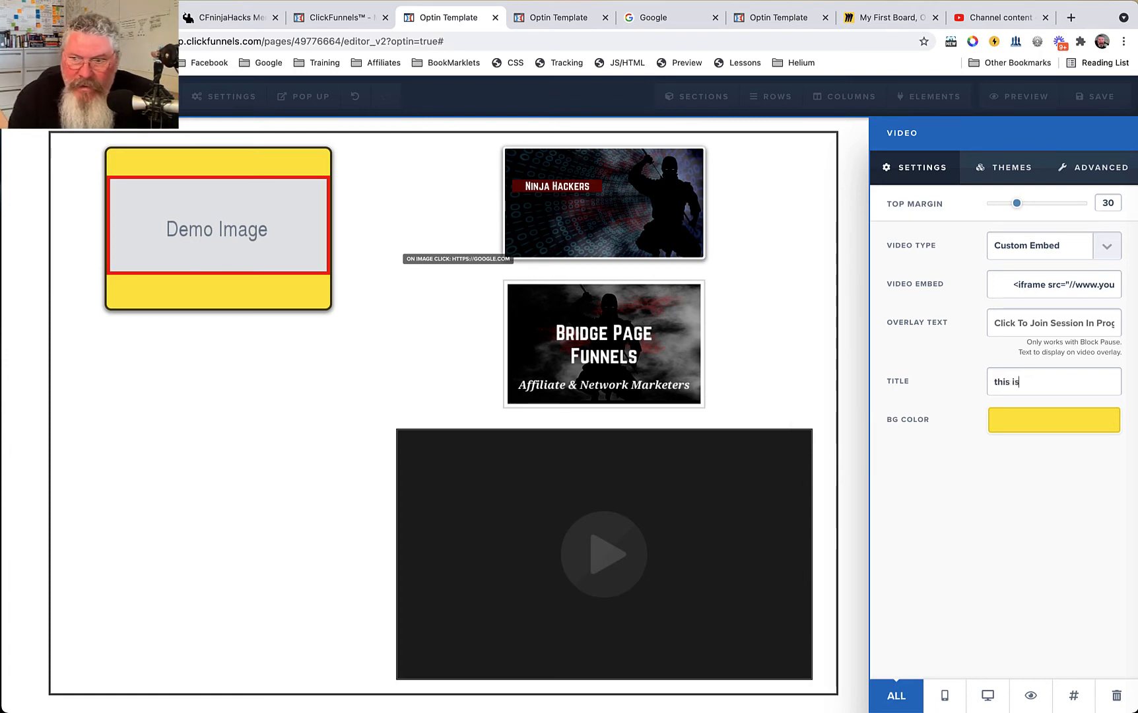
type(" a title")
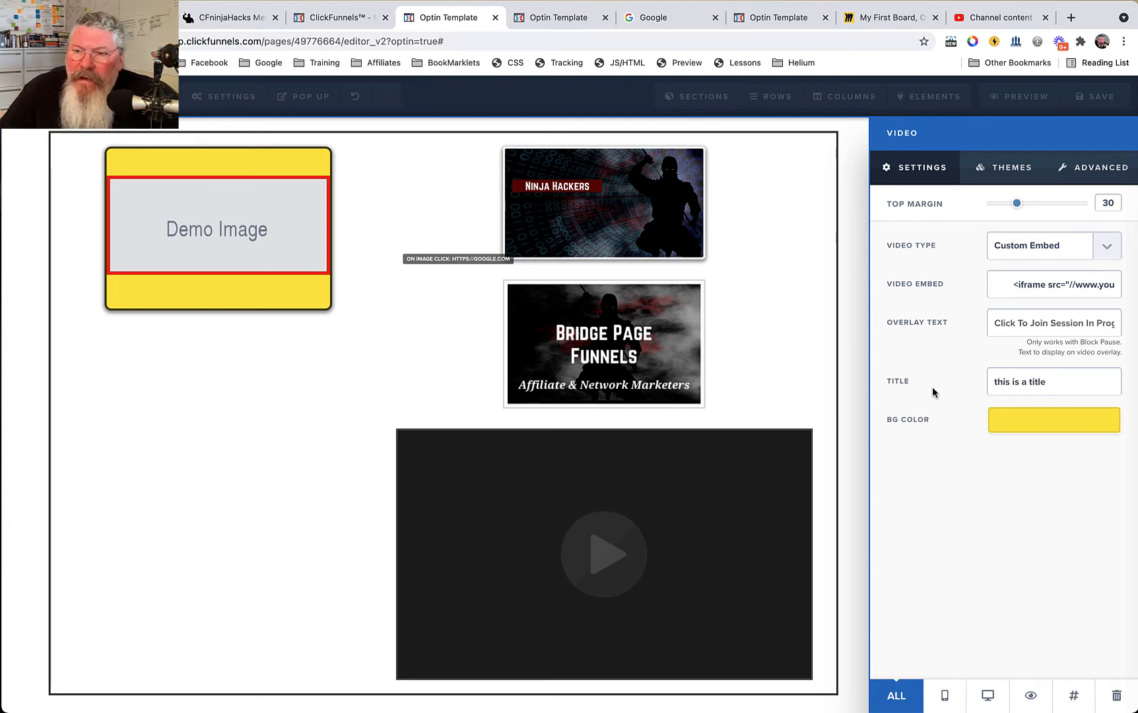
Set the video type to YouTube and enter the URL of the channel's "ClickFunnels to Zapier Integration" video as its YouTube URL.
left_click(1028, 252)
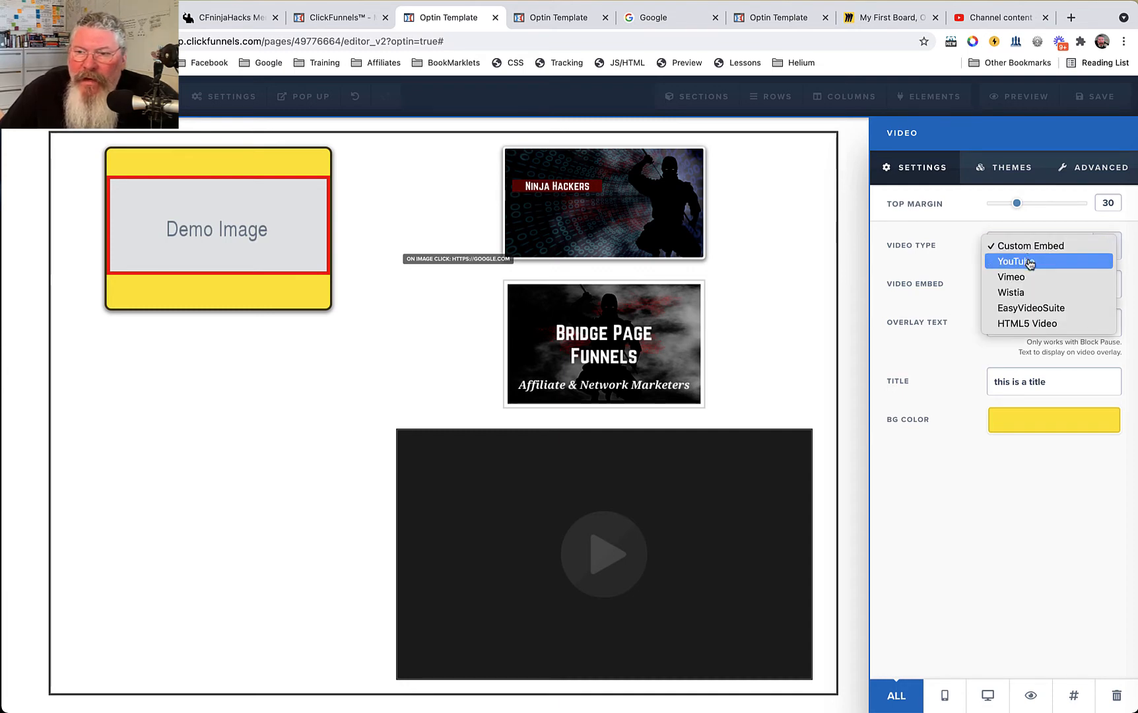
left_click(1030, 263)
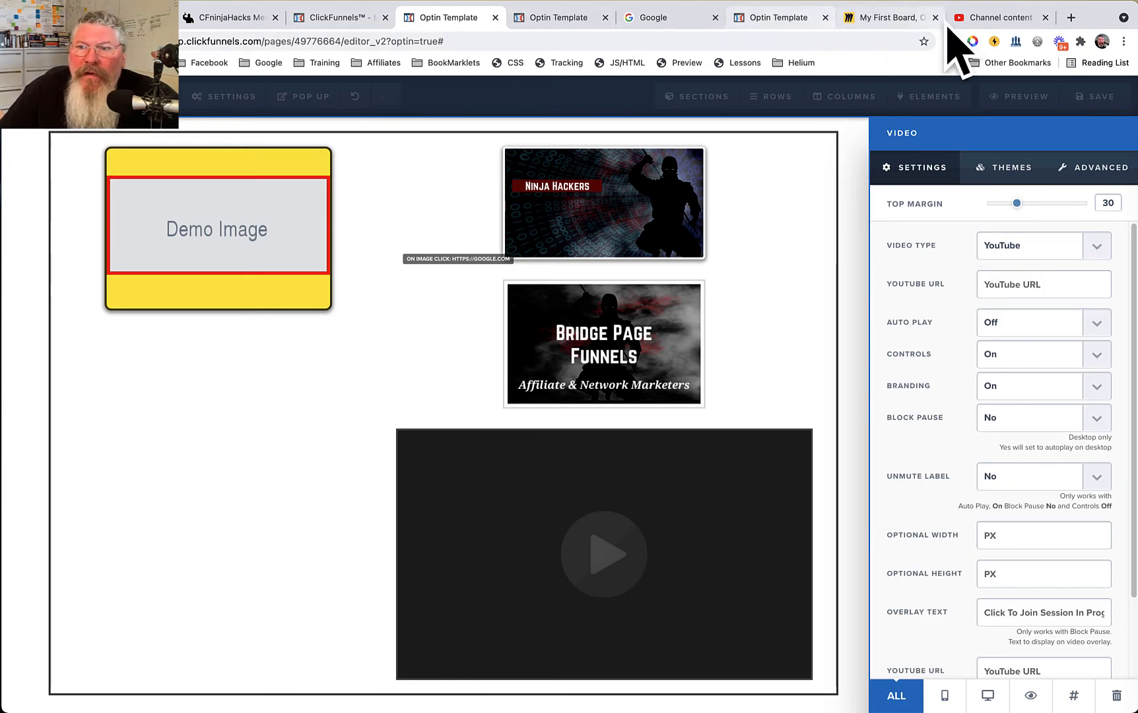
left_click(974, 19)
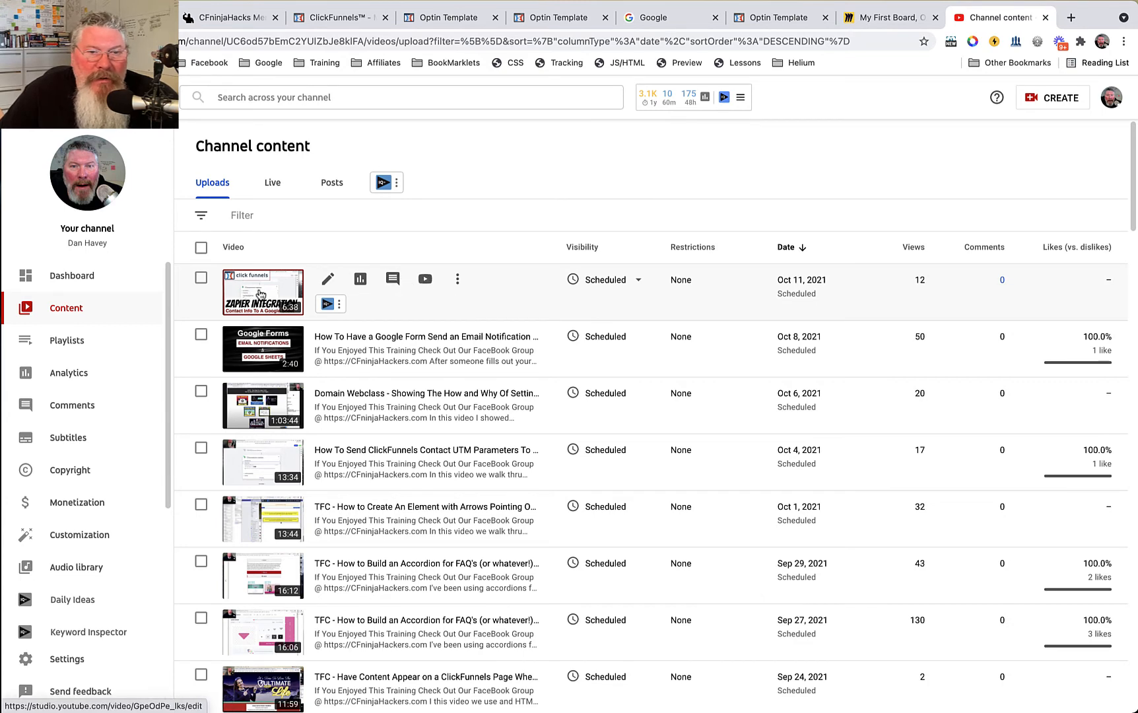
left_click(424, 279)
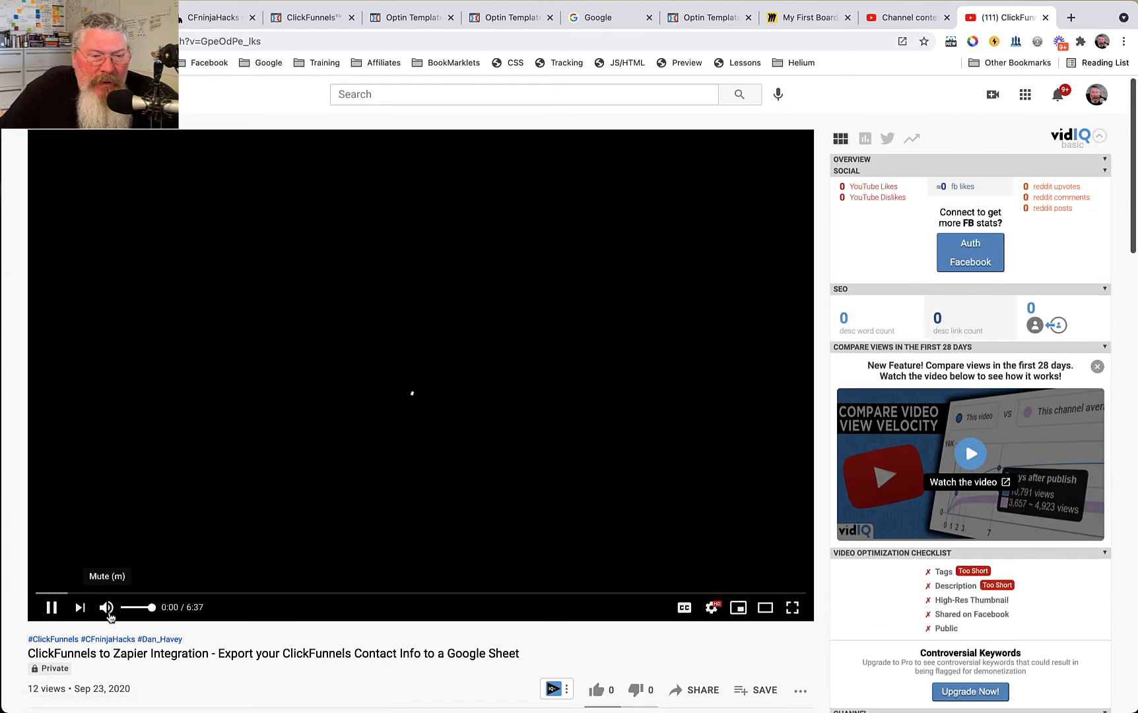
left_click(107, 607)
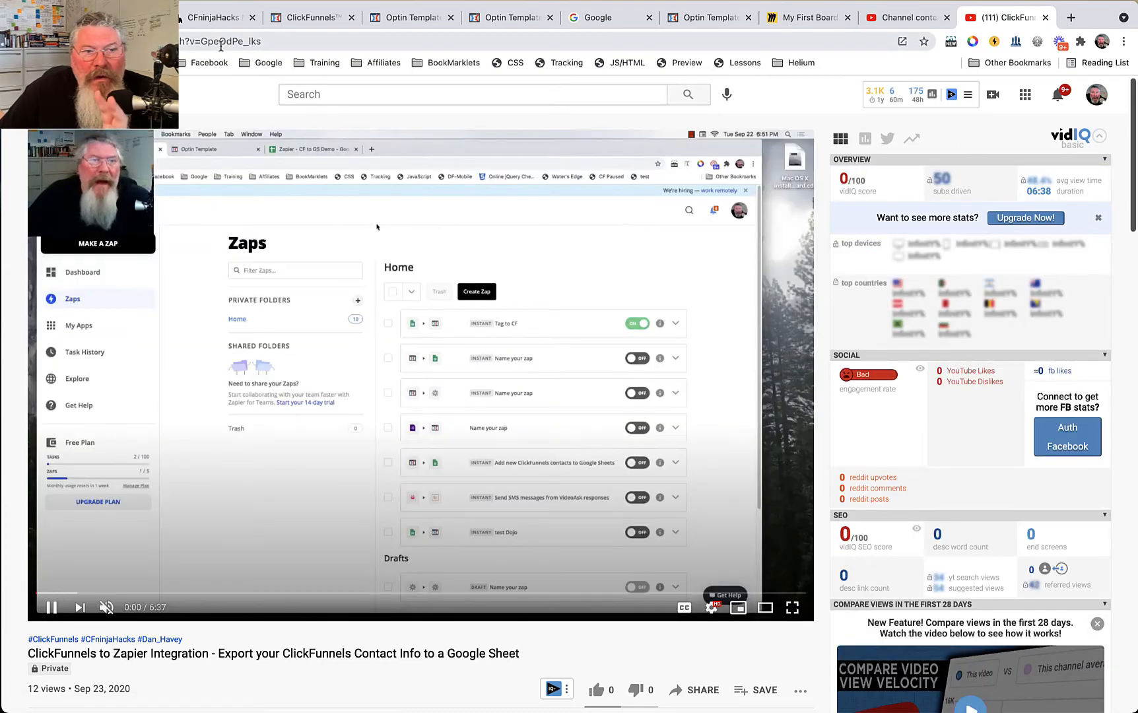
left_click(210, 44)
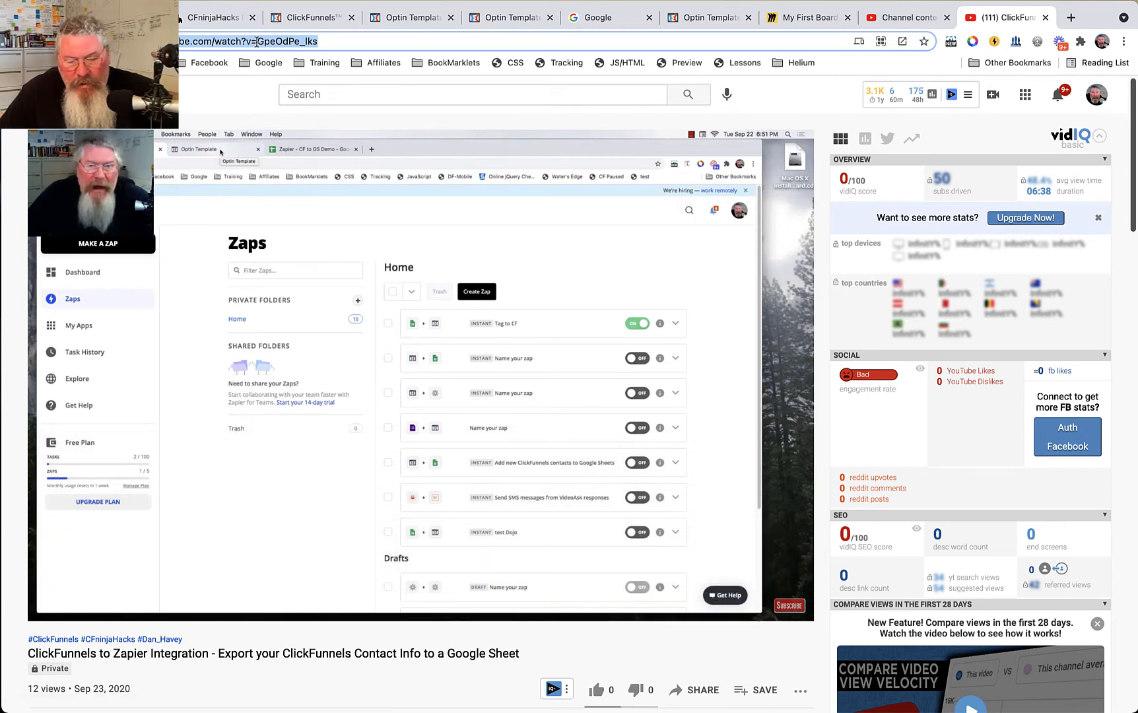
left_click(394, 17)
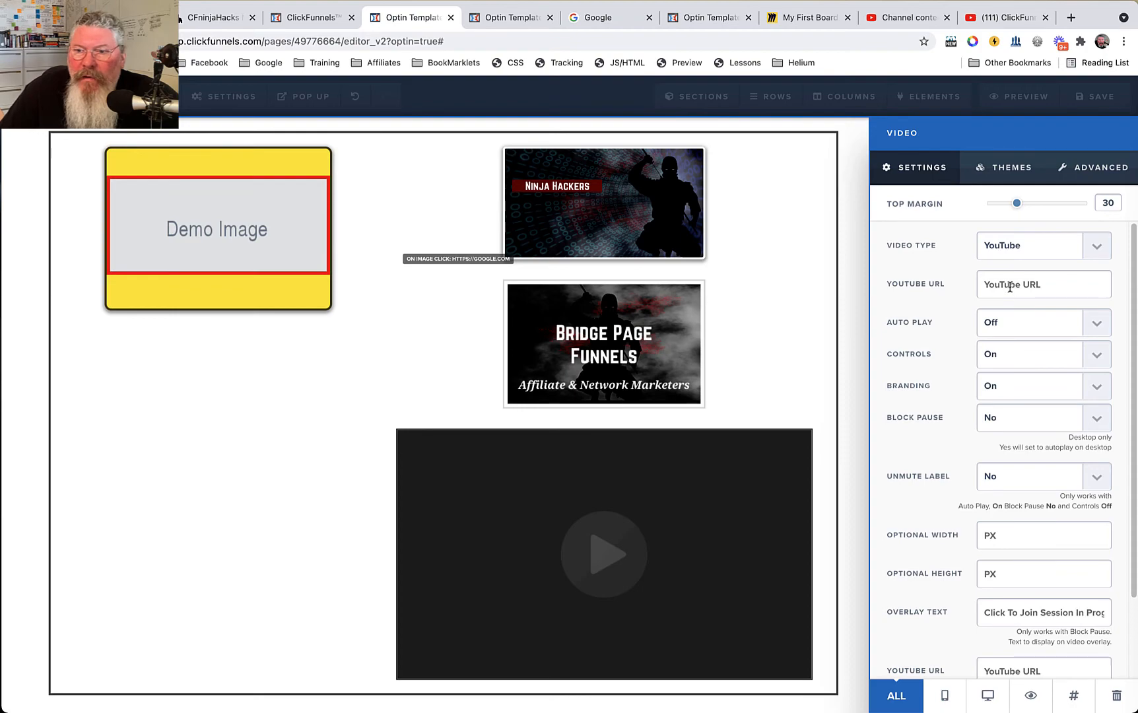
key("super+v")
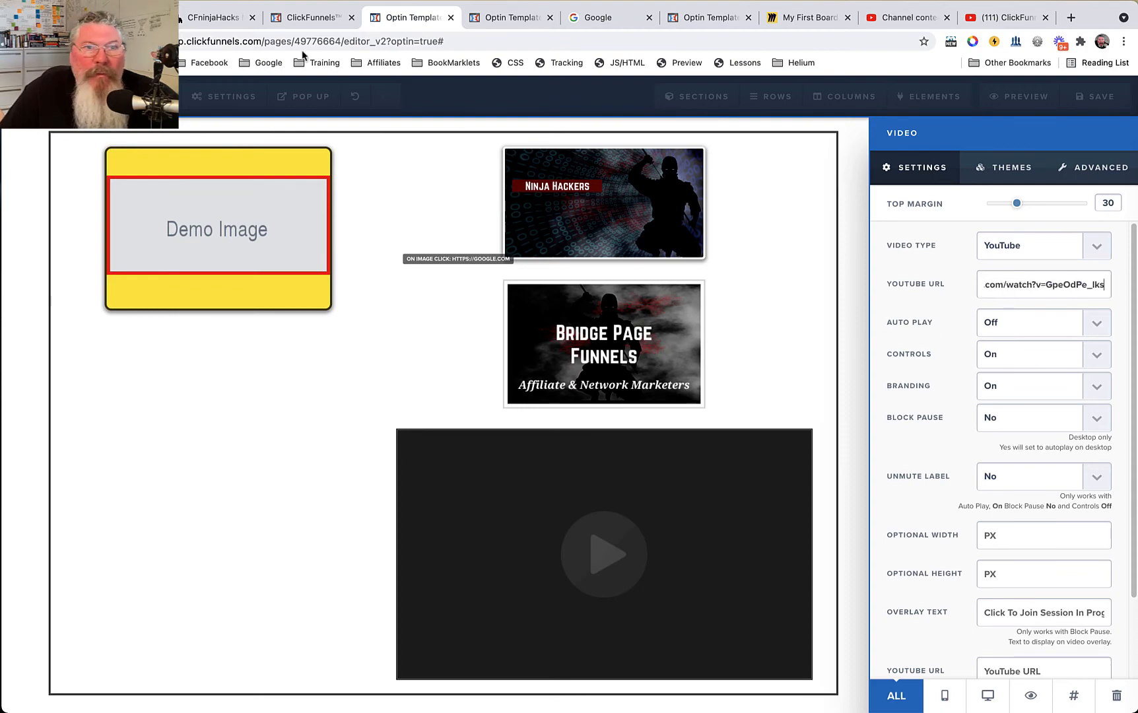
Open the lesson "Setting the Proper URL for a YouTube Video in ClickFunnels" in the members content and locate it under Page Editor.
left_click(211, 18)
scroll(337, 406, "down", 10)
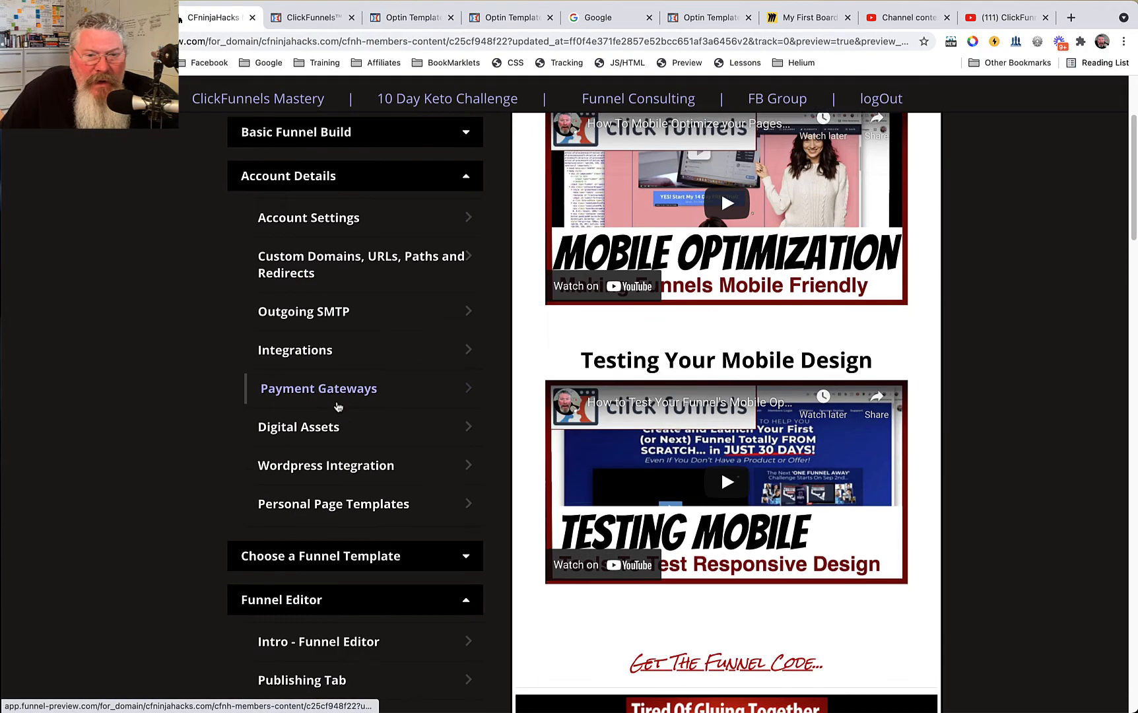
scroll(338, 406, "down", 2)
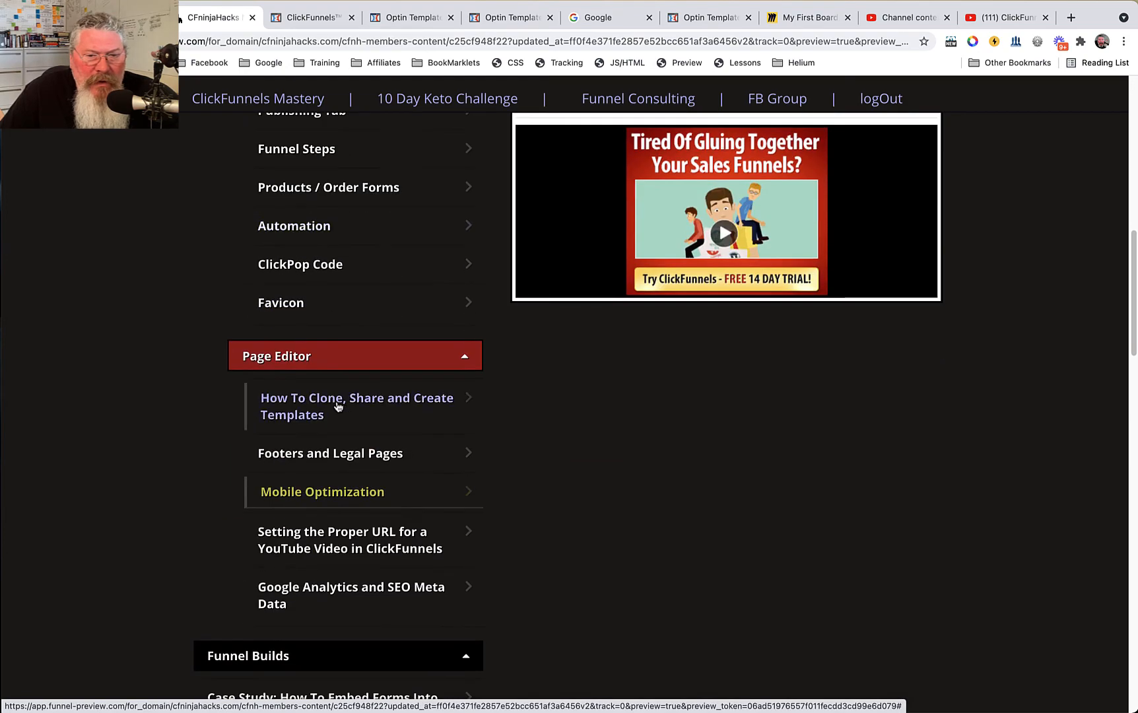
left_click(398, 546)
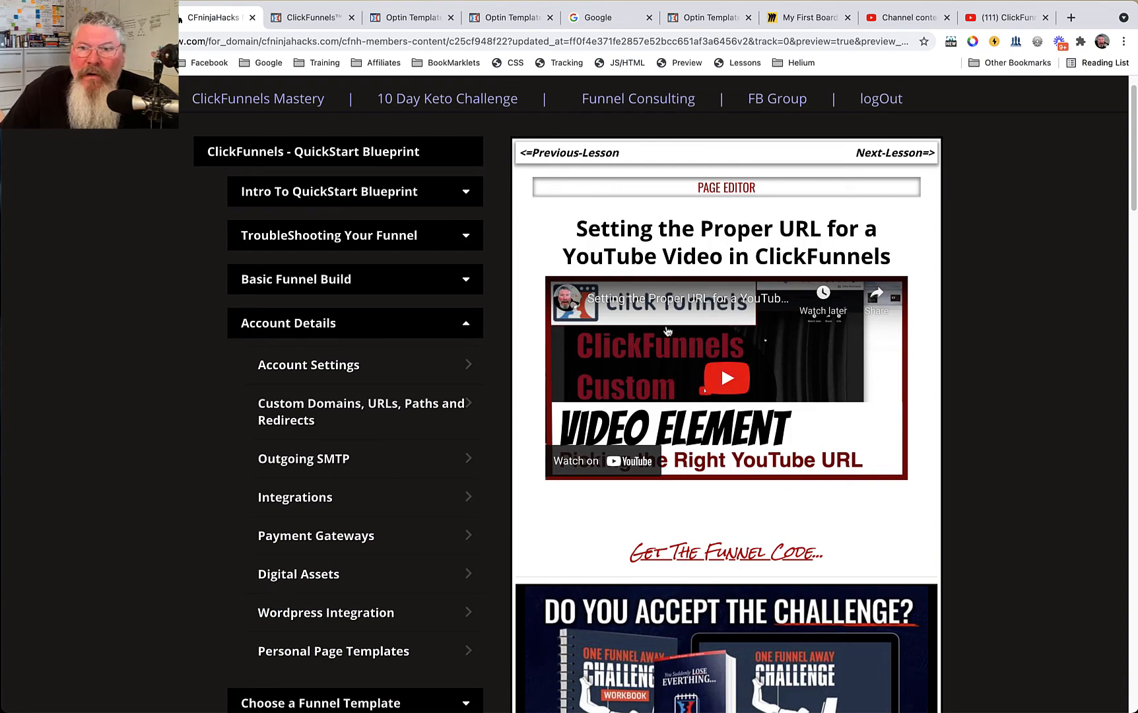
scroll(495, 380, "down", 8)
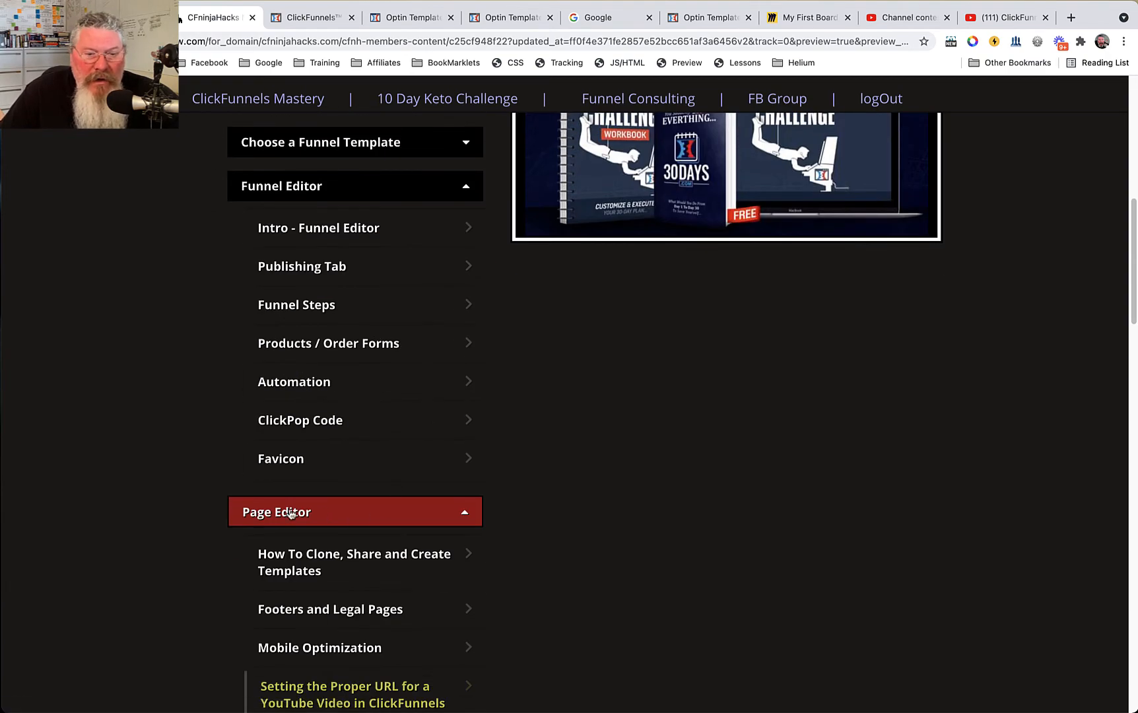
Return to the page editor and set the video's optional width to 500 px.
scroll(402, 469, "up", 8)
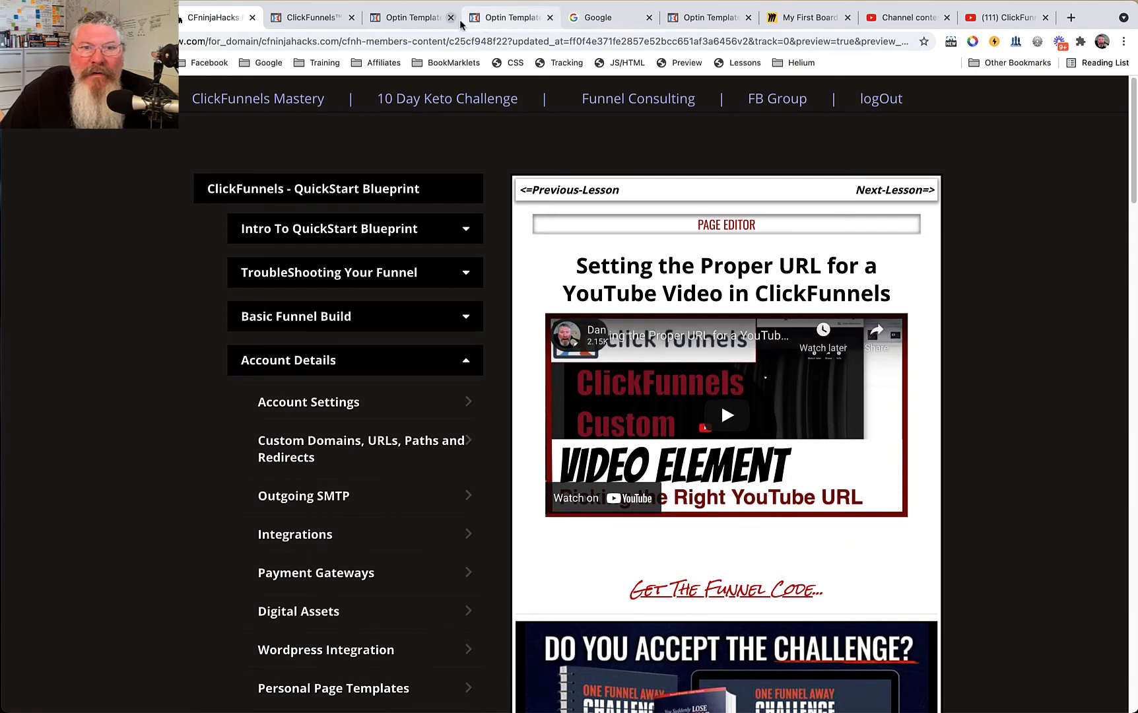
left_click(416, 18)
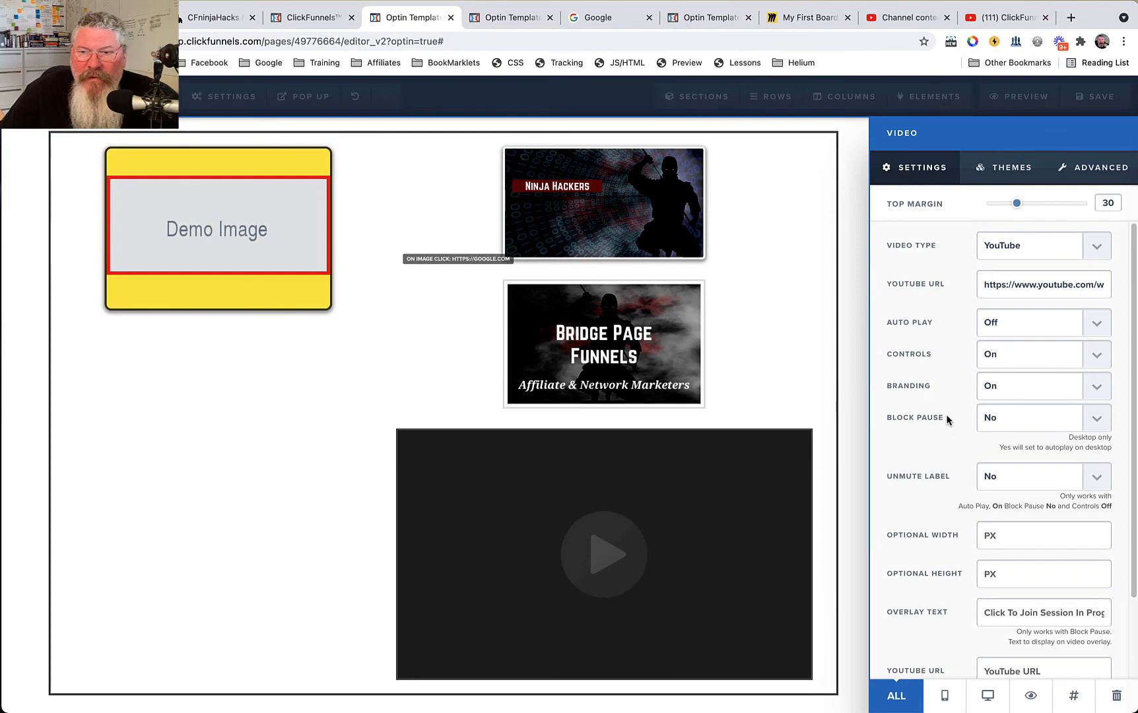
scroll(947, 420, "down", 3)
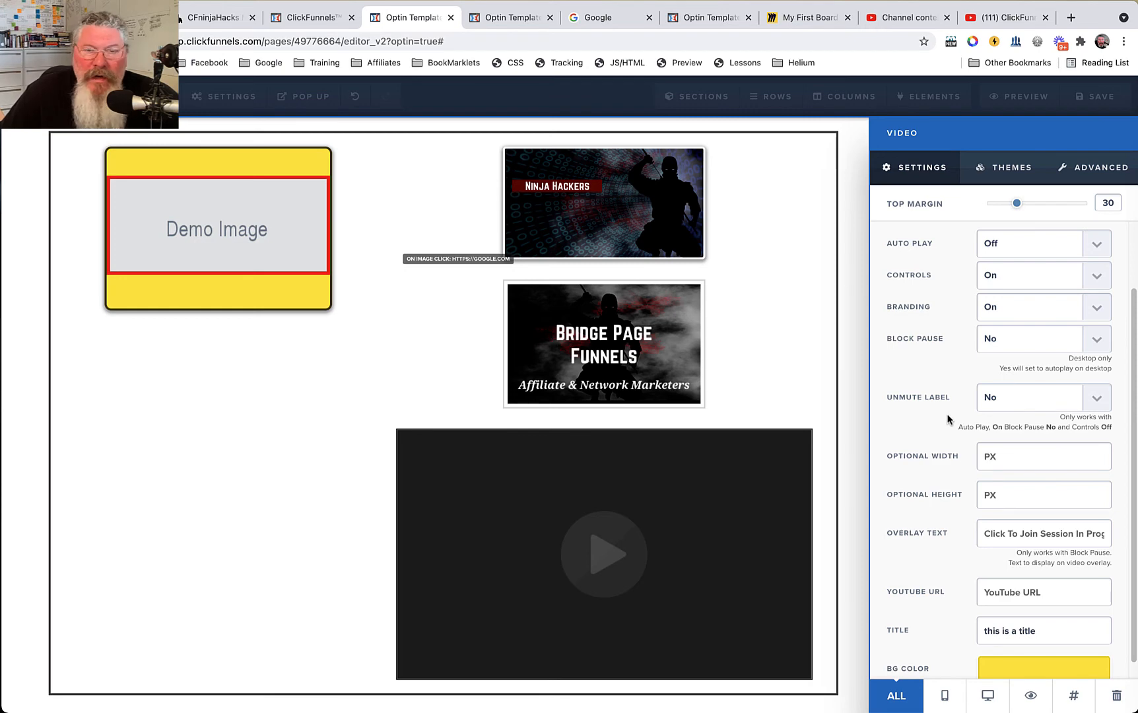
left_click(1014, 456)
type("500")
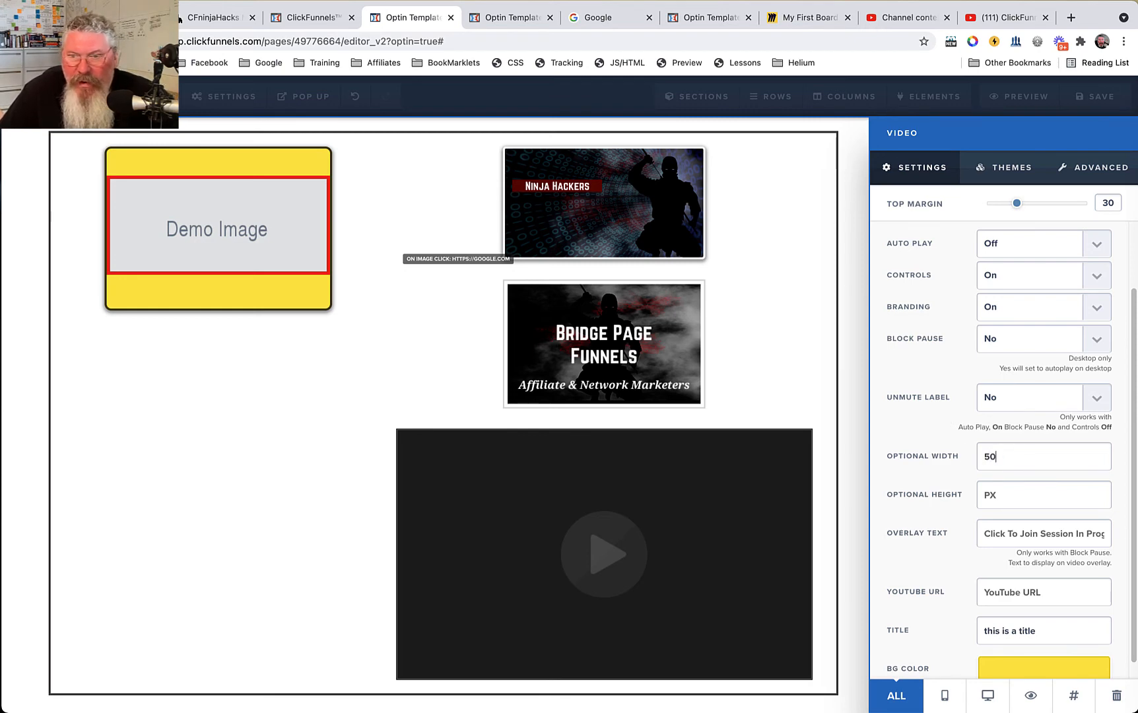
left_click(1014, 489)
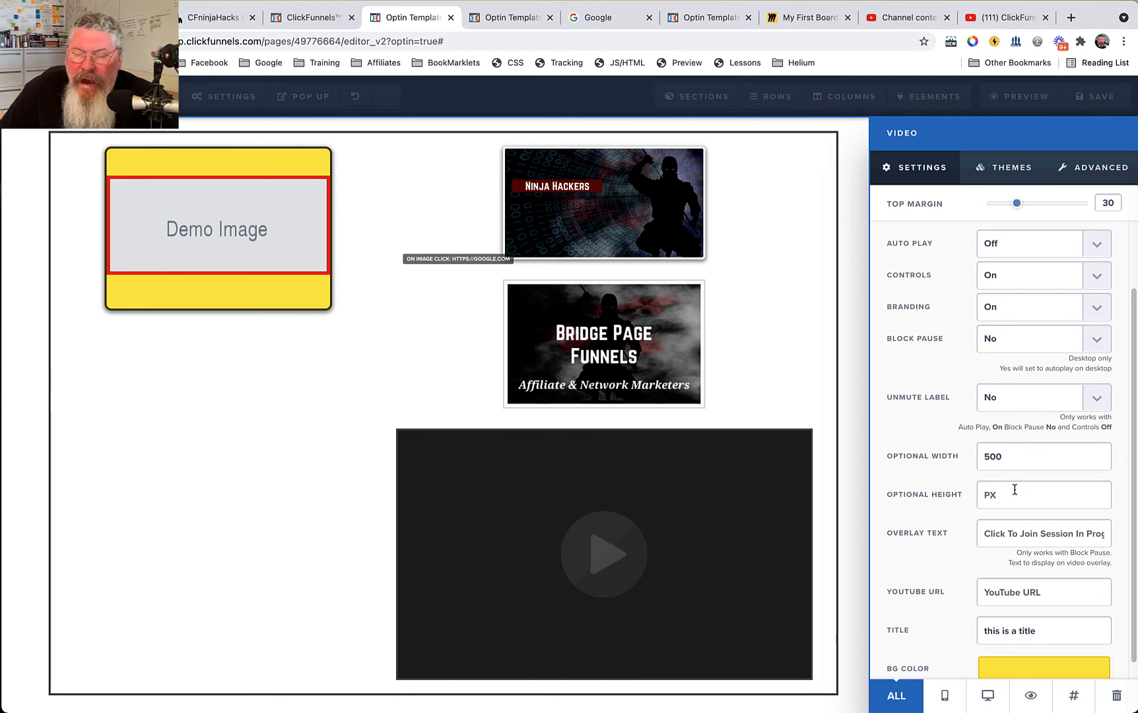
scroll(909, 470, "down", 1)
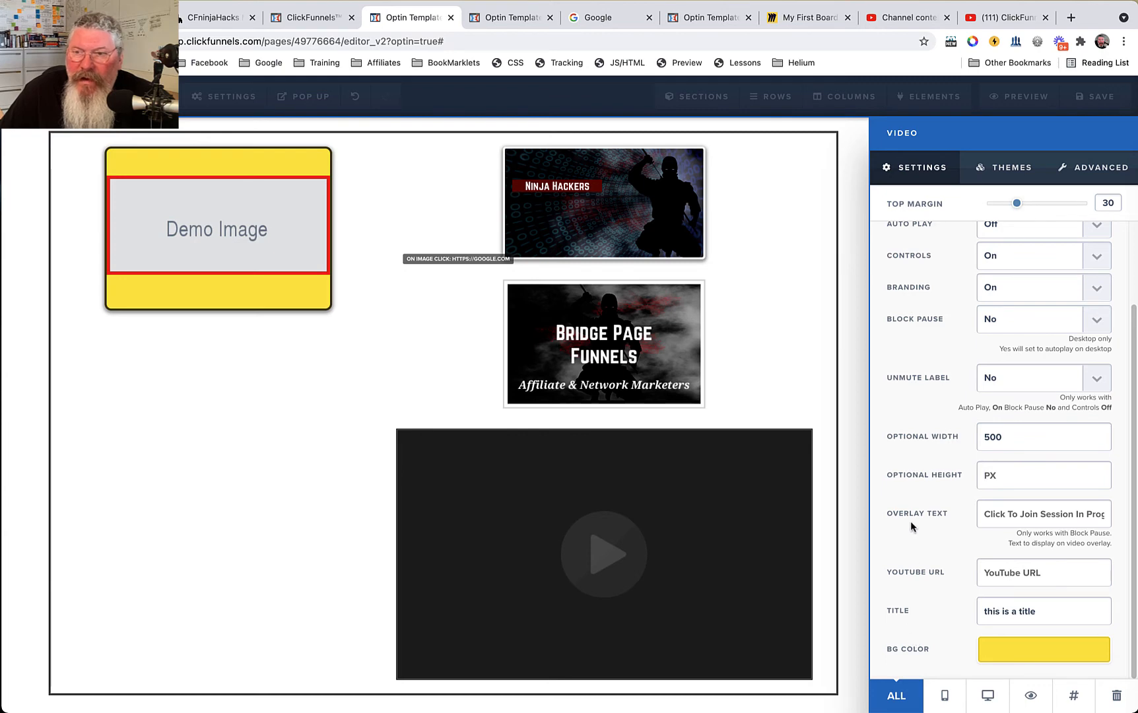
scroll(912, 519, "up", 3)
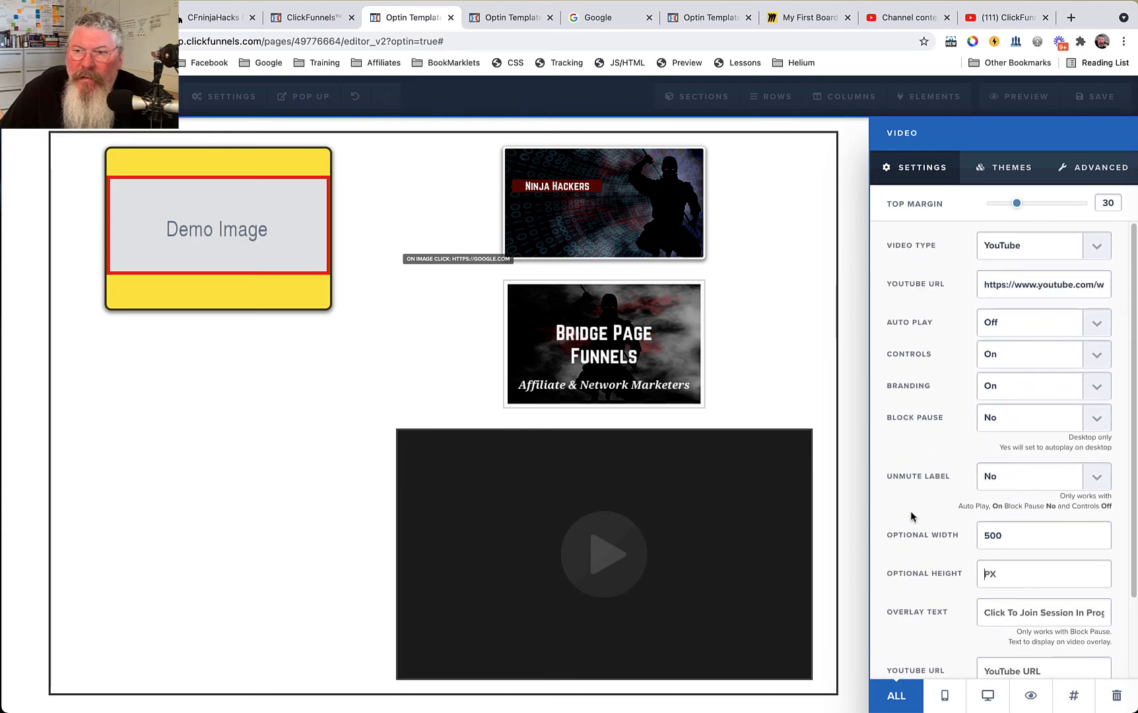
Apply the blue-framed theme to the video and set its top margin to 35.
left_click(1005, 171)
left_click(990, 450)
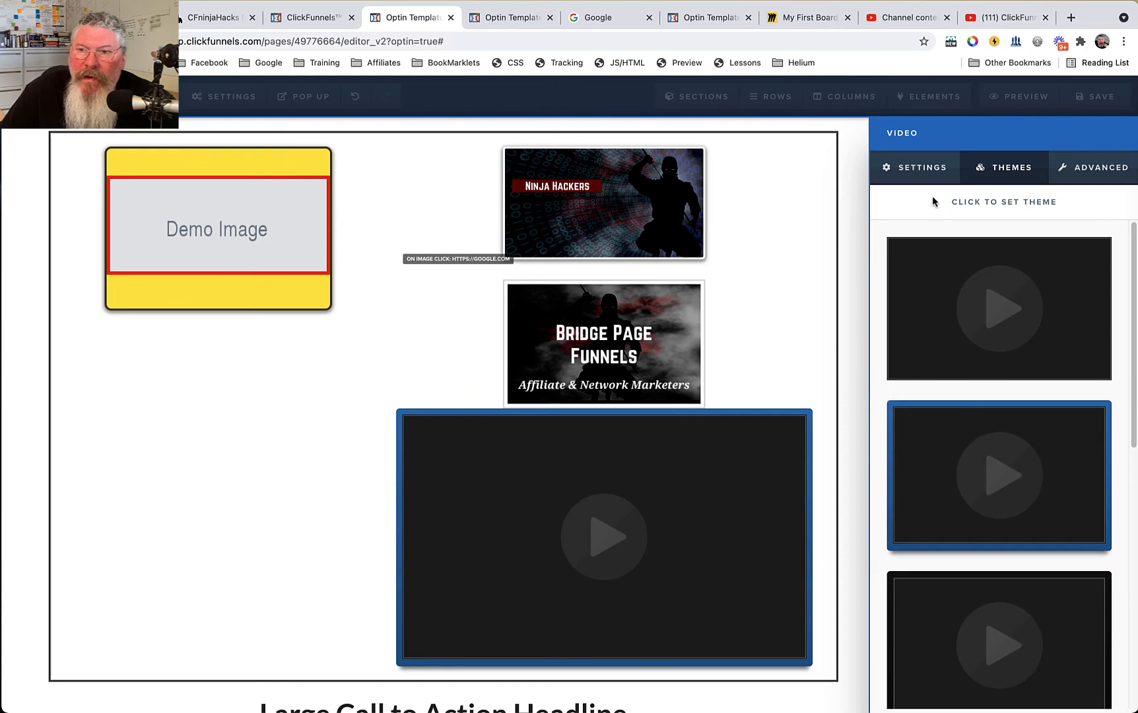
left_click(924, 169)
left_click_drag(984, 205, 1021, 203)
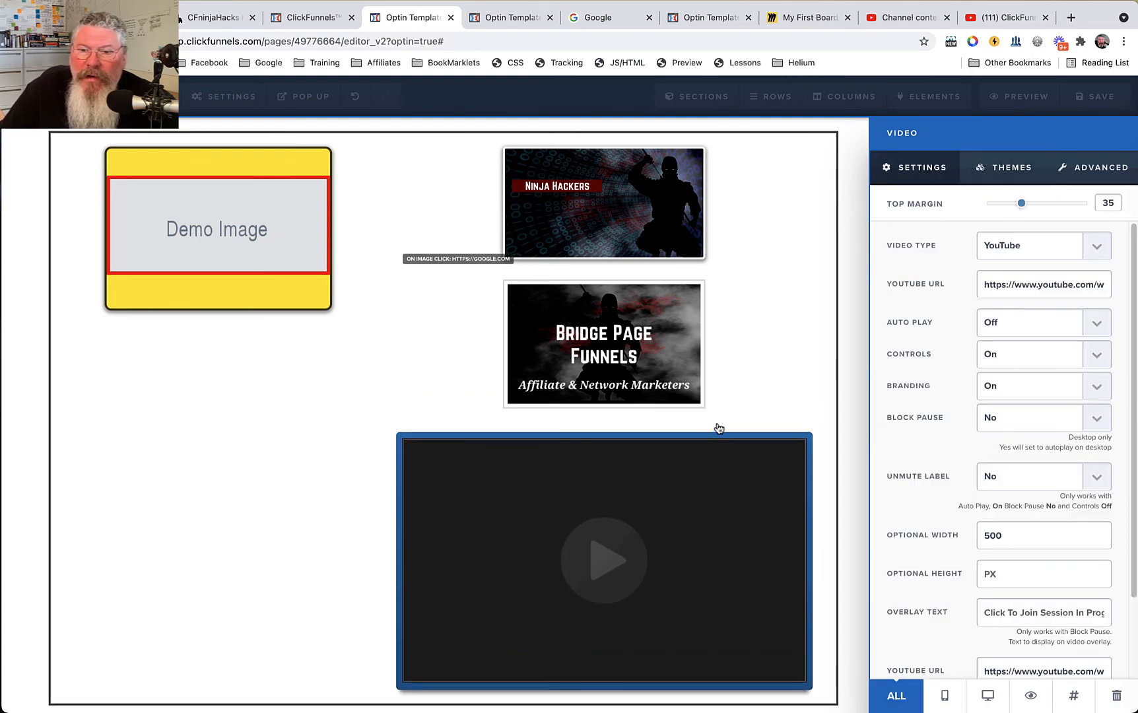
Set the video's width to 3/4 Width in its advanced styles.
left_click(1099, 171)
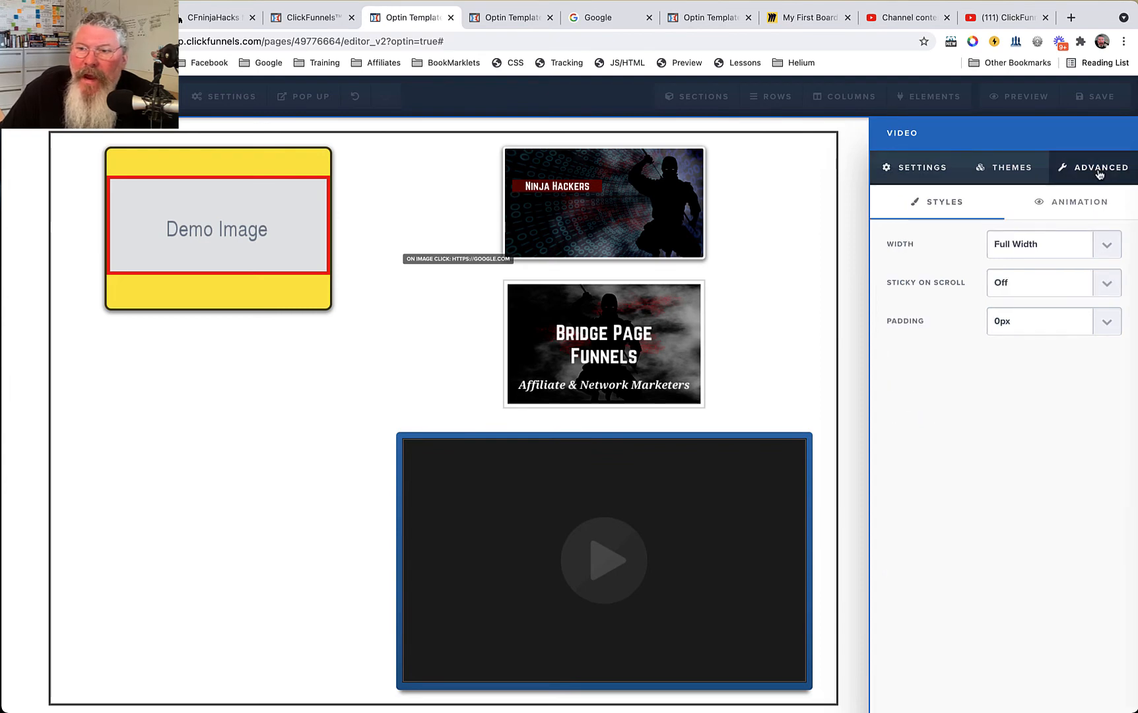
left_click(1054, 241)
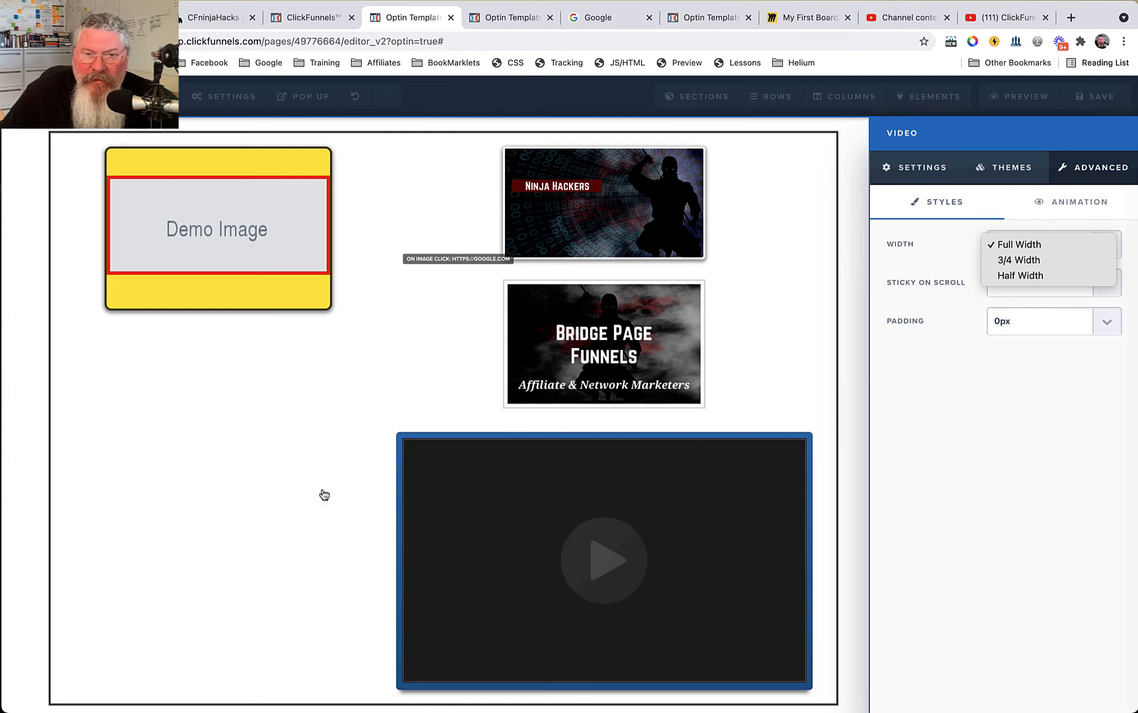
left_click(1025, 261)
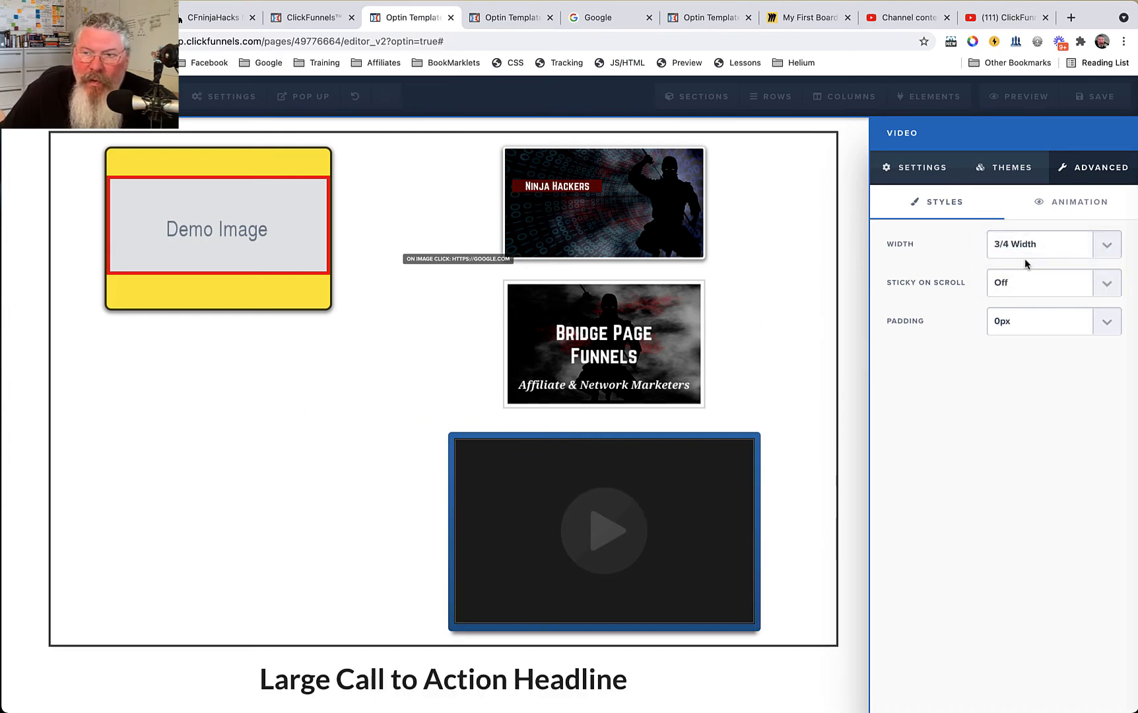
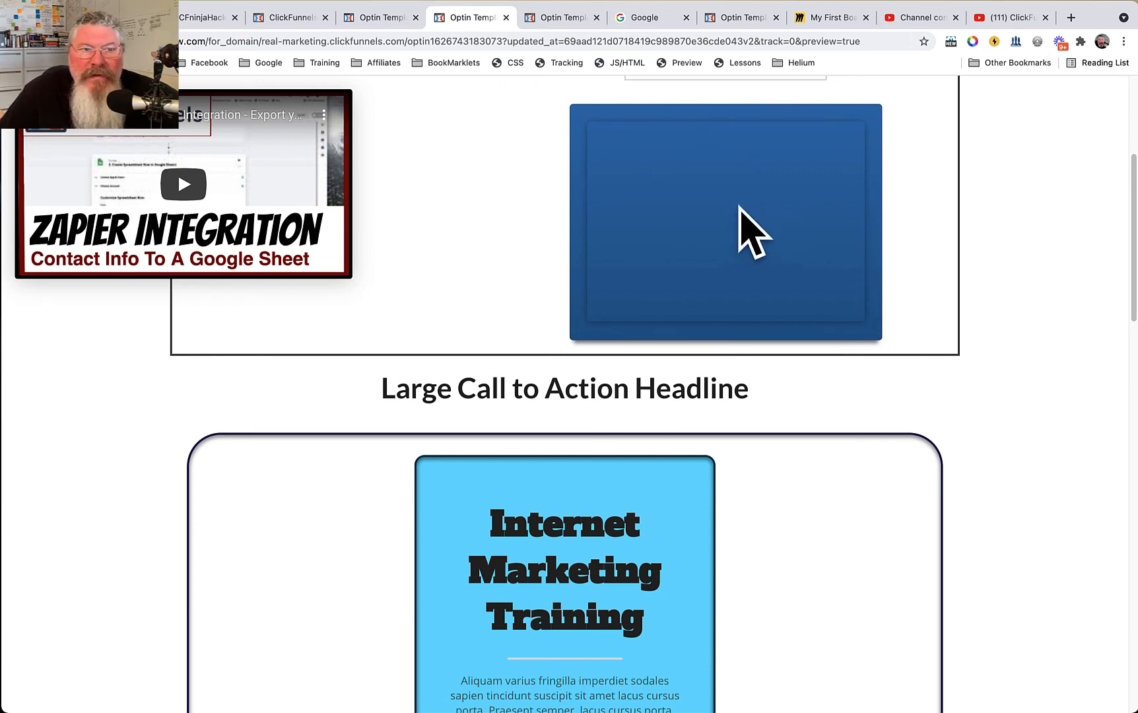
Back in the page editor, apply the plain dark theme without a colored frame to the video and set its padding to 0px.
left_click(382, 17)
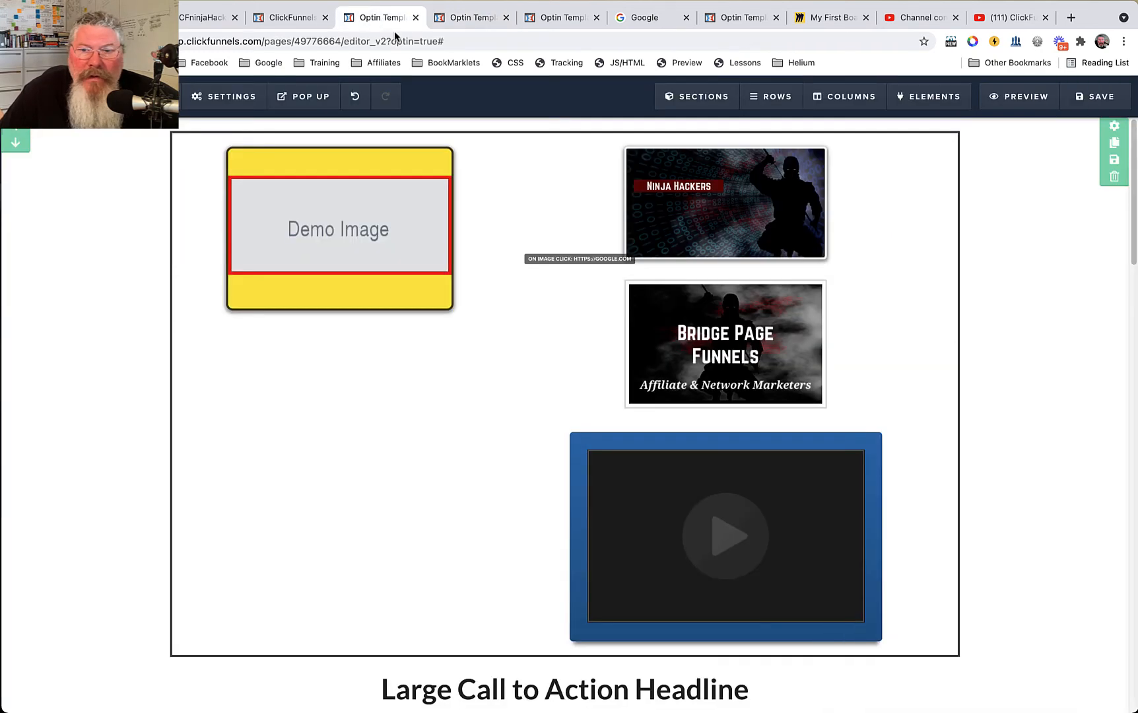
left_click(819, 424)
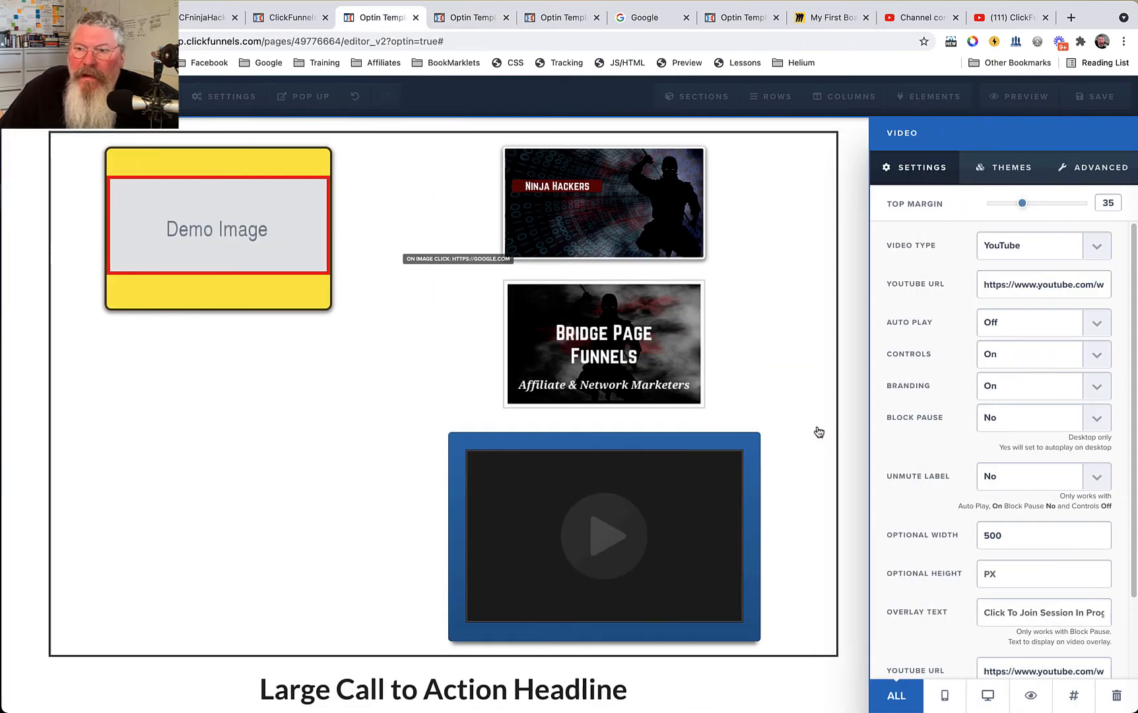
left_click(1009, 167)
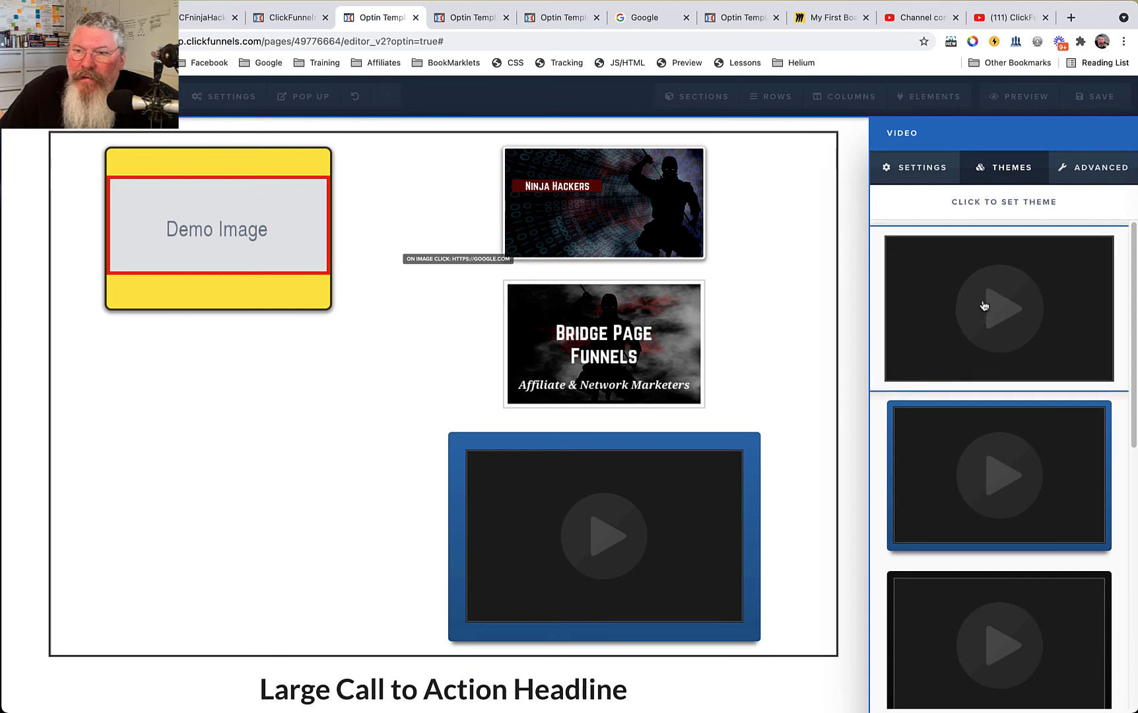
left_click(983, 303)
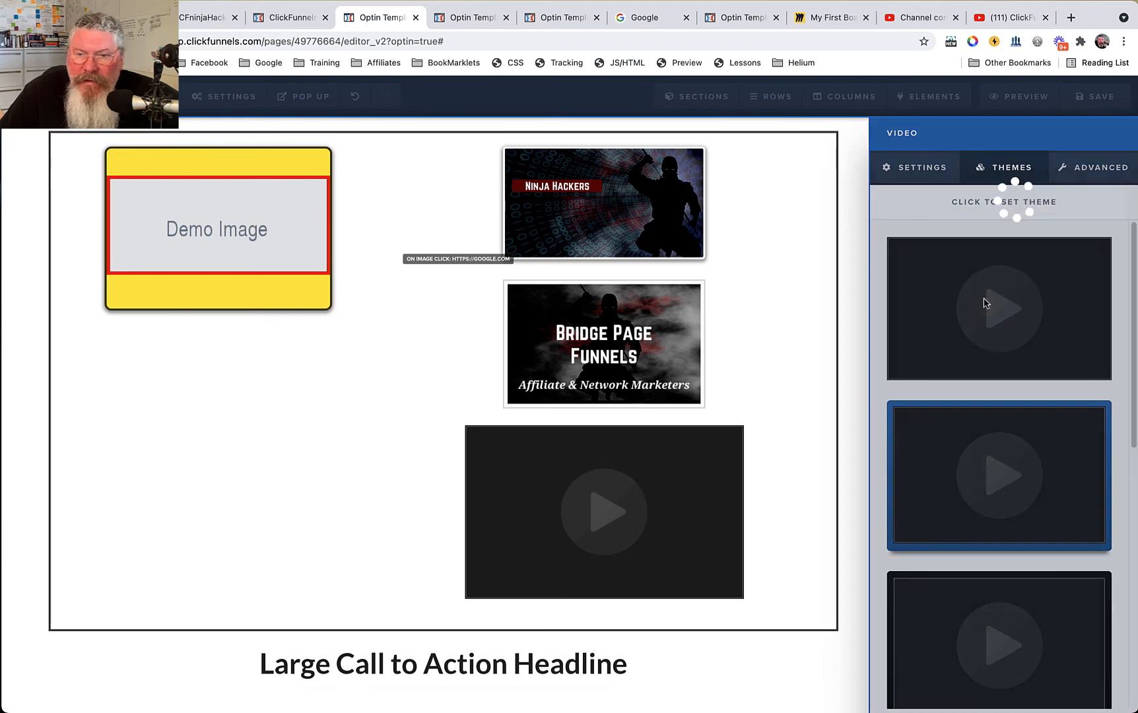
left_click(1087, 170)
left_click(1035, 476)
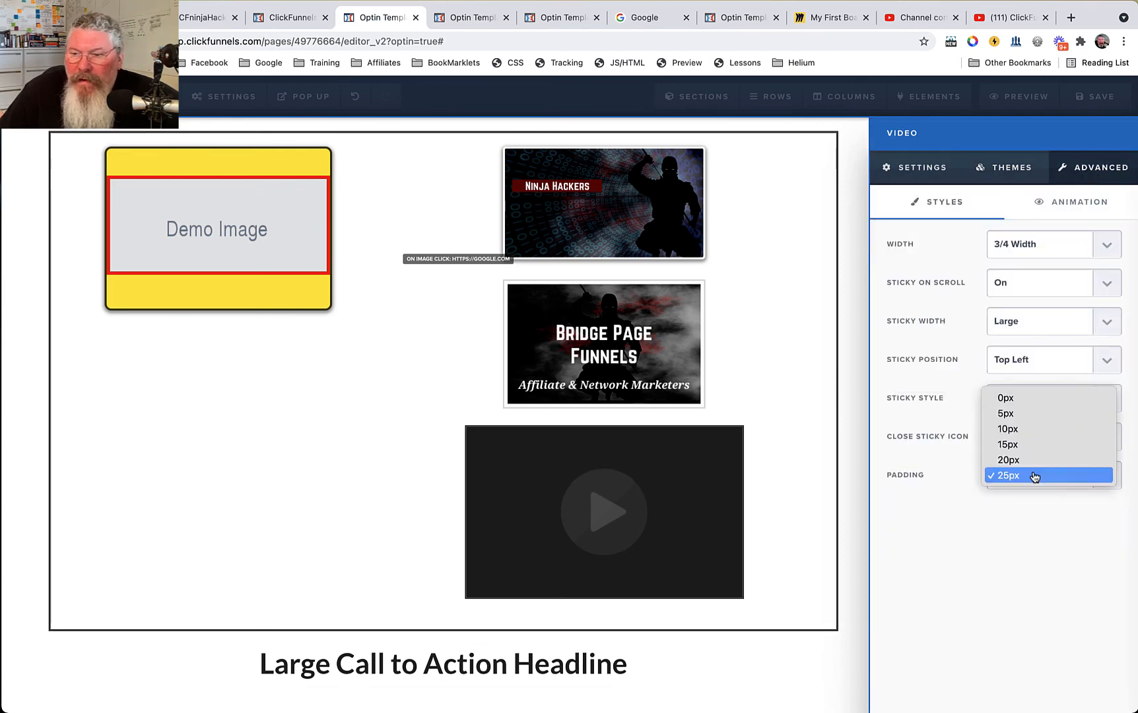
left_click(1025, 400)
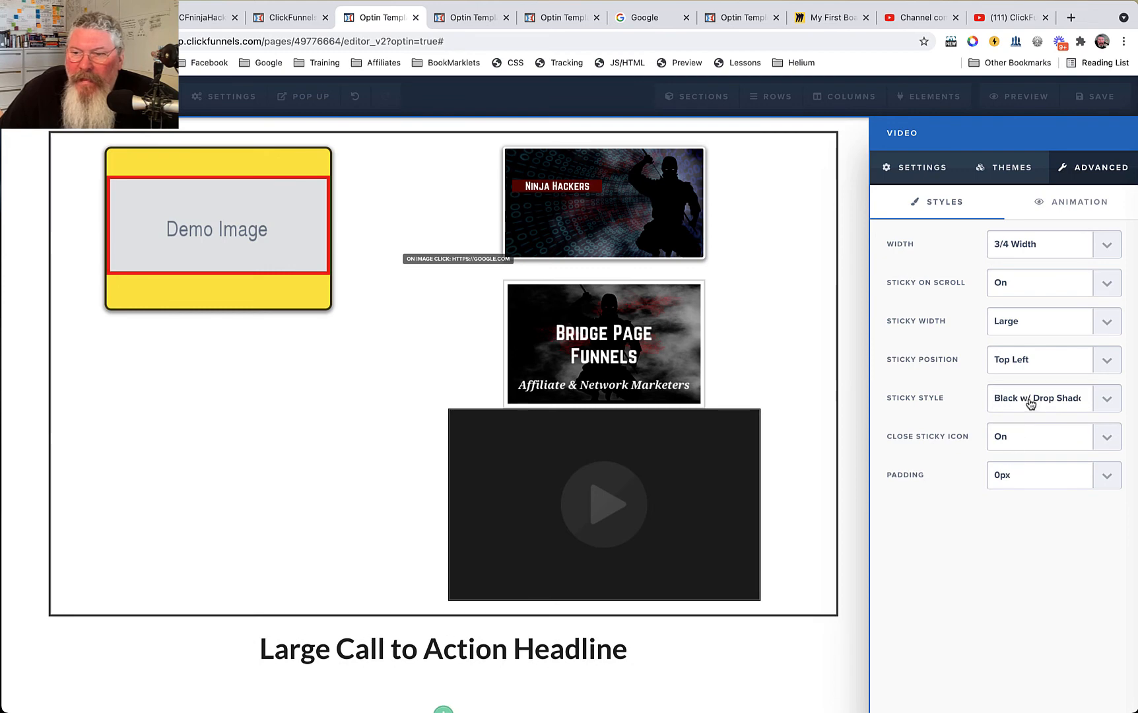
Set the video's sticky style to Dark Transparent Border and save the page.
left_click(1030, 404)
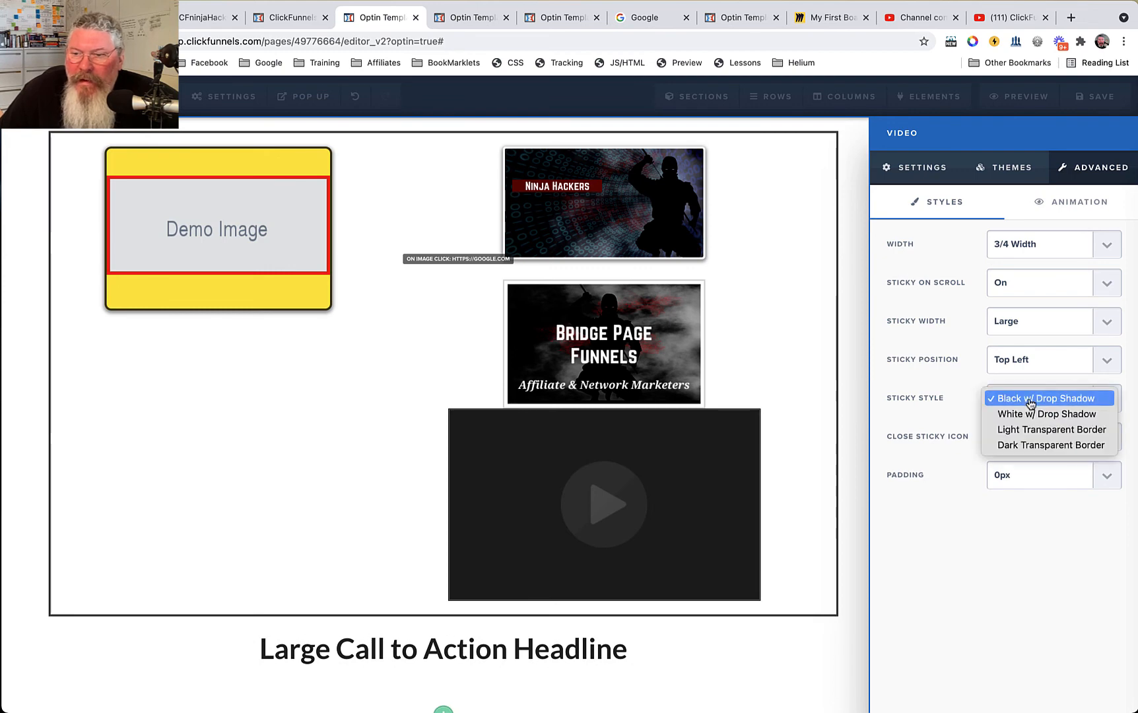
left_click(1037, 446)
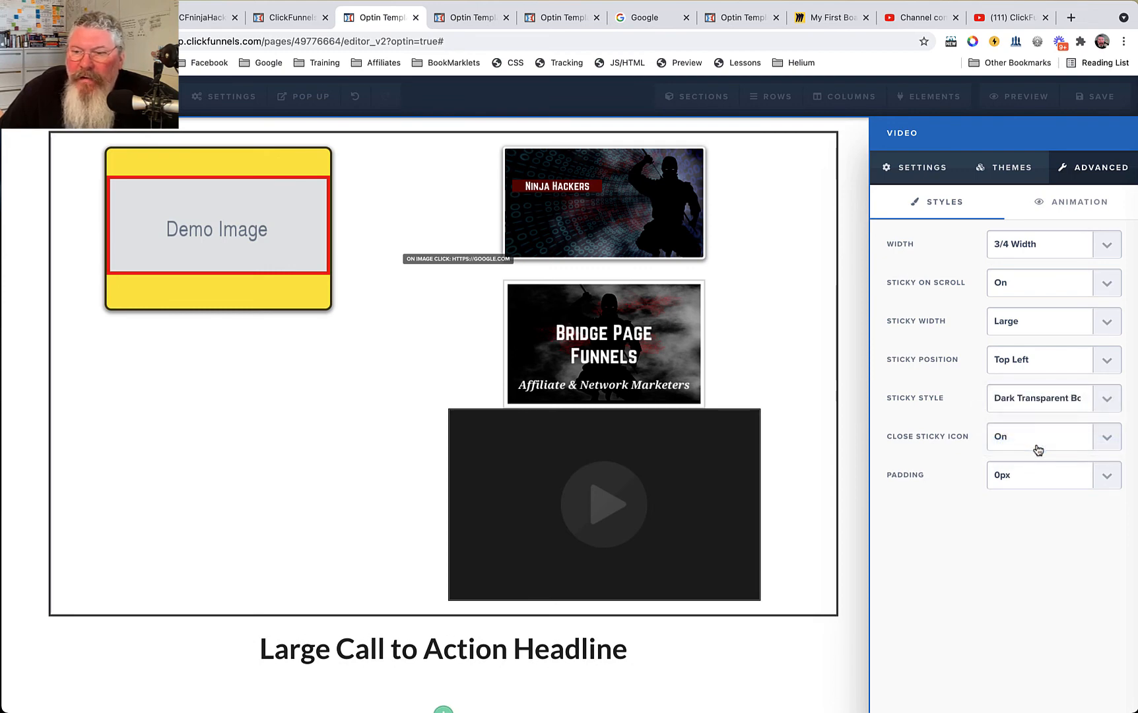
left_click(1094, 97)
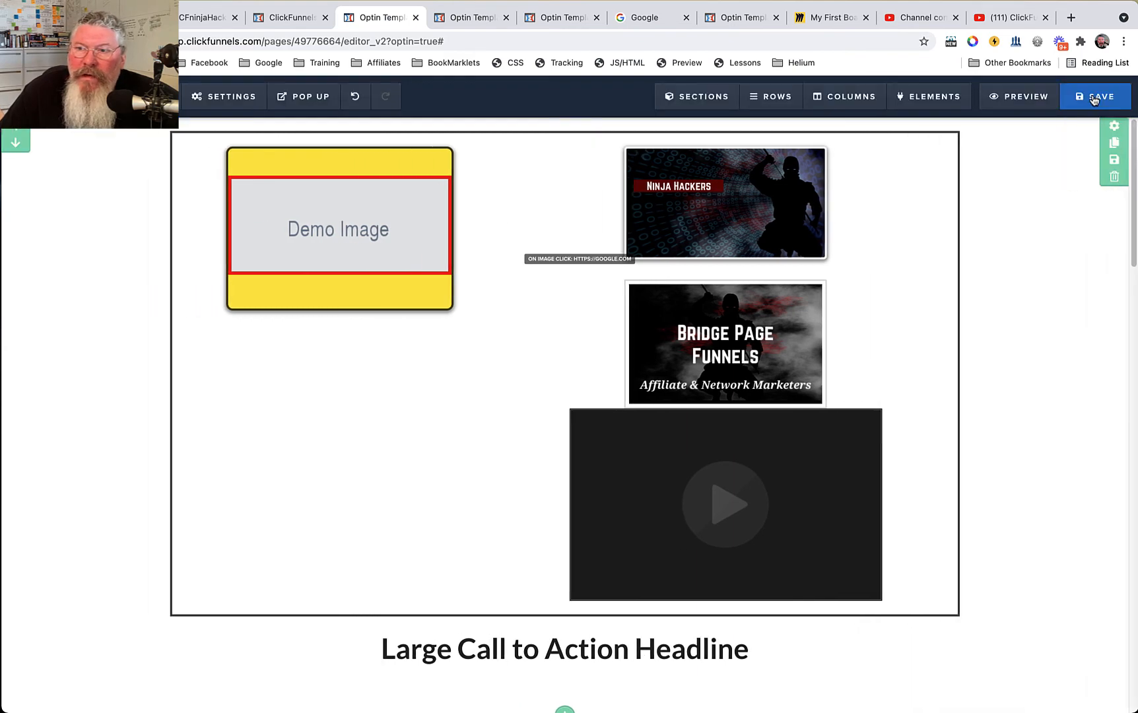
Examine in the page preview how the sticky video and its border behave while scrolling past the video and back.
left_click(470, 17)
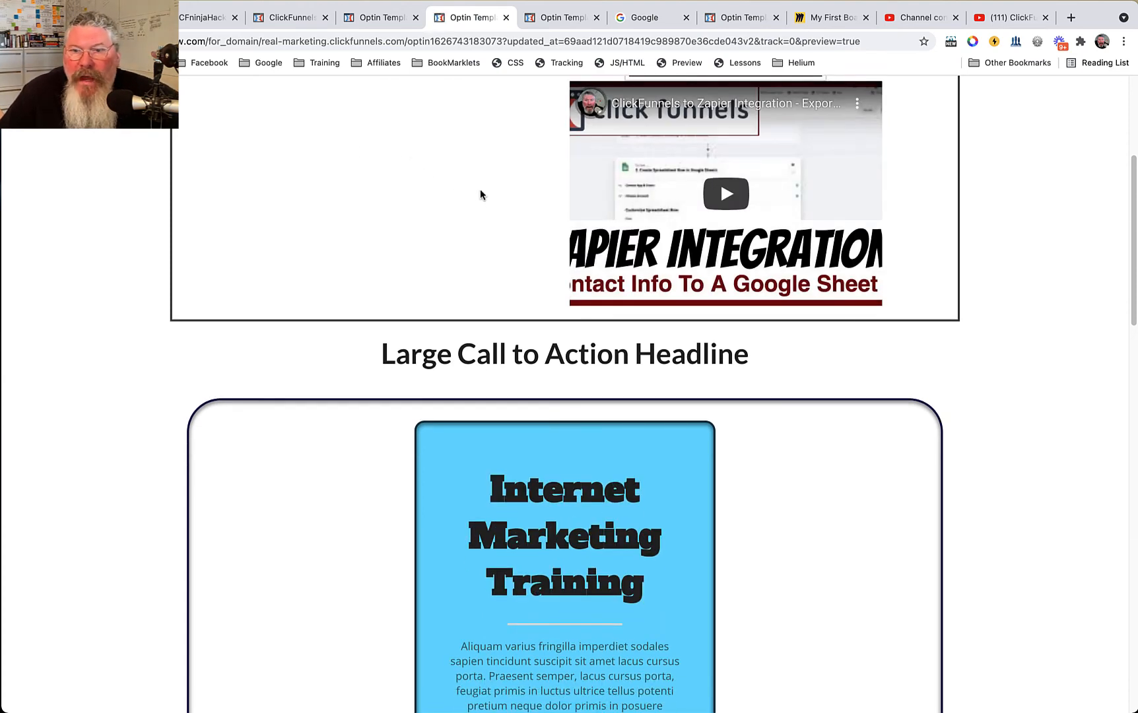
scroll(480, 190, "down", 1)
scroll(480, 192, "down", 2)
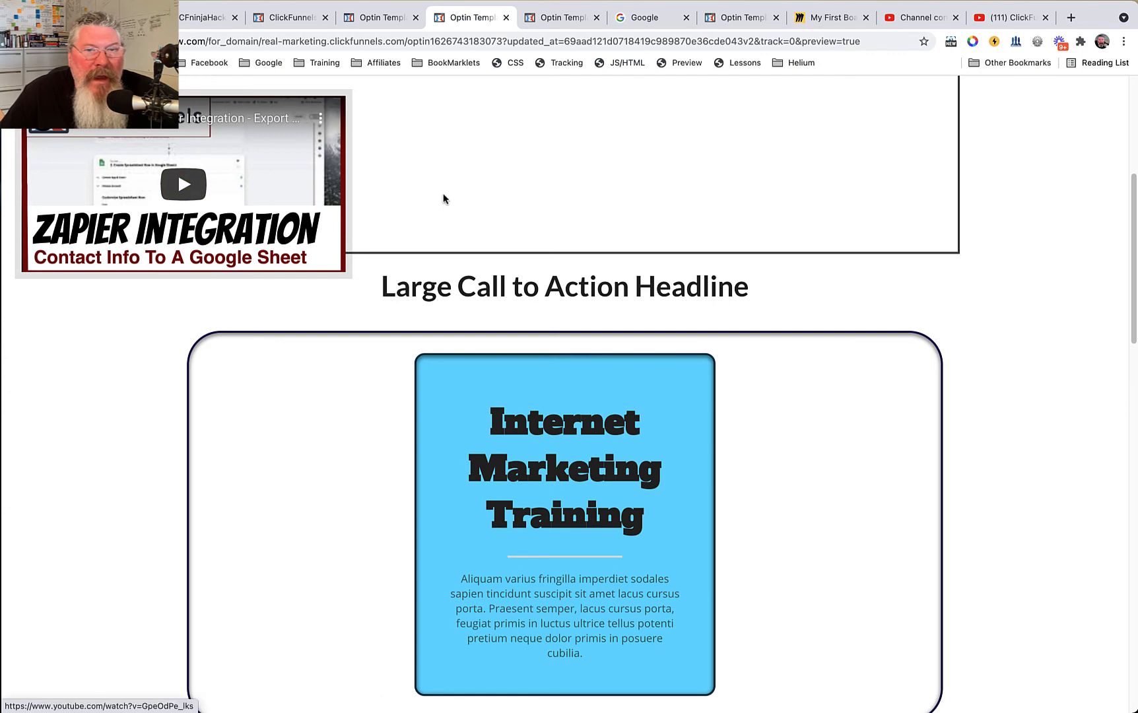
scroll(443, 198, "up", 5)
scroll(443, 198, "down", 5)
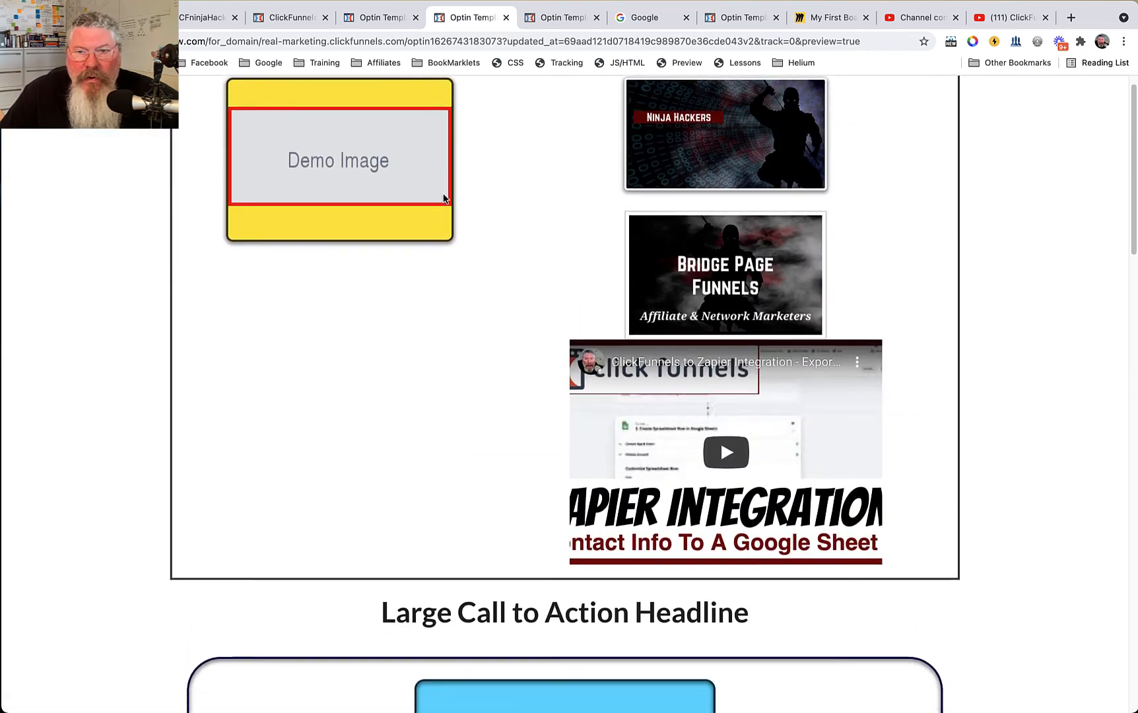
scroll(443, 198, "up", 1)
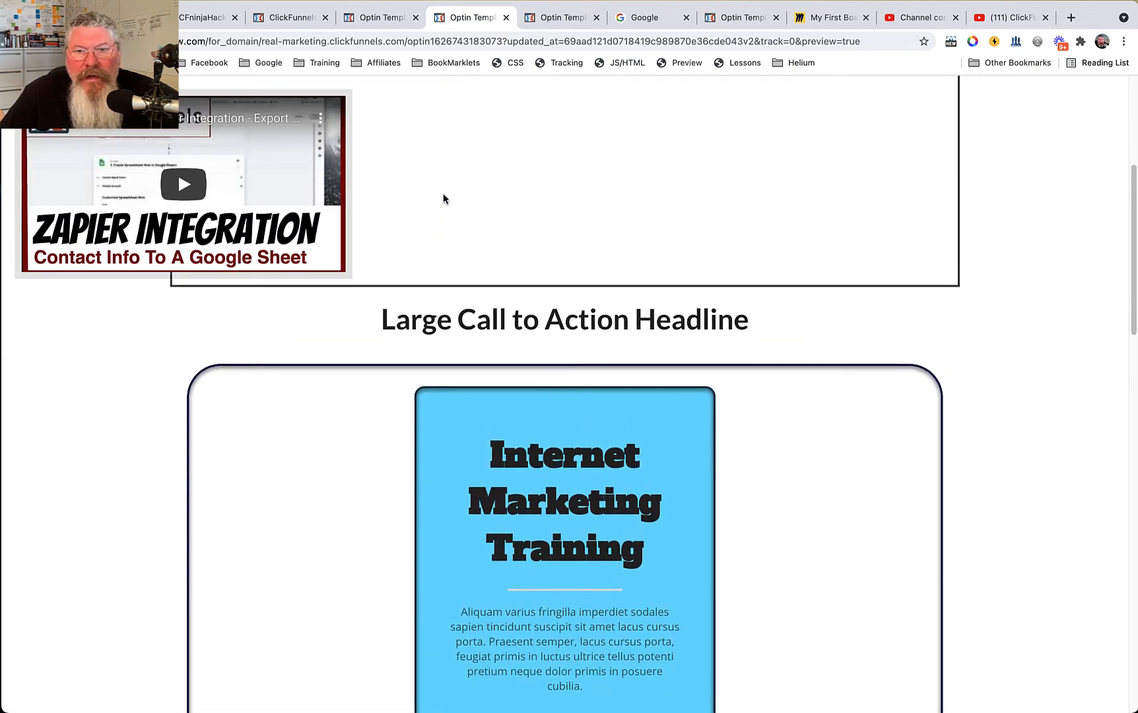
scroll(444, 198, "up", 1)
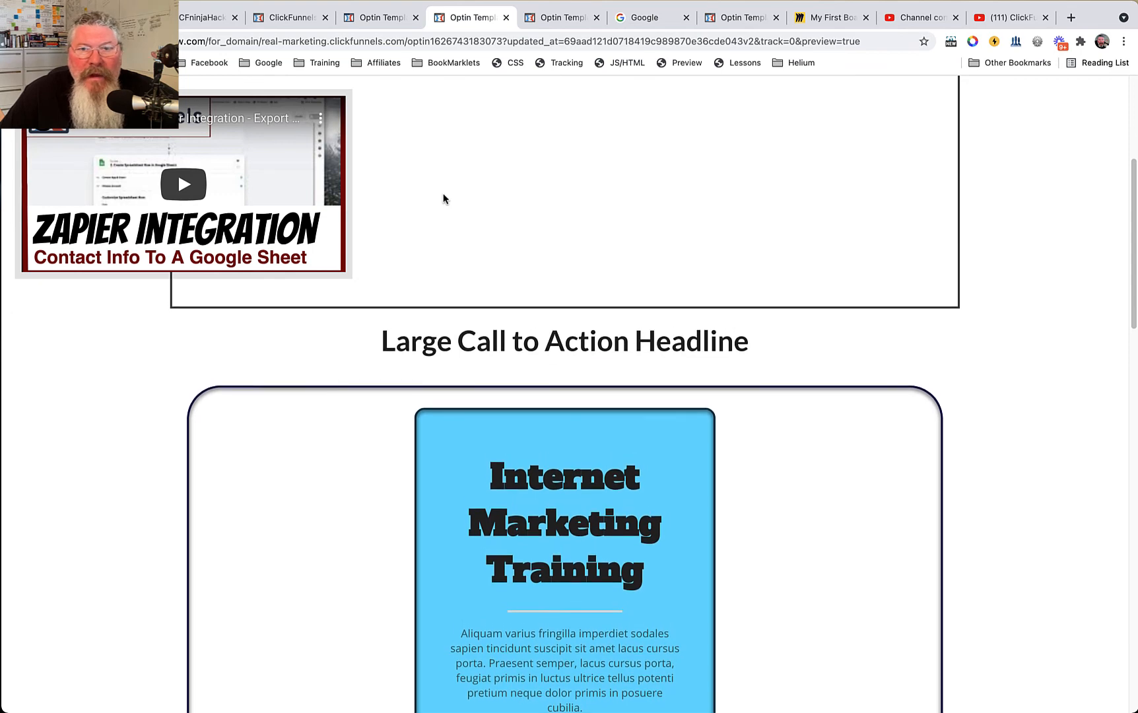
scroll(443, 199, "up", 2)
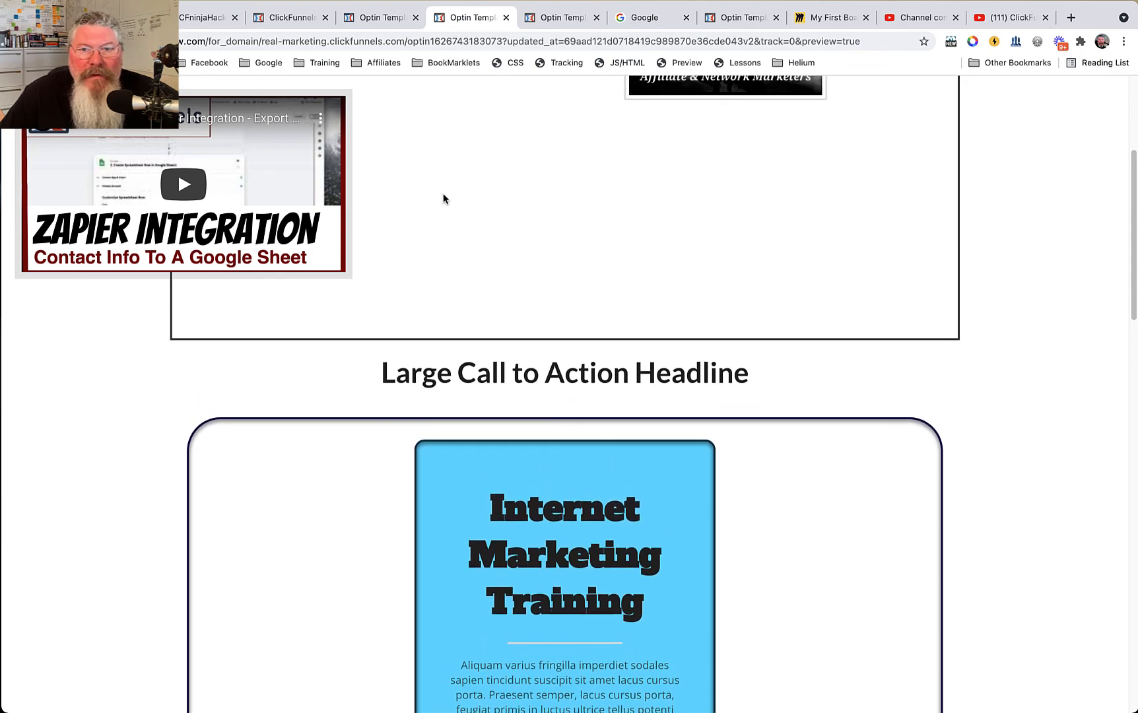
scroll(444, 198, "down", 1)
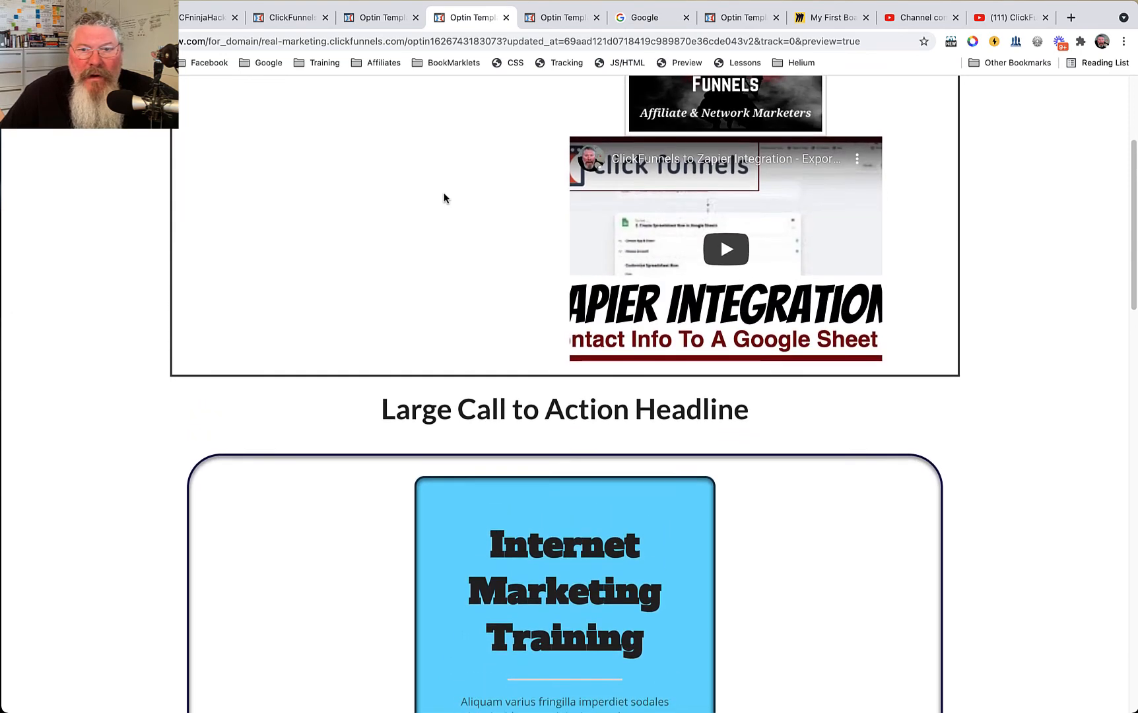
scroll(444, 198, "down", 1)
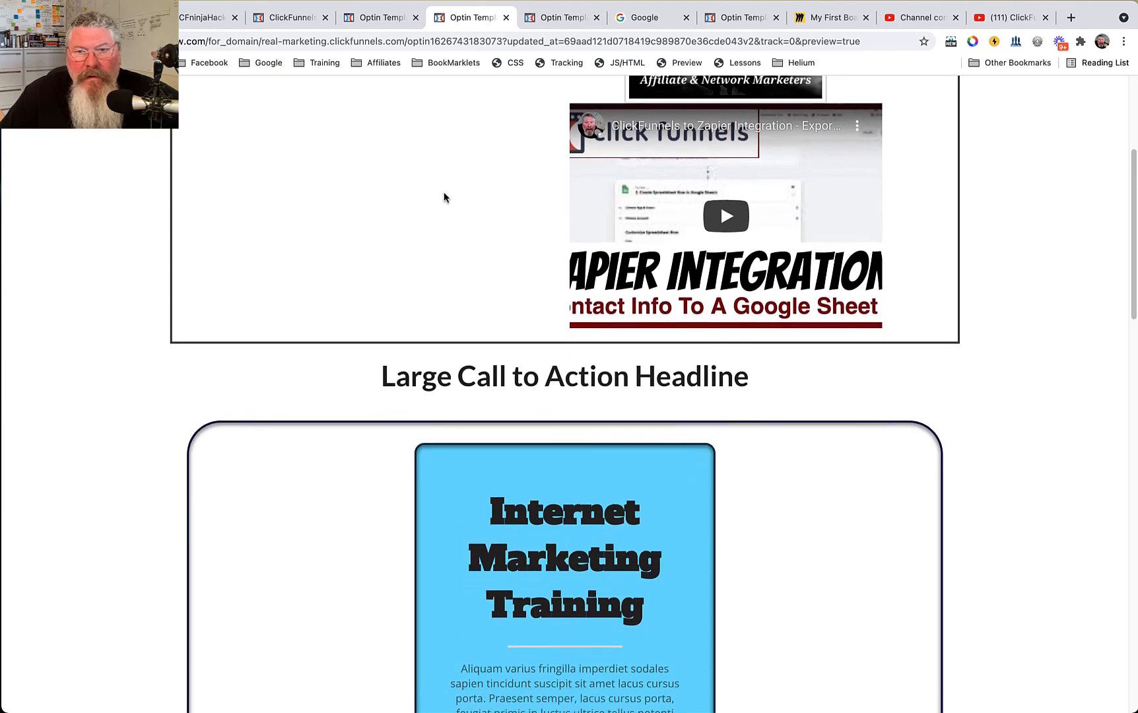
scroll(444, 197, "down", 1)
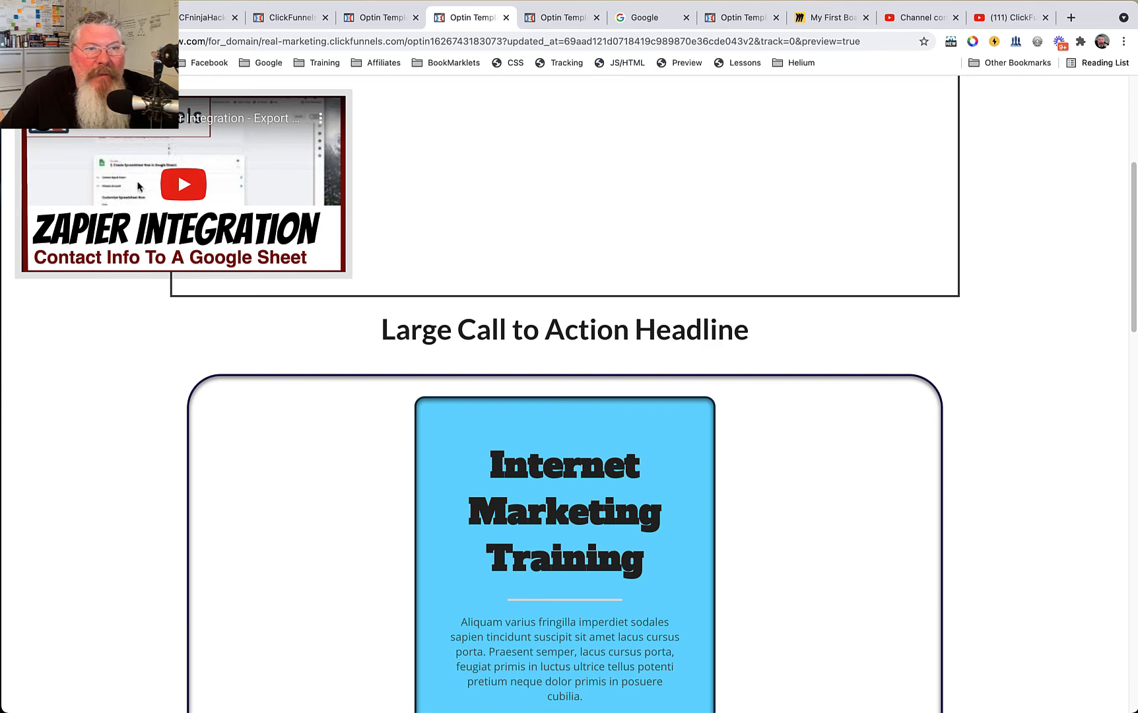
scroll(465, 251, "down", 5)
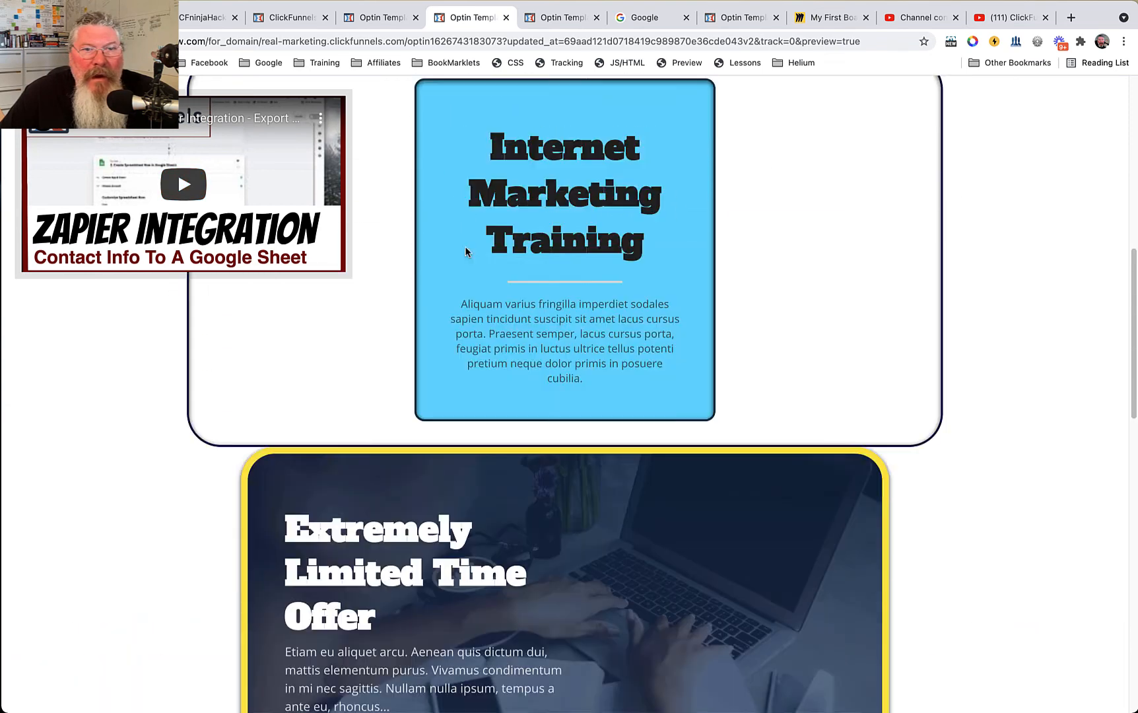
scroll(464, 251, "up", 10)
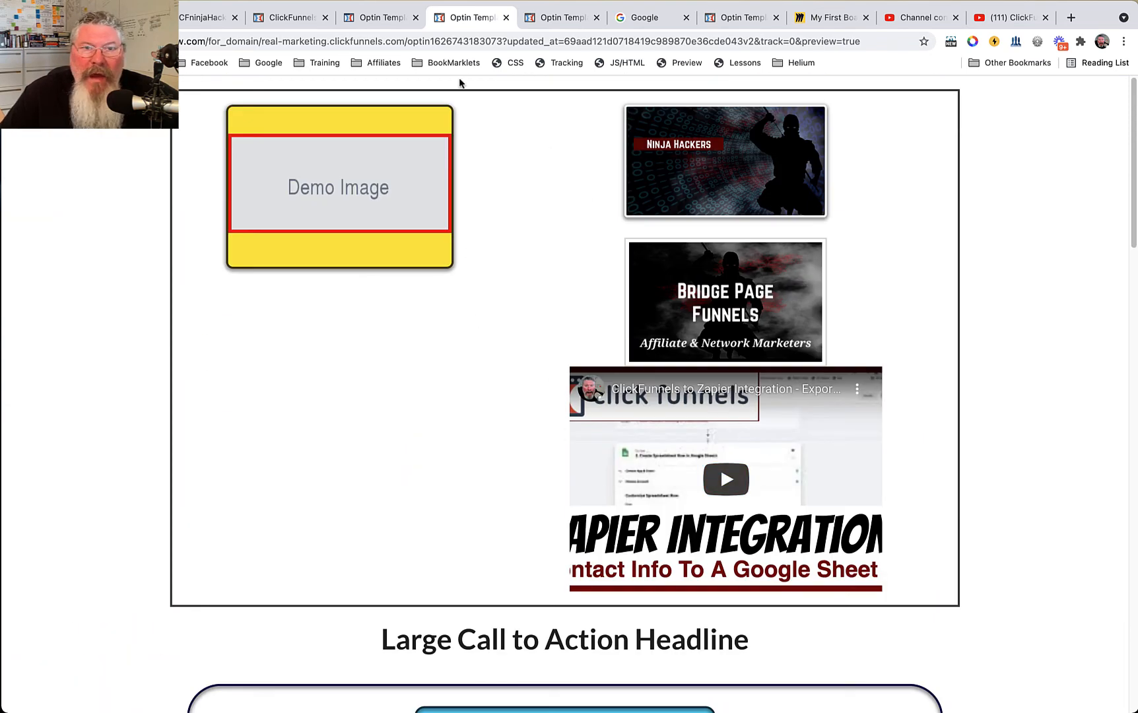
Back in the page editor, add a video popup element directly below the video.
left_click(383, 24)
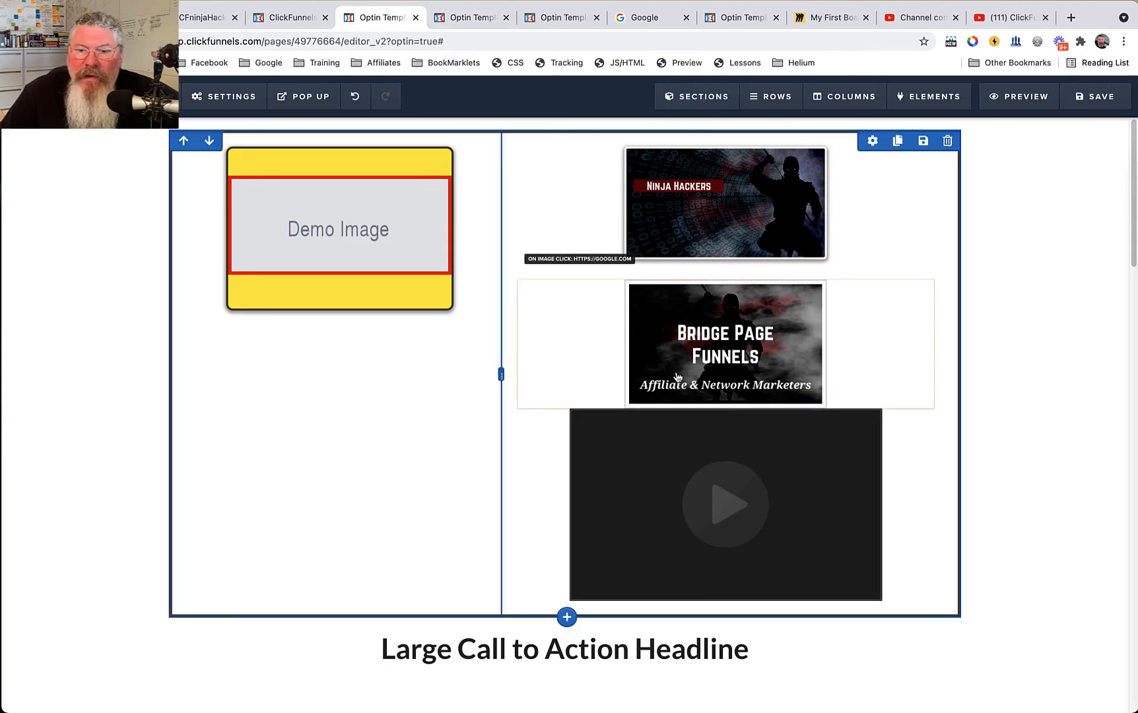
left_click(725, 603)
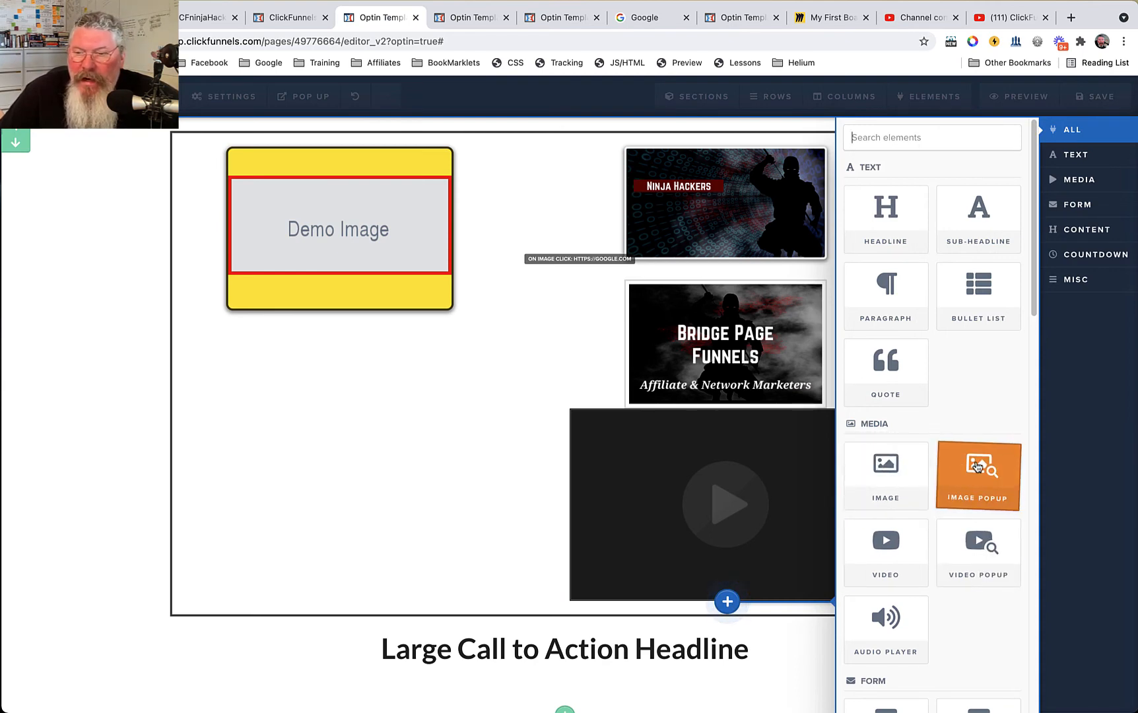
left_click(972, 539)
scroll(815, 533, "down", 3)
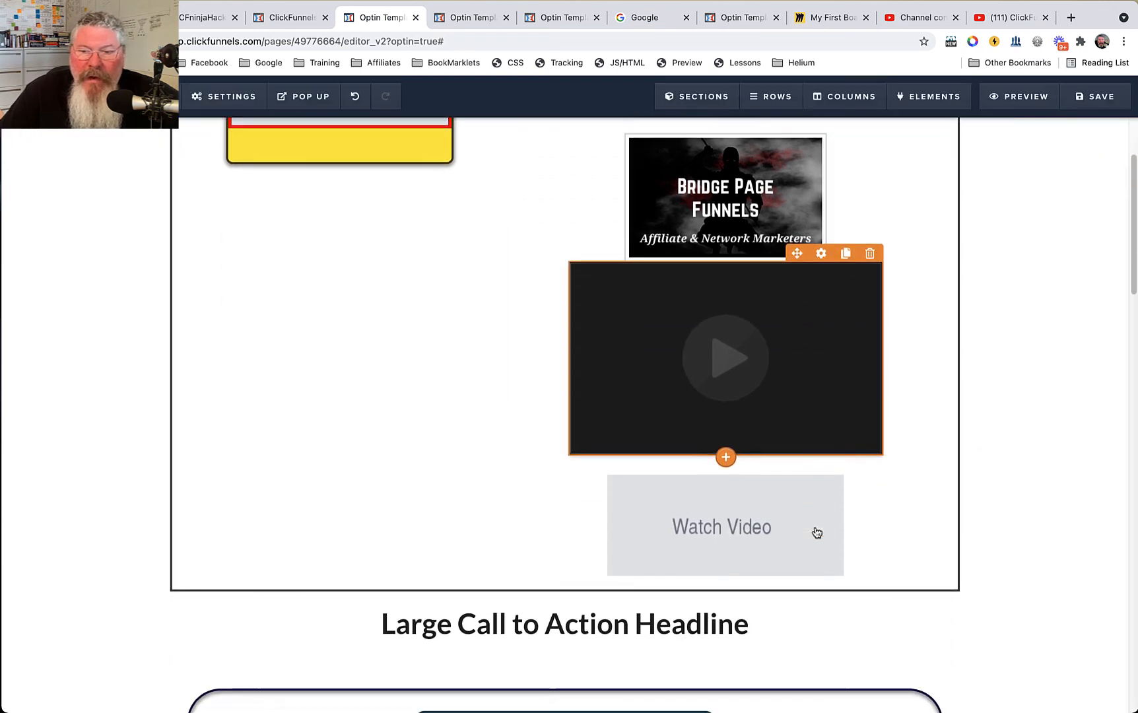
In the video popup's settings, use the Funnel Fridays image from the image library as its thumbnail.
left_click(733, 523)
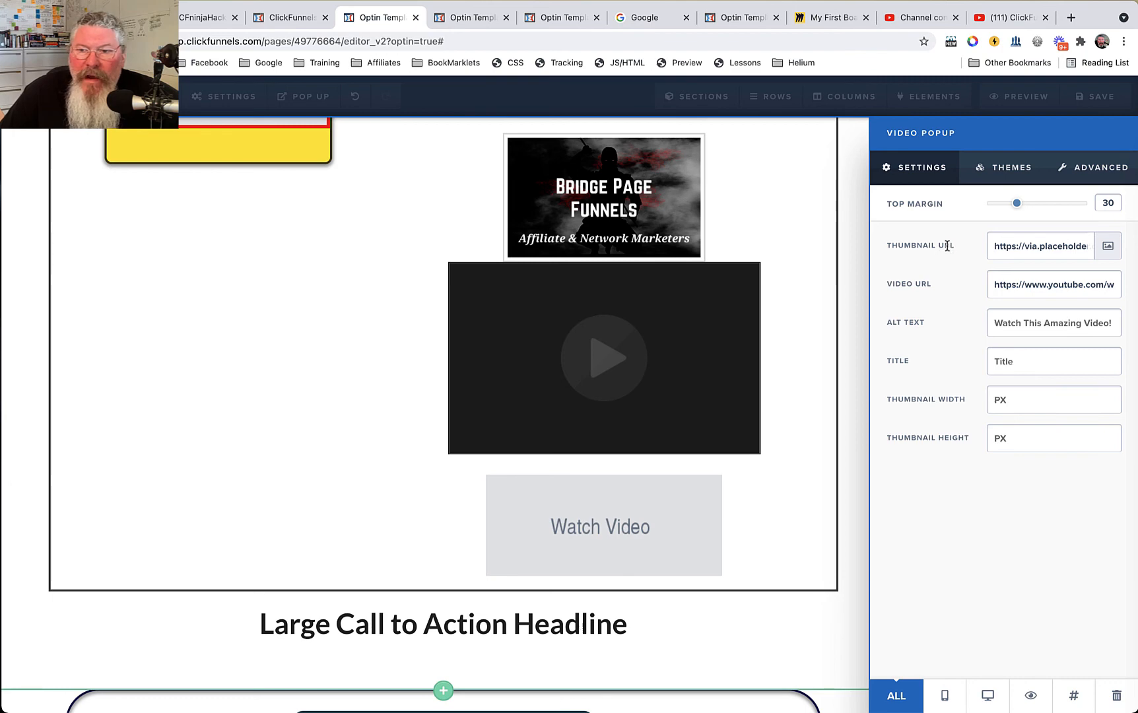
left_click(1109, 249)
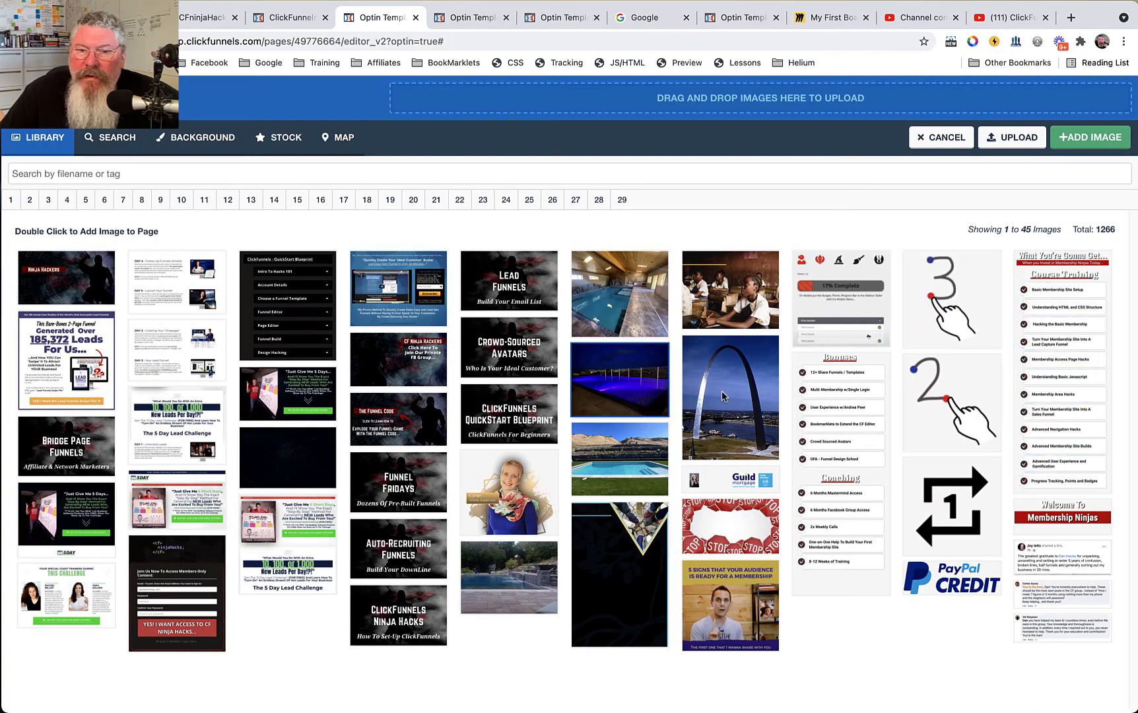
left_click(408, 490)
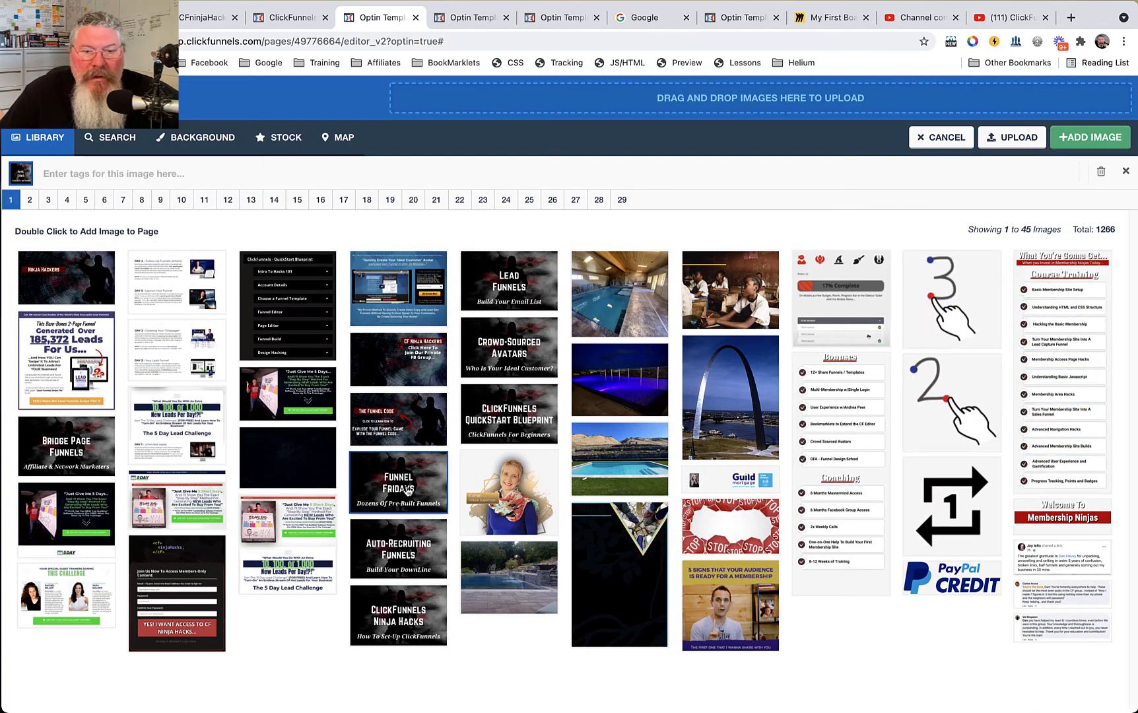
double_click(408, 490)
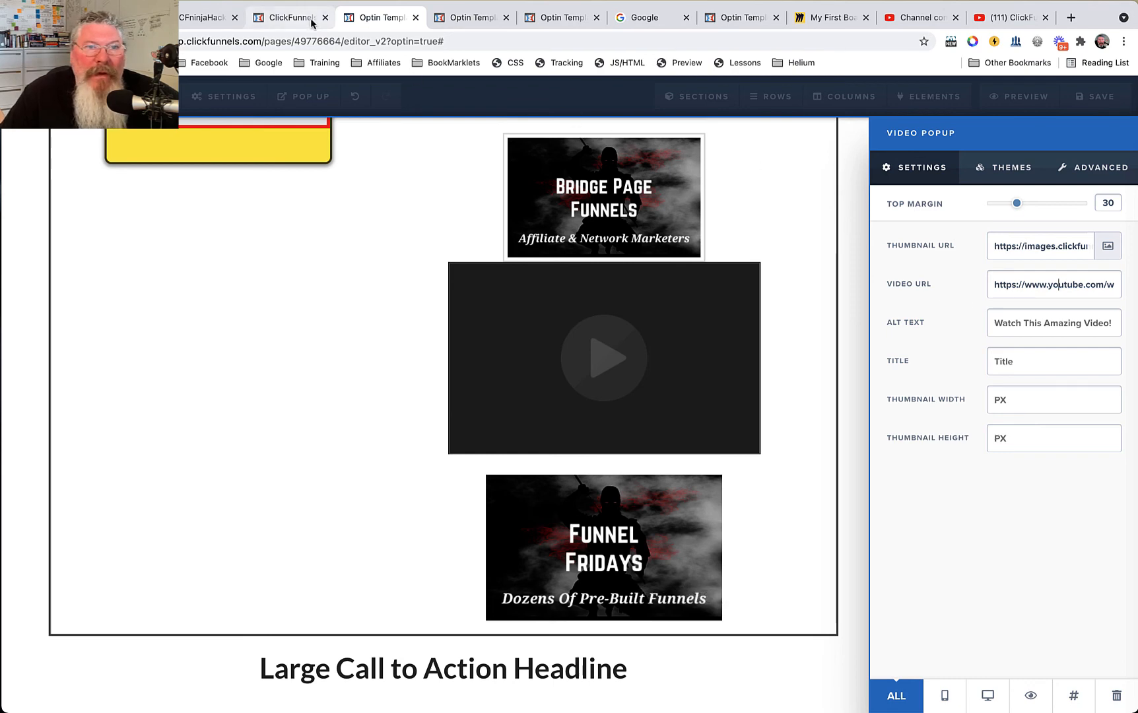
Copy the web address of the ClickFunnels to Zapier Integration video on YouTube and use it as the popup's video URL.
left_click(980, 18)
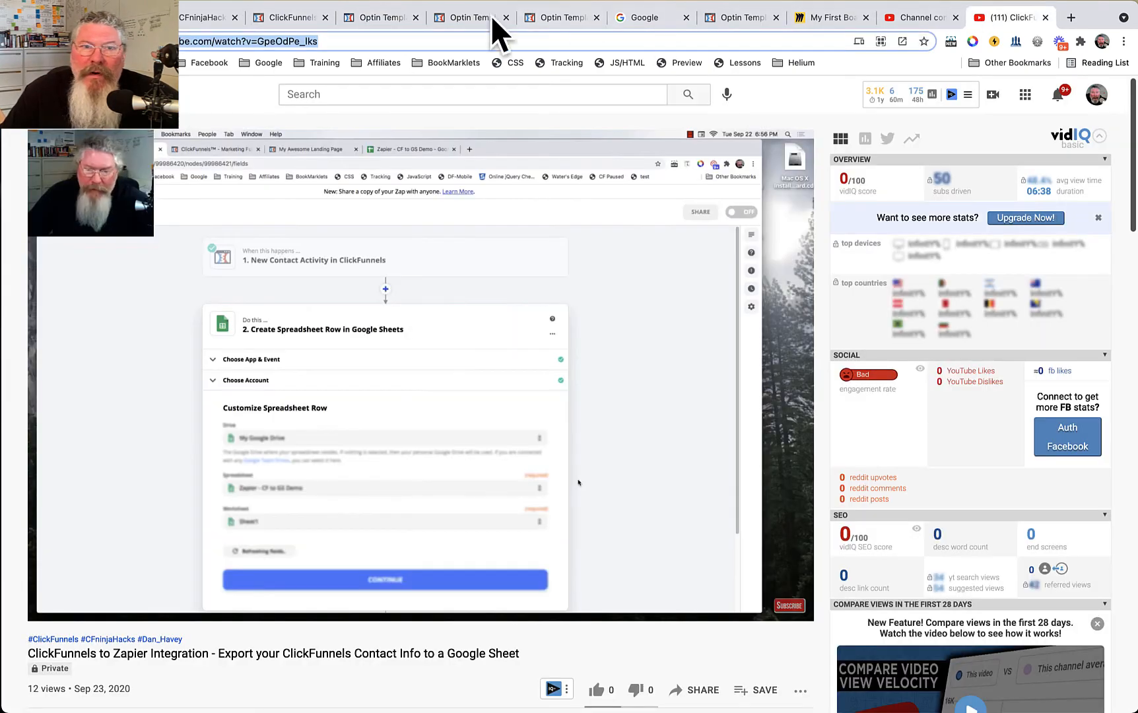
left_click(266, 37)
right_click(266, 38)
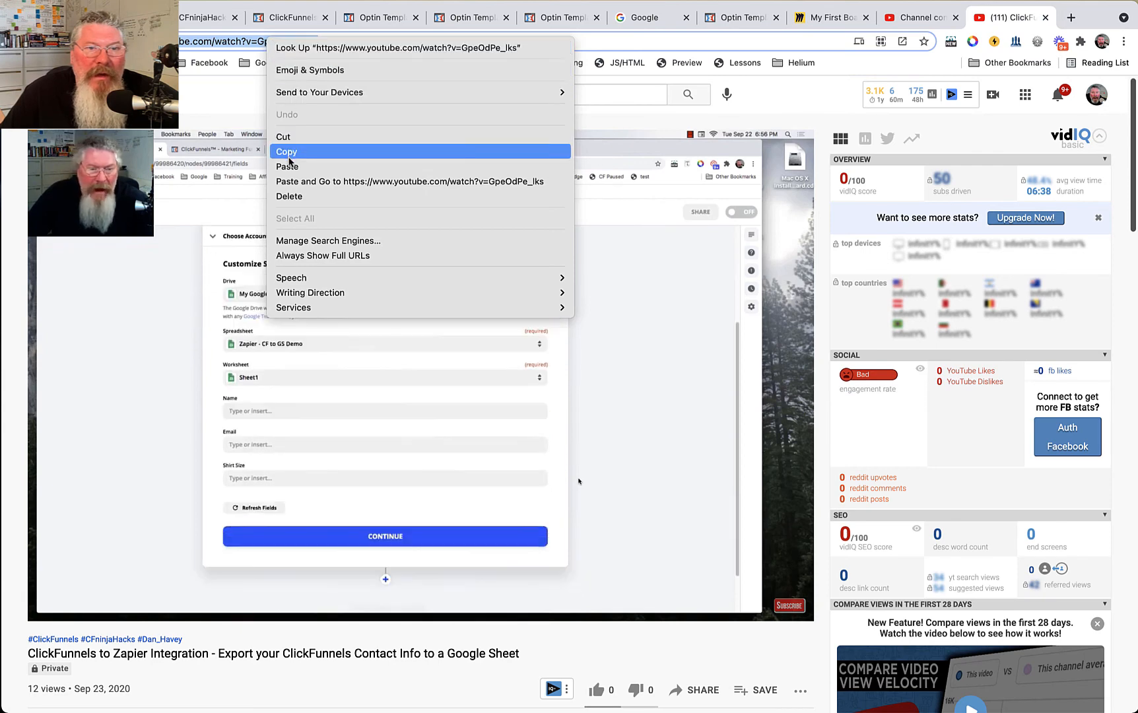
left_click(317, 151)
left_click(379, 18)
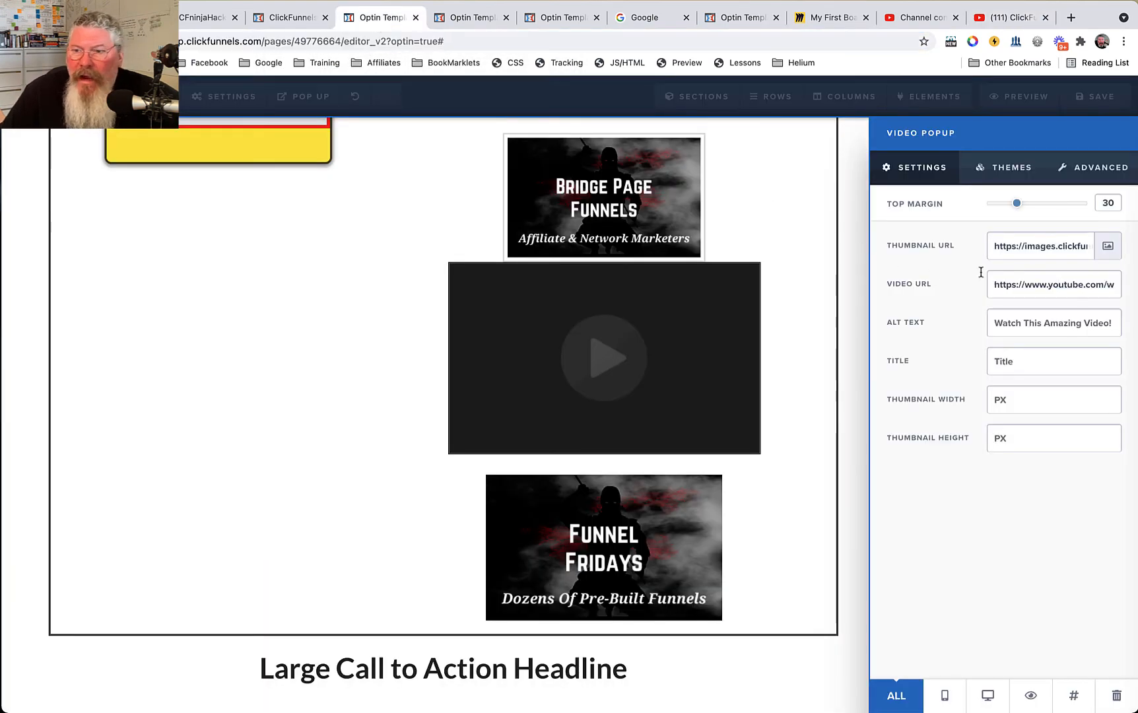
triple_click(1003, 284)
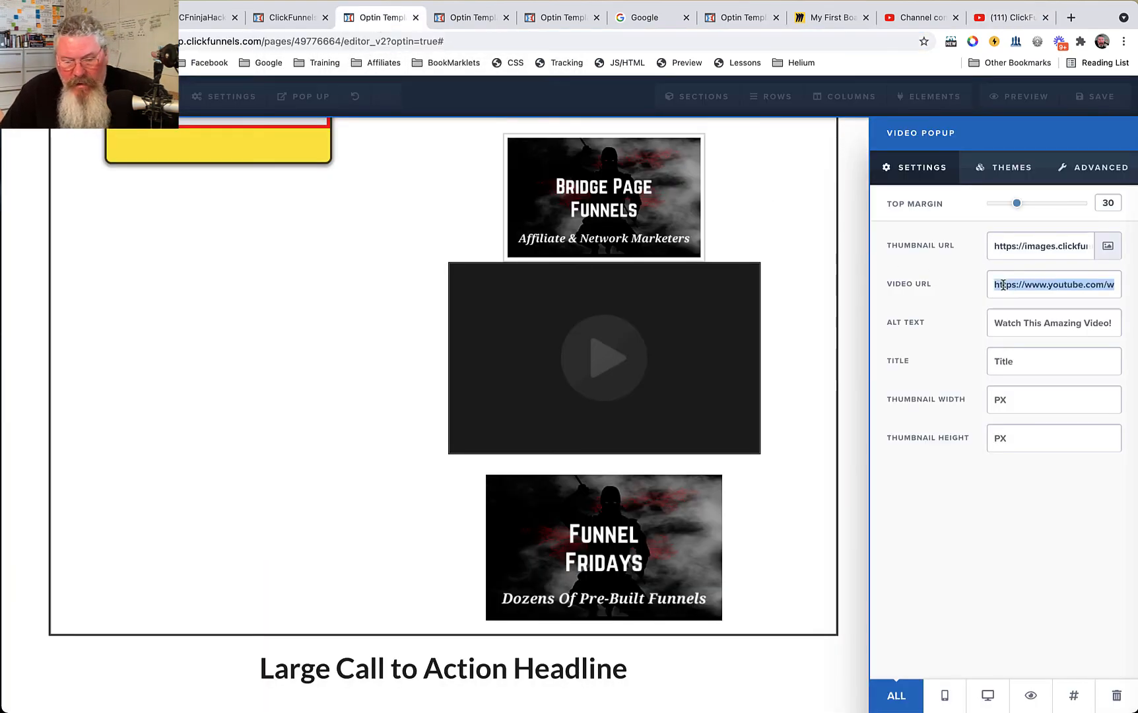
key("super+v")
Set the video popup's thumbnail width to 300 px and increase it to 400 px.
left_click(1003, 325)
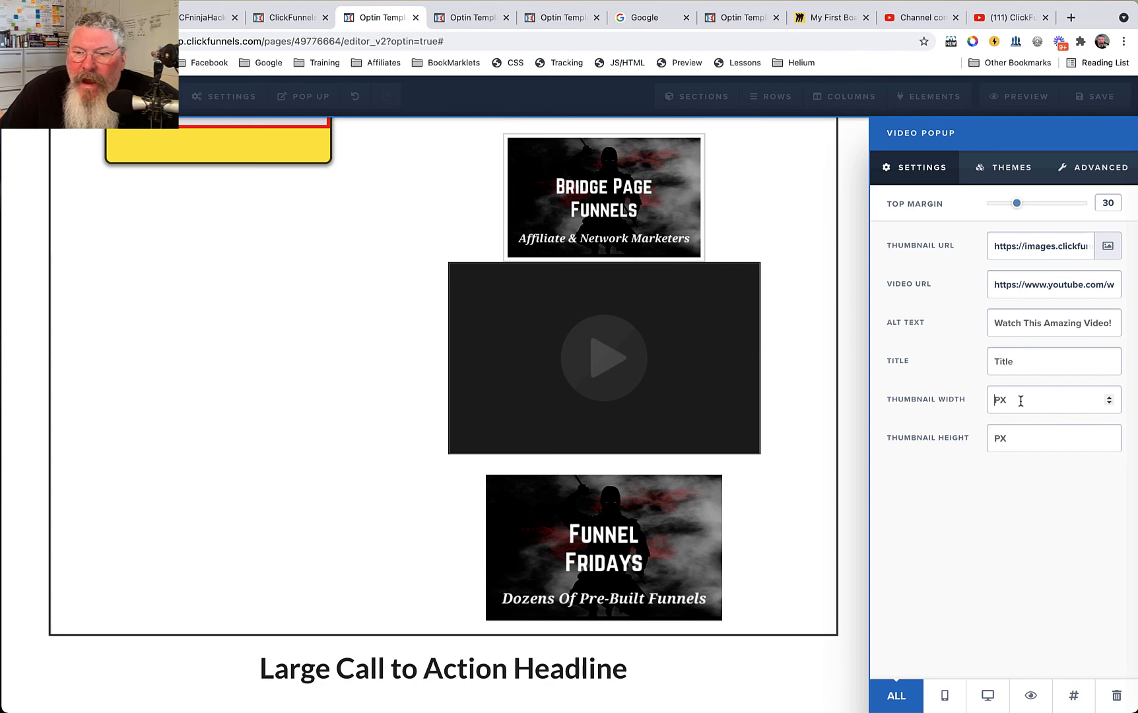
type("300")
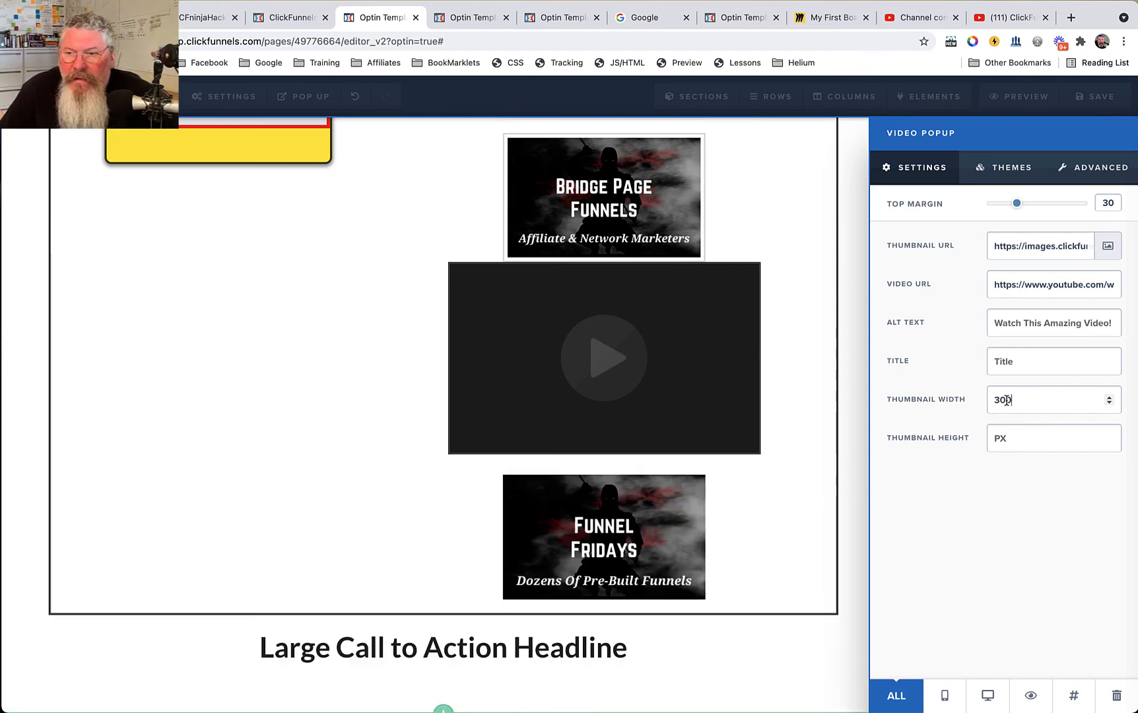
left_click_drag(1000, 401, 996, 403)
type("4")
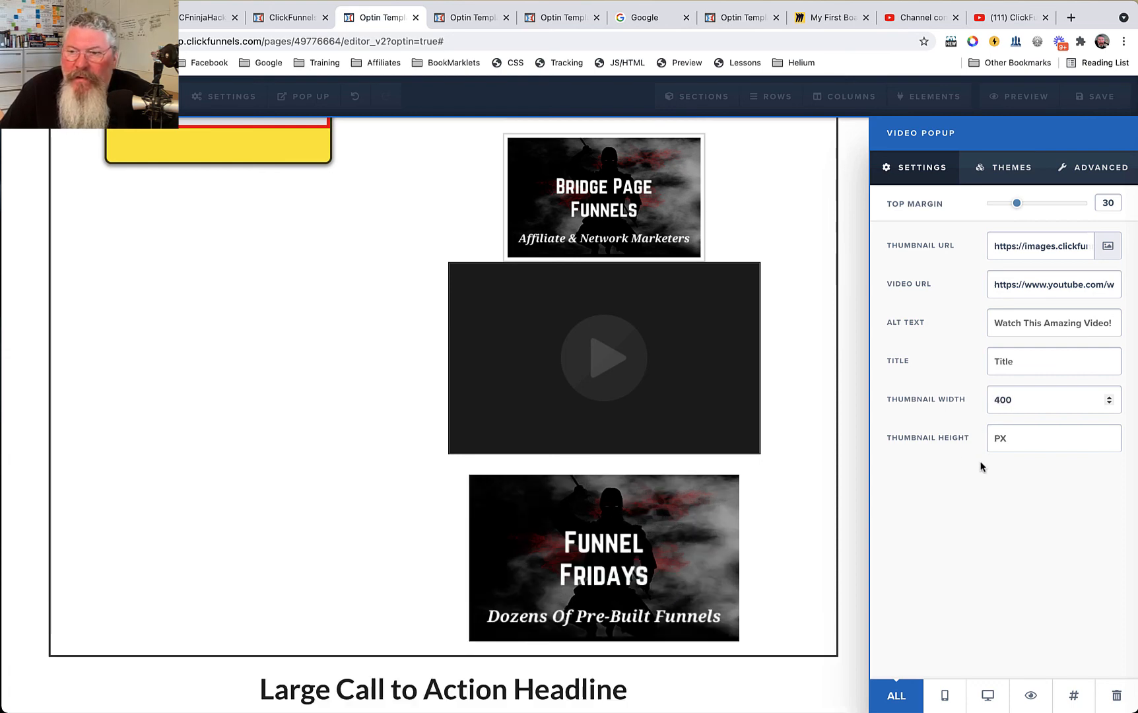
Apply the fully rounded, grey-framed theme to the video popup, look at its advanced styles and save the page.
left_click(1014, 167)
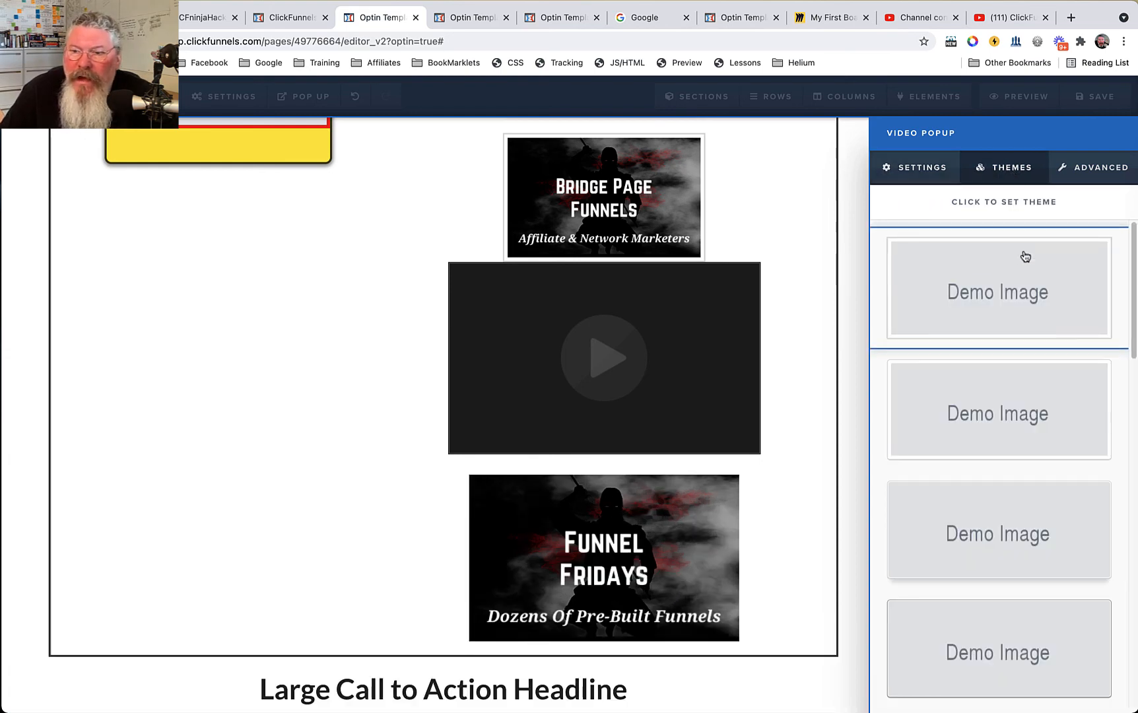
scroll(1006, 340, "down", 5)
scroll(1005, 342, "down", 4)
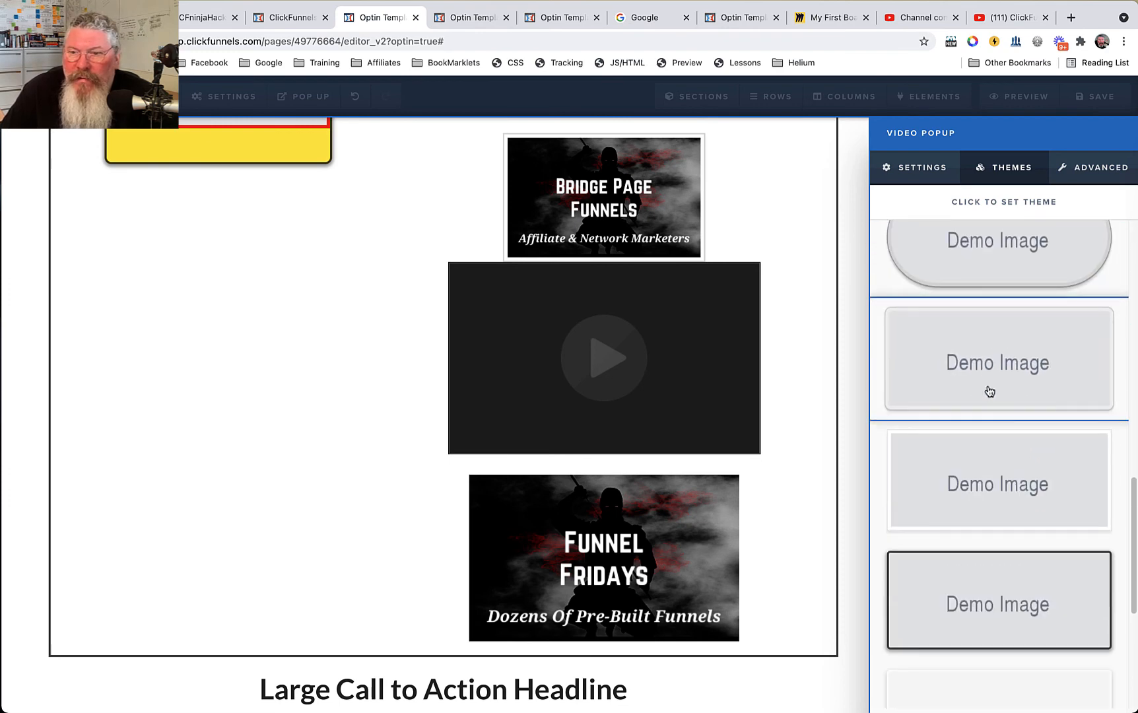
left_click(983, 261)
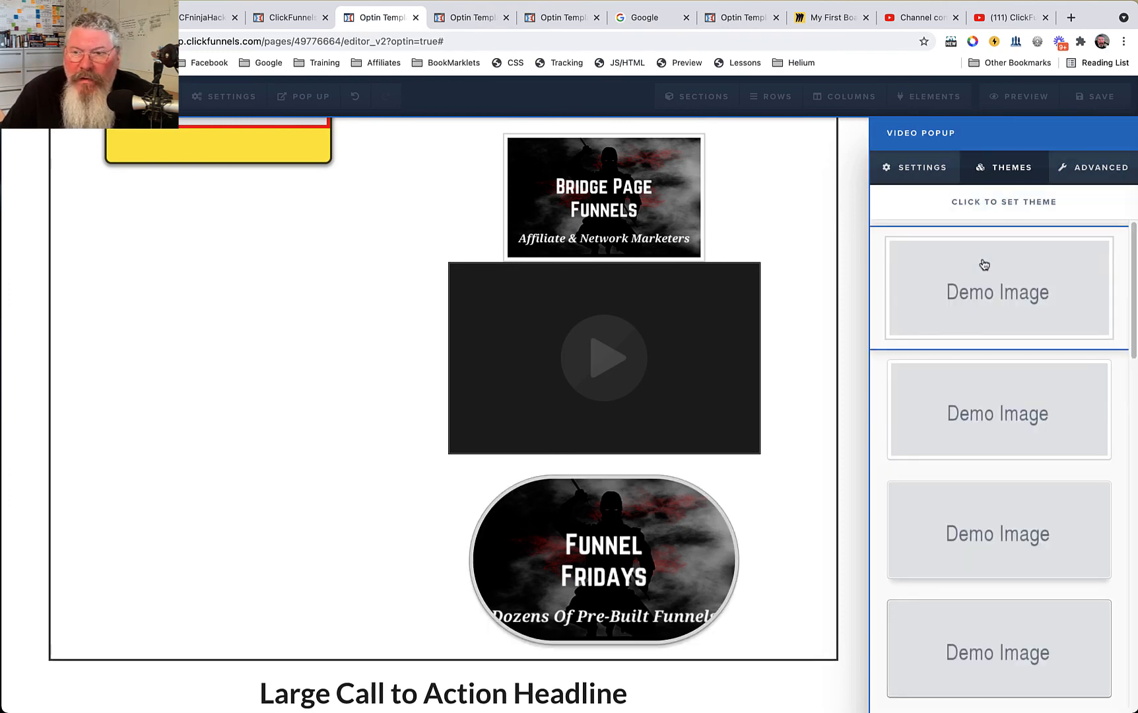
left_click(1095, 167)
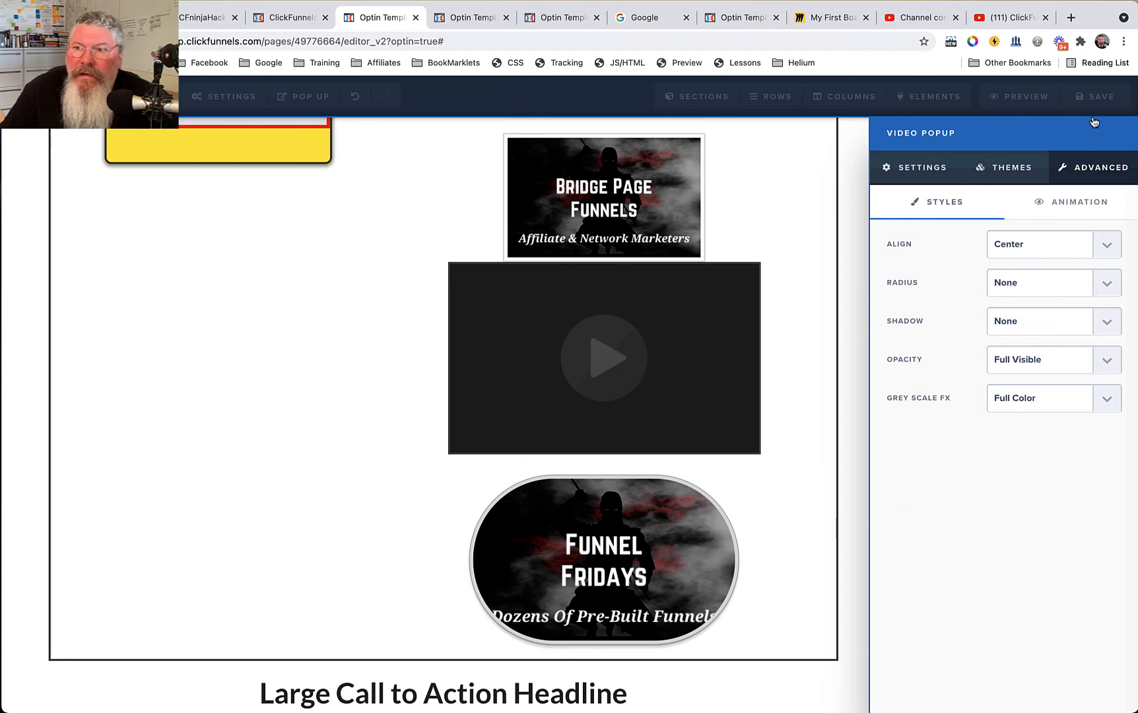
left_click(1096, 98)
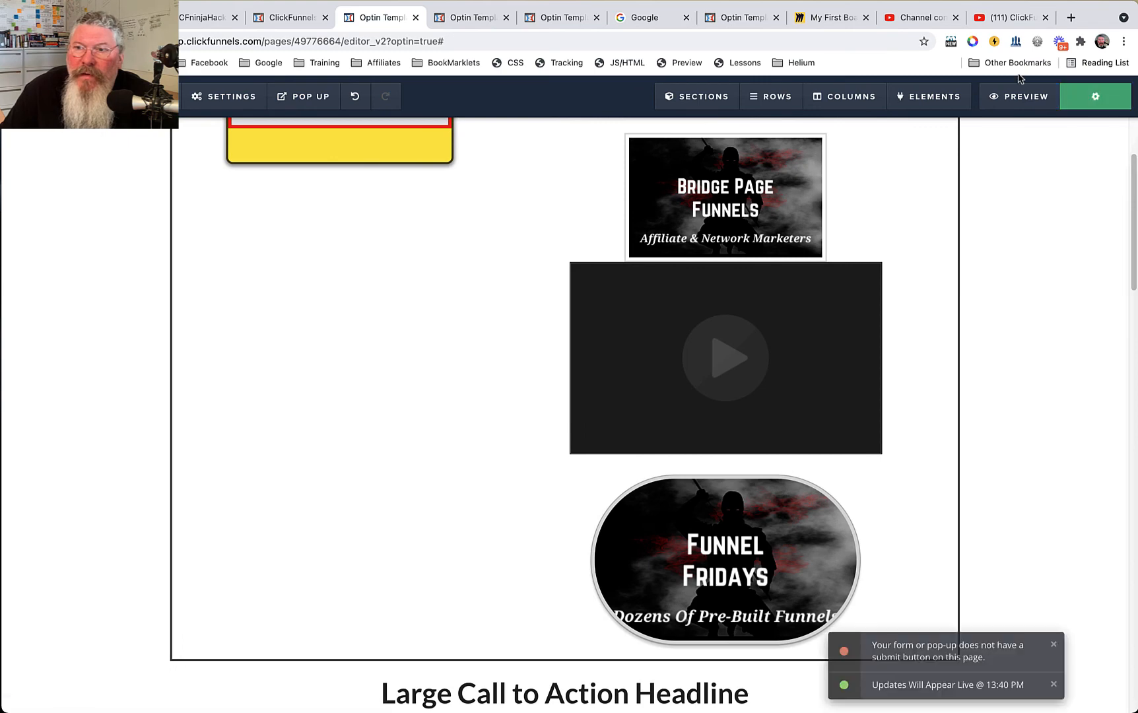
Reload the page preview and play the popup video from the Funnel Fridays thumbnail.
left_click(503, 9)
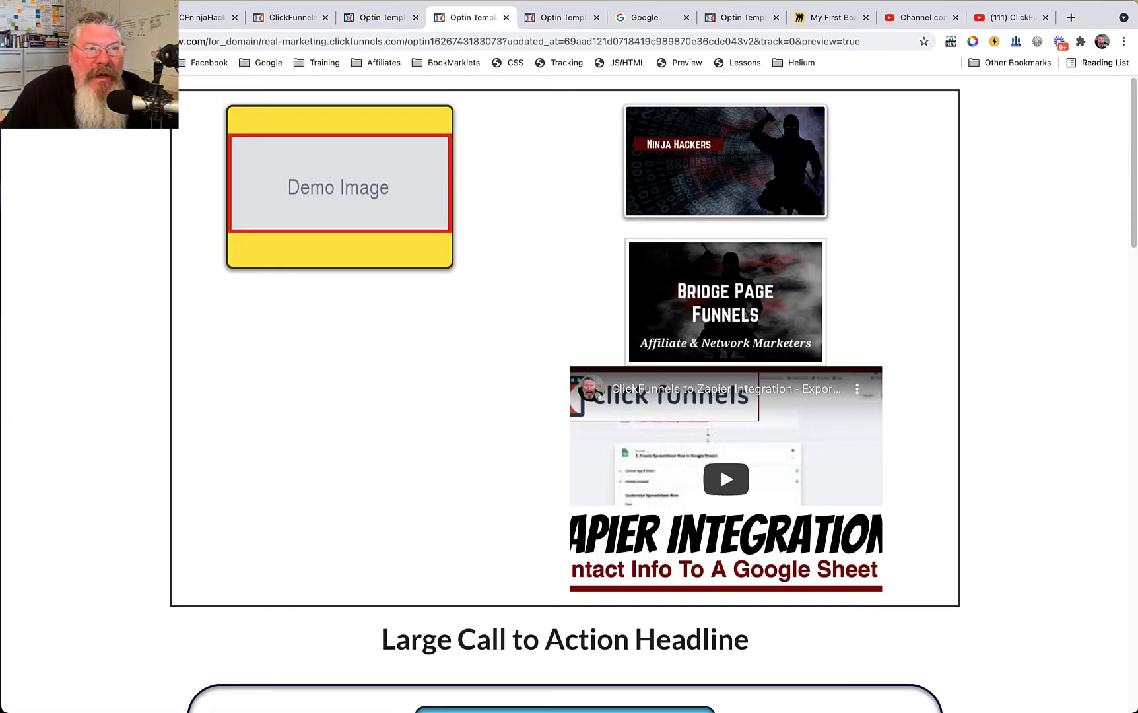
left_click(60, 41)
scroll(359, 401, "down", 1)
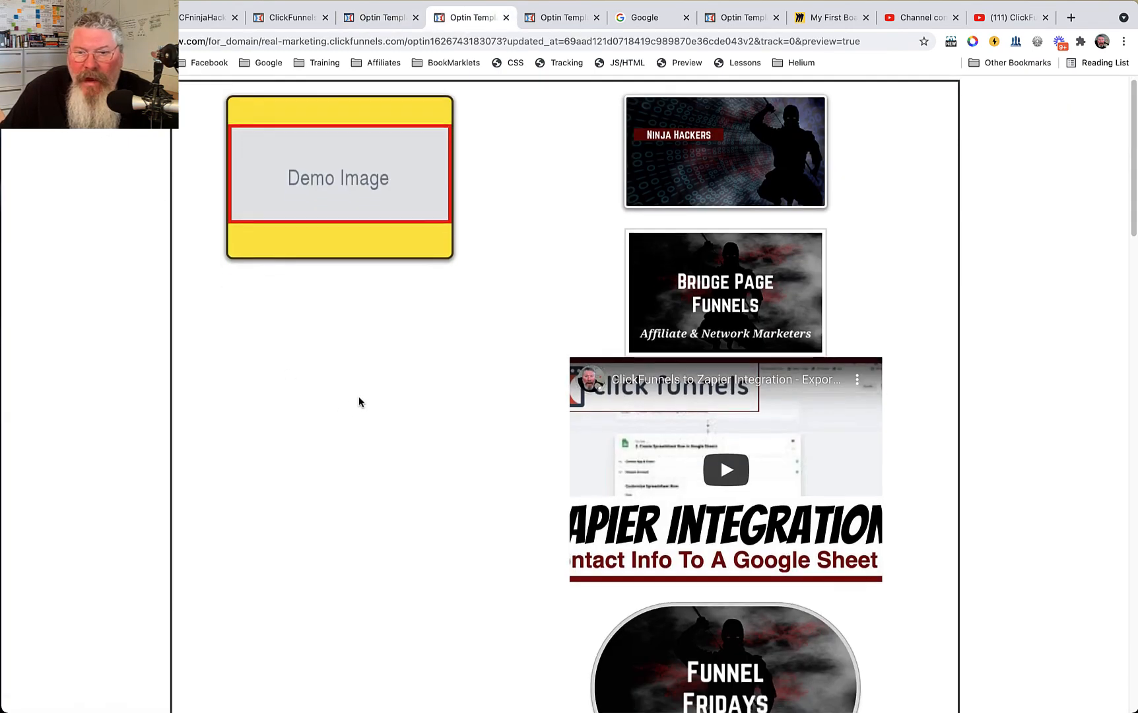
scroll(359, 401, "down", 5)
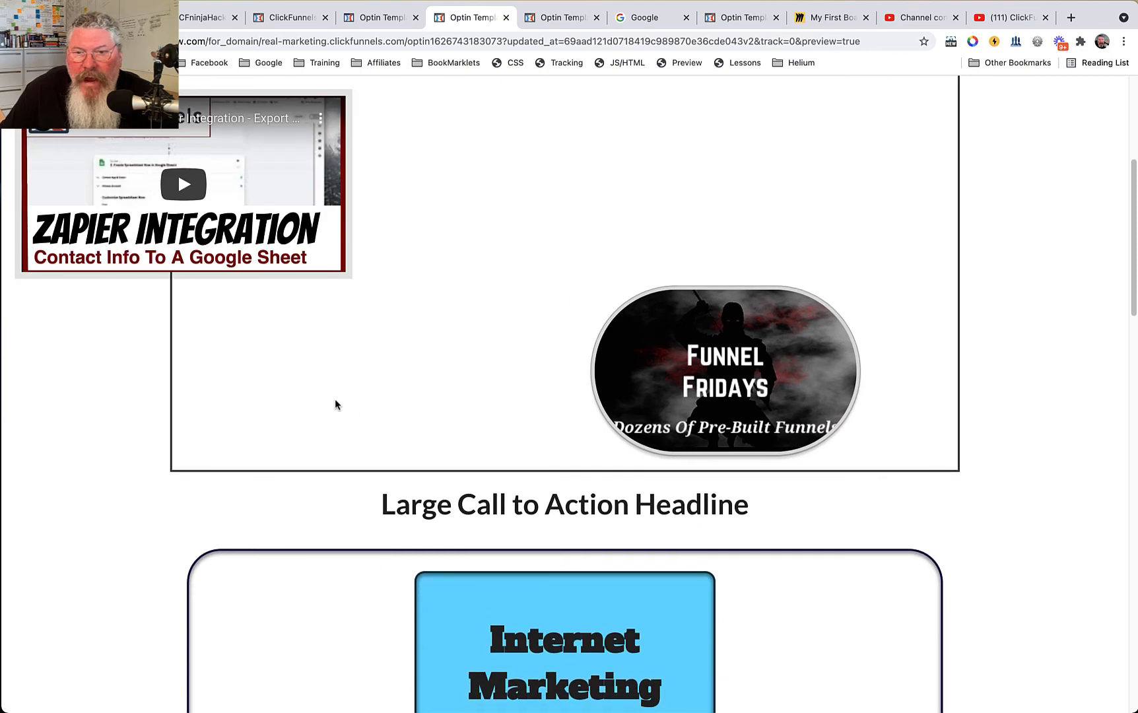
left_click(732, 372)
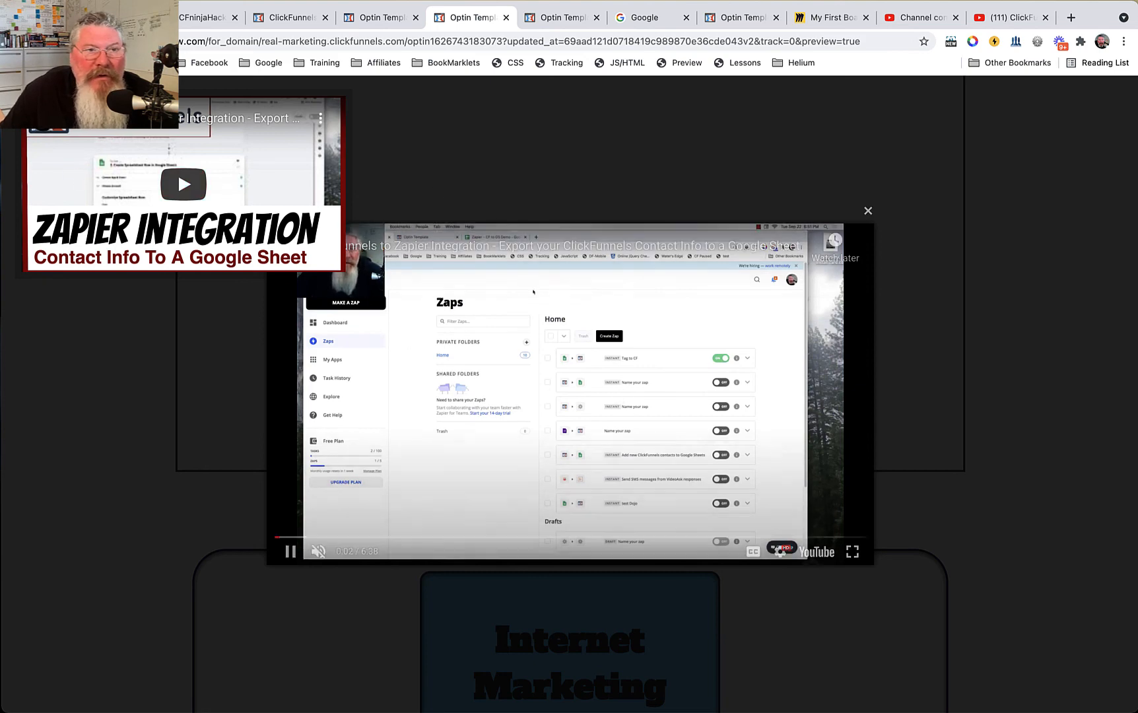
Dismiss the sticky video, close the popup, and check opening and closing the popup video once more.
left_click(24, 97)
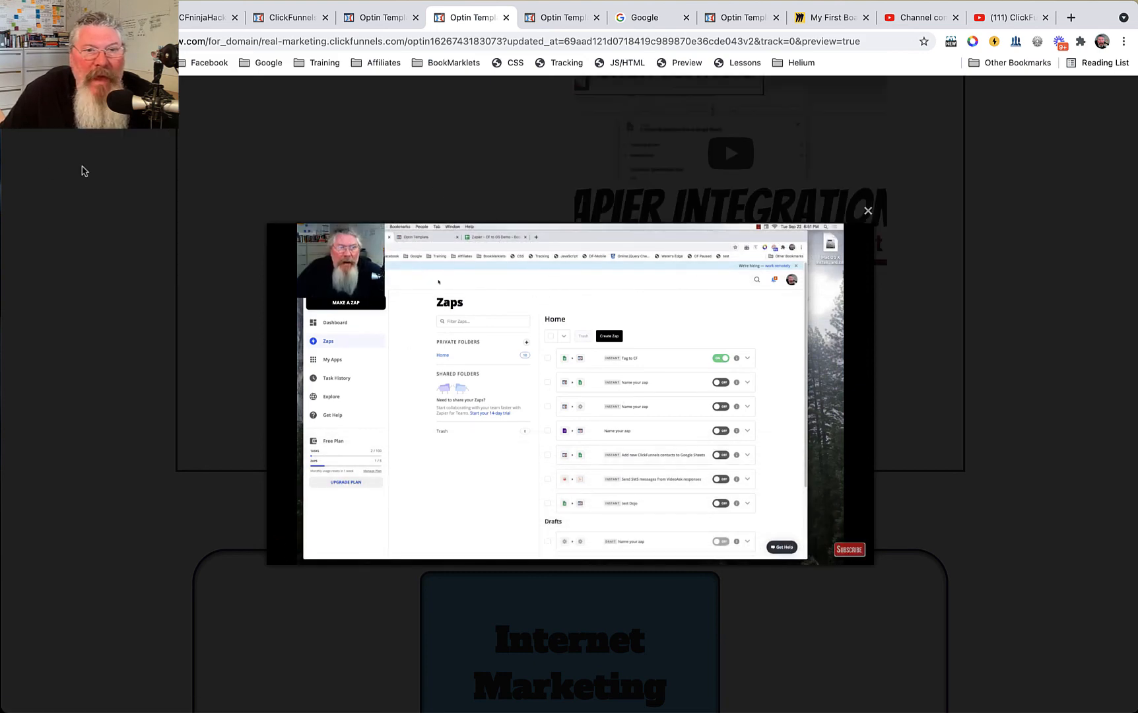
mouse_move(528, 421)
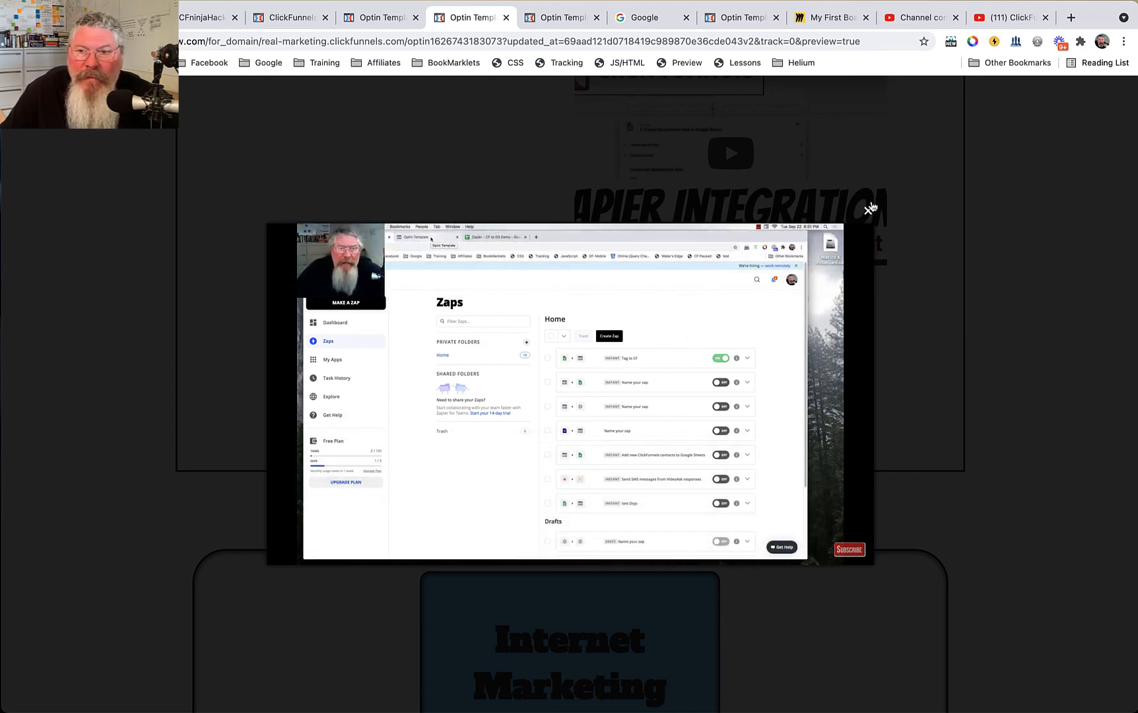
left_click(868, 209)
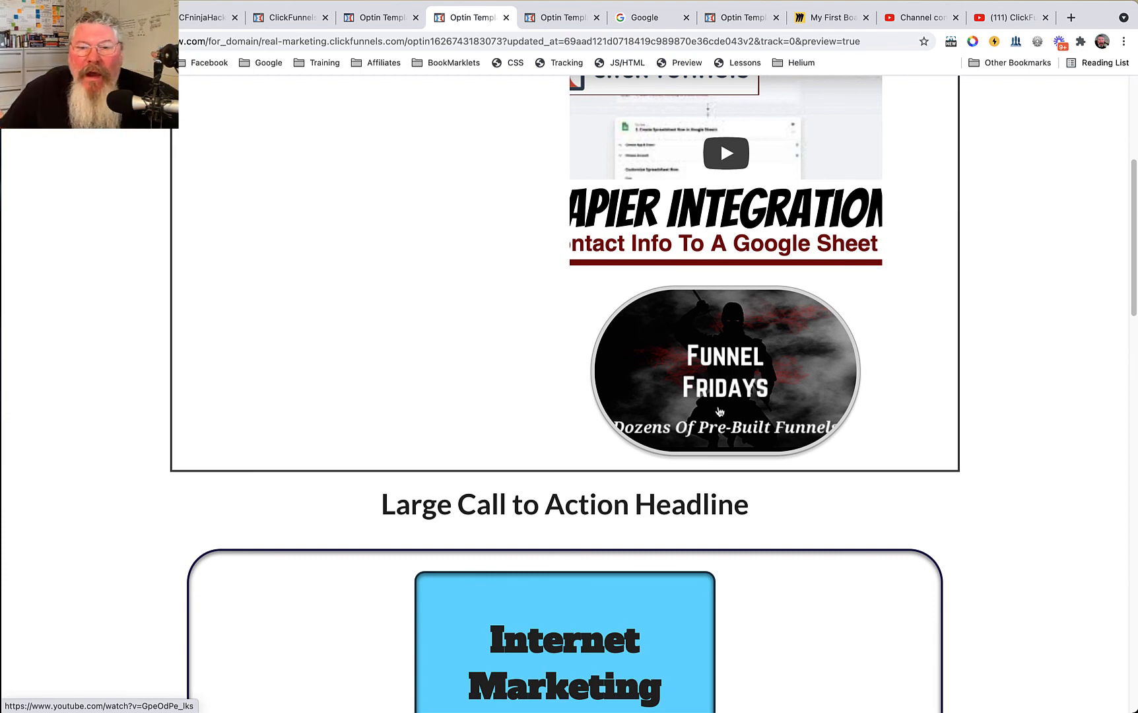
left_click(743, 384)
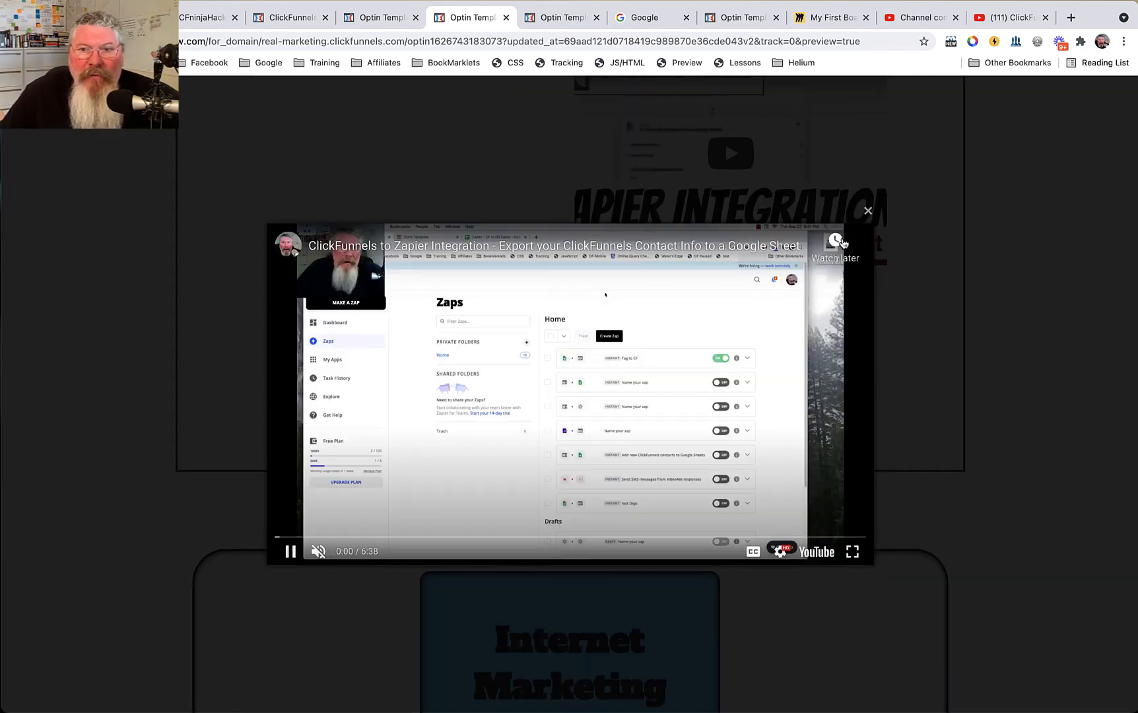
left_click(868, 212)
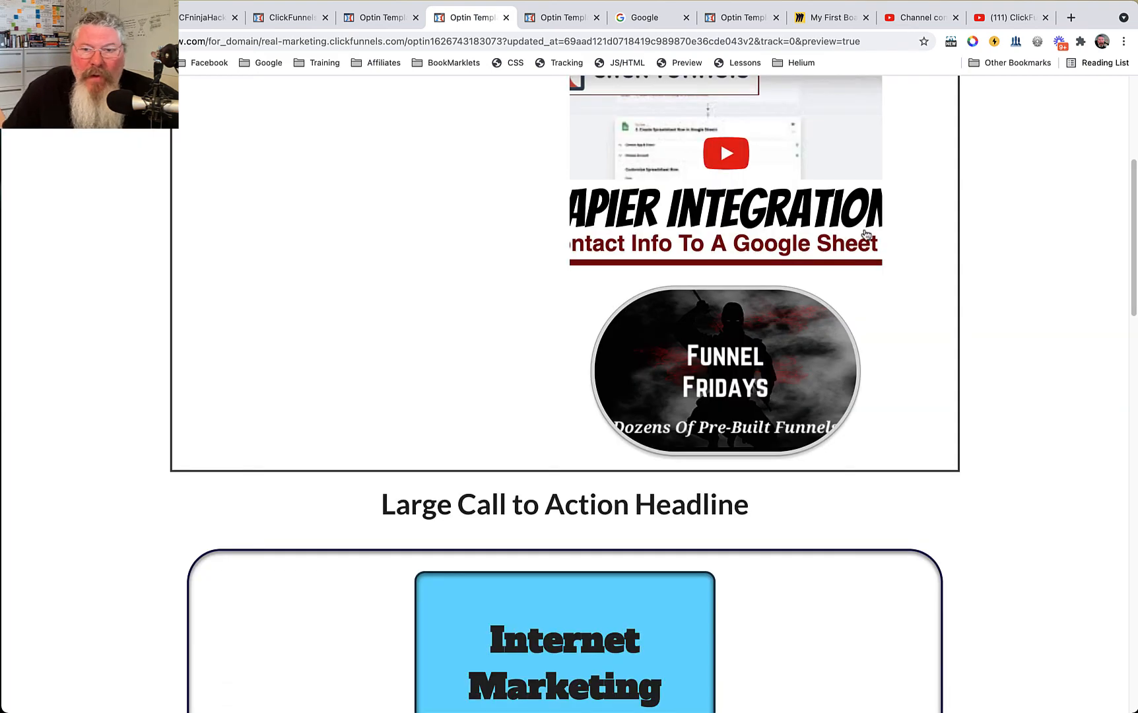
scroll(699, 375, "up", 5)
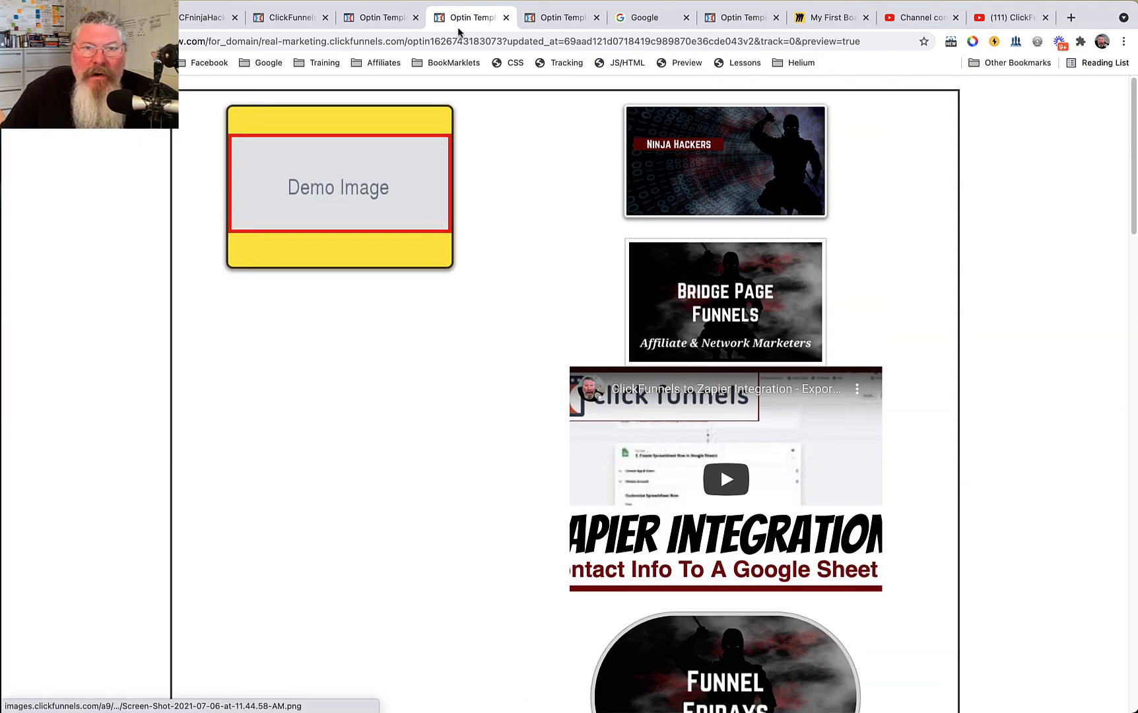
Return to the page editor and add an audio player element below the video popup.
left_click(381, 17)
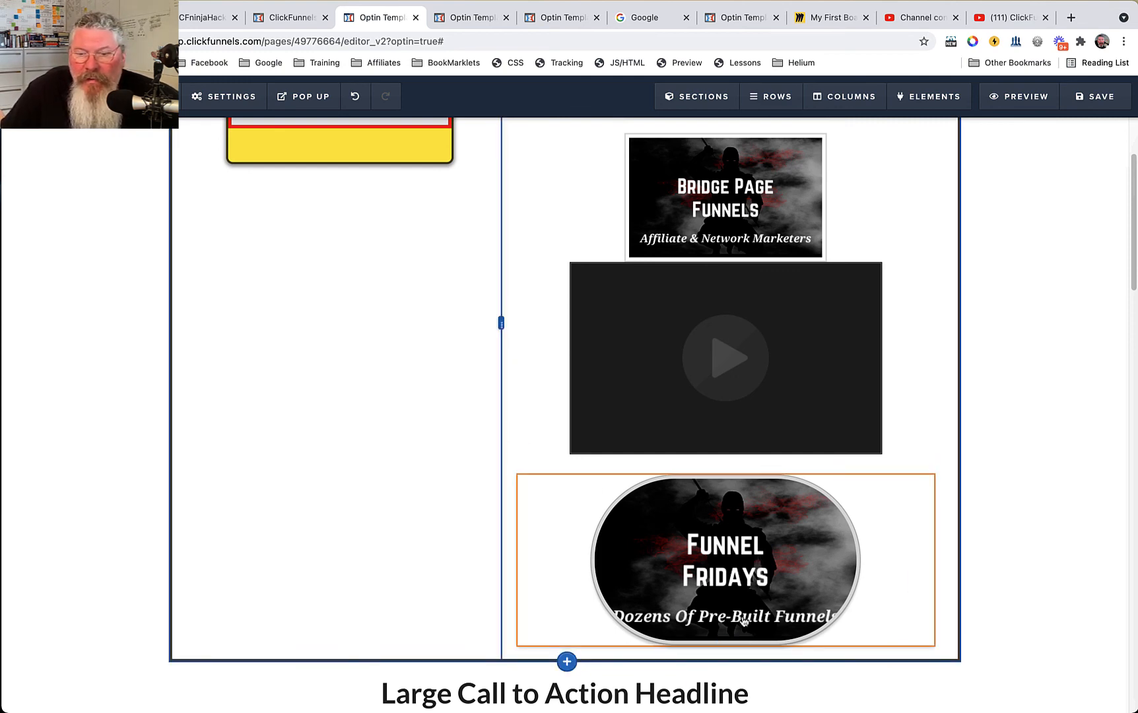
left_click(726, 650)
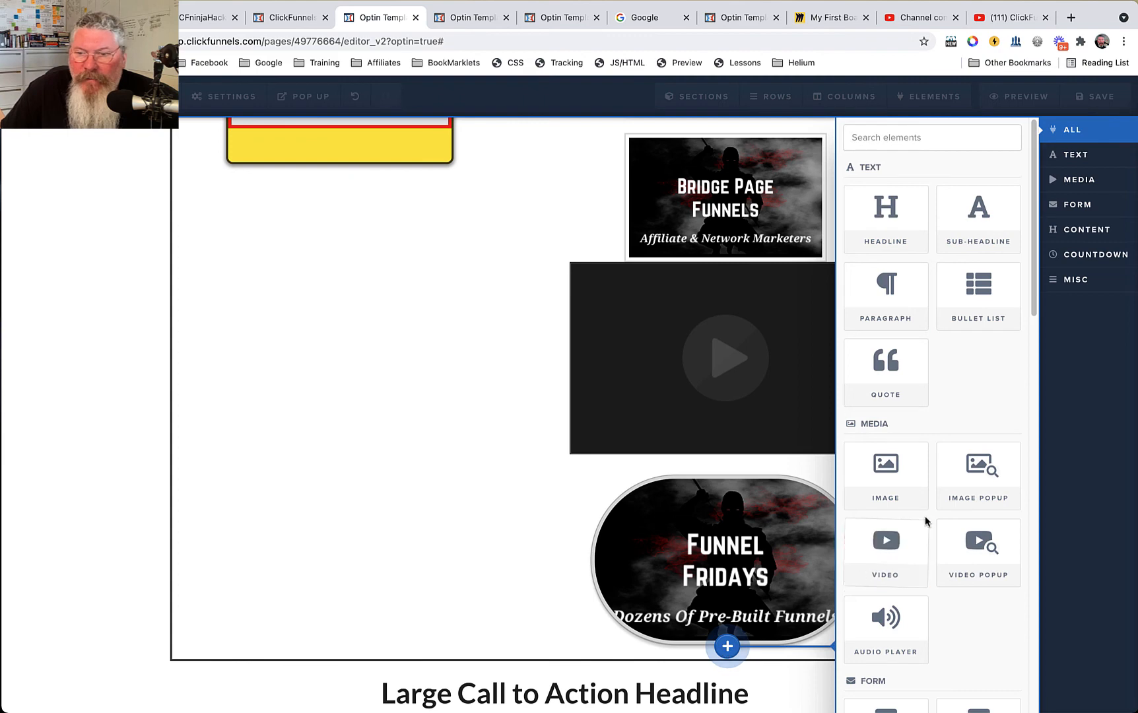
left_click(891, 618)
scroll(881, 584, "down", 3)
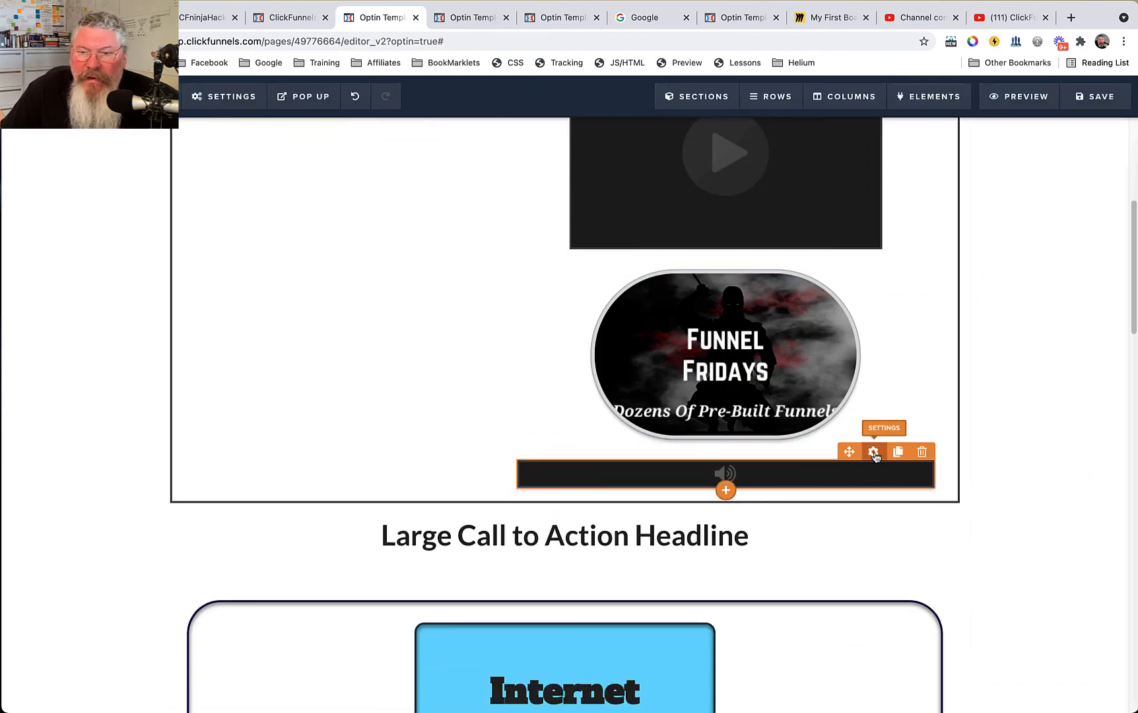
Open the audio player's settings, keep Controls on, and set both Autoplay and Loop to On.
left_click(873, 454)
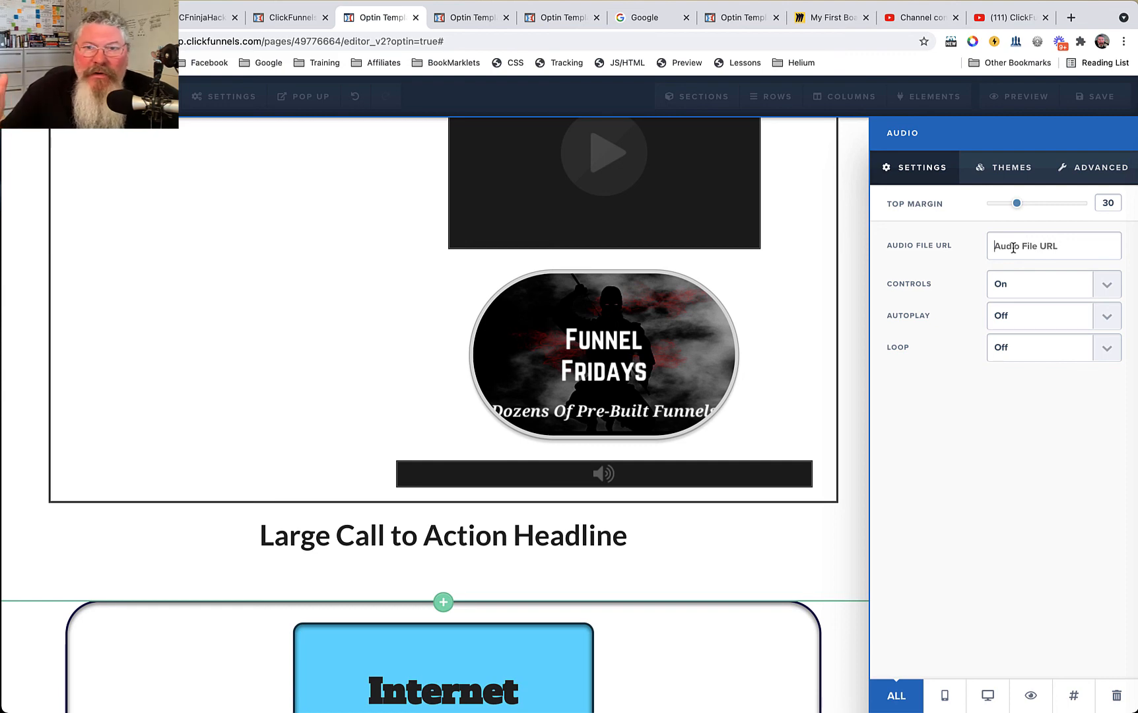
left_click(1021, 283)
left_click(1021, 283)
left_click(1019, 284)
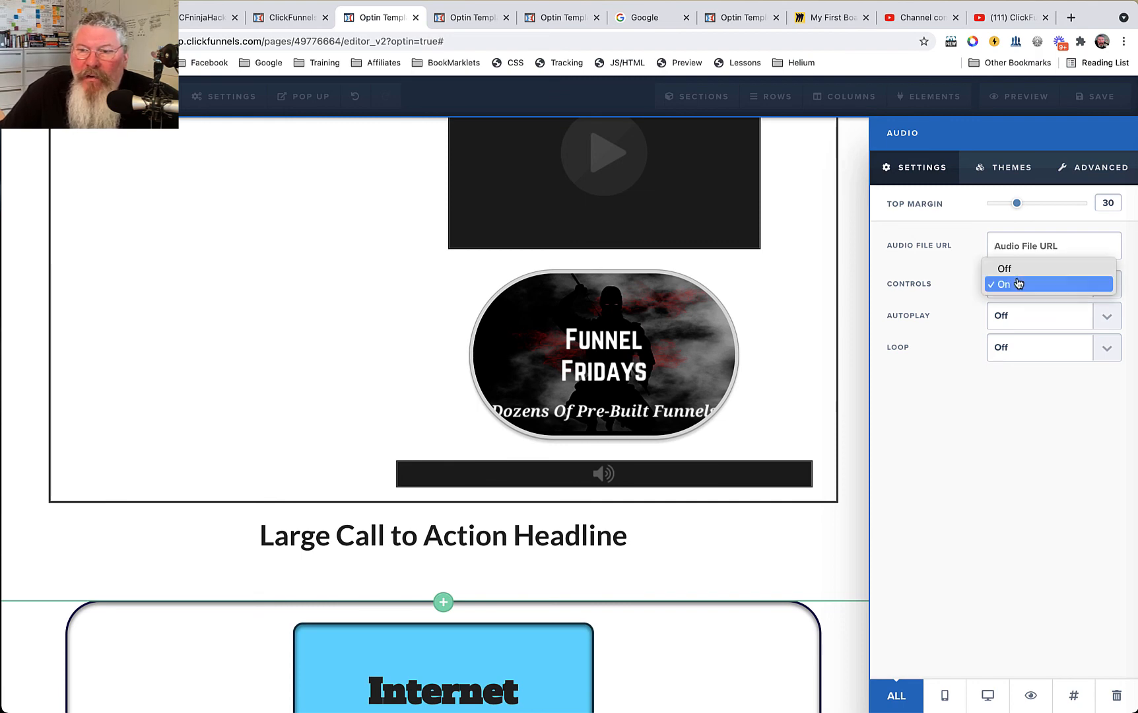
left_click(1017, 286)
left_click(1024, 315)
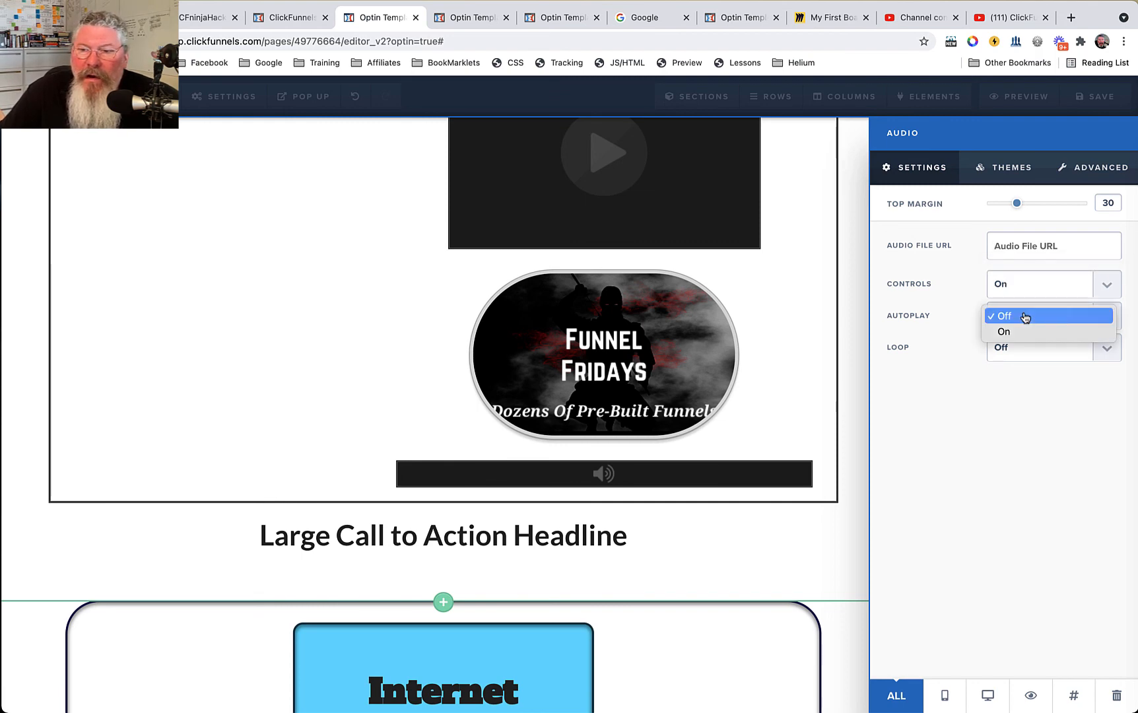
left_click(1023, 333)
left_click(1022, 350)
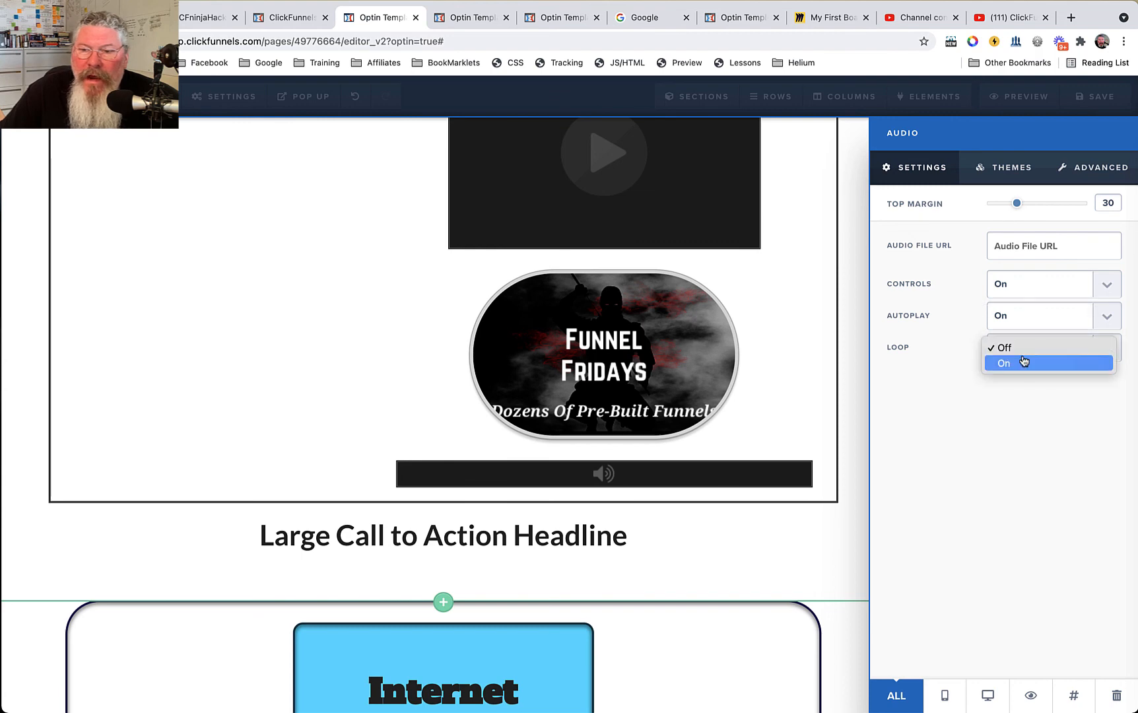
left_click(1023, 365)
Apply the red-framed theme to the audio player and set its top margin to 45.
left_click(1011, 167)
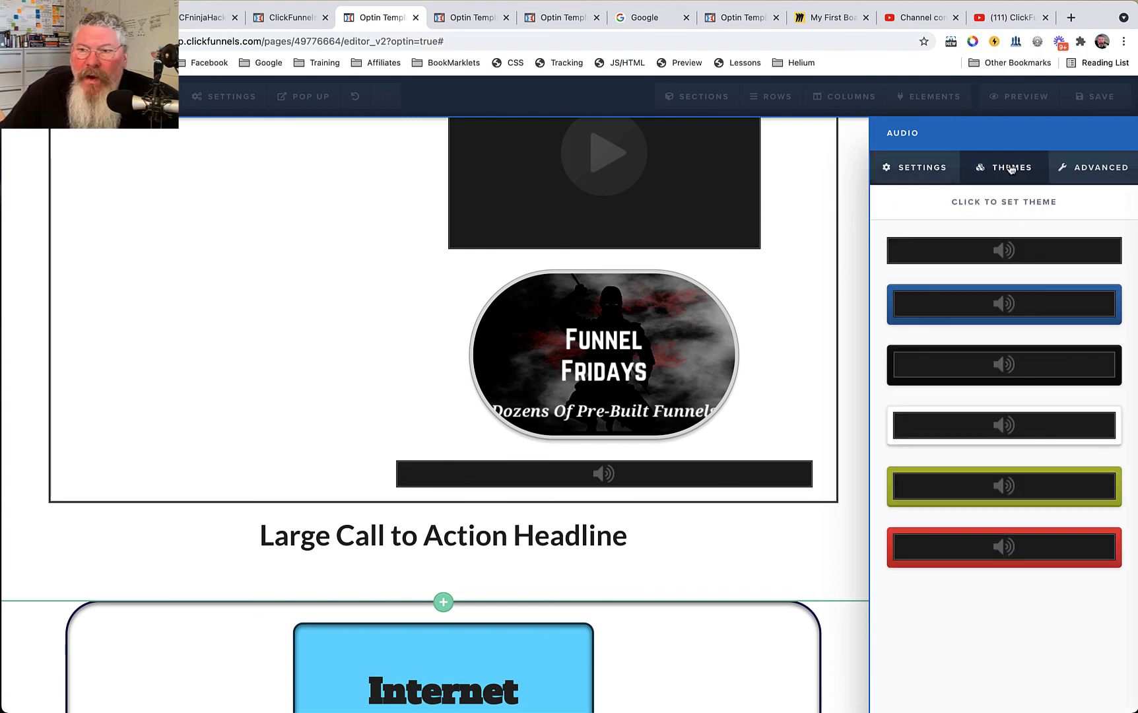
left_click(1004, 547)
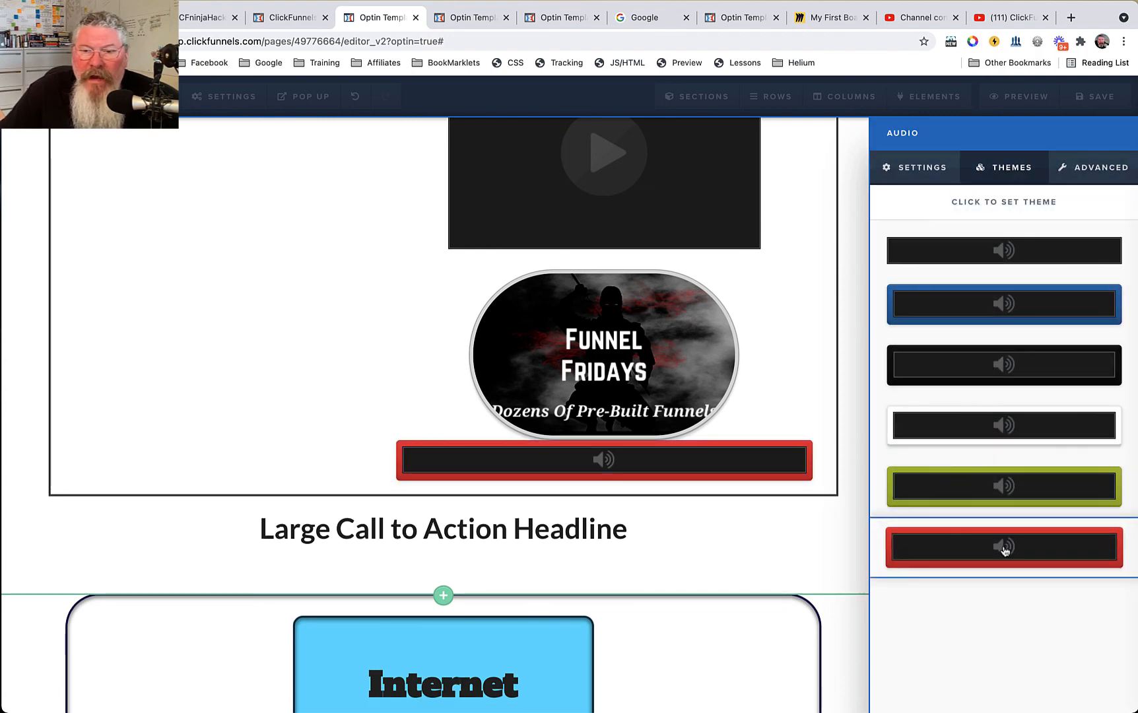
left_click(910, 167)
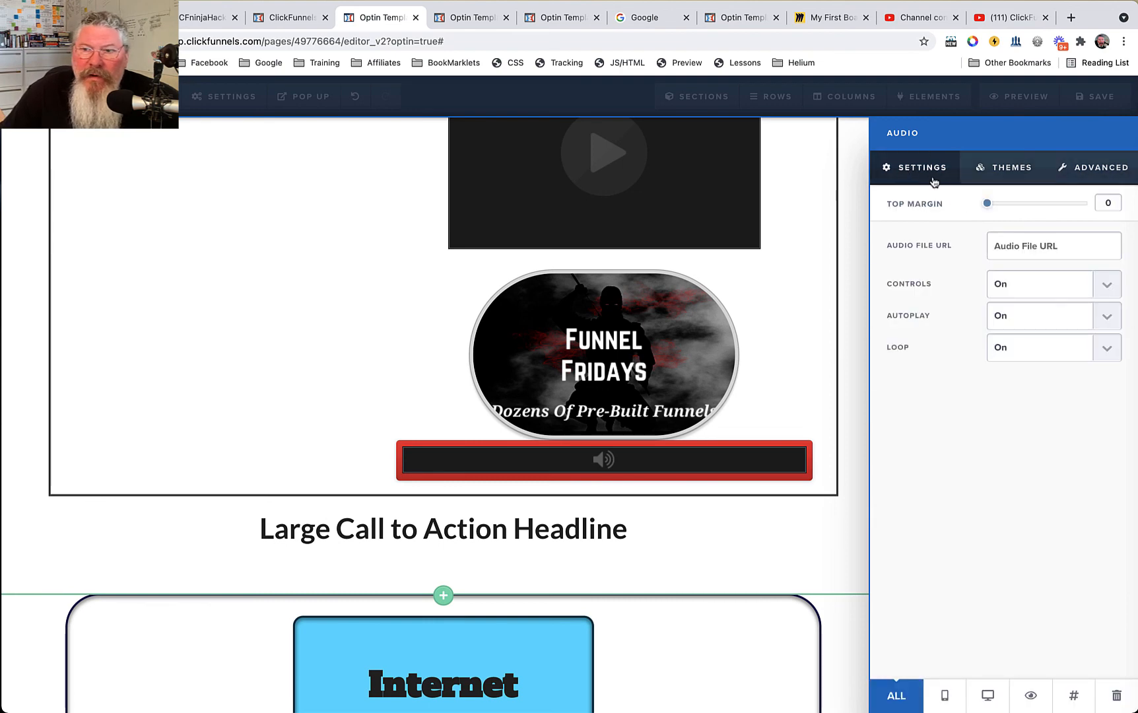
left_click_drag(988, 205, 1031, 203)
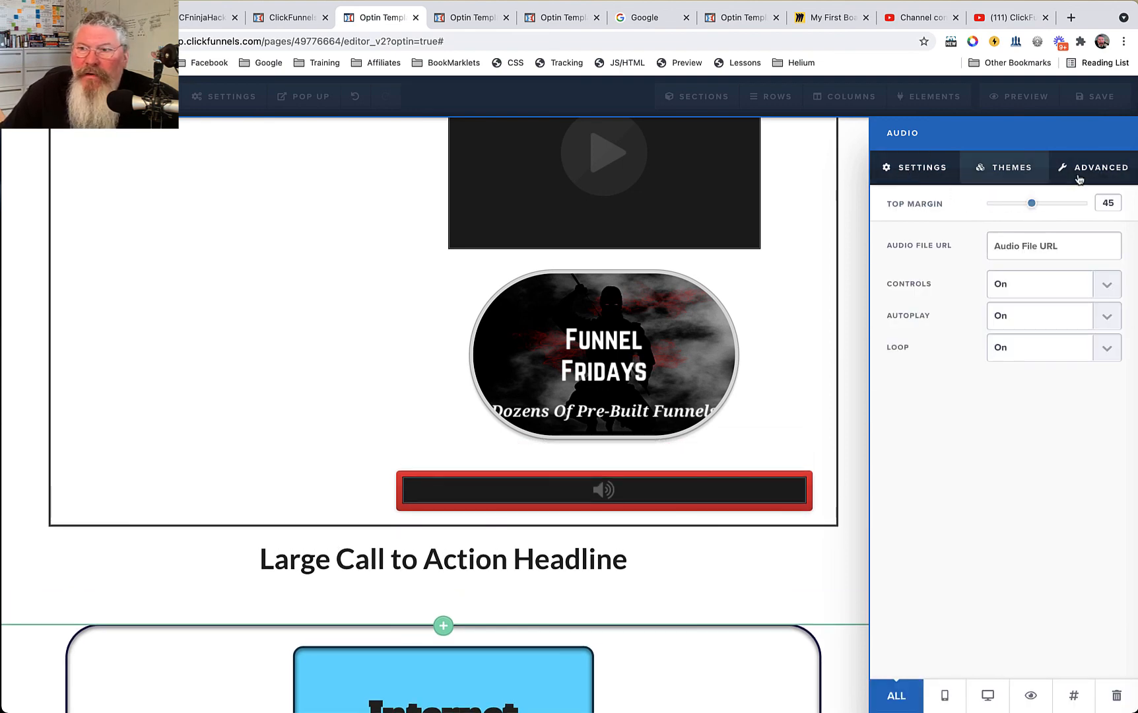
Set the audio player's width to 3/4 Width and its alignment to Center in the advanced styles.
left_click(1094, 169)
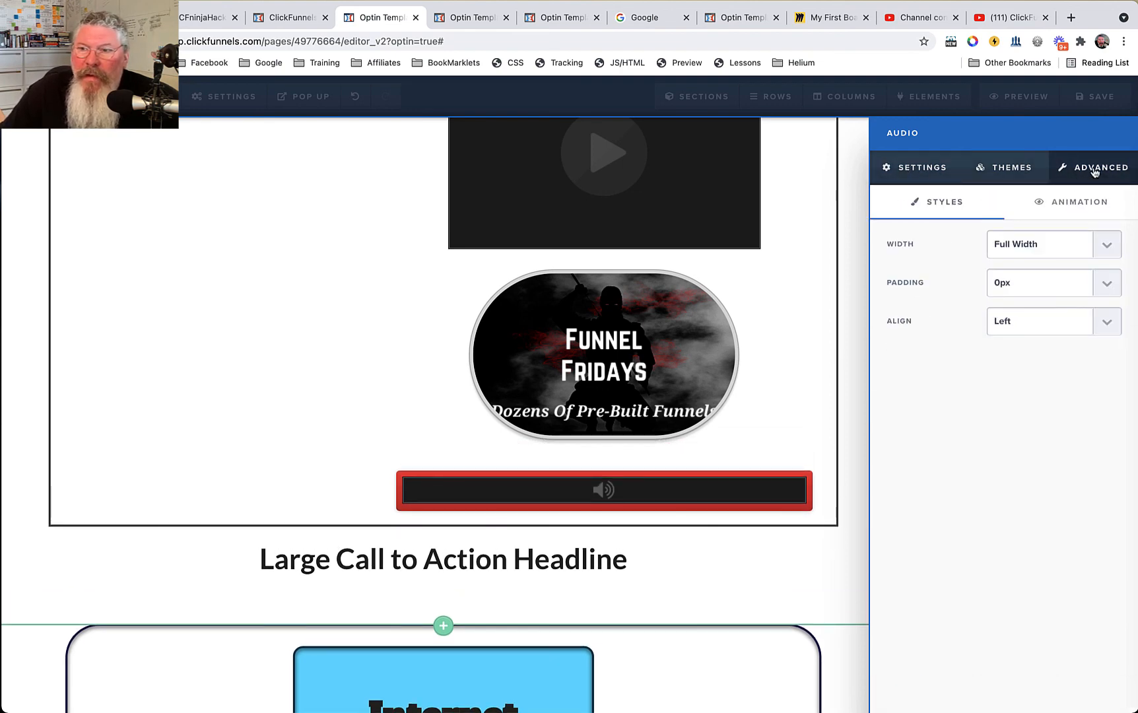
left_click(1037, 244)
left_click(1041, 261)
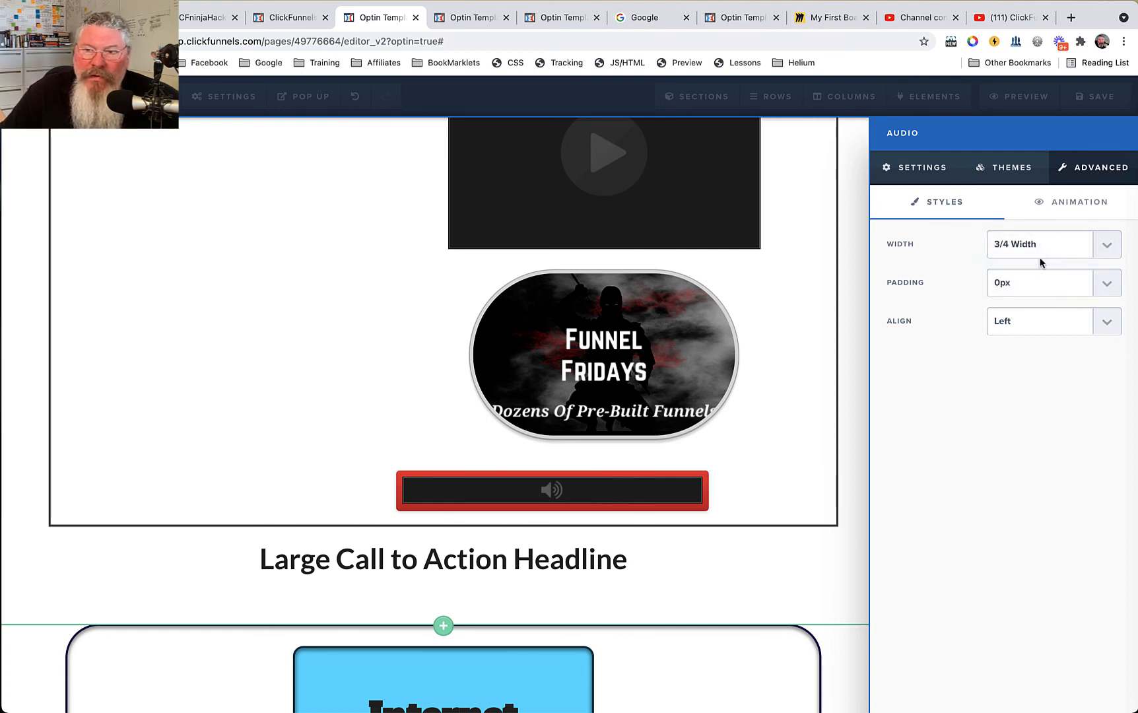
left_click(1034, 321)
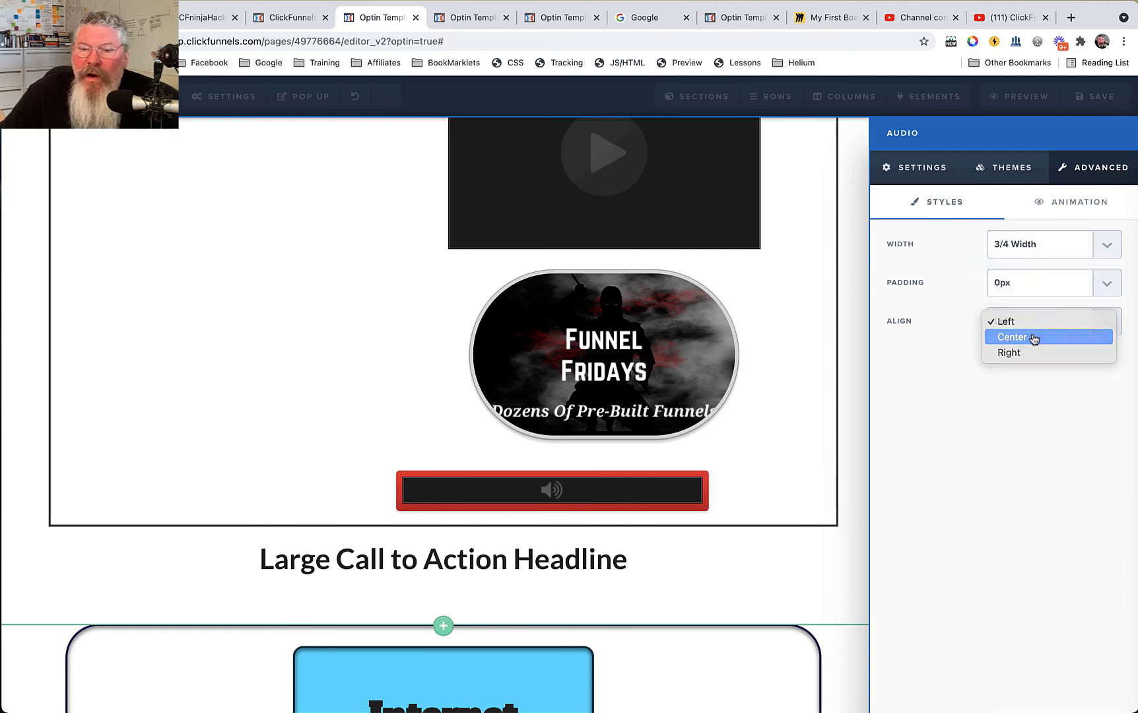
left_click(1033, 338)
Try 25px padding on the audio player, set it back to 0px and close its settings.
left_click(1037, 285)
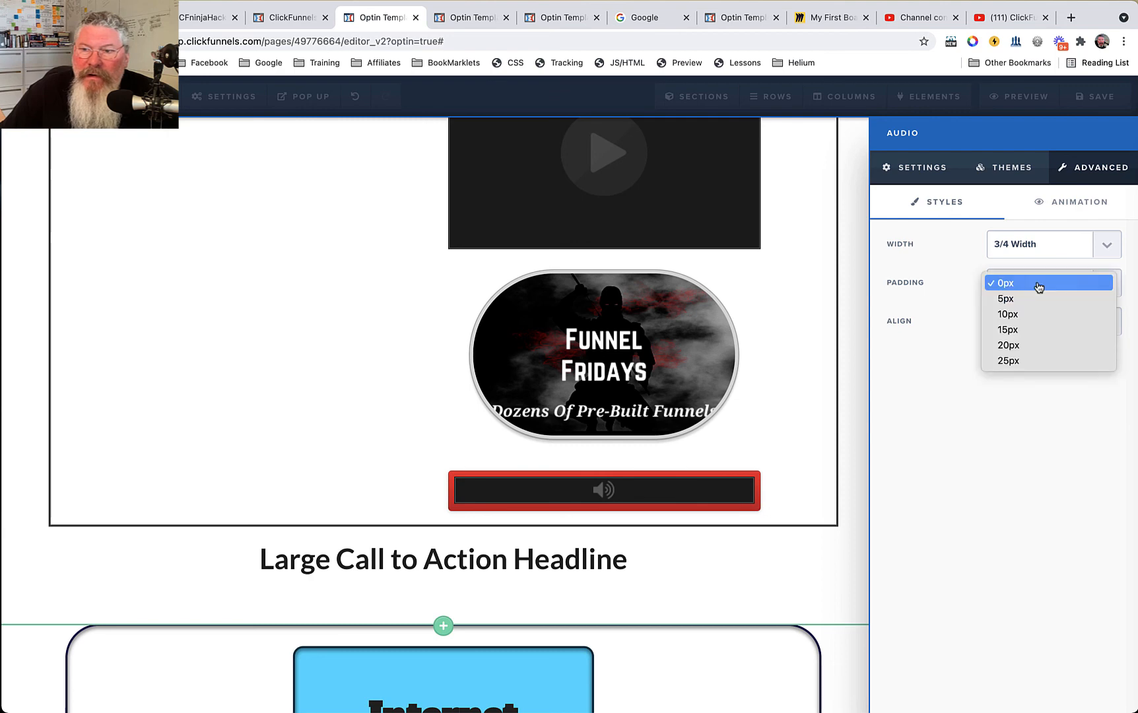
left_click(1018, 361)
left_click(1031, 285)
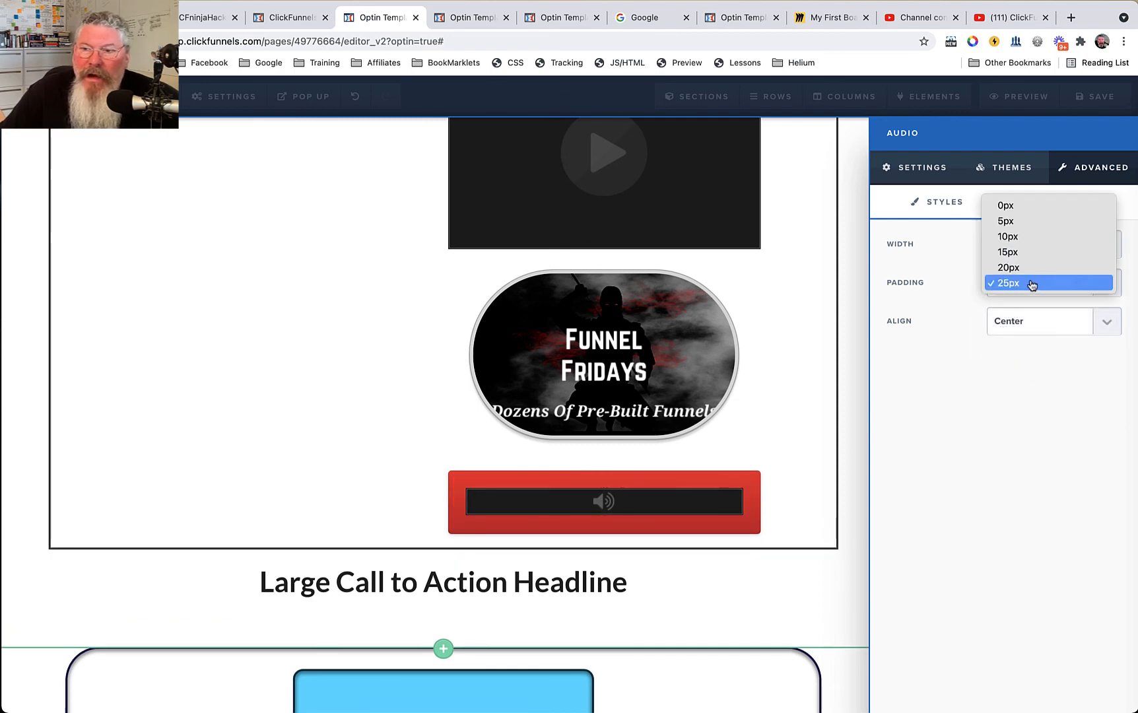
left_click(1018, 207)
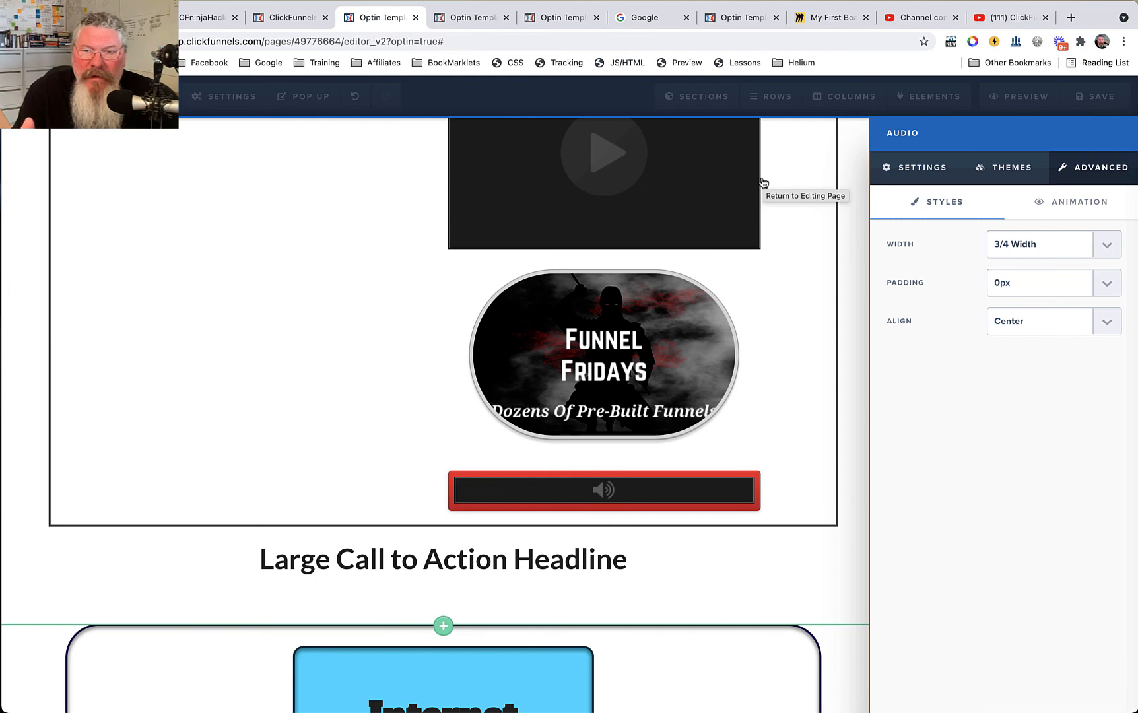
left_click(407, 284)
Reopen the audio player's advanced styles, set the width to Half Width and the alignment to Left, and close the settings.
scroll(406, 285, "up", 5)
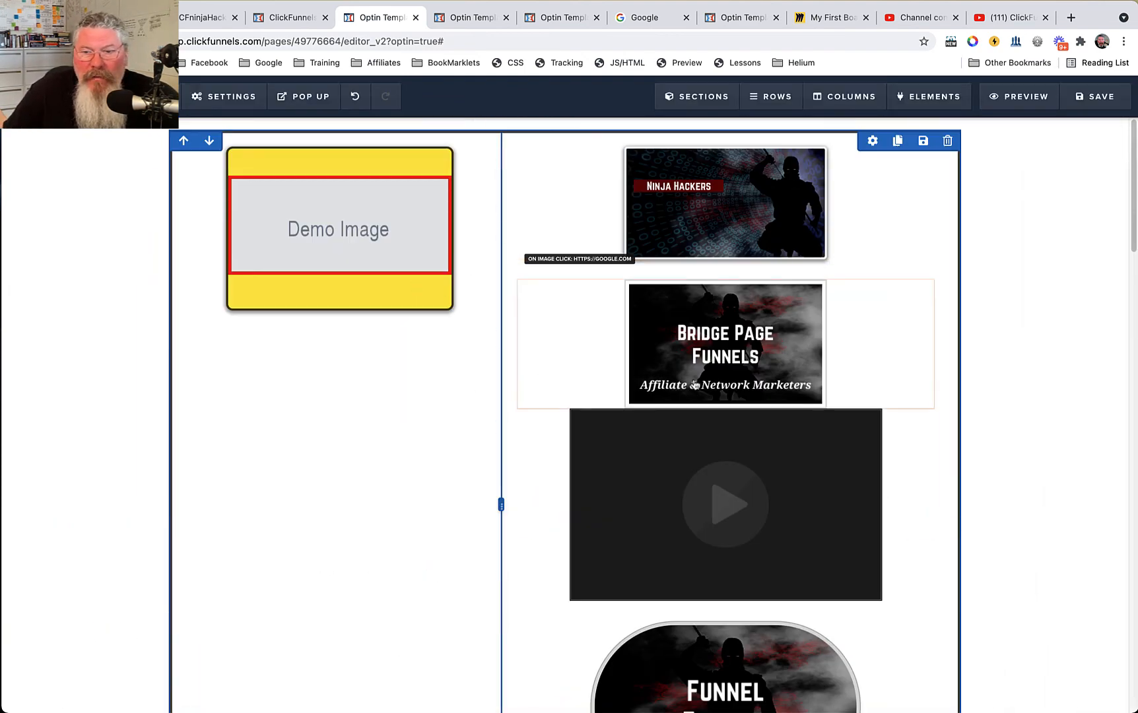
scroll(724, 500, "down", 5)
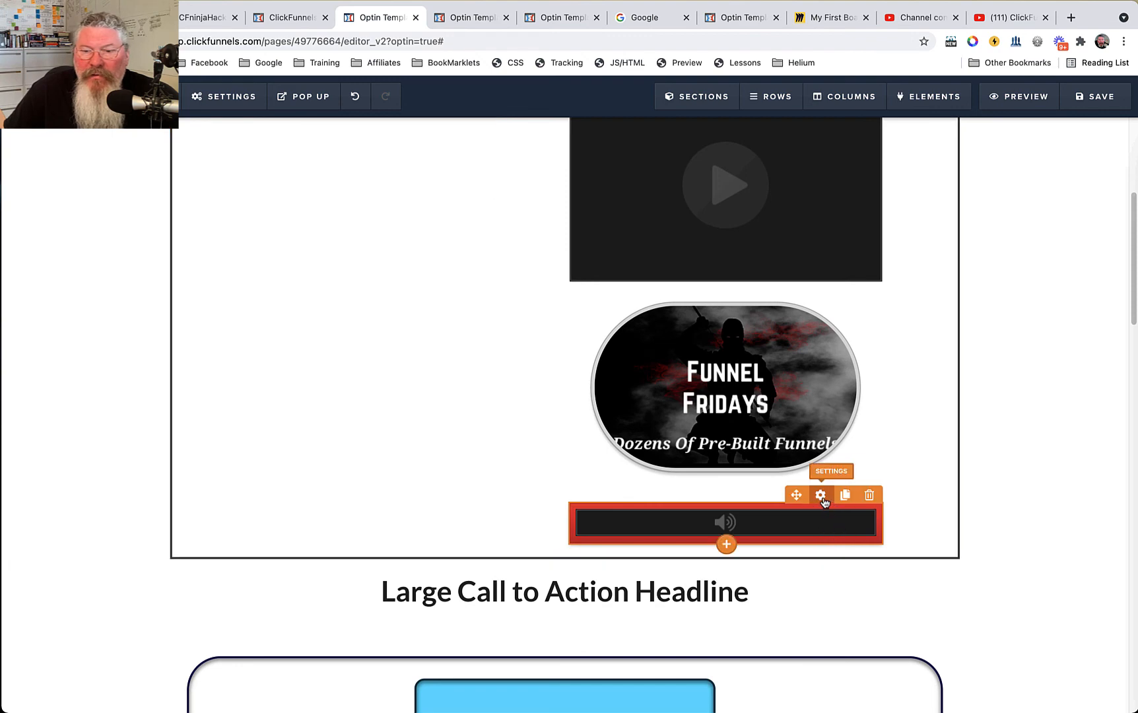
left_click(820, 495)
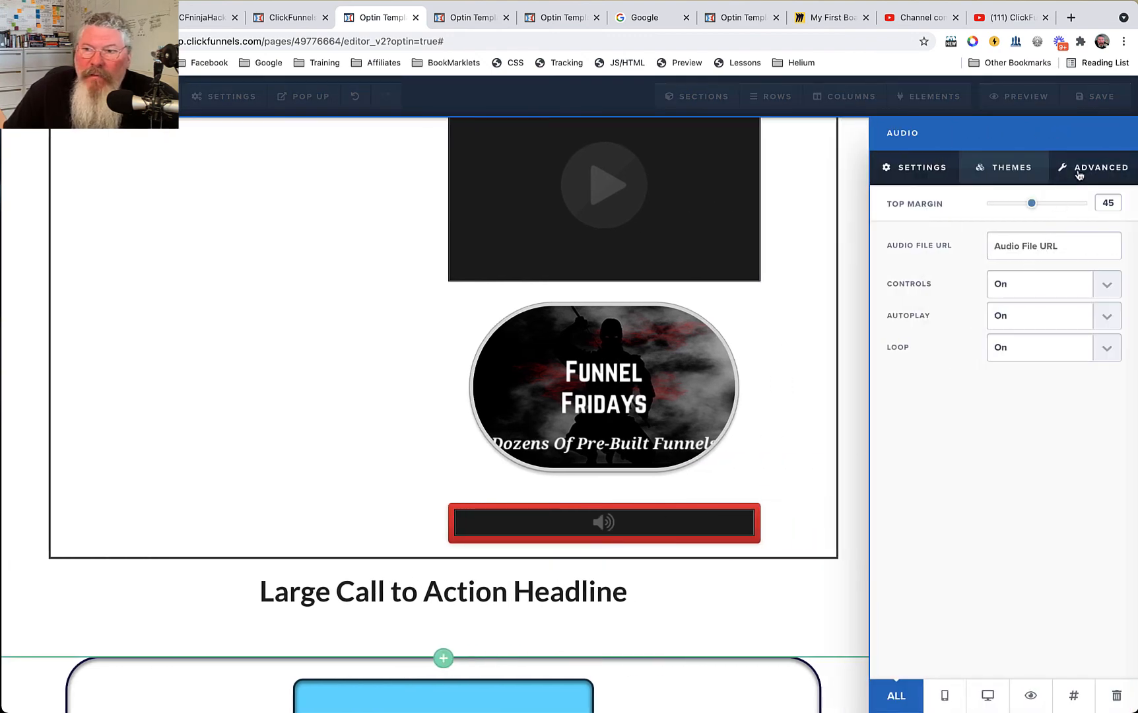
left_click(1079, 172)
left_click(1047, 243)
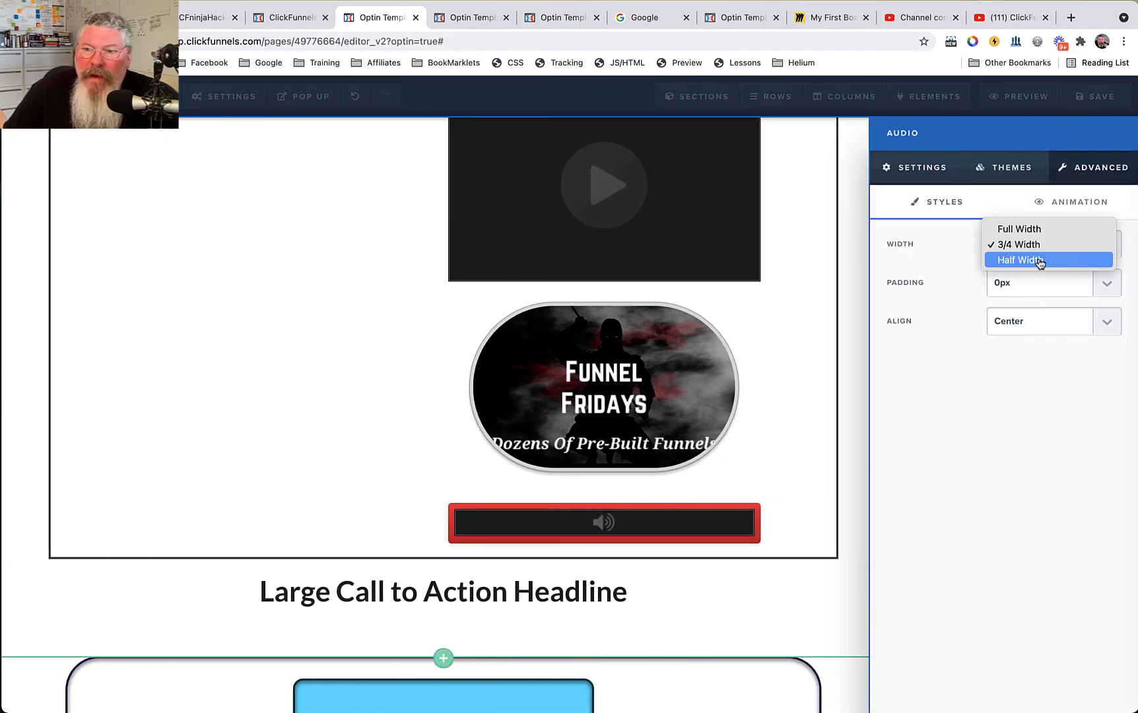
left_click(1038, 261)
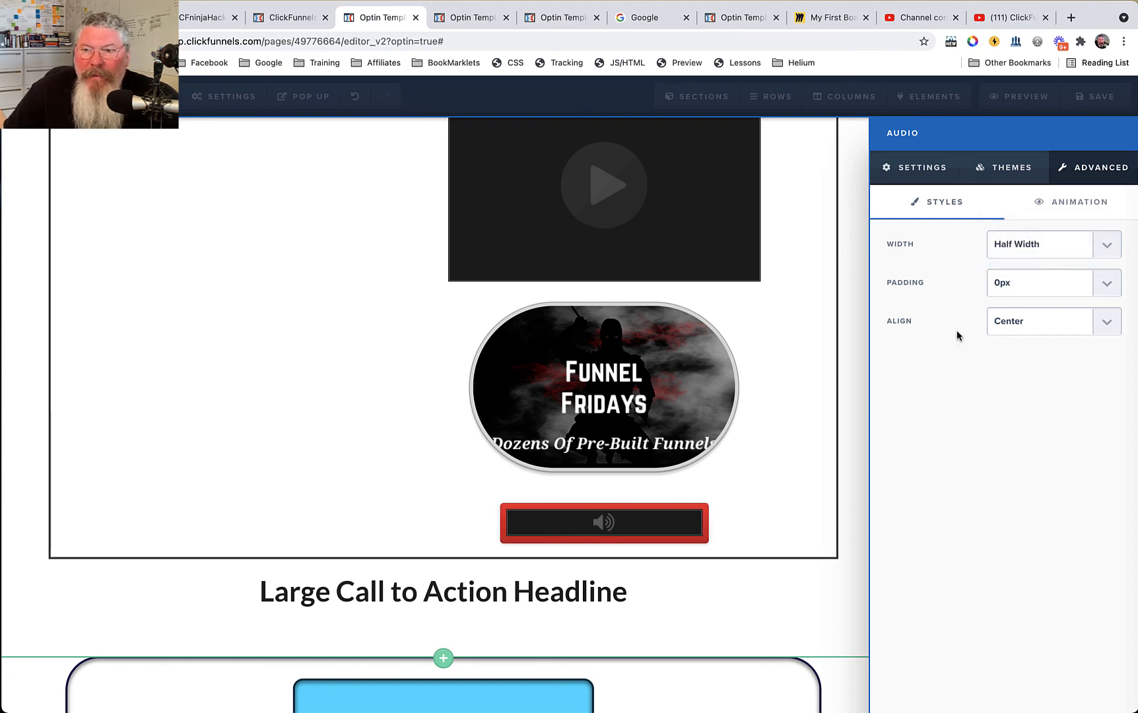
left_click(1015, 324)
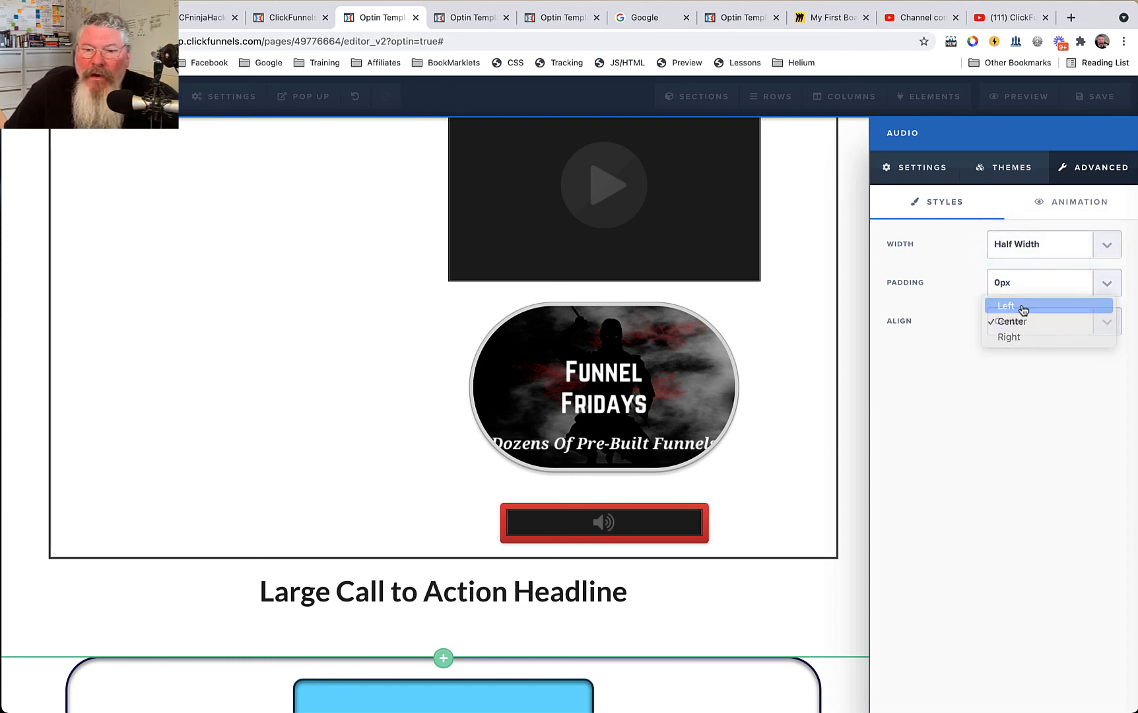
left_click(1022, 307)
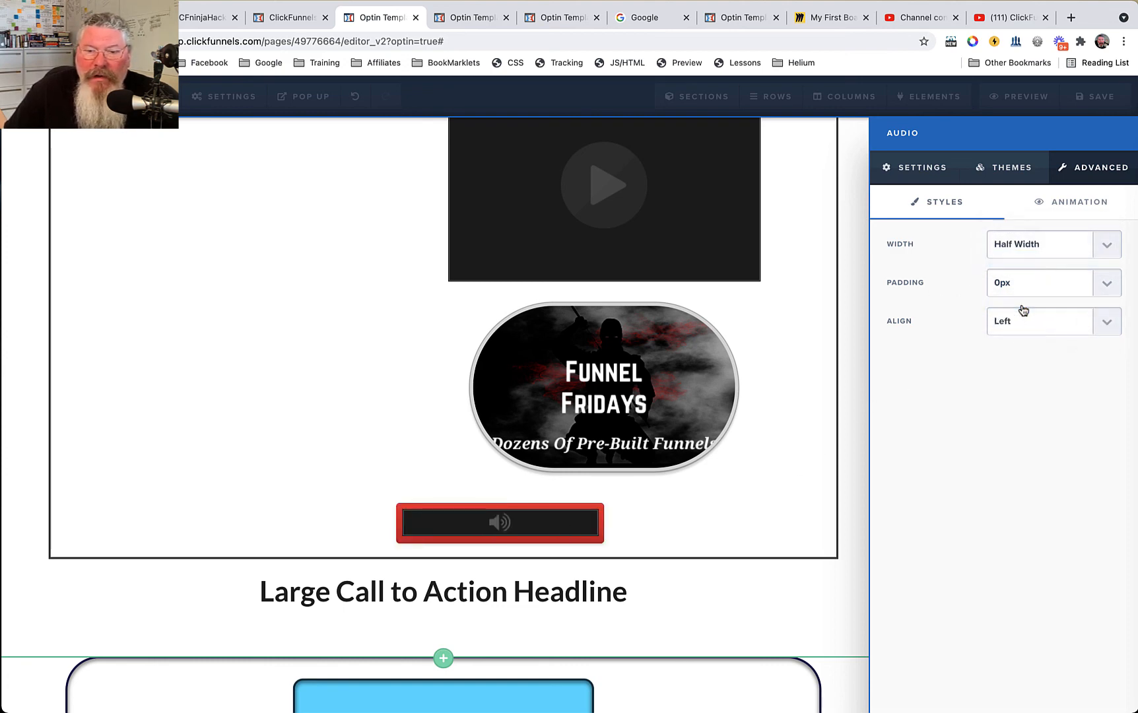
left_click(749, 360)
Open the list of elements that can be added and browse past the media elements to the form elements.
mouse_move(902, 103)
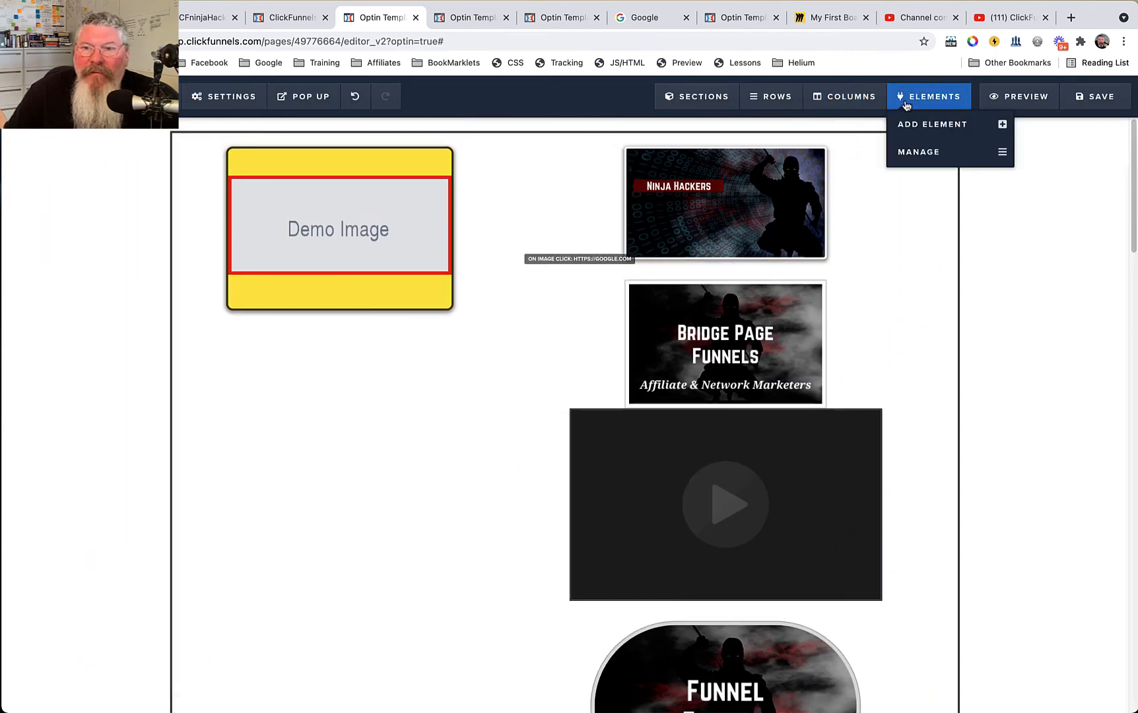
left_click(908, 125)
scroll(930, 344, "down", 3)
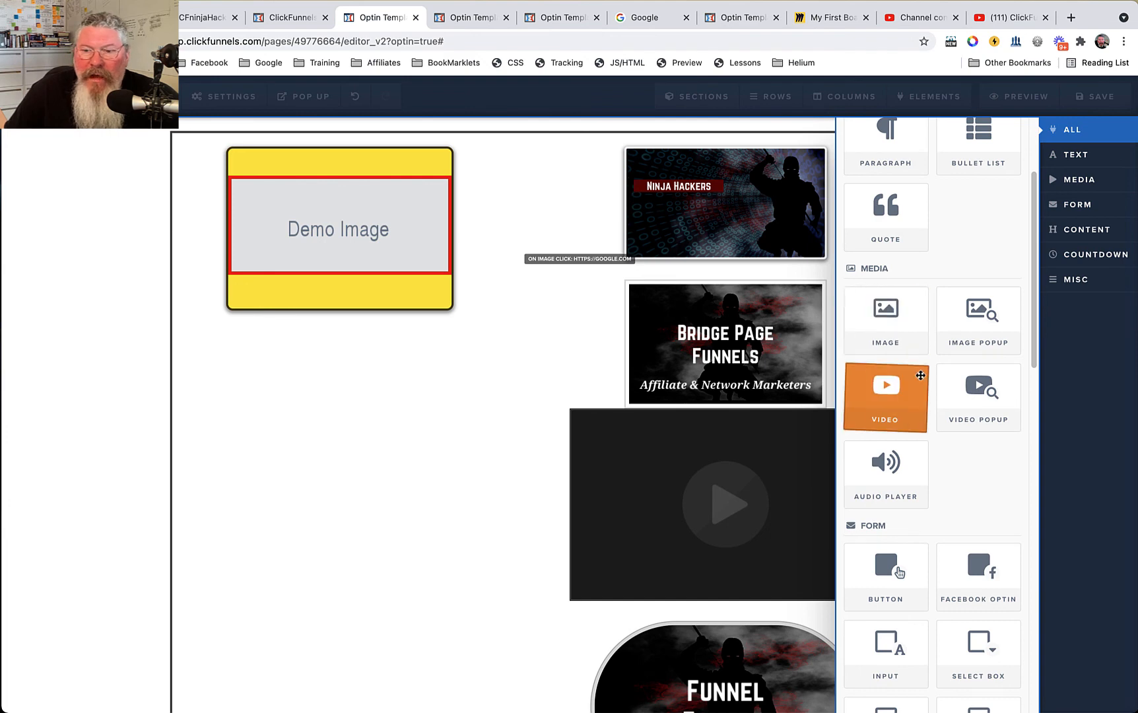
scroll(888, 393, "down", 3)
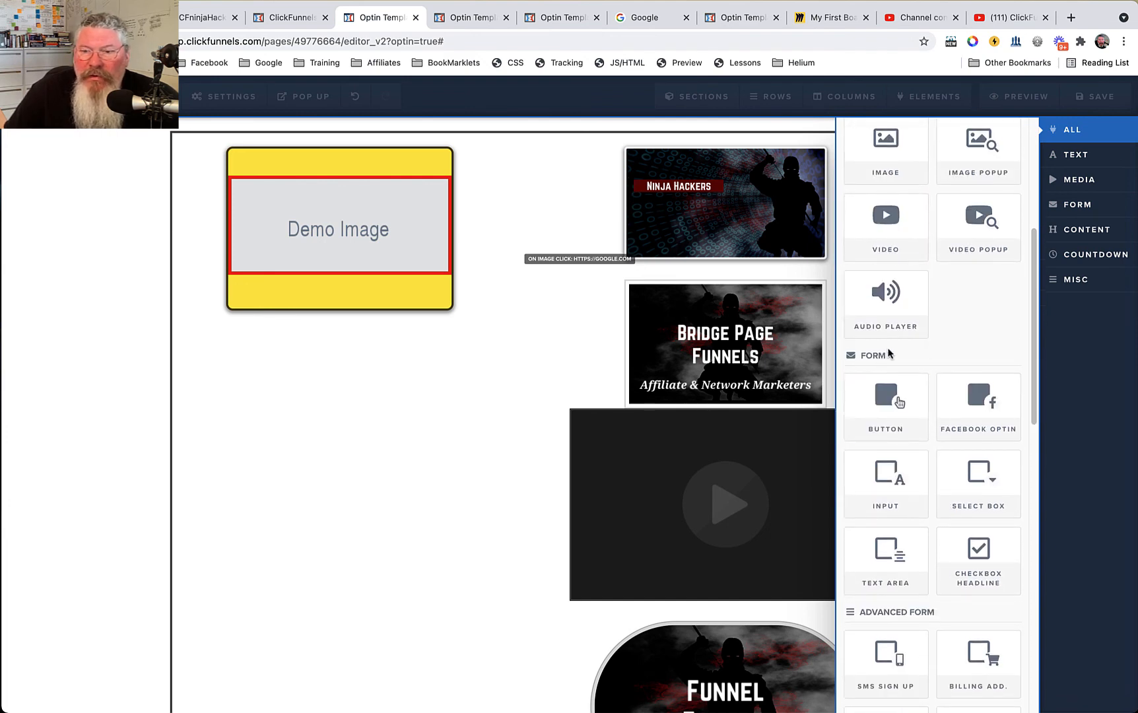